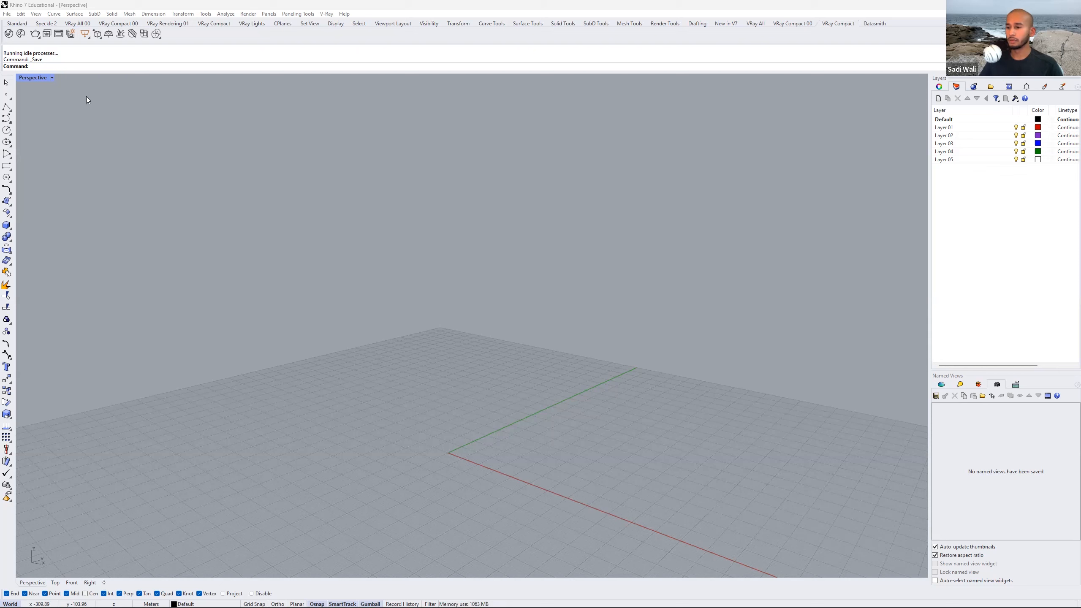
Launch the Grasshopper editor from Rhino.
{"action": "left_click", "coordinate": [549, 183]}
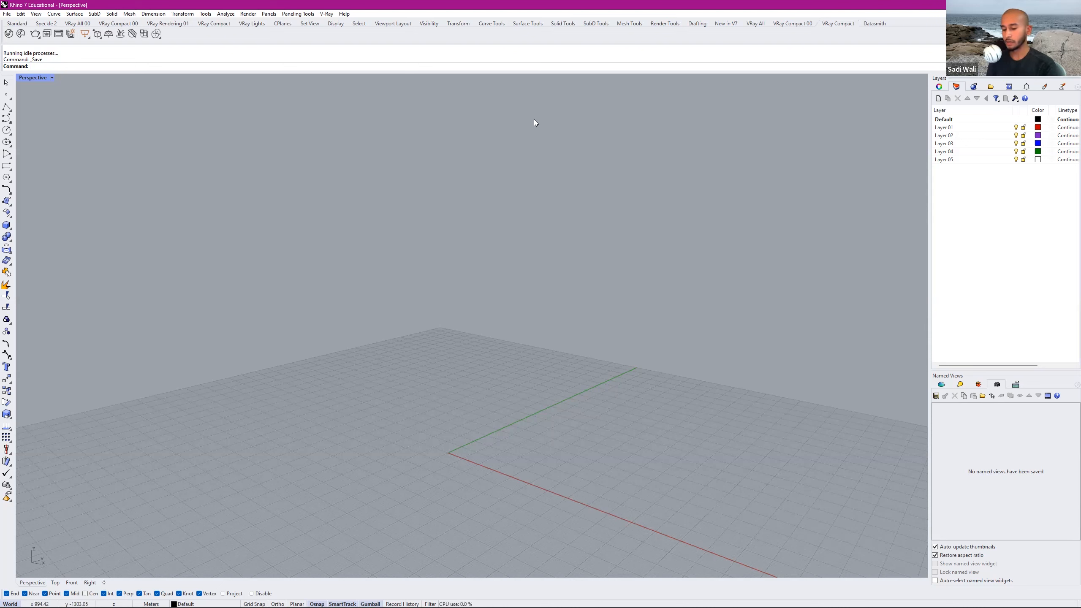
{"action": "type", "text": "Grasshopper"}
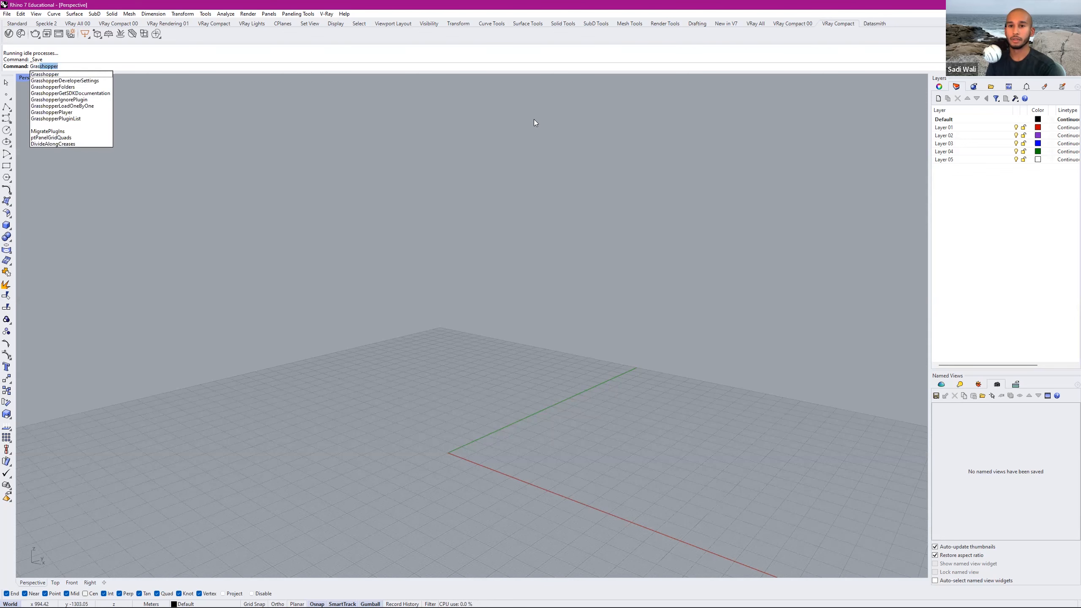
{"action": "key", "text": "Return"}
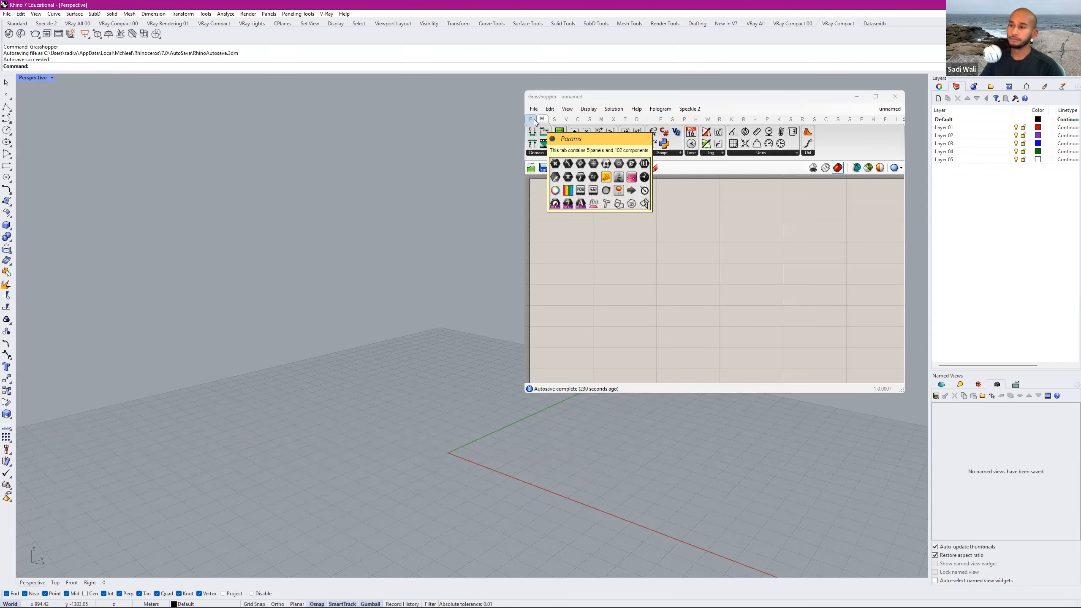
Move the Grasshopper window clear of the viewport and snap it to the right half of the screen beside Rhino.
{"action": "left_click_drag", "start_coordinate": [750, 102], "coordinate": [658, 157]}
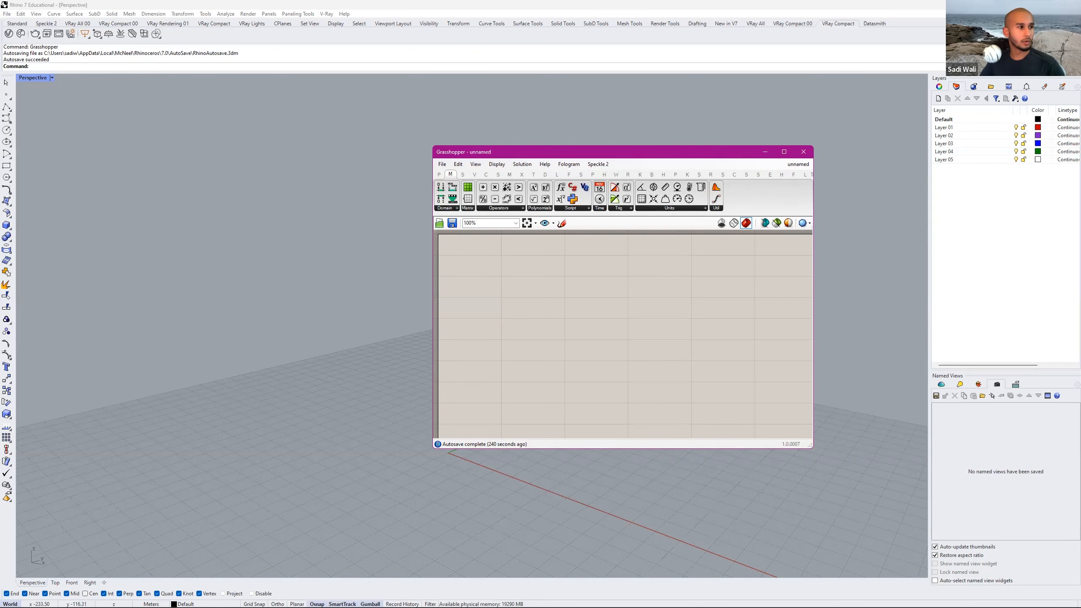
{"action": "left_click_drag", "start_coordinate": [582, 154], "coordinate": [540, 115]}
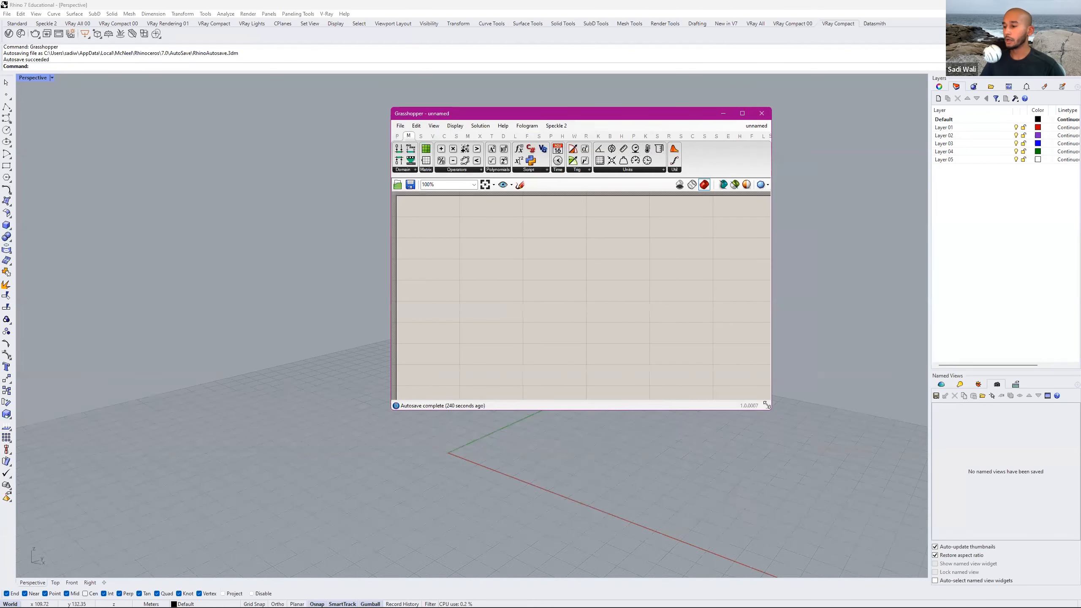
{"action": "double_click", "coordinate": [502, 264]}
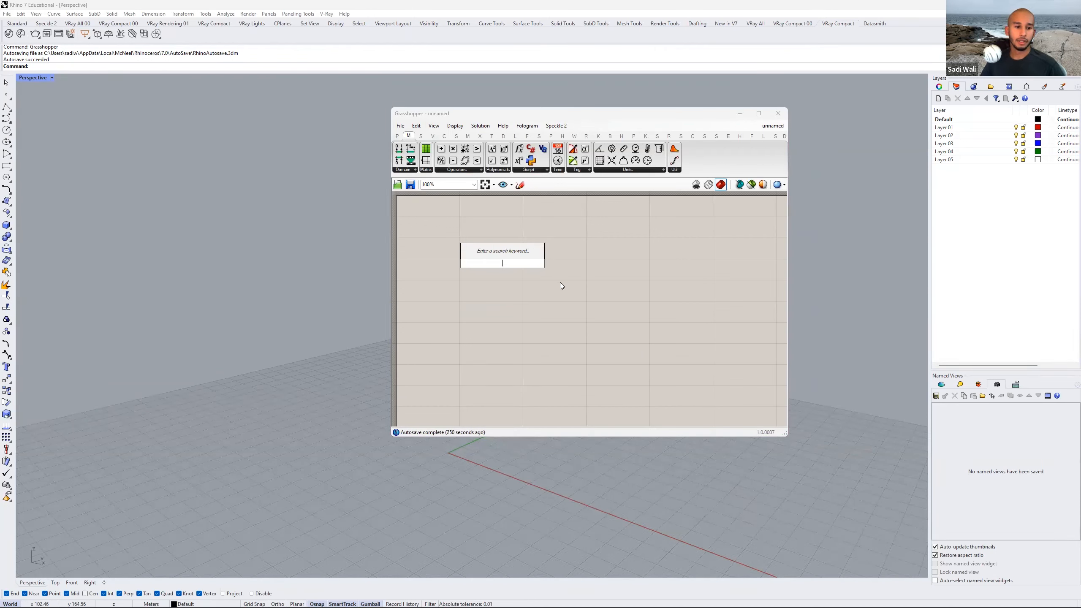
{"action": "left_click", "coordinate": [538, 118]}
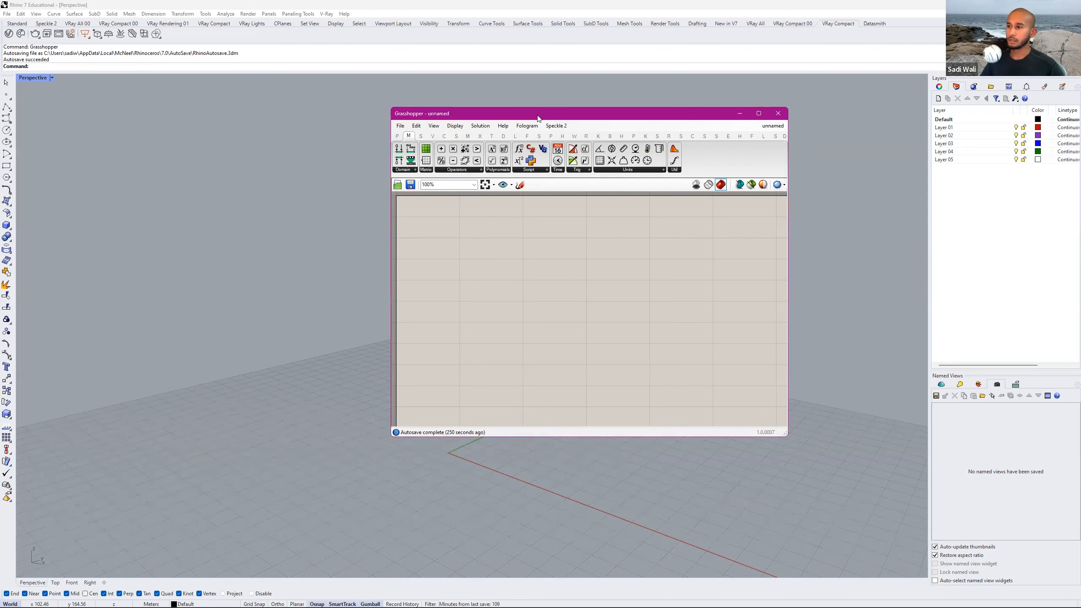
{"action": "left_click_drag", "start_coordinate": [708, 130], "coordinate": [727, 108]}
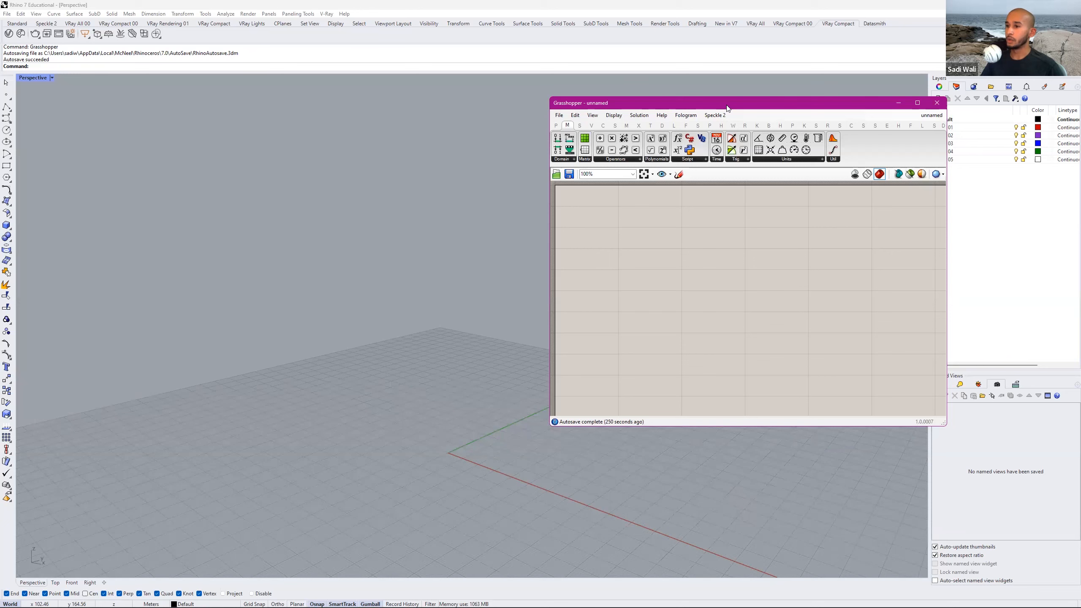
{"action": "key", "text": "super+Right"}
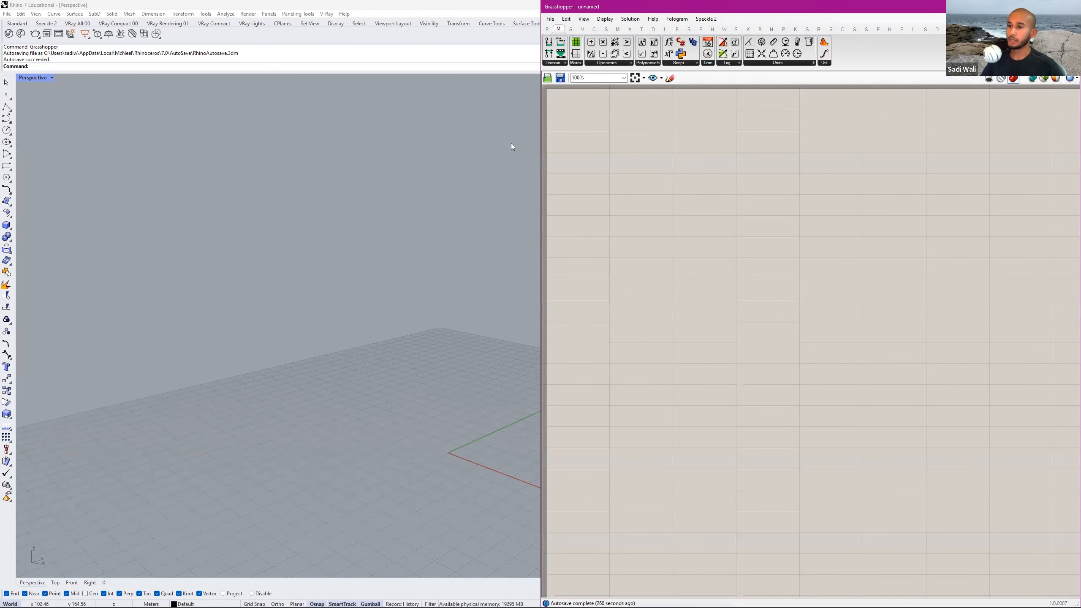
{"action": "left_click", "coordinate": [426, 238]}
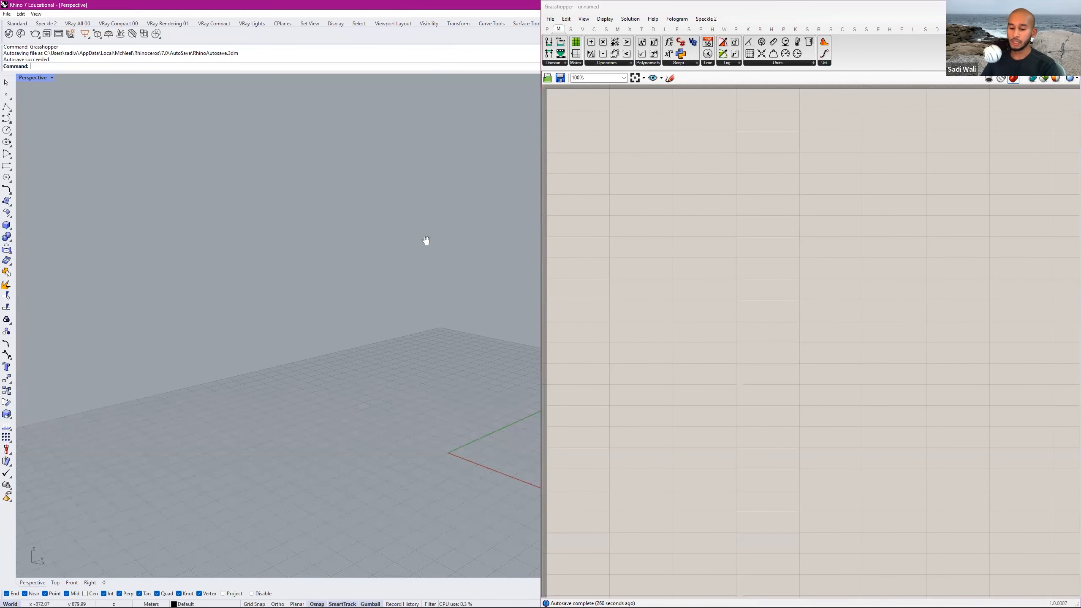
{"action": "right_click_drag", "start_coordinate": [321, 231], "coordinate": [334, 254]}
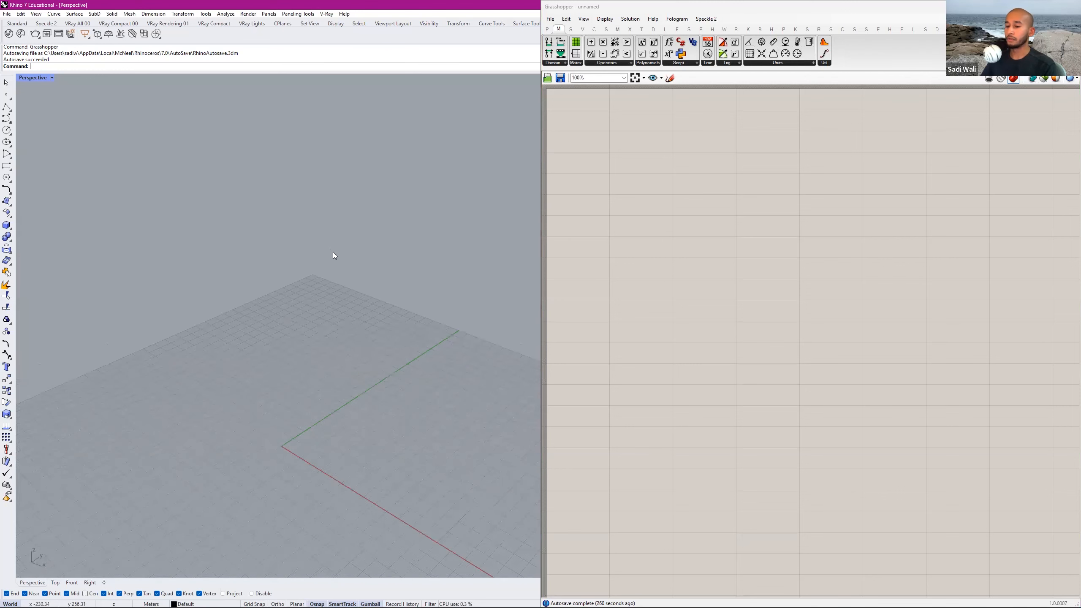
{"action": "right_click_drag", "start_coordinate": [358, 326], "coordinate": [406, 282], "text": "shift"}
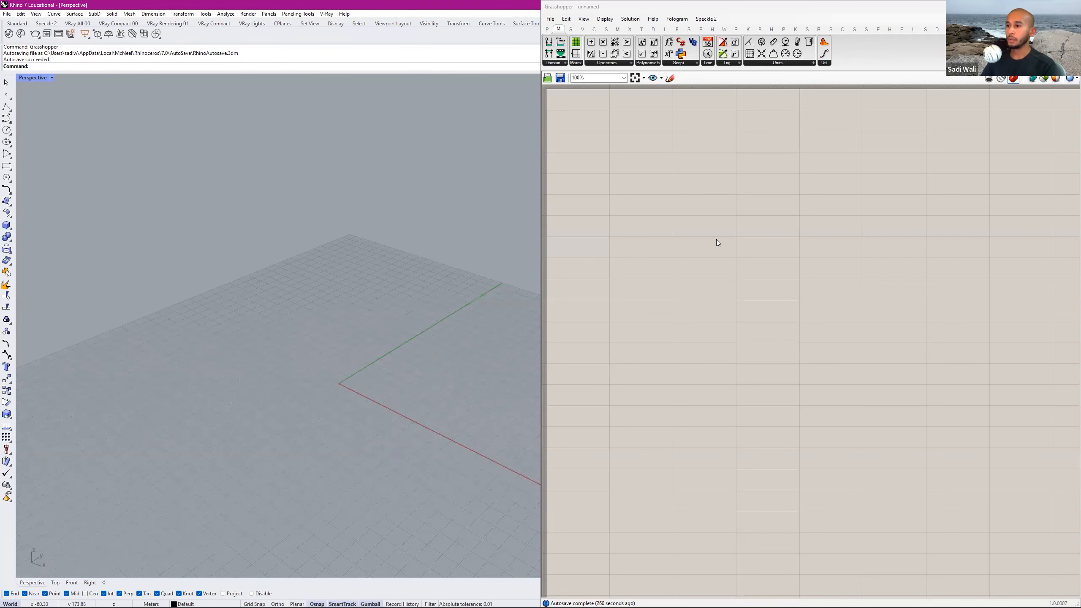
{"action": "double_click", "coordinate": [734, 198]}
{"action": "left_click", "coordinate": [767, 188]}
{"action": "scroll", "coordinate": [767, 188], "scroll_direction": "down", "scroll_amount": 2}
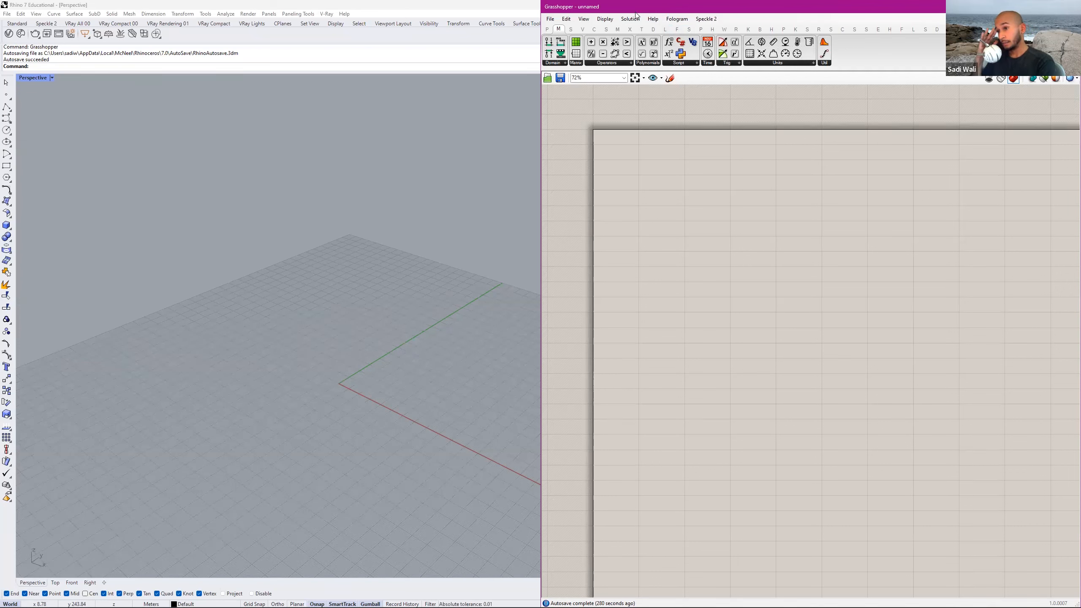
{"action": "left_click", "coordinate": [550, 19]}
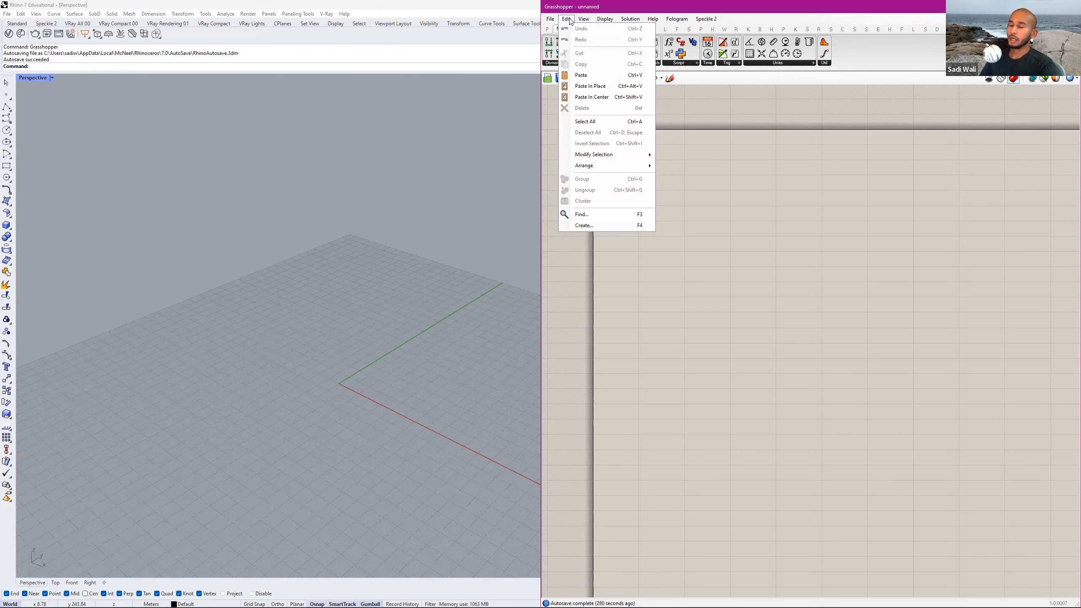
{"action": "left_click", "coordinate": [598, 13]}
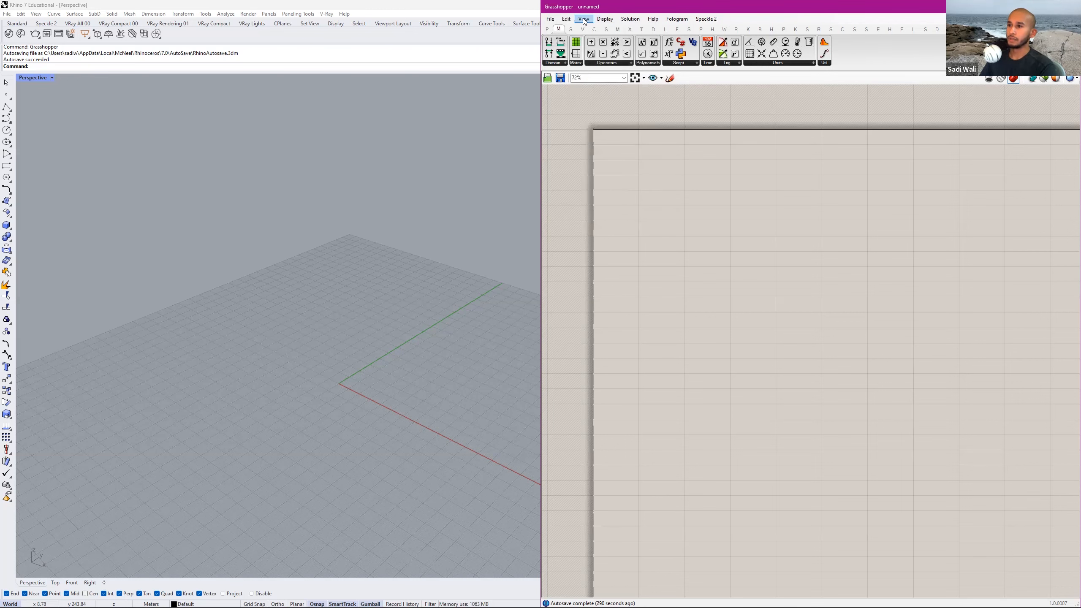
{"action": "left_click", "coordinate": [583, 20]}
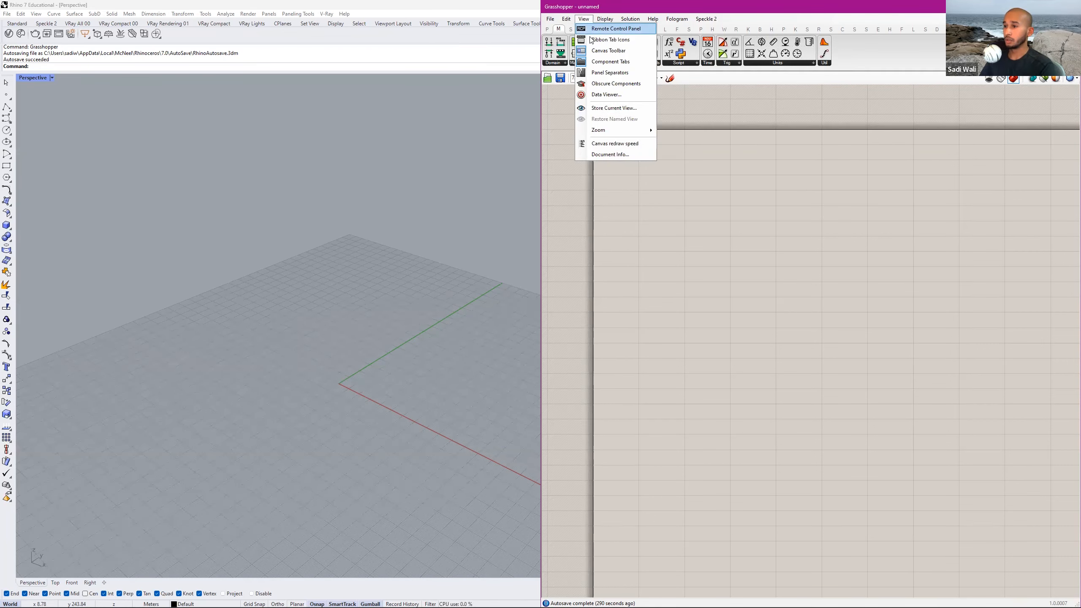
{"action": "left_click", "coordinate": [821, 41]}
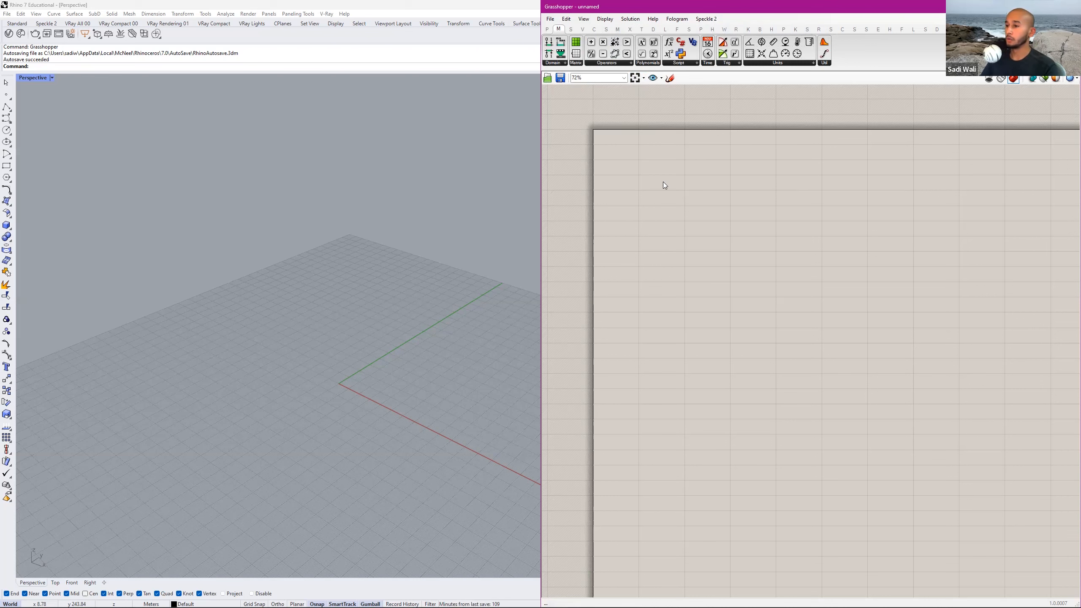
{"action": "left_click", "coordinate": [582, 29]}
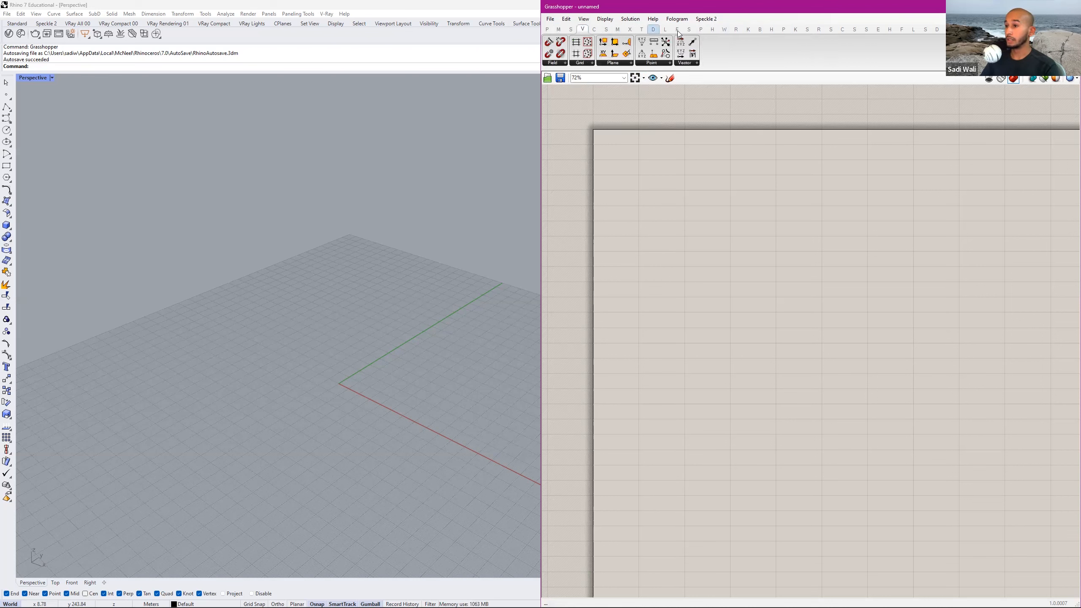
{"action": "left_click", "coordinate": [584, 18]}
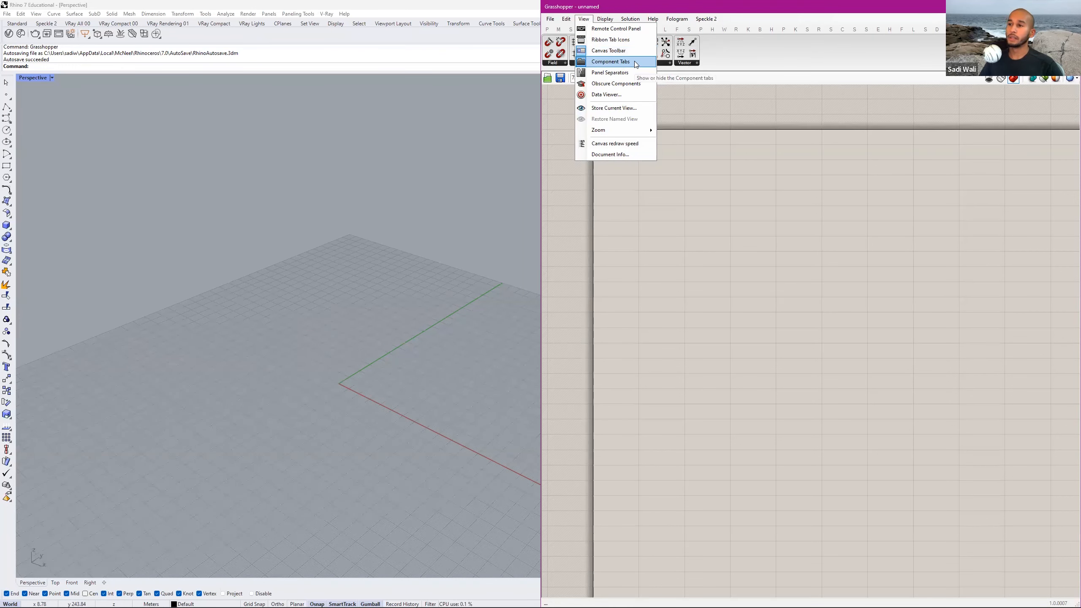
{"action": "left_click", "coordinate": [683, 204]}
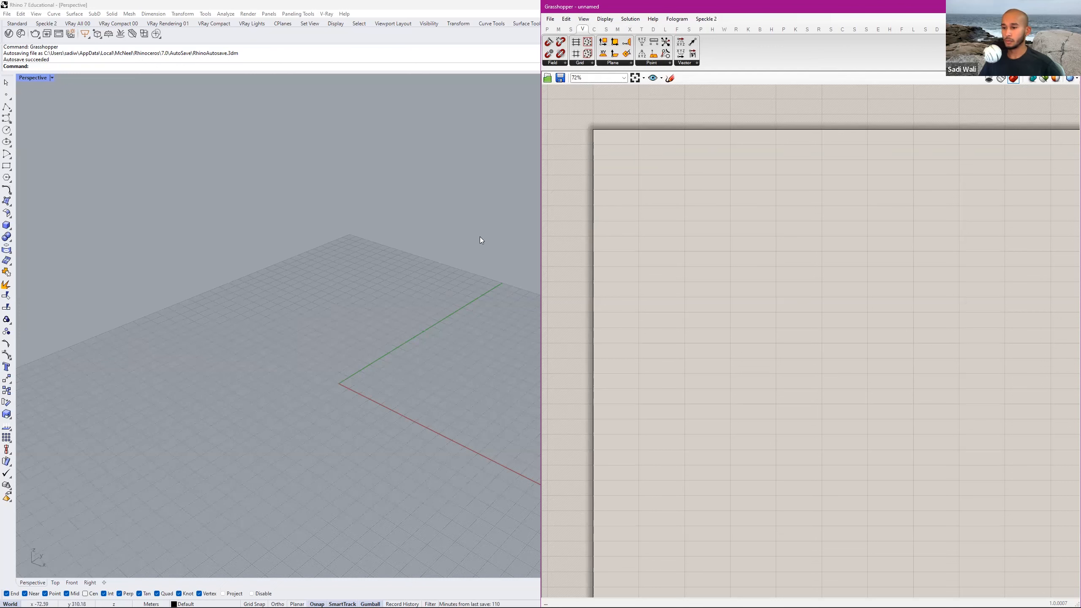
Draw a solid box from two opposite base corners around the origin in the Perspective view, with its height equal to its width.
{"action": "left_click", "coordinate": [409, 251]}
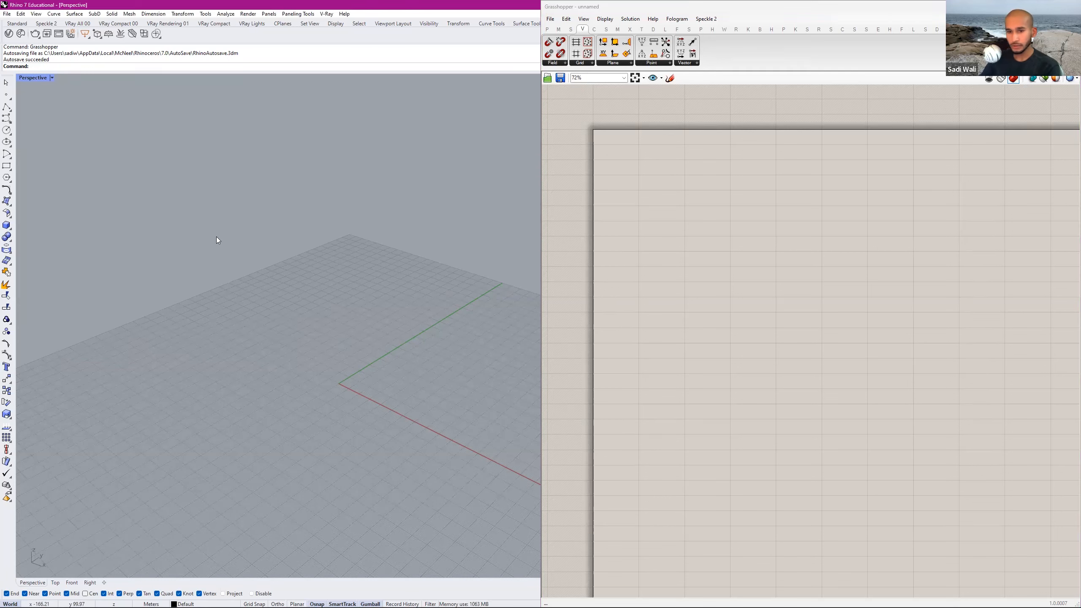
{"action": "left_click", "coordinate": [7, 226]}
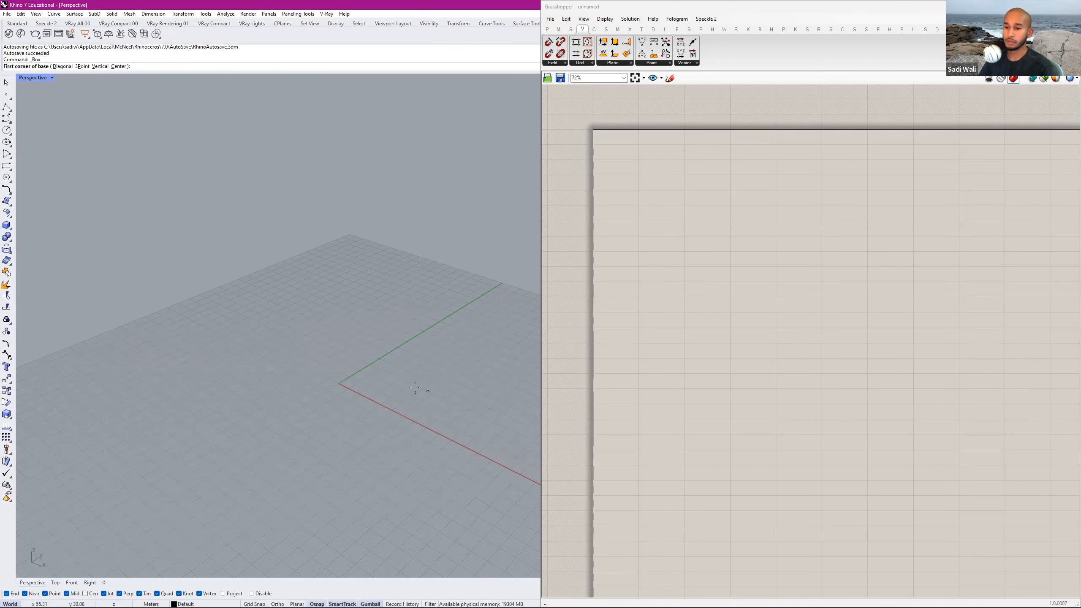
{"action": "left_click", "coordinate": [374, 362]}
{"action": "left_click", "coordinate": [365, 433]}
{"action": "key", "text": "Return"}
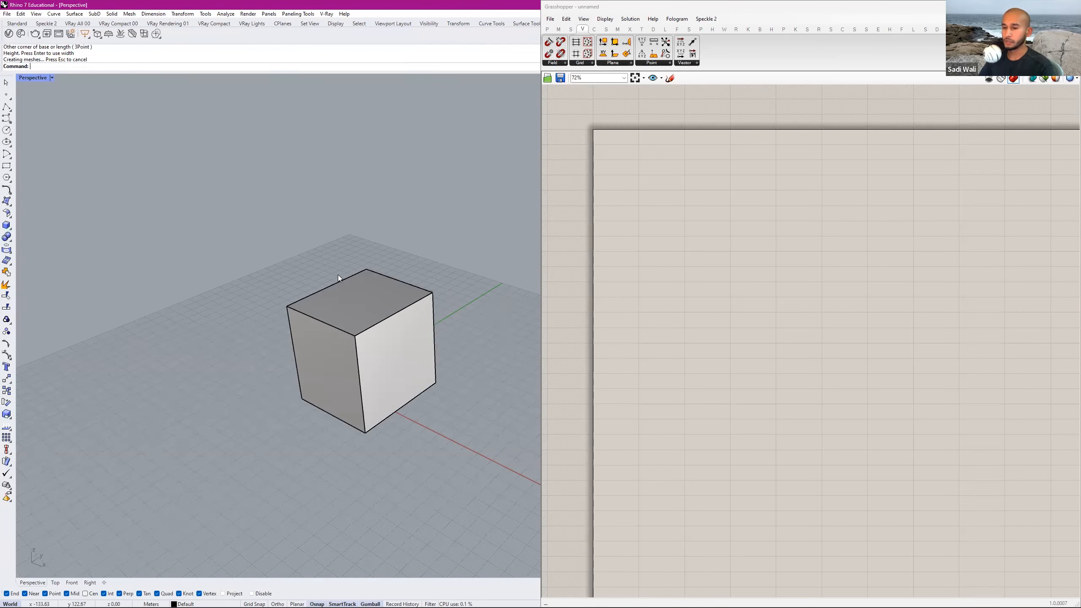
{"action": "left_click", "coordinate": [394, 287]}
{"action": "key", "text": "Return"}
{"action": "left_click", "coordinate": [397, 305]}
{"action": "key", "text": "Escape"}
{"action": "key", "text": "Escape"}
Lengthen the box along the green axis by moving its front face outward, away from the origin.
{"action": "left_click", "coordinate": [331, 343], "text": "ctrl+shift"}
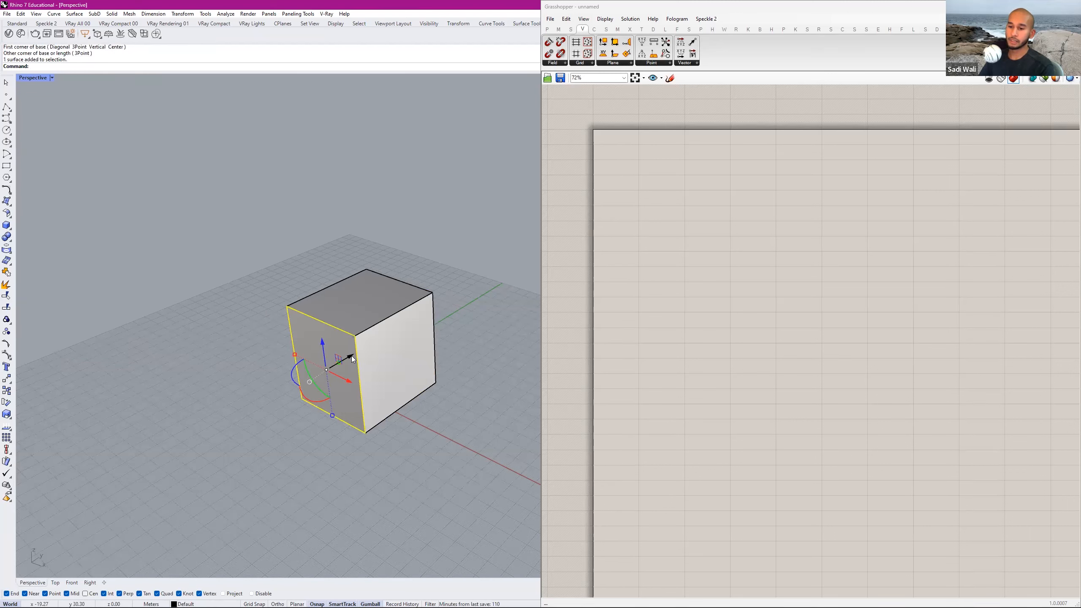
{"action": "left_click_drag", "start_coordinate": [352, 356], "coordinate": [318, 375]}
{"action": "left_click", "coordinate": [444, 271]}
{"action": "right_click_drag", "start_coordinate": [421, 297], "coordinate": [436, 230]}
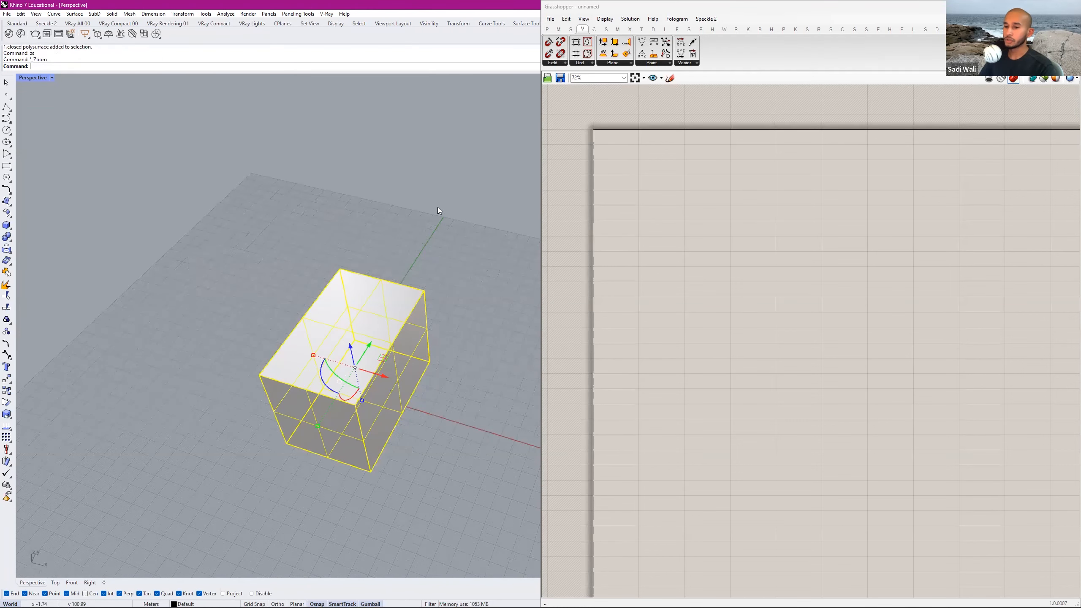
{"action": "right_click_drag", "start_coordinate": [437, 207], "coordinate": [365, 261], "text": "shift"}
{"action": "left_click", "coordinate": [468, 250]}
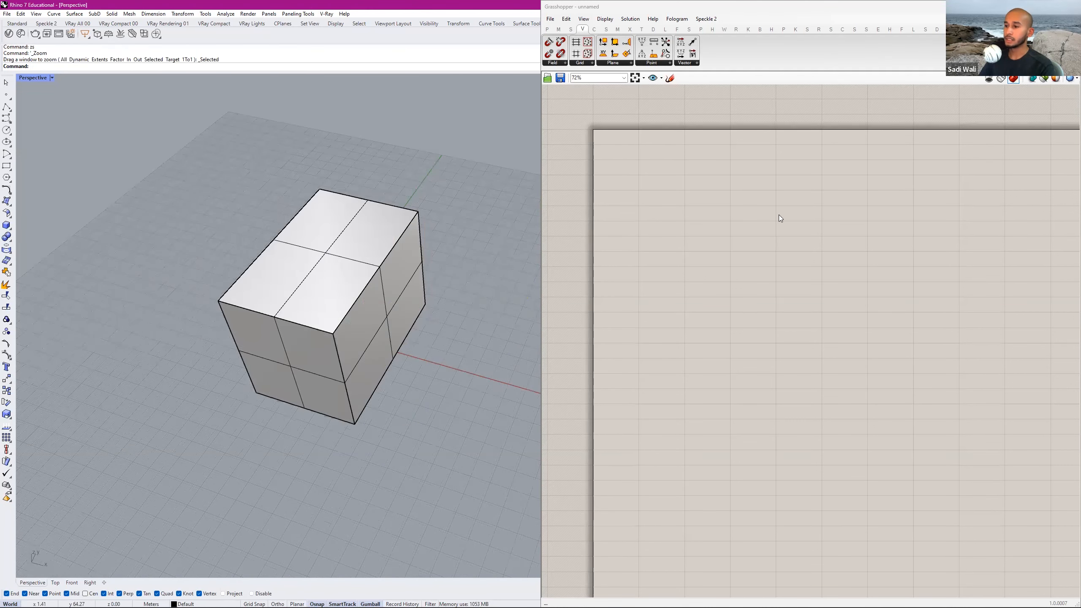
{"action": "left_click", "coordinate": [778, 214]}
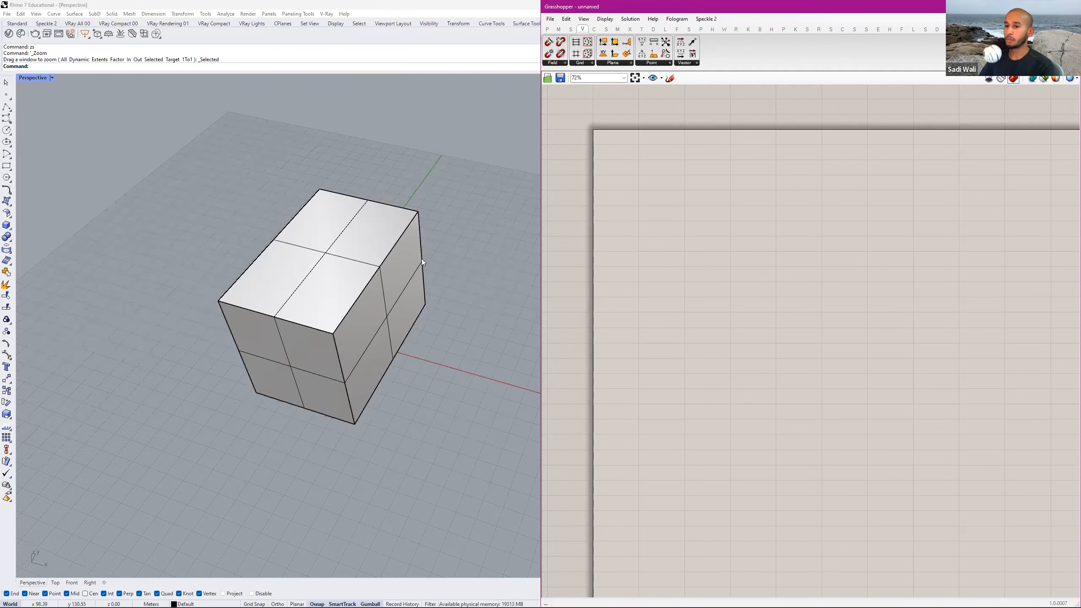
{"action": "right_click_drag", "start_coordinate": [421, 258], "coordinate": [432, 250]}
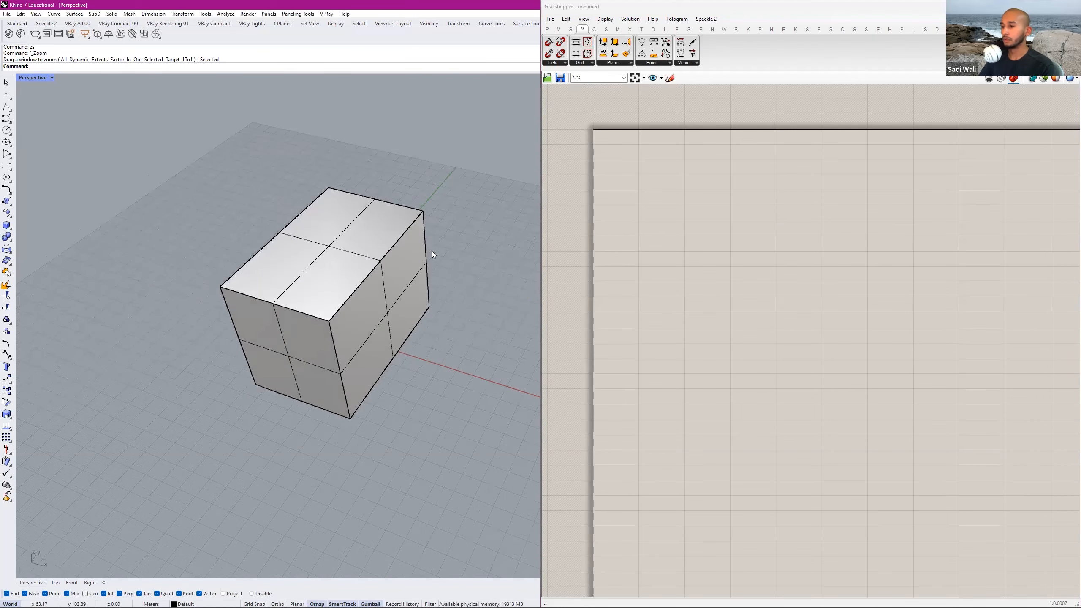
{"action": "left_click", "coordinate": [407, 246]}
{"action": "left_click", "coordinate": [689, 236]}
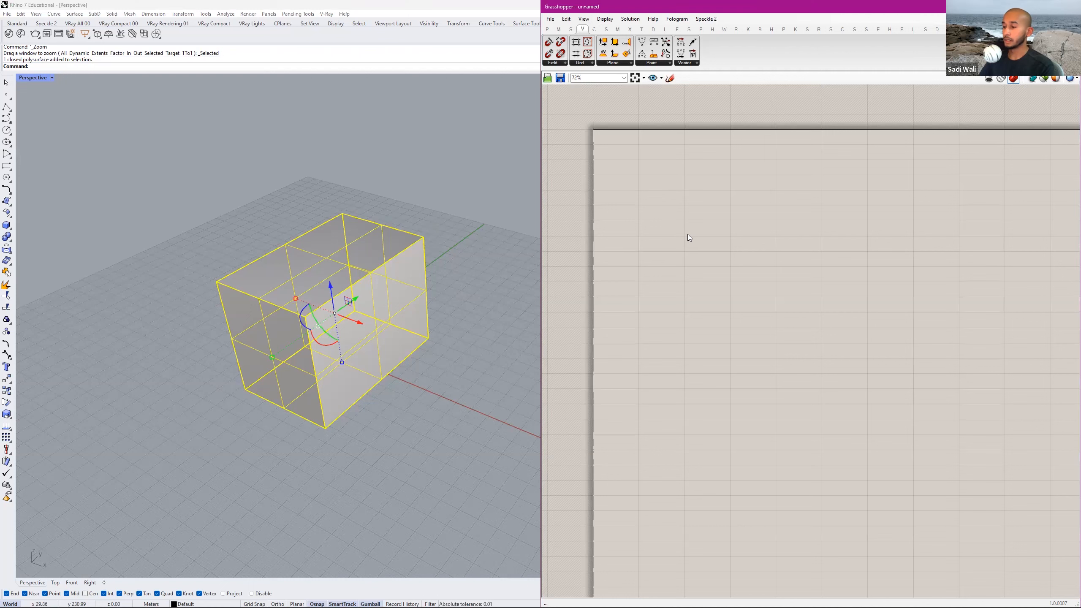
{"action": "left_click", "coordinate": [462, 255]}
Find the Rectangle component with a canvas search for "recta" and place it on the Grasshopper canvas.
{"action": "double_click", "coordinate": [754, 215]}
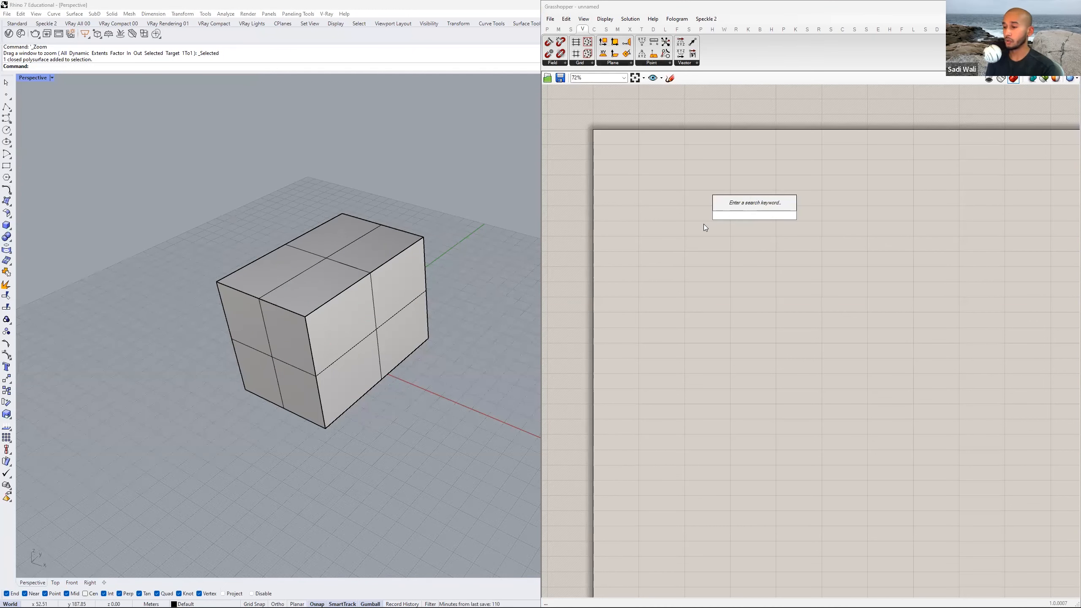
{"action": "type", "text": "recta"}
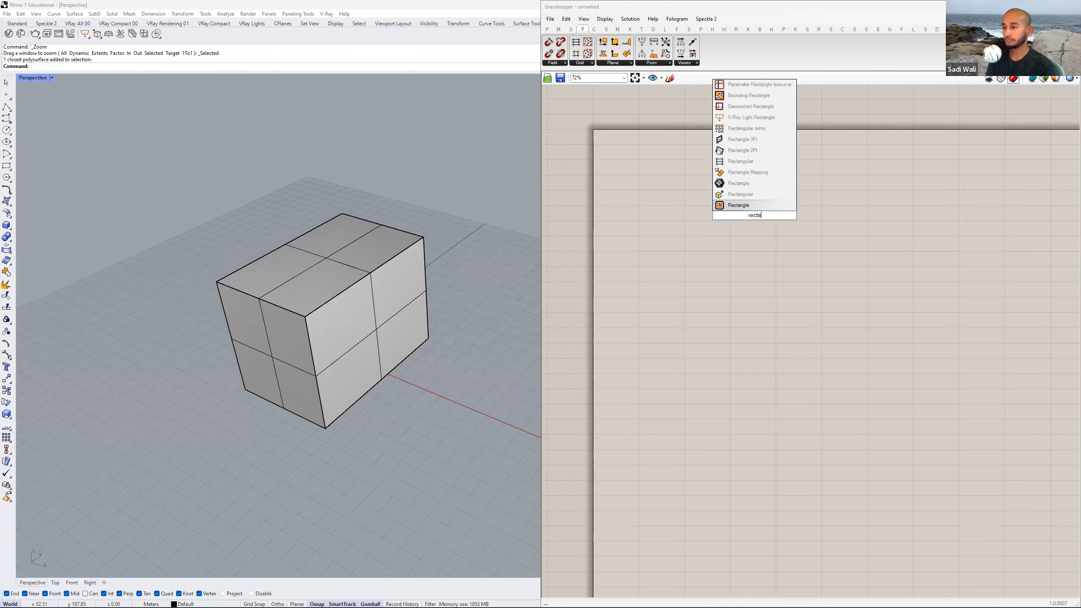
{"action": "left_click", "coordinate": [740, 207]}
{"action": "scroll", "coordinate": [743, 213], "scroll_direction": "up", "scroll_amount": 5}
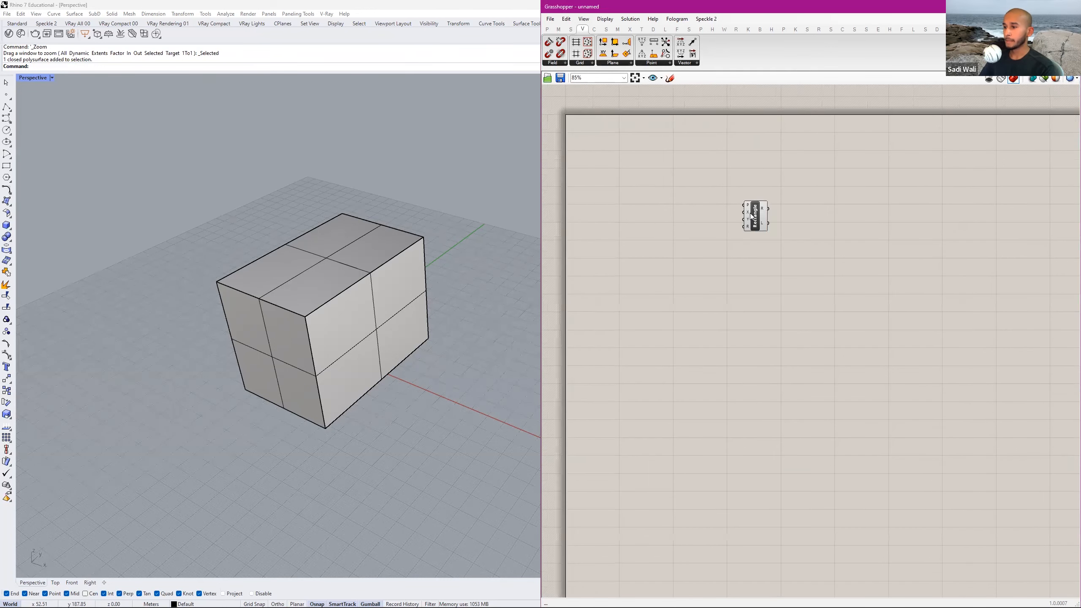
{"action": "left_click_drag", "start_coordinate": [776, 211], "coordinate": [711, 205]}
{"action": "right_click_drag", "start_coordinate": [736, 221], "coordinate": [769, 247]}
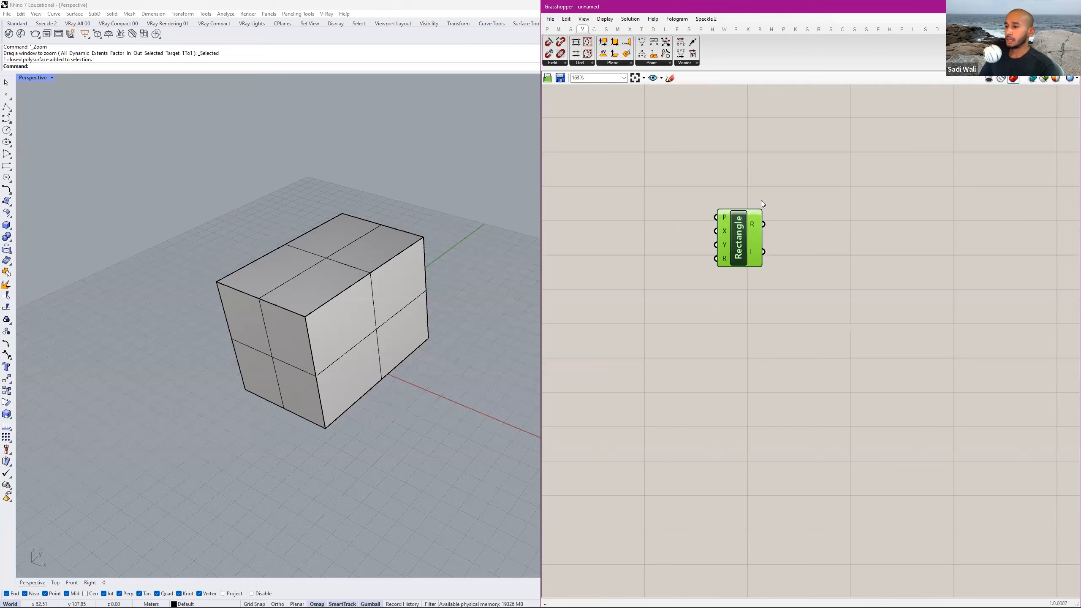
{"action": "left_click", "coordinate": [757, 205]}
{"action": "scroll", "coordinate": [731, 197], "scroll_direction": "up", "scroll_amount": 3}
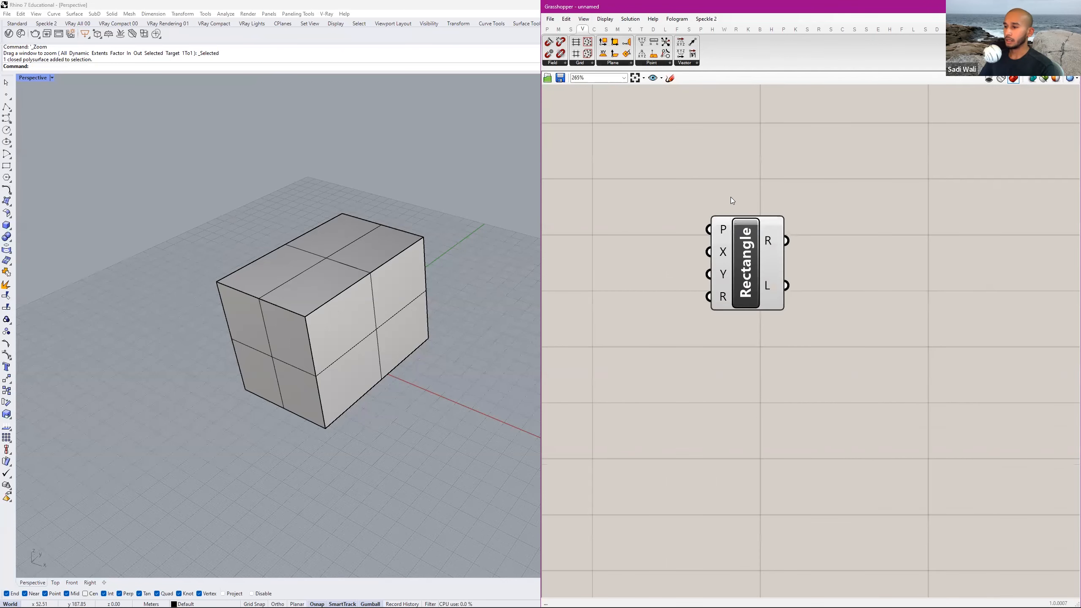
{"action": "right_click_drag", "start_coordinate": [753, 205], "coordinate": [742, 191]}
{"action": "left_click_drag", "start_coordinate": [726, 171], "coordinate": [658, 354]}
{"action": "left_click_drag", "start_coordinate": [719, 175], "coordinate": [671, 310]}
{"action": "left_click_drag", "start_coordinate": [733, 158], "coordinate": [784, 352]}
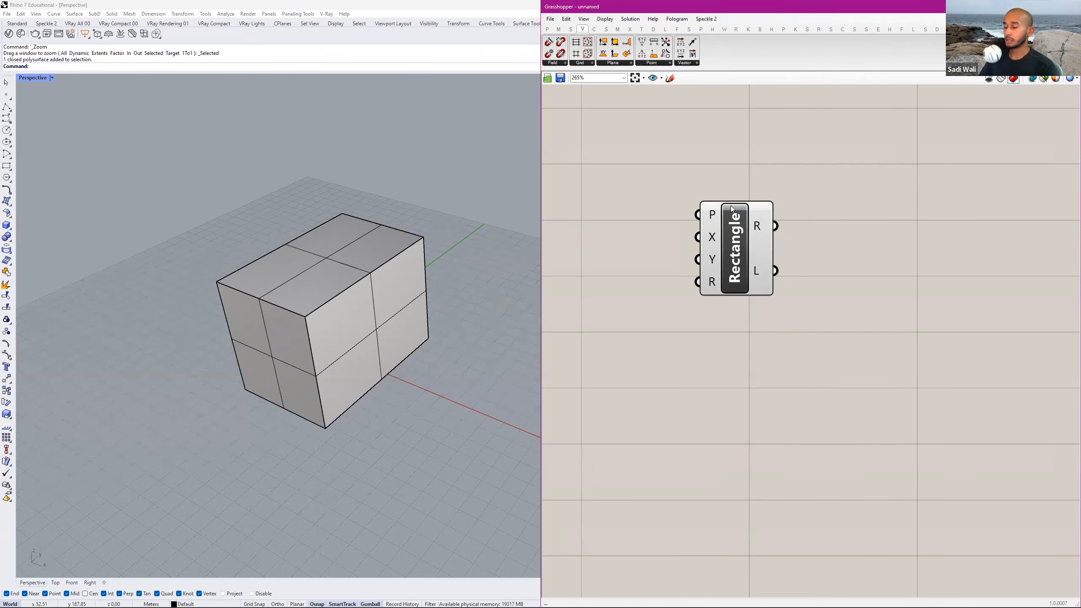
Switch the Grasshopper component display to icons and back to name labels.
{"action": "left_click", "coordinate": [605, 19]}
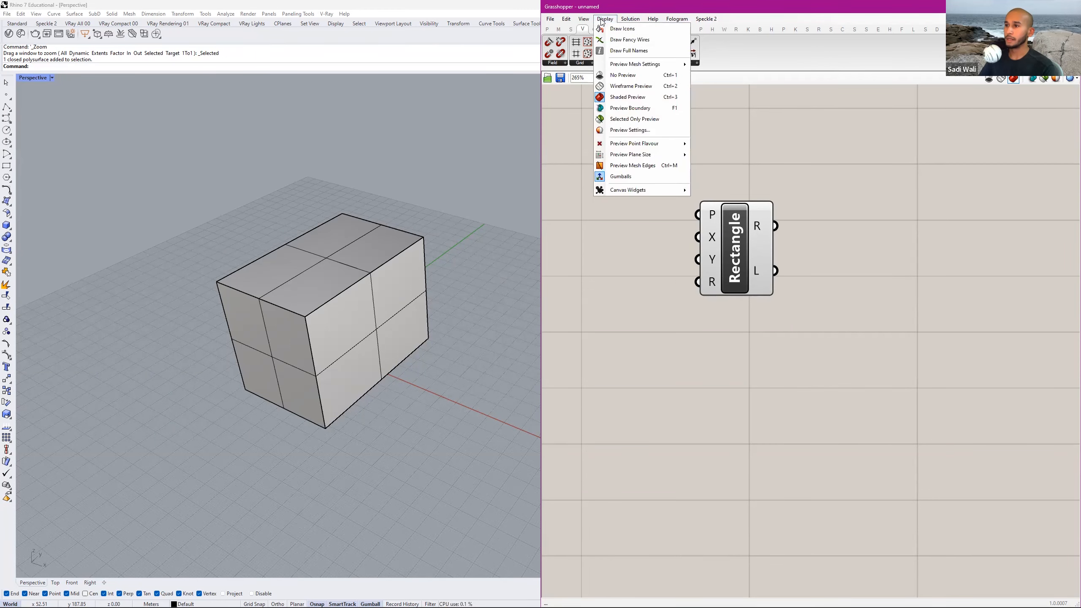
{"action": "left_click", "coordinate": [641, 32]}
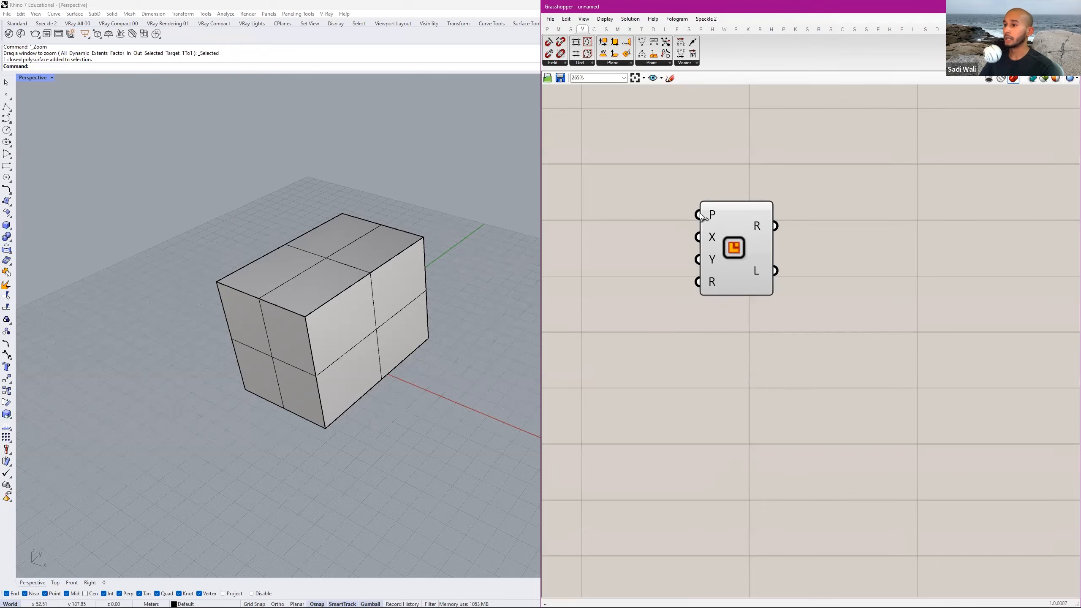
{"action": "left_click", "coordinate": [604, 18]}
{"action": "left_click", "coordinate": [624, 32]}
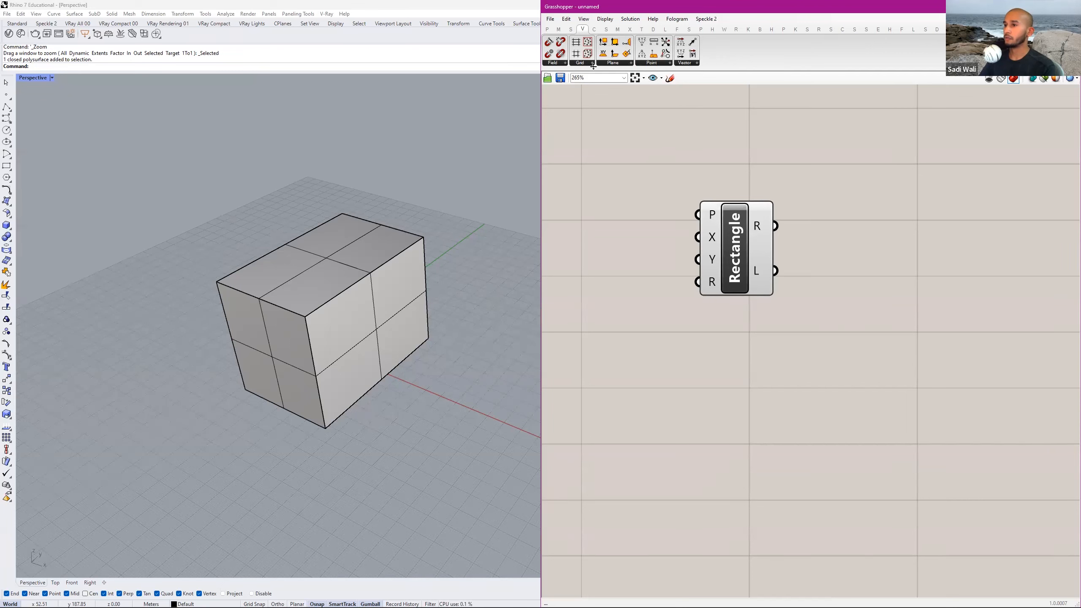
Turn on Draw Full Names so the Rectangle component's inputs and outputs are labelled in full.
{"action": "left_click", "coordinate": [610, 21]}
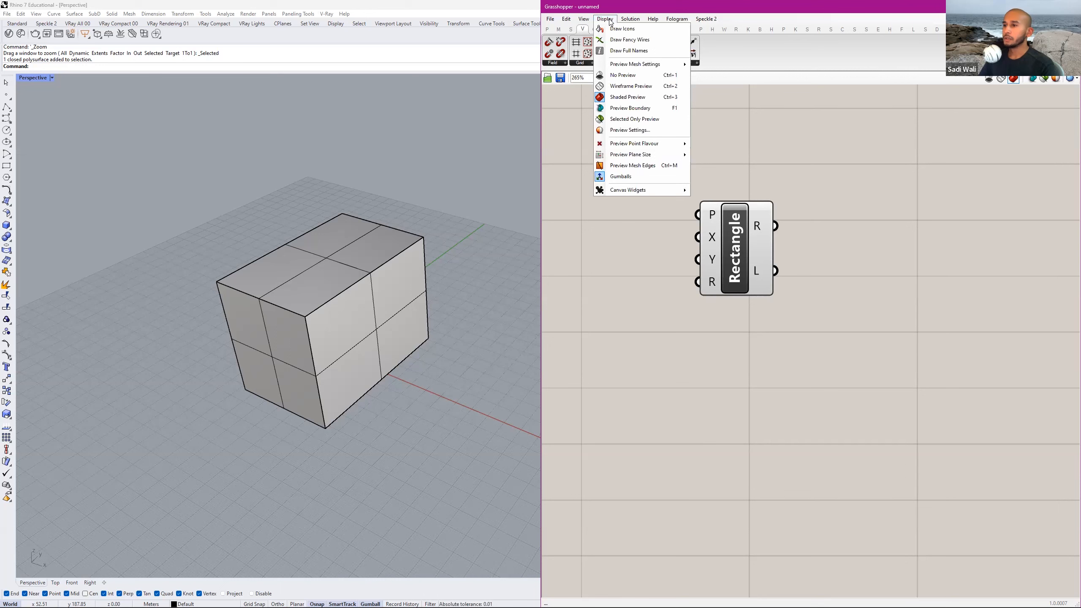
{"action": "left_click", "coordinate": [674, 52]}
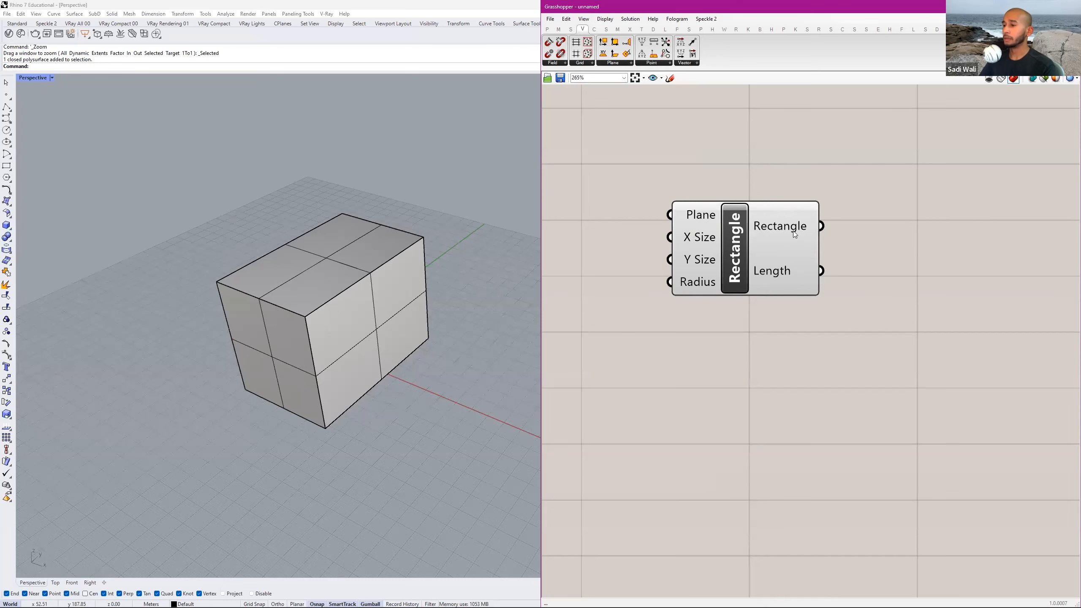
{"action": "scroll", "coordinate": [720, 230], "scroll_direction": "down", "scroll_amount": 2}
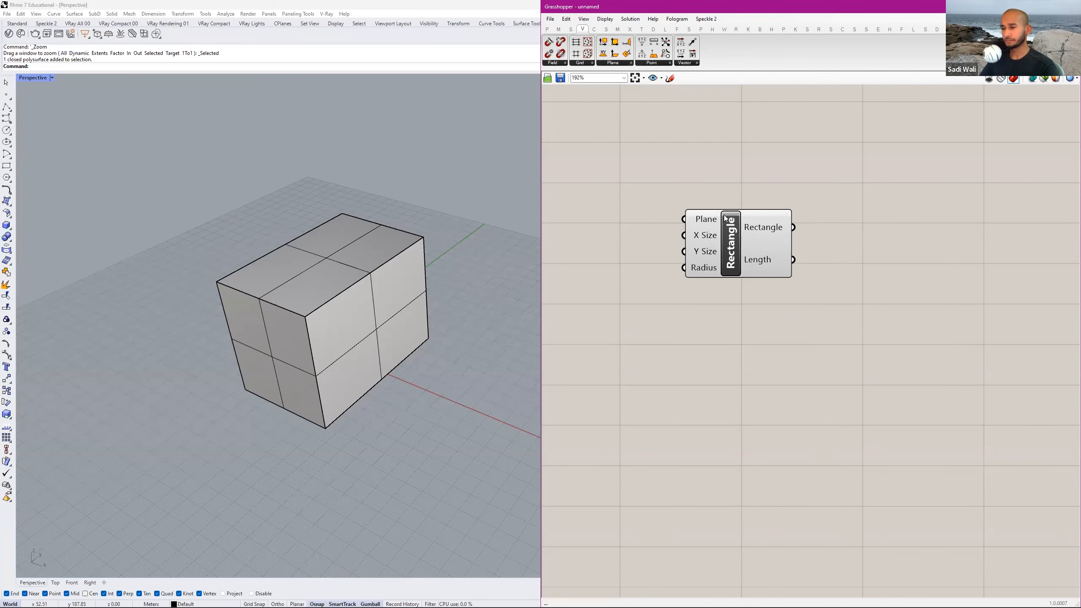
{"action": "scroll", "coordinate": [820, 212], "scroll_direction": "down", "scroll_amount": 2}
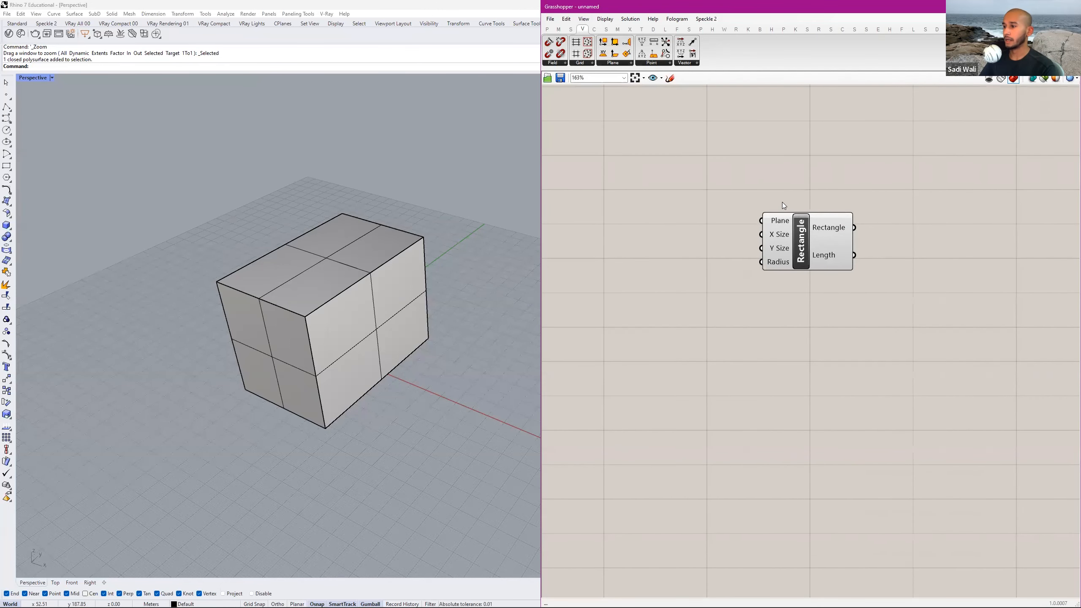
Delete the directly modelled solid box from the Rhino Perspective viewport.
{"action": "left_click", "coordinate": [794, 246]}
{"action": "scroll", "coordinate": [460, 249], "scroll_direction": "down", "scroll_amount": 3}
{"action": "right_click_drag", "start_coordinate": [463, 153], "coordinate": [447, 237]}
{"action": "left_click", "coordinate": [434, 241]}
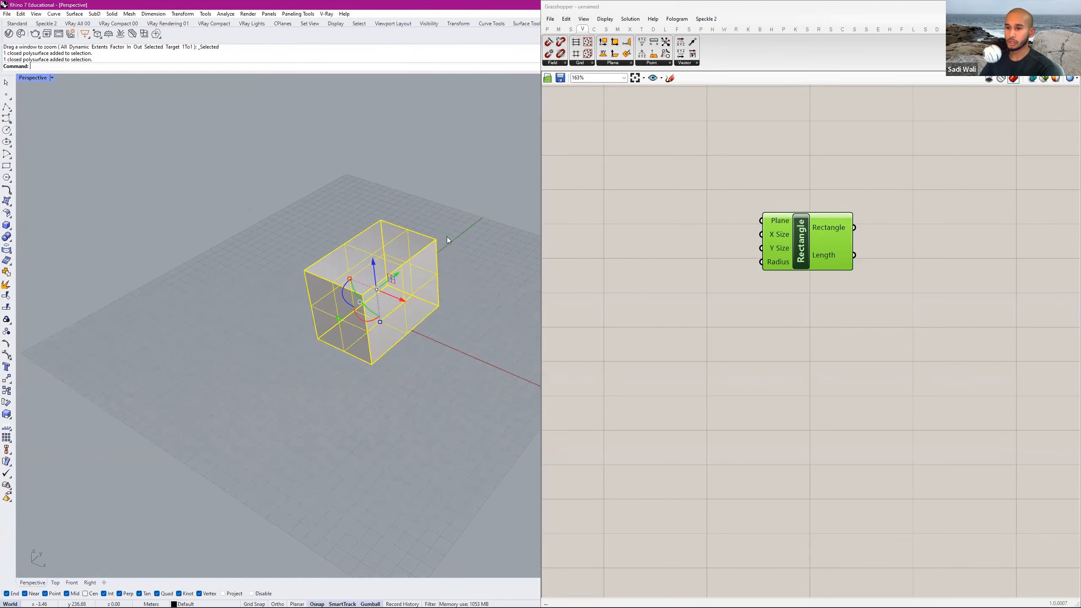
{"action": "key", "text": "Delete"}
Examine the Rectangle component's preview around the Rhino origin, comparing its selected and unselected display.
{"action": "scroll", "coordinate": [385, 304], "scroll_direction": "up", "scroll_amount": 5}
{"action": "left_click", "coordinate": [701, 237]}
{"action": "scroll", "coordinate": [379, 300], "scroll_direction": "down", "scroll_amount": 4}
{"action": "scroll", "coordinate": [380, 294], "scroll_direction": "down", "scroll_amount": 3}
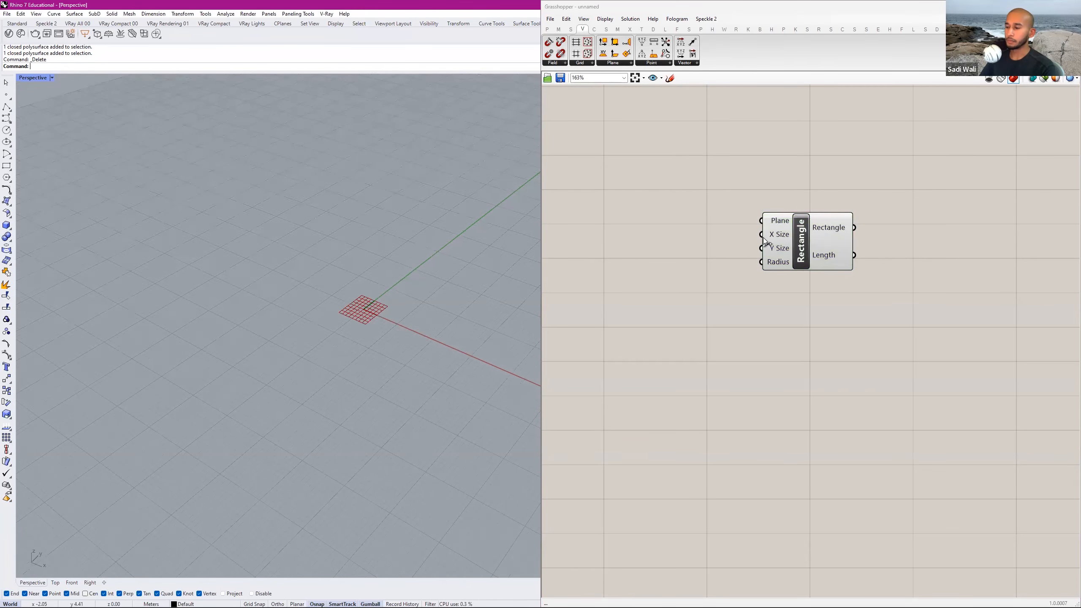
{"action": "left_click", "coordinate": [767, 242]}
{"action": "scroll", "coordinate": [330, 327], "scroll_direction": "up", "scroll_amount": 7}
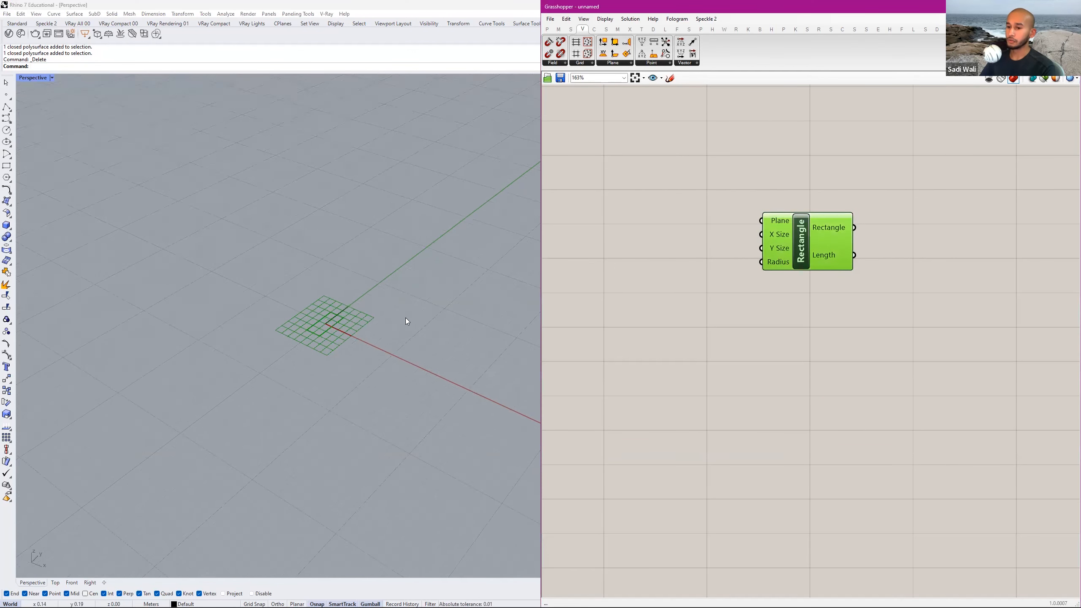
{"action": "left_click", "coordinate": [681, 264]}
{"action": "scroll", "coordinate": [337, 327], "scroll_direction": "up", "scroll_amount": 1}
{"action": "left_click", "coordinate": [794, 232]}
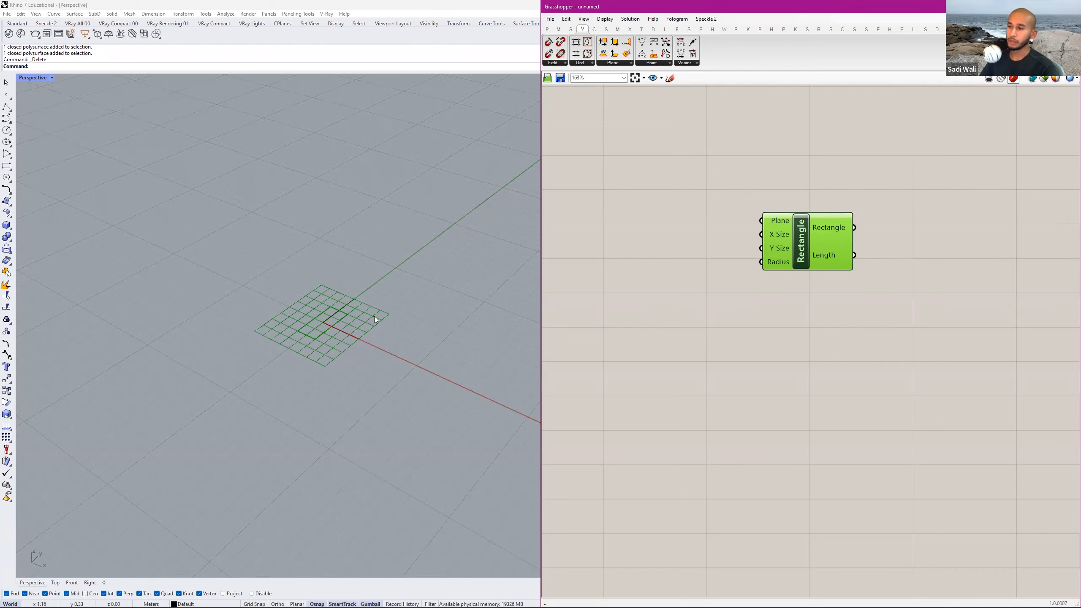
{"action": "left_click", "coordinate": [749, 212]}
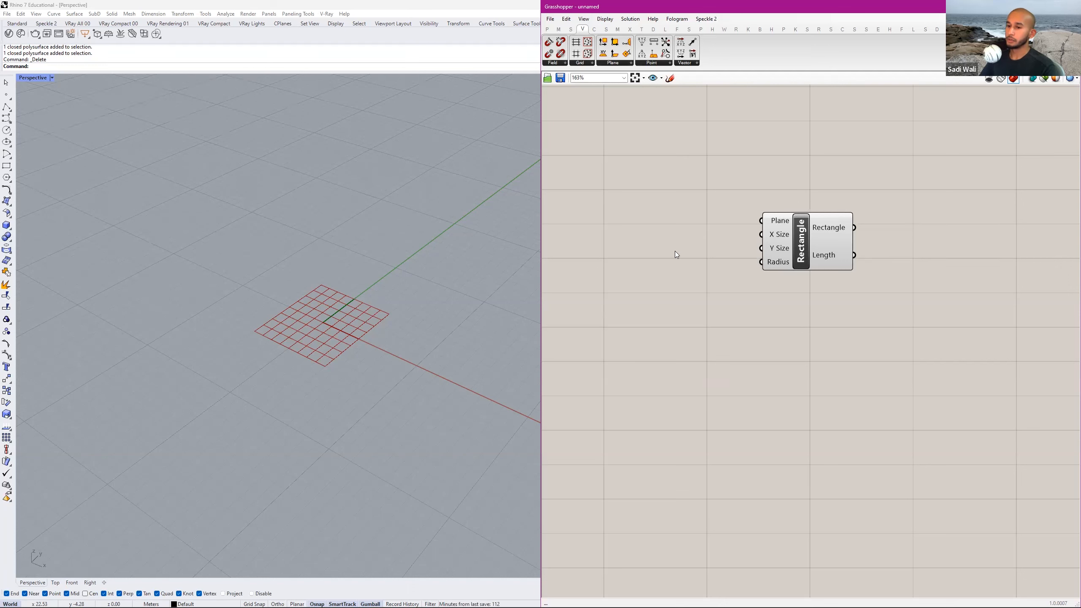
Move the Rectangle component aside and add a Number Slider before its inputs with a canvas search for "number slider".
{"action": "left_click_drag", "start_coordinate": [783, 235], "coordinate": [821, 230]}
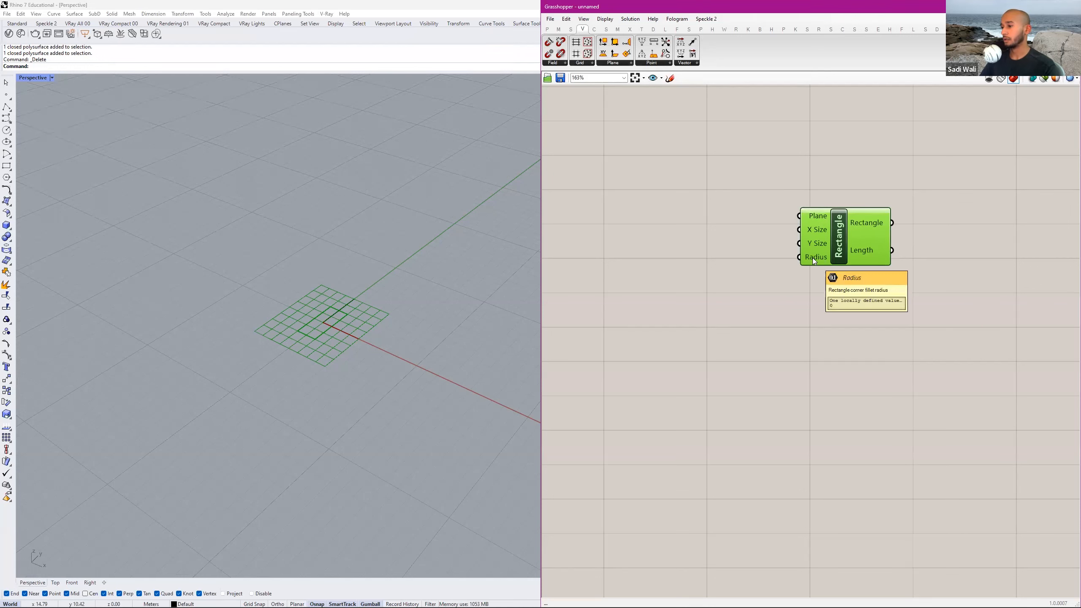
{"action": "double_click", "coordinate": [654, 236]}
{"action": "right_click_drag", "start_coordinate": [818, 232], "coordinate": [896, 231]}
{"action": "mouse_move", "coordinate": [848, 231]}
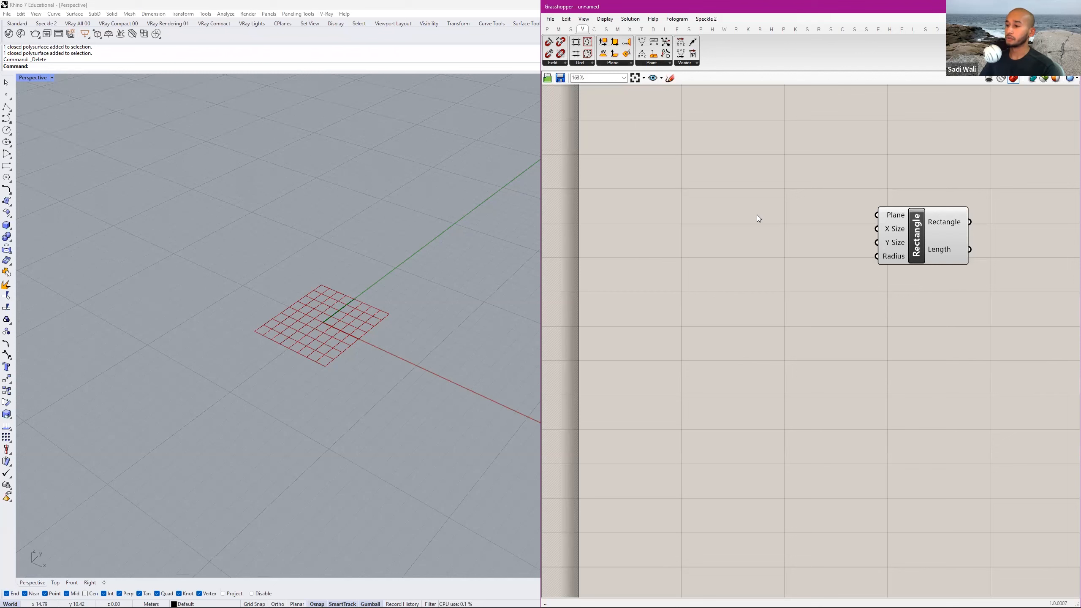
{"action": "double_click", "coordinate": [735, 212]}
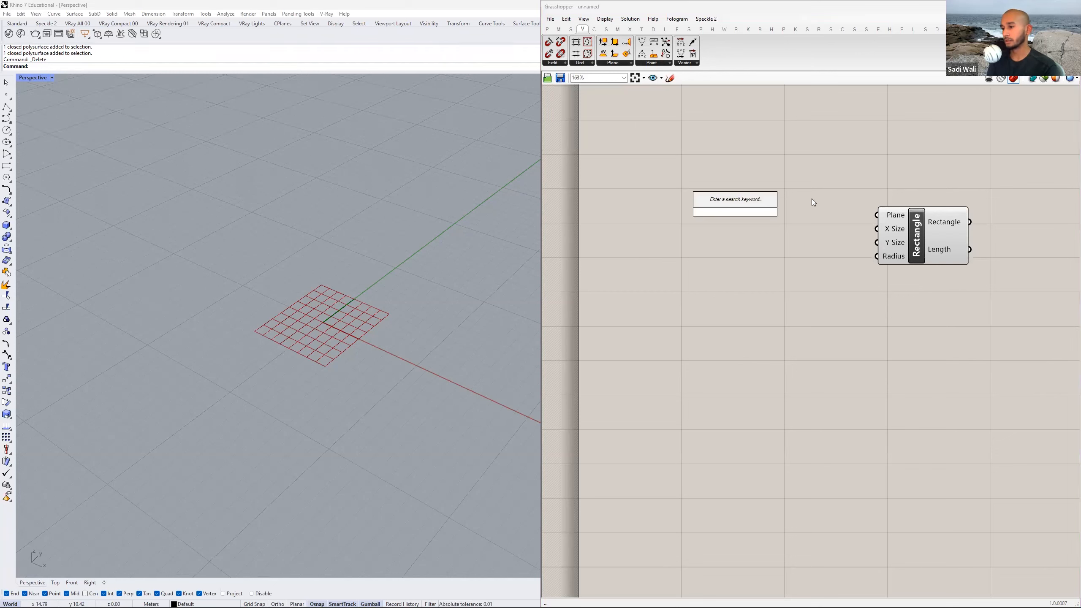
{"action": "type", "text": "number slider"}
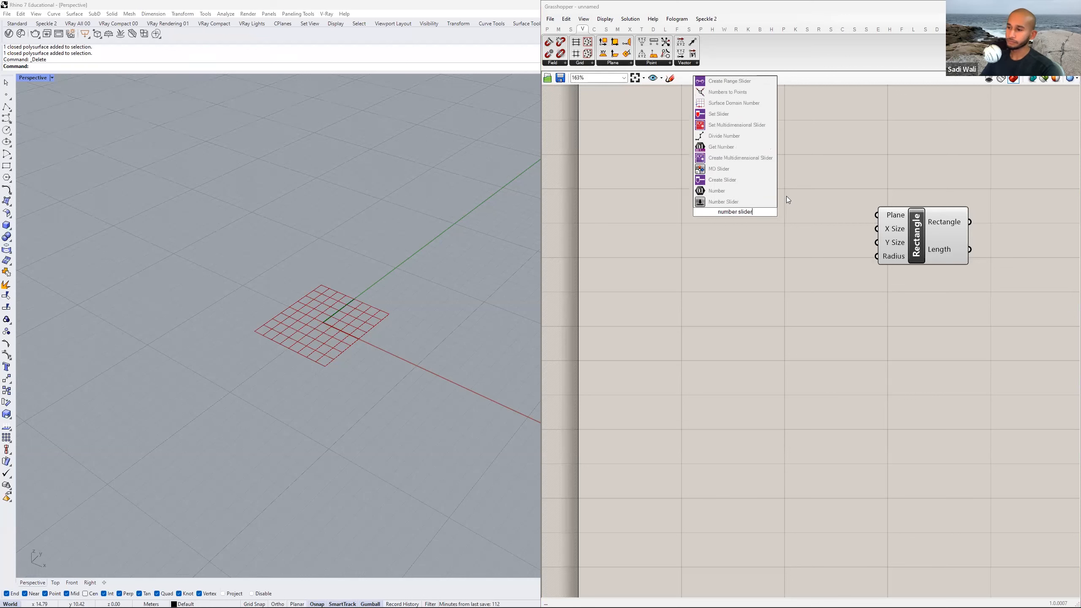
{"action": "key", "text": "Return"}
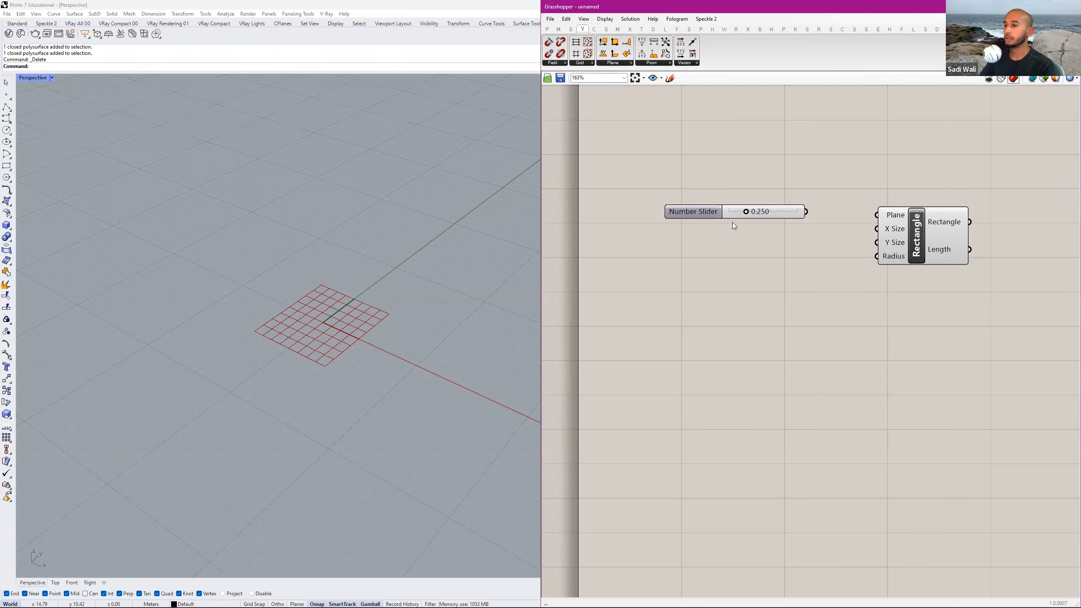
Set the Number Slider's maximum to 10 in its properties.
{"action": "double_click", "coordinate": [700, 212]}
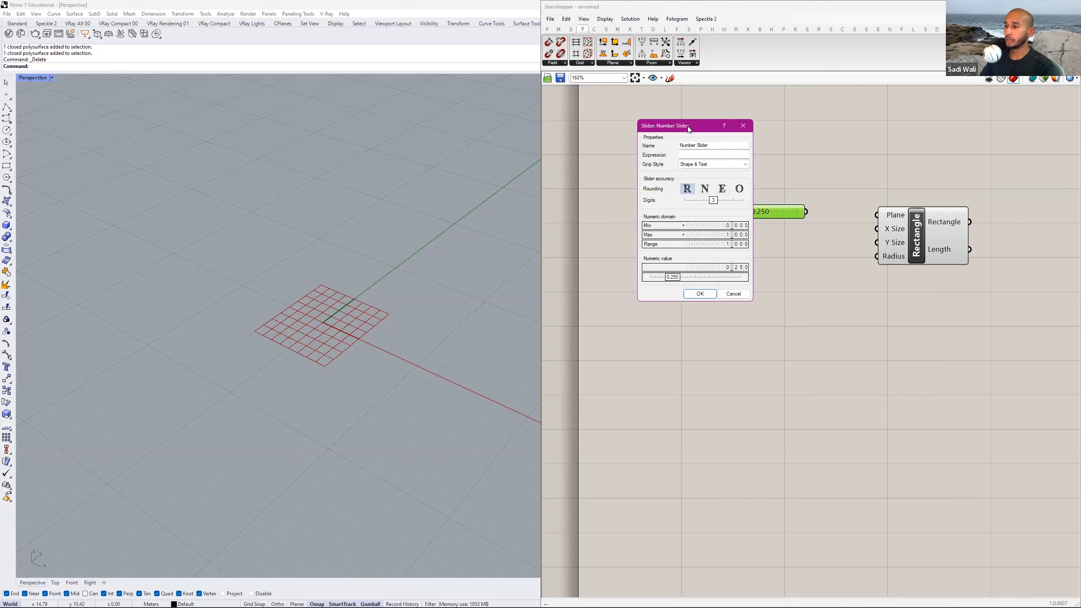
{"action": "left_click_drag", "start_coordinate": [690, 129], "coordinate": [770, 237]}
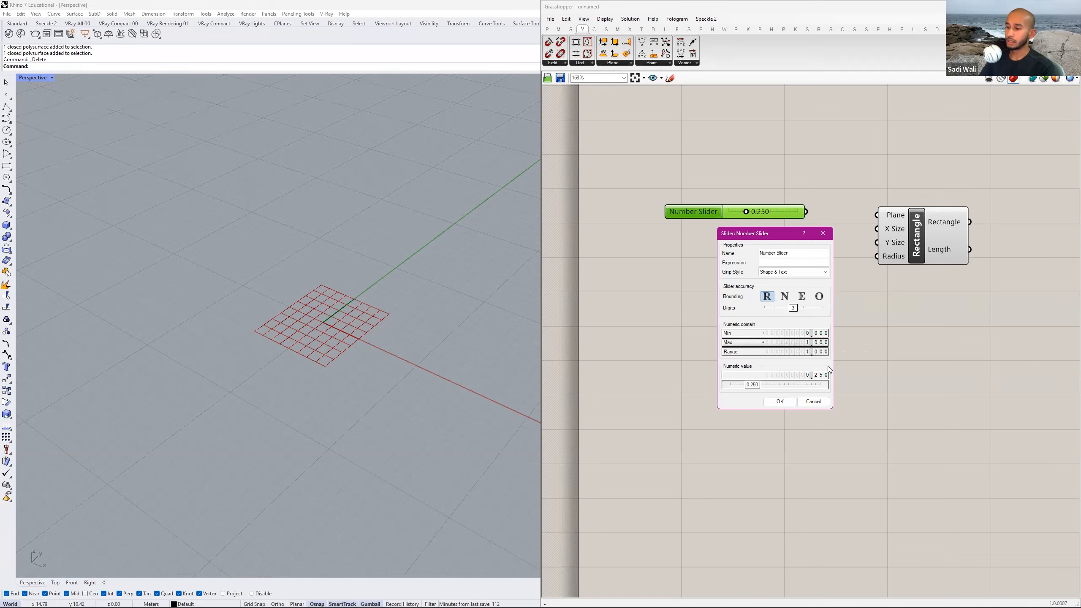
{"action": "double_click", "coordinate": [807, 345]}
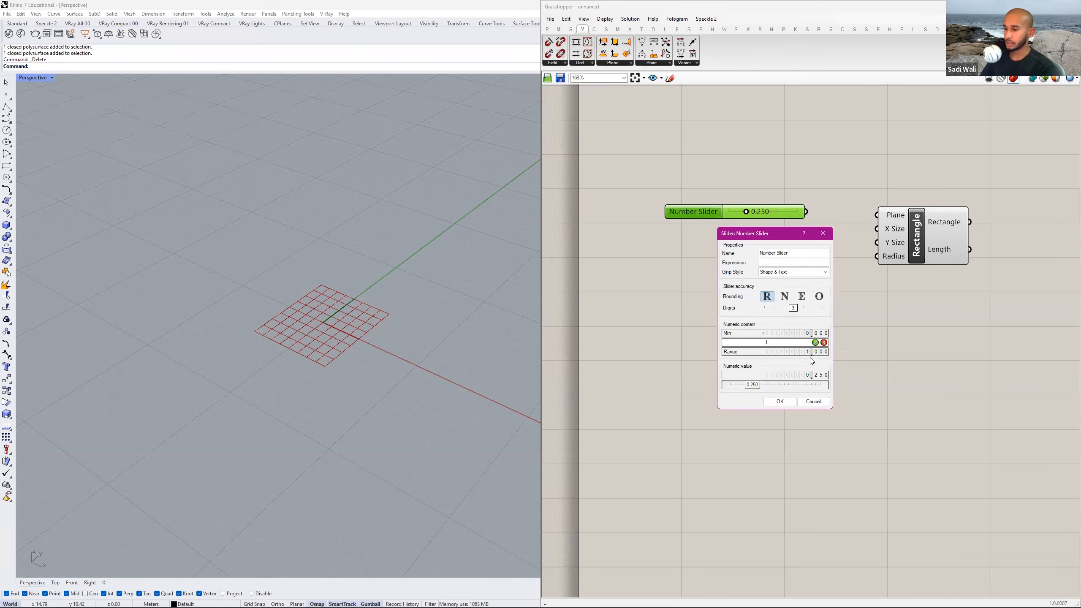
{"action": "type", "text": "0"}
{"action": "left_click", "coordinate": [816, 342]}
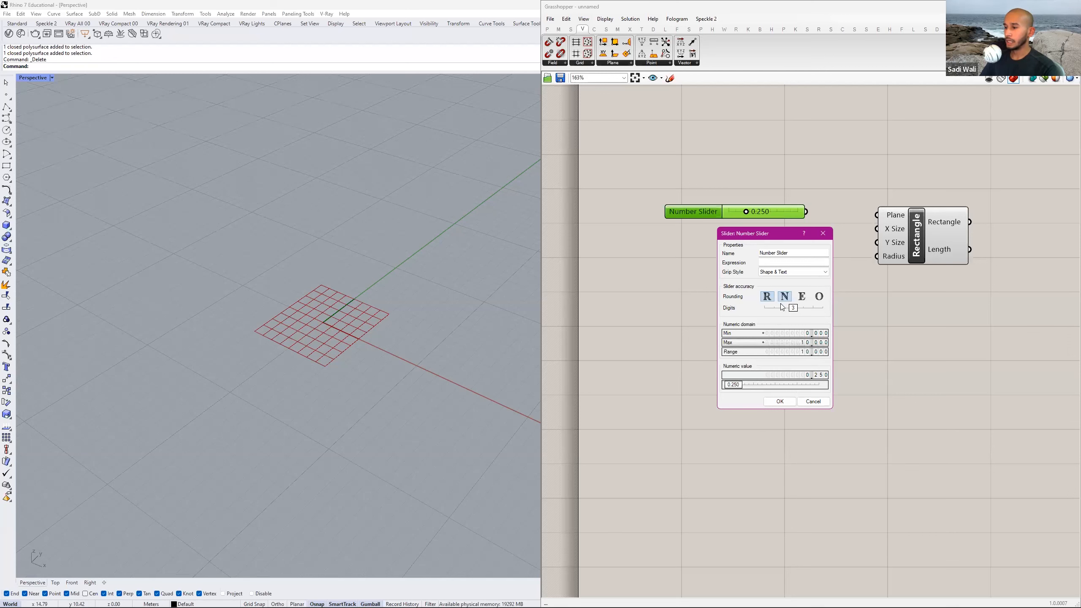
{"action": "left_click", "coordinate": [782, 402]}
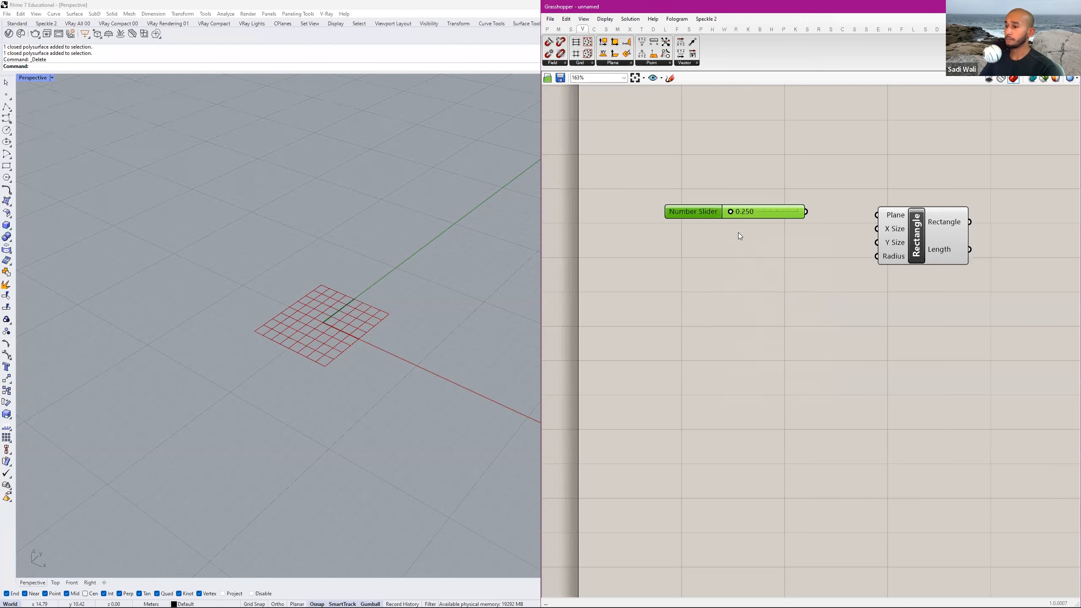
Set the Number Slider to 10.000 and place a duplicate of it directly underneath.
{"action": "left_click_drag", "start_coordinate": [717, 230], "coordinate": [851, 224]}
{"action": "left_click_drag", "start_coordinate": [773, 219], "coordinate": [771, 247], "text": "alt"}
{"action": "right_click_drag", "start_coordinate": [830, 246], "coordinate": [803, 254]}
{"action": "left_click_drag", "start_coordinate": [706, 217], "coordinate": [705, 225]}
Connect the two sliders to the Rectangle's X Size and Y Size inputs and set them to 7.421 and 9.140.
{"action": "left_click_drag", "start_coordinate": [777, 229], "coordinate": [849, 237]}
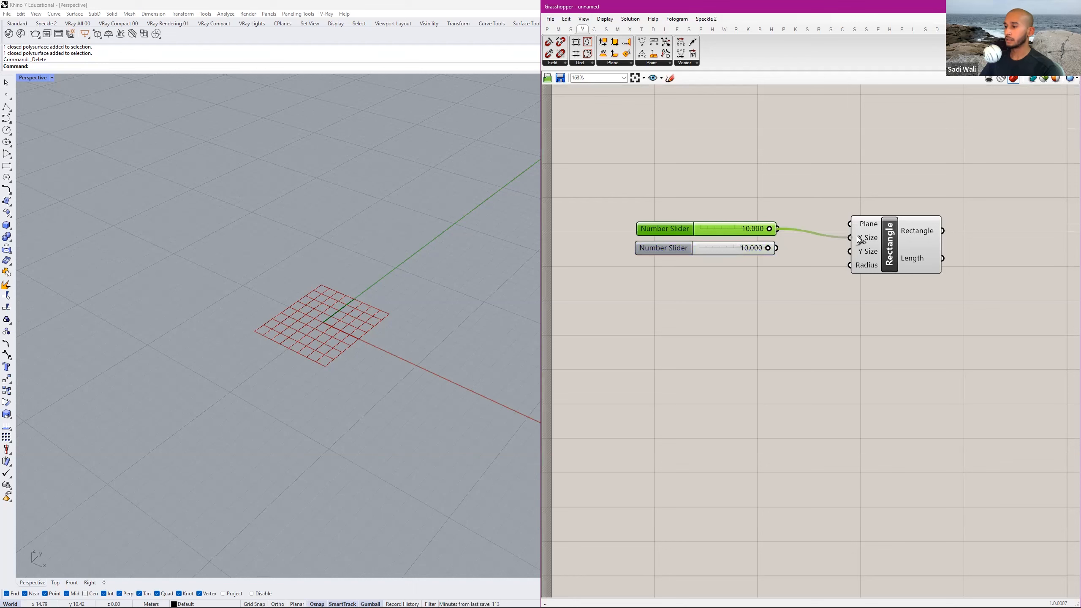
{"action": "left_click_drag", "start_coordinate": [776, 248], "coordinate": [850, 251]}
{"action": "left_click_drag", "start_coordinate": [769, 229], "coordinate": [754, 255]}
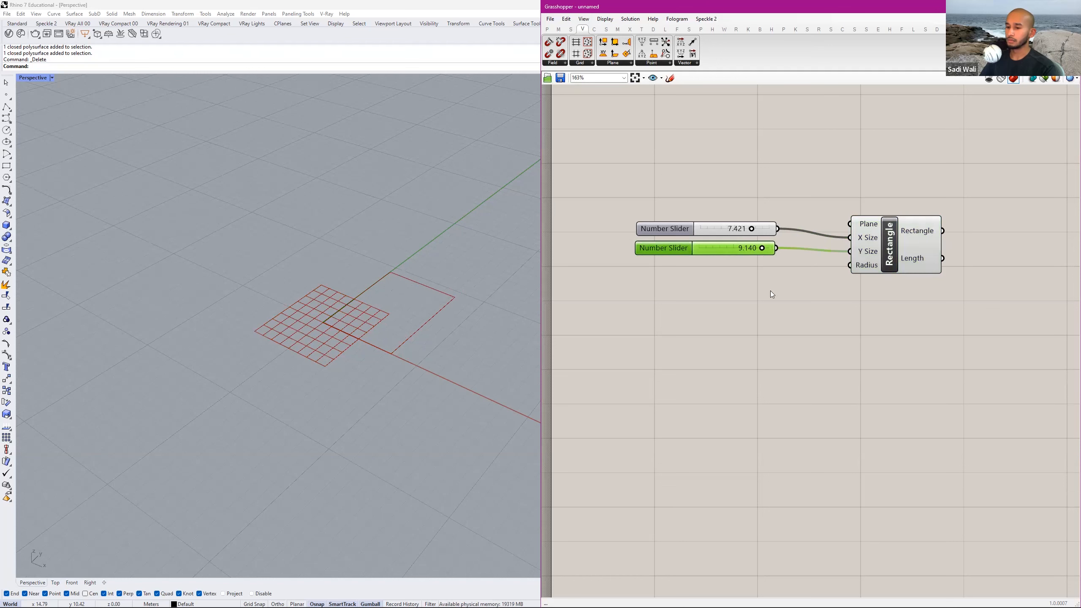
Find the Extrude component with a canvas search for "extrude" and place it beyond the Rectangle component's outputs.
{"action": "scroll", "coordinate": [770, 291], "scroll_direction": "down", "scroll_amount": 1}
{"action": "right_click_drag", "start_coordinate": [389, 310], "coordinate": [385, 311], "text": "shift"}
{"action": "scroll", "coordinate": [383, 308], "scroll_direction": "down", "scroll_amount": 1}
{"action": "scroll", "coordinate": [415, 302], "scroll_direction": "up", "scroll_amount": 1}
{"action": "scroll", "coordinate": [442, 293], "scroll_direction": "down", "scroll_amount": 1}
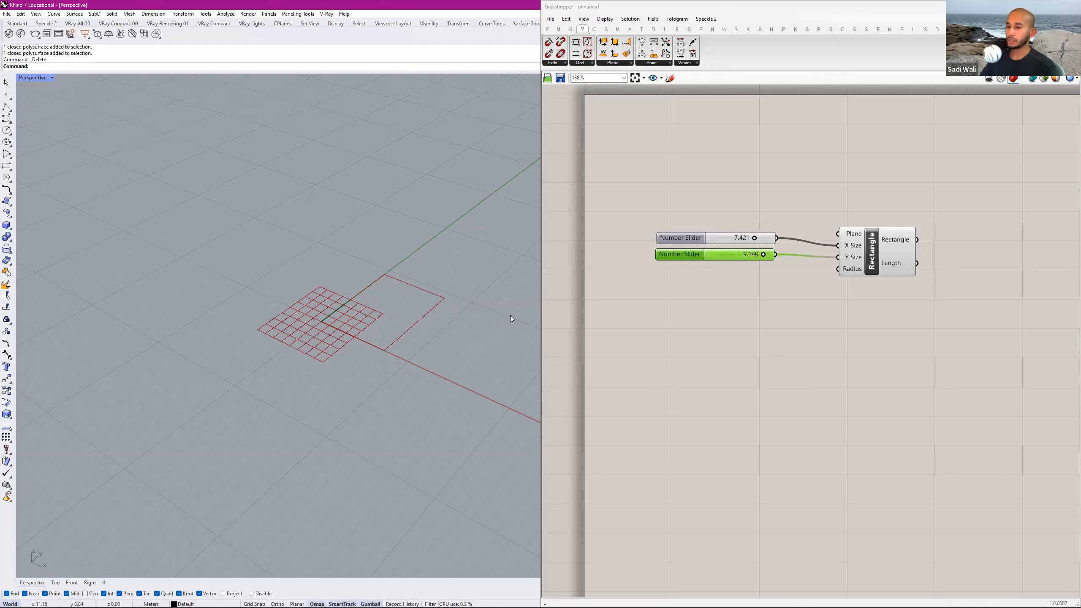
{"action": "right_click_drag", "start_coordinate": [949, 236], "coordinate": [820, 267]}
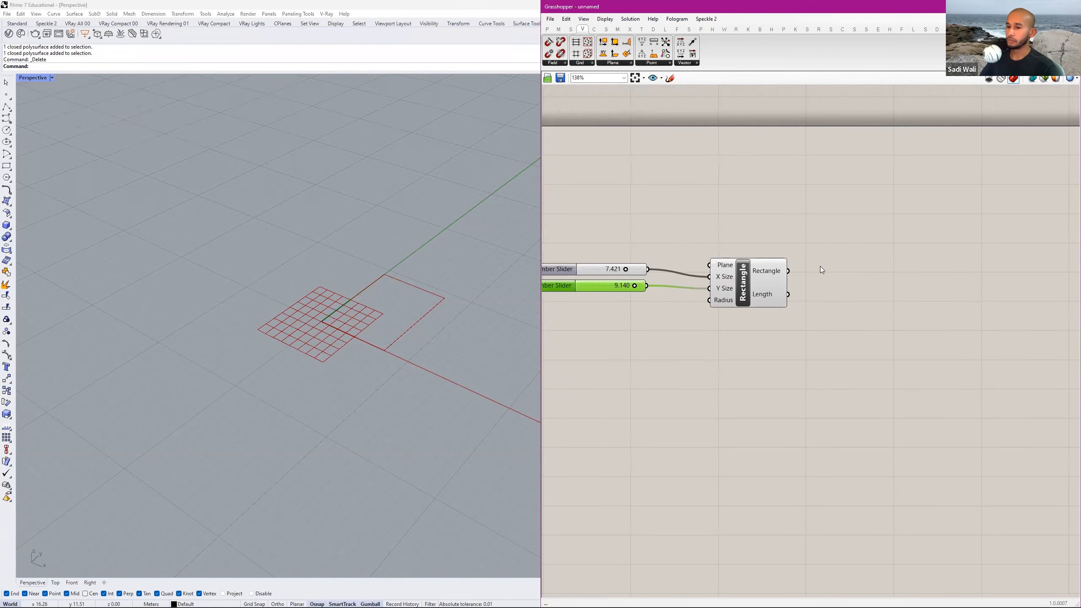
{"action": "double_click", "coordinate": [869, 252]}
{"action": "type", "text": "extrude"}
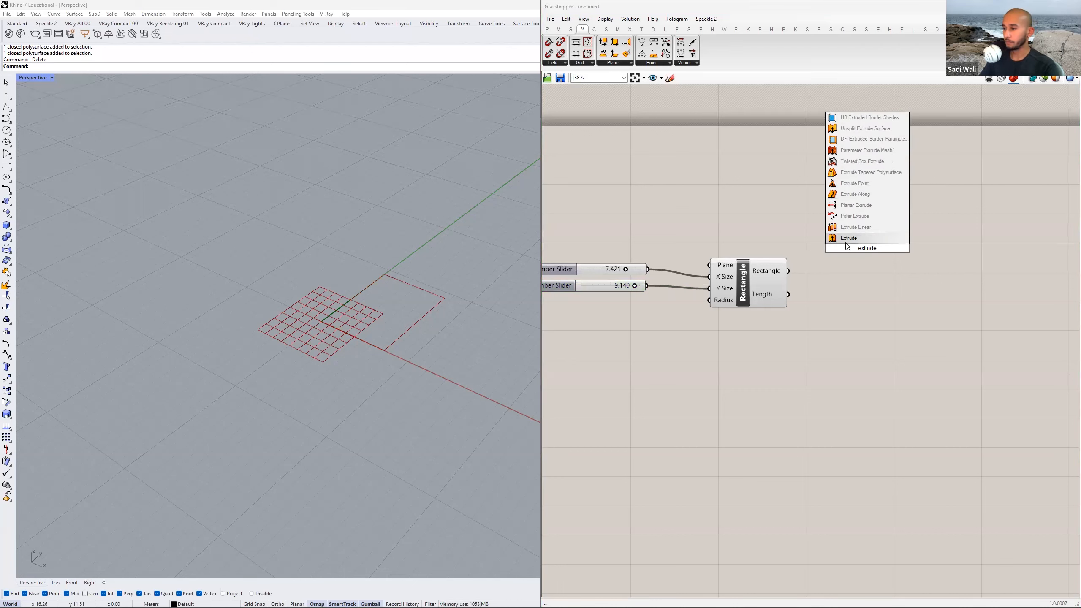
{"action": "left_click", "coordinate": [848, 237]}
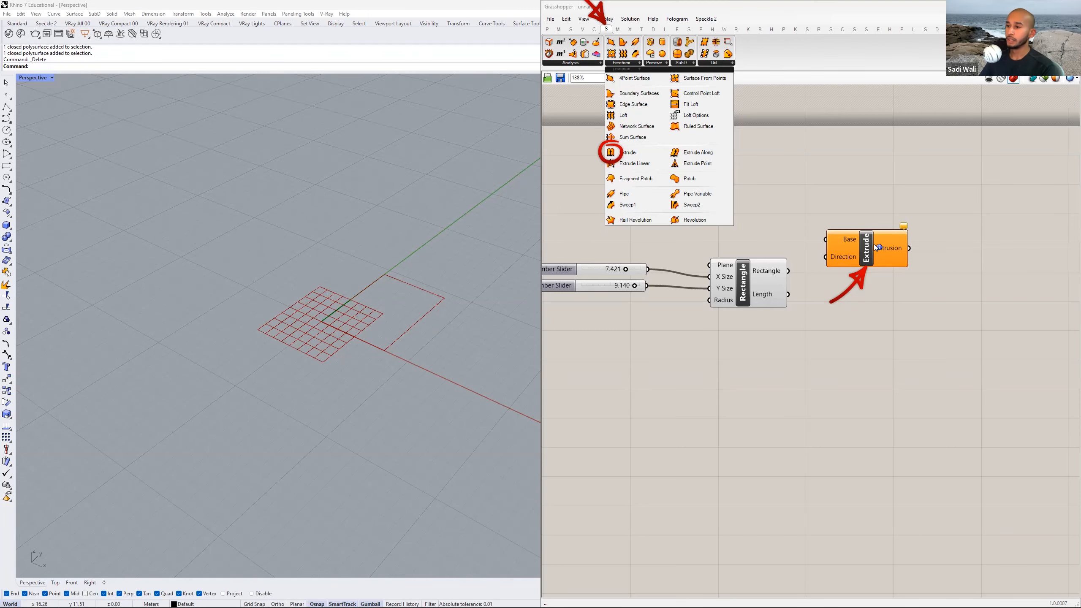
Connect the Rectangle output to the Extrude component's Base input, position Extrude level with it, and check its warning.
{"action": "left_click_drag", "start_coordinate": [864, 241], "coordinate": [888, 269]}
{"action": "left_click", "coordinate": [898, 242]}
{"action": "mouse_move", "coordinate": [898, 243]}
{"action": "right_mouse_down"}
{"action": "mouse_move", "coordinate": [867, 236]}
{"action": "mouse_move", "coordinate": [901, 239]}
{"action": "right_mouse_up"}
{"action": "scroll", "coordinate": [843, 268], "scroll_direction": "up", "scroll_amount": 4}
{"action": "scroll", "coordinate": [896, 221], "scroll_direction": "down", "scroll_amount": 3}
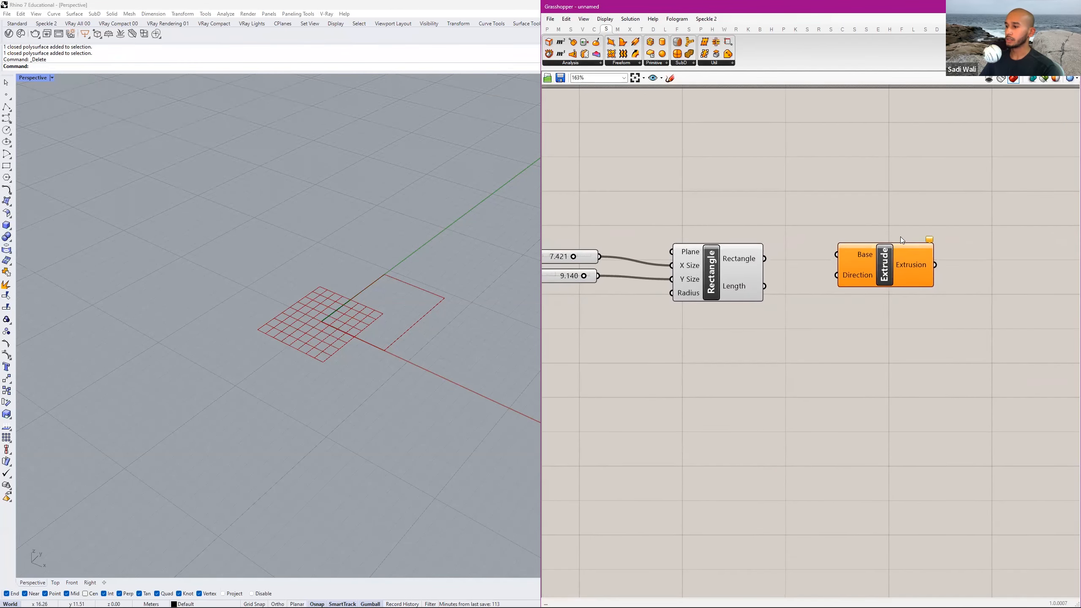
{"action": "mouse_move", "coordinate": [931, 242]}
{"action": "mouse_move", "coordinate": [858, 254]}
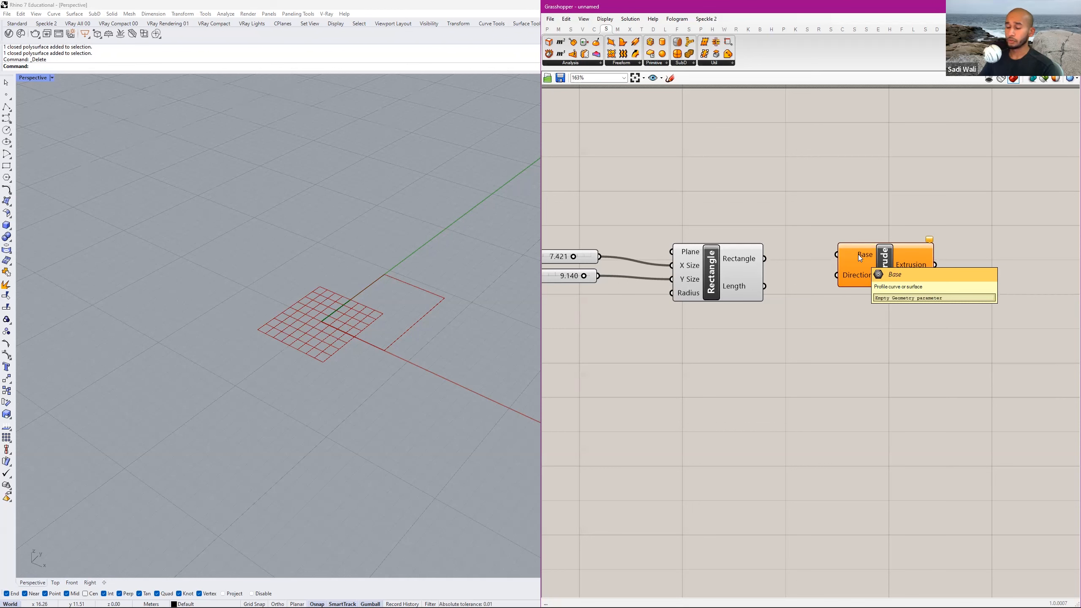
{"action": "left_click", "coordinate": [694, 269]}
{"action": "left_click_drag", "start_coordinate": [765, 259], "coordinate": [920, 267]}
{"action": "mouse_move", "coordinate": [963, 254]}
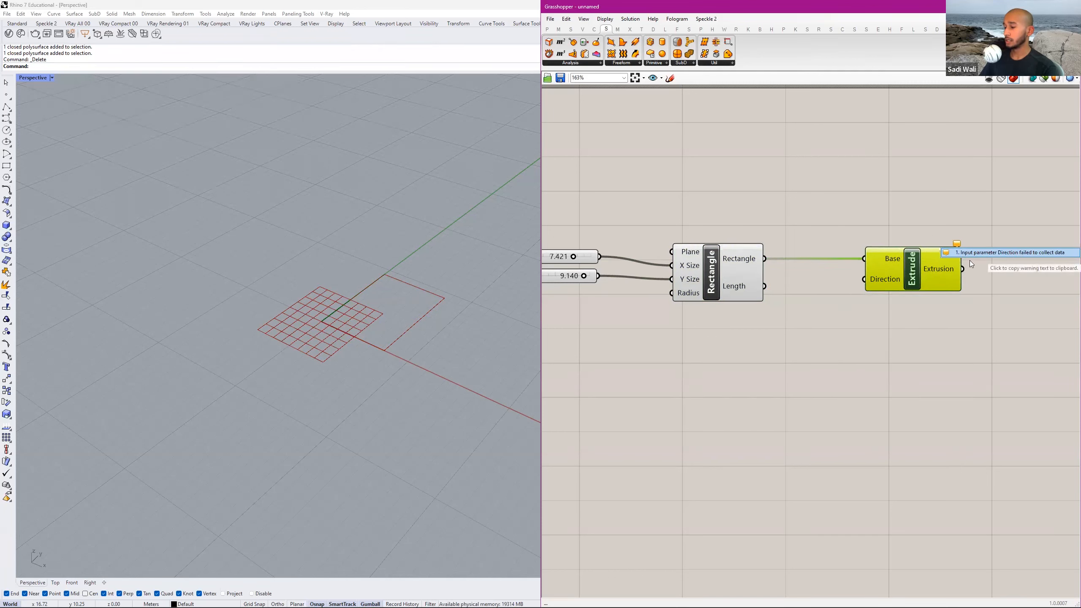
Find the Unit Z component with a canvas search for "unit" and place it below the Rectangle component.
{"action": "left_click", "coordinate": [433, 316]}
{"action": "right_click_drag", "start_coordinate": [432, 316], "coordinate": [465, 320]}
{"action": "double_click", "coordinate": [797, 349]}
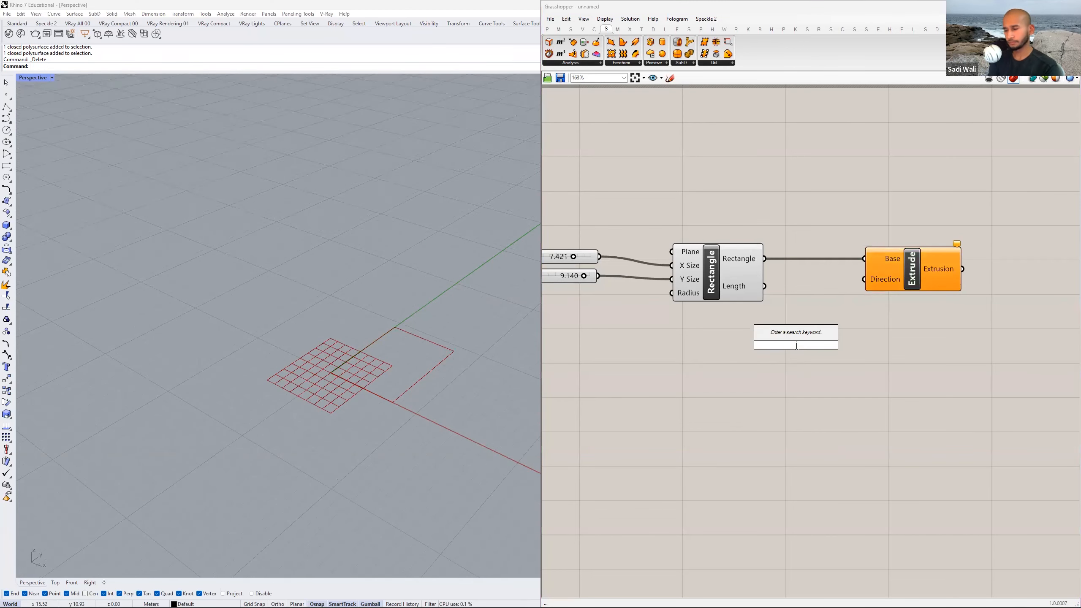
{"action": "type", "text": "unit"}
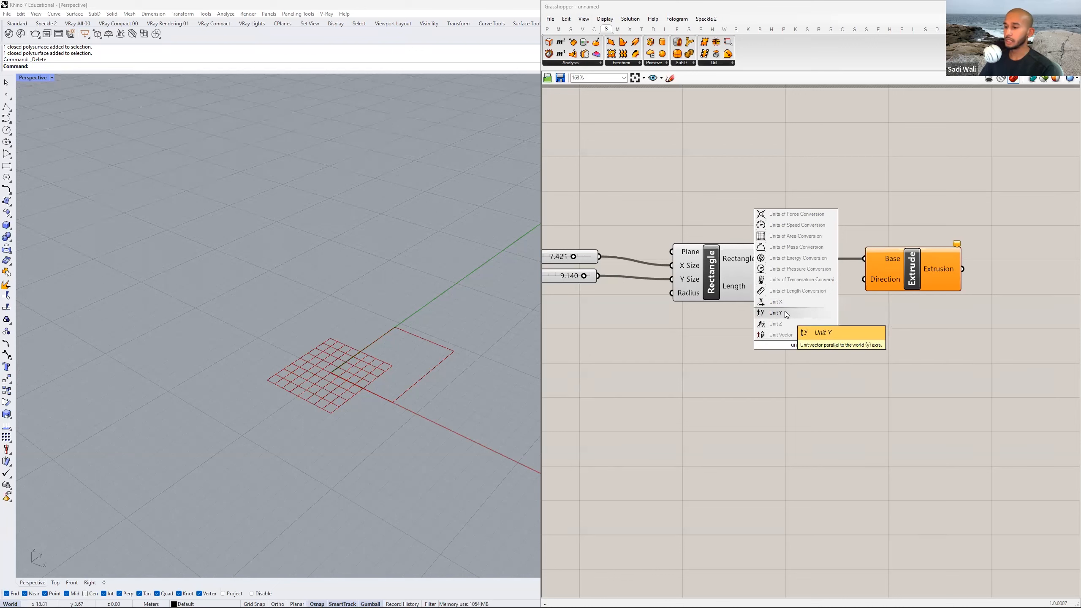
{"action": "left_click", "coordinate": [784, 324]}
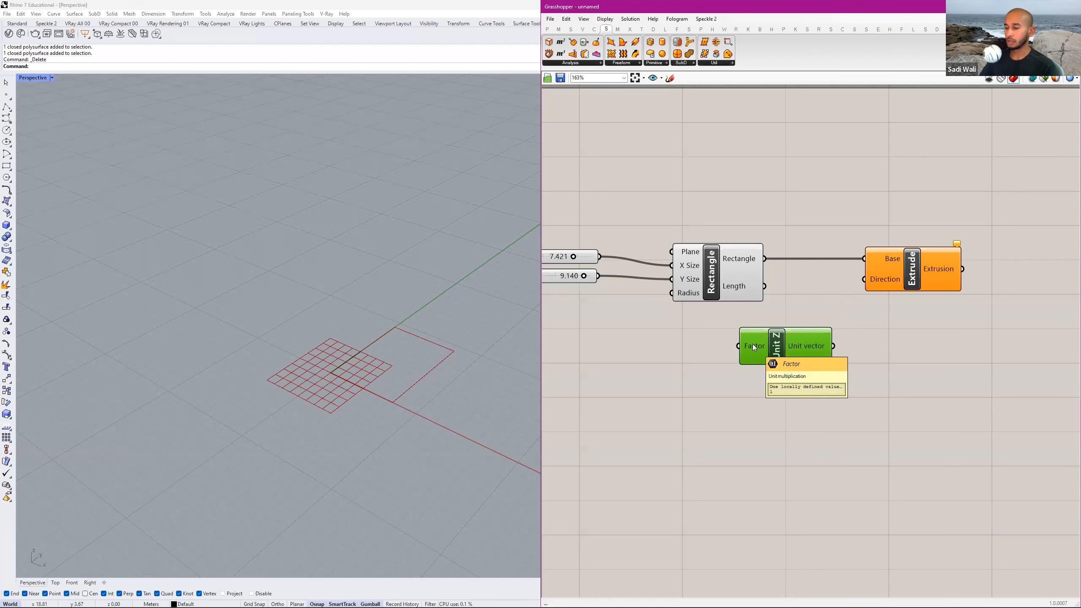
{"action": "scroll", "coordinate": [754, 347], "scroll_direction": "down", "scroll_amount": 2}
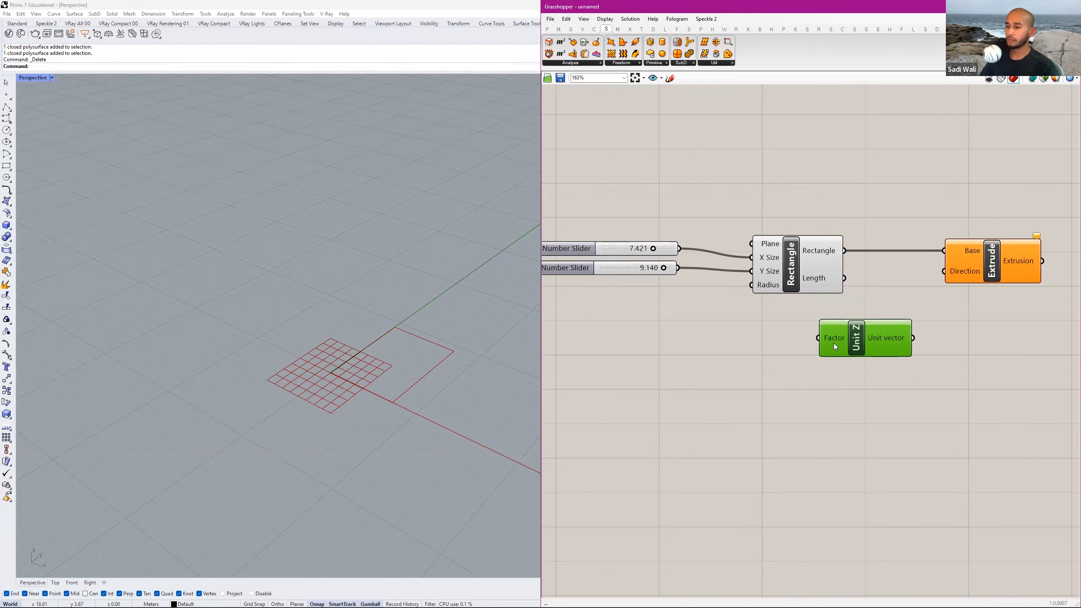
Duplicate the 9.140 number slider, place the copy below the Rectangle component, and connect it to the Unit Z component's Factor input.
{"action": "scroll", "coordinate": [748, 359], "scroll_direction": "down", "scroll_amount": 1}
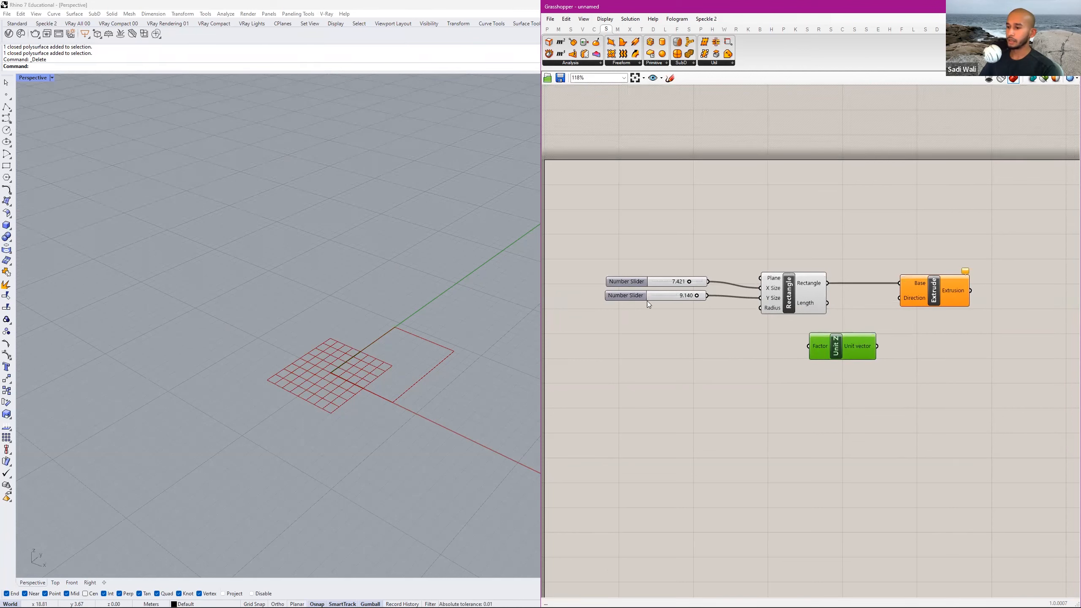
{"action": "mouse_move", "coordinate": [633, 294]}
{"action": "left_mouse_down"}
{"action": "mouse_move", "coordinate": [640, 306]}
{"action": "mouse_move", "coordinate": [640, 297]}
{"action": "left_mouse_up"}
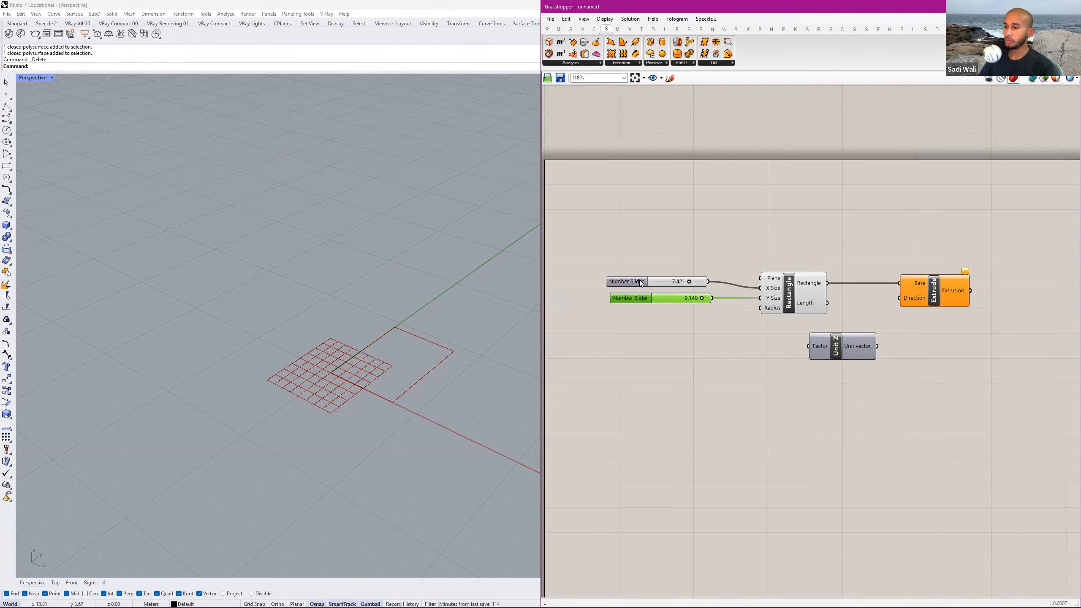
{"action": "scroll", "coordinate": [634, 294], "scroll_direction": "up", "scroll_amount": 3}
{"action": "left_click_drag", "start_coordinate": [641, 298], "coordinate": [729, 375]}
{"action": "left_click", "coordinate": [839, 365]}
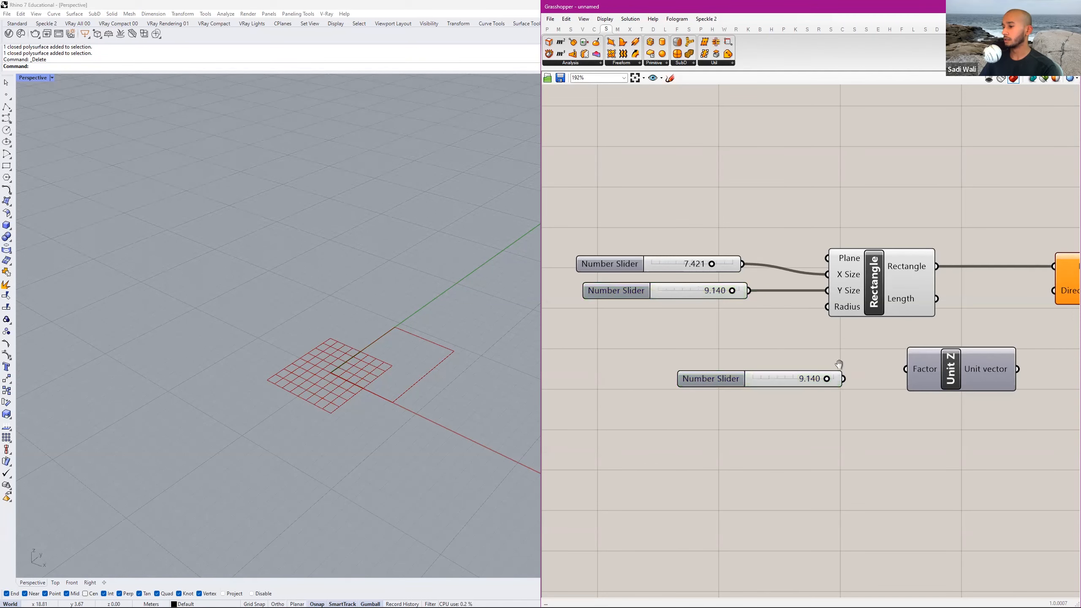
{"action": "right_click_drag", "start_coordinate": [839, 364], "coordinate": [767, 357]}
{"action": "left_click_drag", "start_coordinate": [773, 371], "coordinate": [840, 359]}
{"action": "right_click_drag", "start_coordinate": [842, 346], "coordinate": [781, 367]}
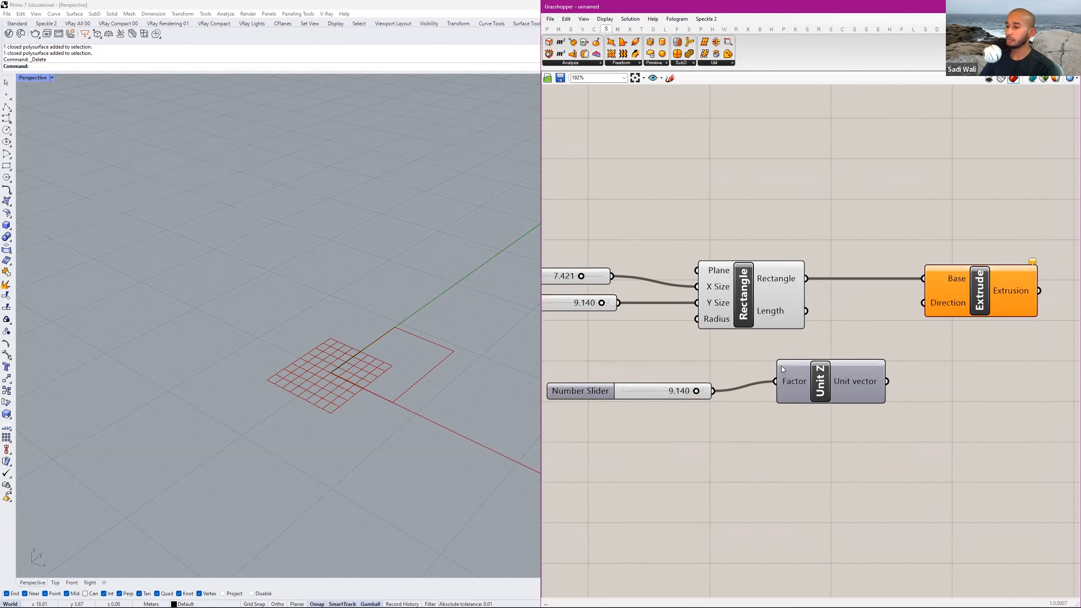
Connect the Unit vector output to the Extrude component's Direction input and select Extrude to inspect its geometry in the Rhino viewport.
{"action": "scroll", "coordinate": [781, 366], "scroll_direction": "down", "scroll_amount": 3}
{"action": "left_click", "coordinate": [668, 376]}
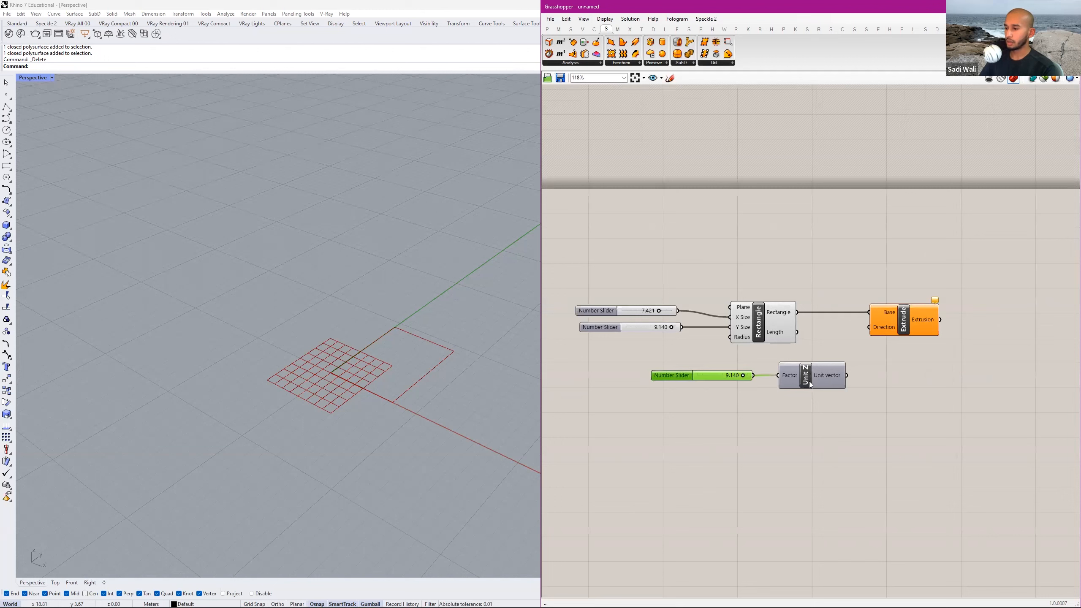
{"action": "left_click_drag", "start_coordinate": [863, 341], "coordinate": [868, 329]}
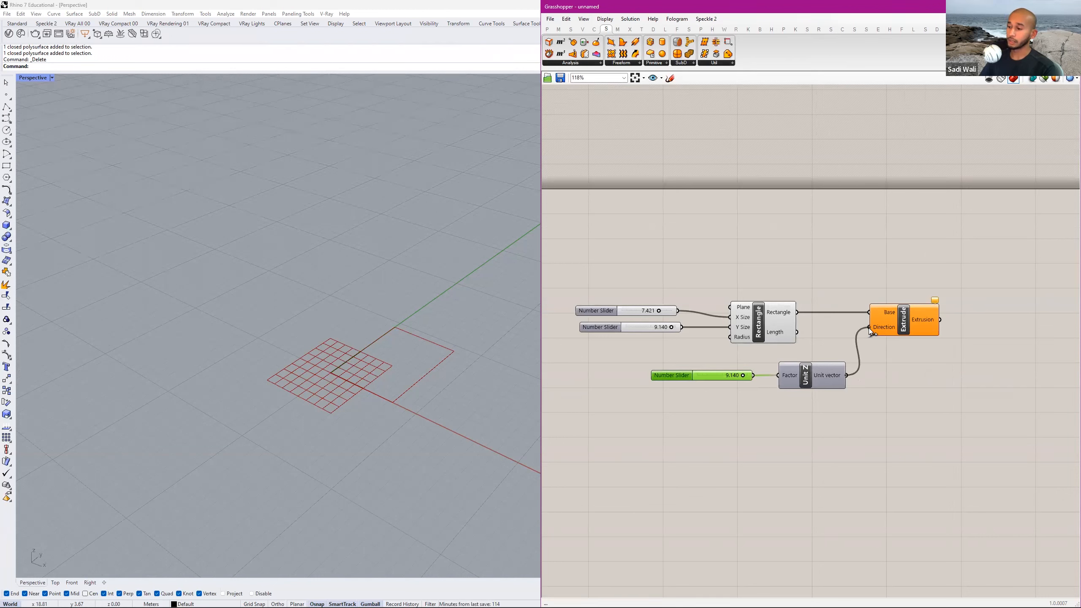
{"action": "left_click", "coordinate": [883, 324]}
{"action": "right_click_drag", "start_coordinate": [422, 351], "coordinate": [429, 298]}
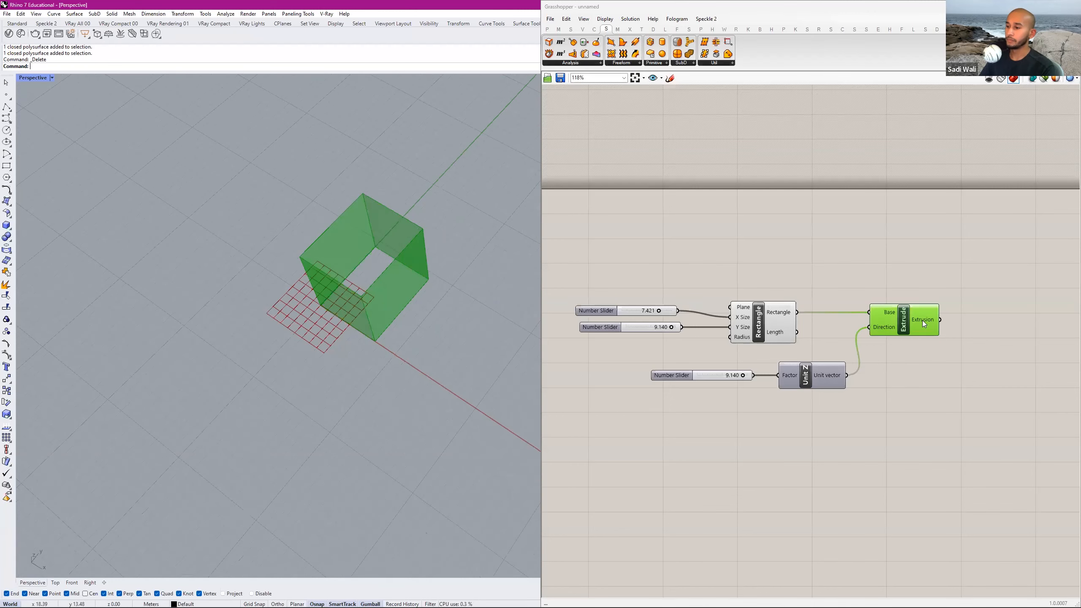
Add a Cap Holes component with a canvas search for "cap" and connect the Extrusion output to its Brep input.
{"action": "scroll", "coordinate": [953, 317], "scroll_direction": "down", "scroll_amount": 1}
{"action": "right_click_drag", "start_coordinate": [966, 314], "coordinate": [878, 316]}
{"action": "double_click", "coordinate": [884, 320]}
{"action": "type", "text": "cap"}
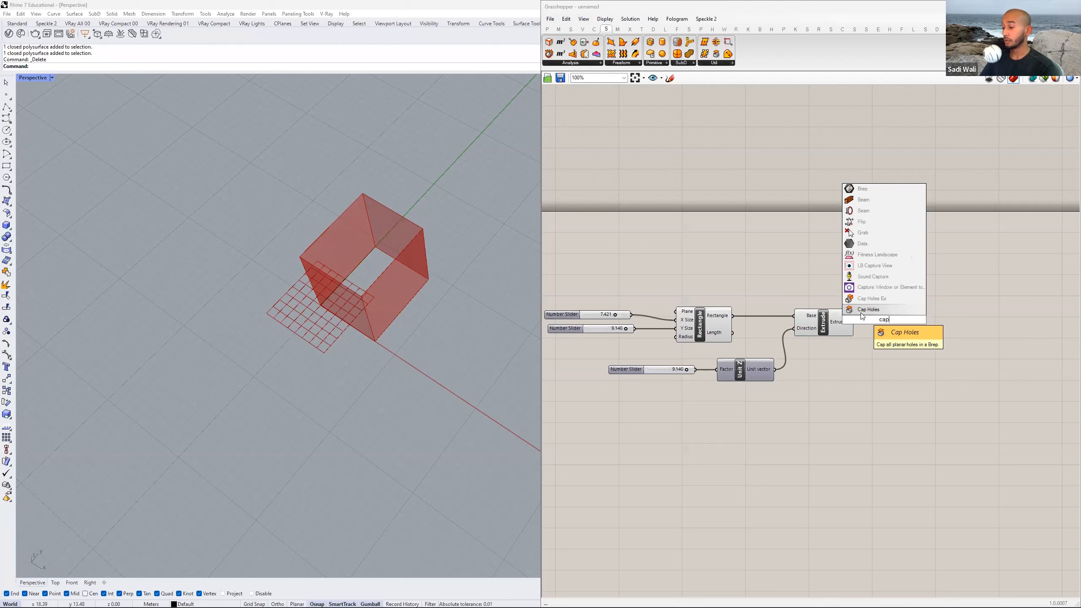
{"action": "left_click", "coordinate": [862, 309]}
{"action": "left_click_drag", "start_coordinate": [857, 324], "coordinate": [893, 324]}
{"action": "left_click_drag", "start_coordinate": [945, 274], "coordinate": [622, 369]}
{"action": "left_click", "coordinate": [815, 258]}
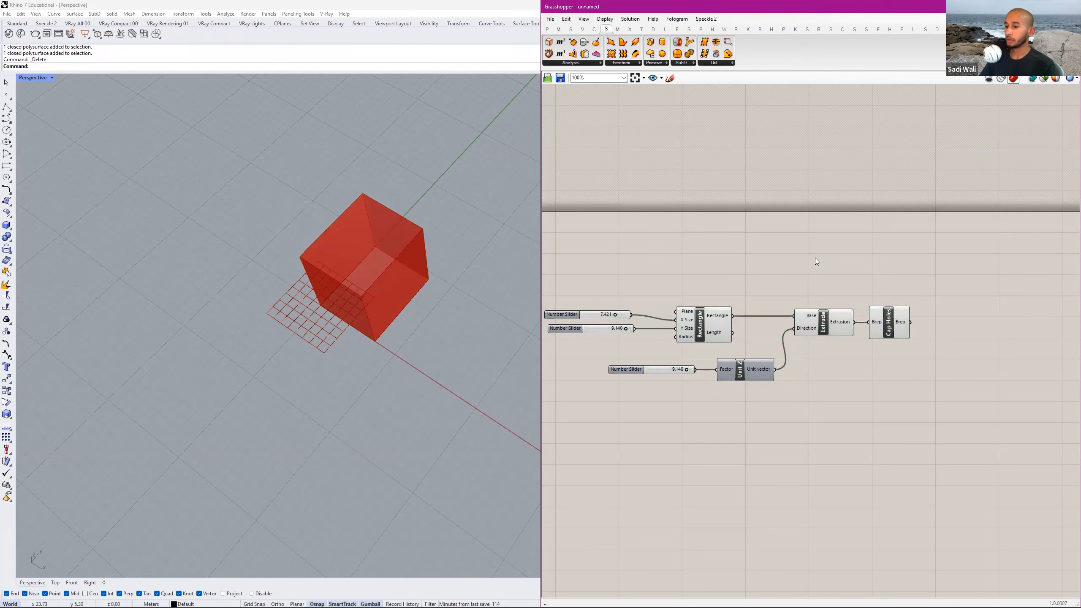
Examine the capped box in the viewport and select the components from Rectangle through Cap Holes to review the definition.
{"action": "right_click_drag", "start_coordinate": [423, 227], "coordinate": [428, 218]}
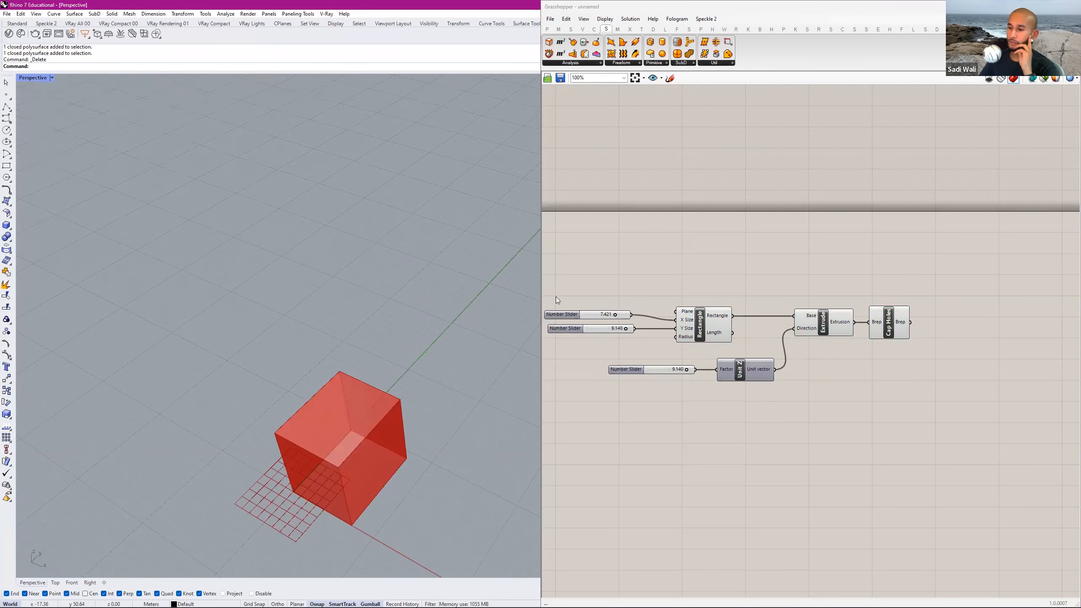
{"action": "scroll", "coordinate": [713, 277], "scroll_direction": "down", "scroll_amount": 3}
{"action": "left_click", "coordinate": [713, 276]}
{"action": "scroll", "coordinate": [713, 276], "scroll_direction": "down", "scroll_amount": 2}
{"action": "right_click_drag", "start_coordinate": [710, 284], "coordinate": [723, 271]}
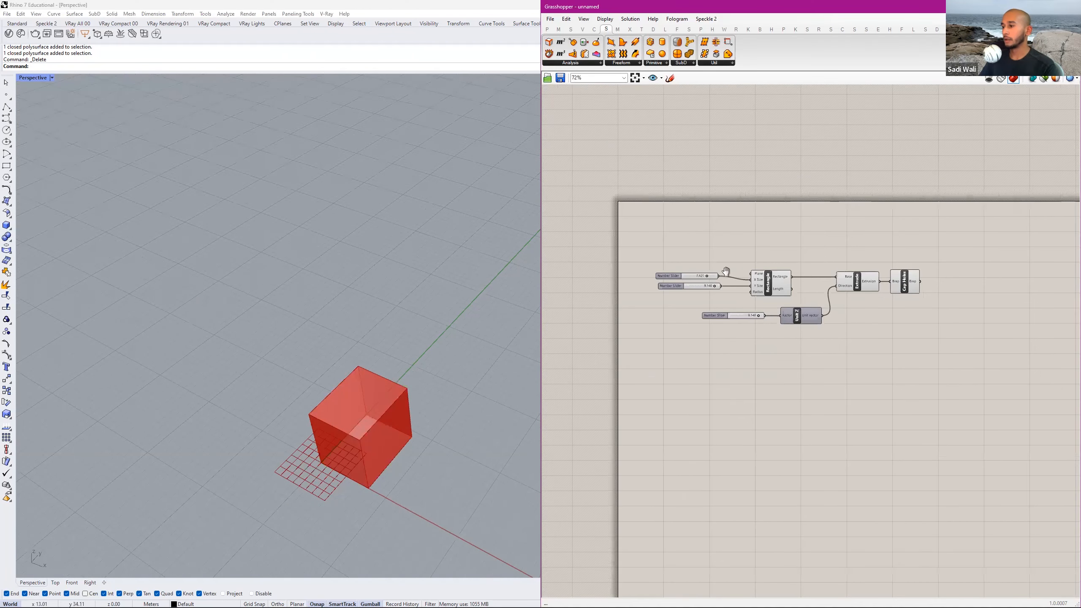
{"action": "scroll", "coordinate": [790, 272], "scroll_direction": "up", "scroll_amount": 2}
{"action": "left_click_drag", "start_coordinate": [902, 223], "coordinate": [747, 314]}
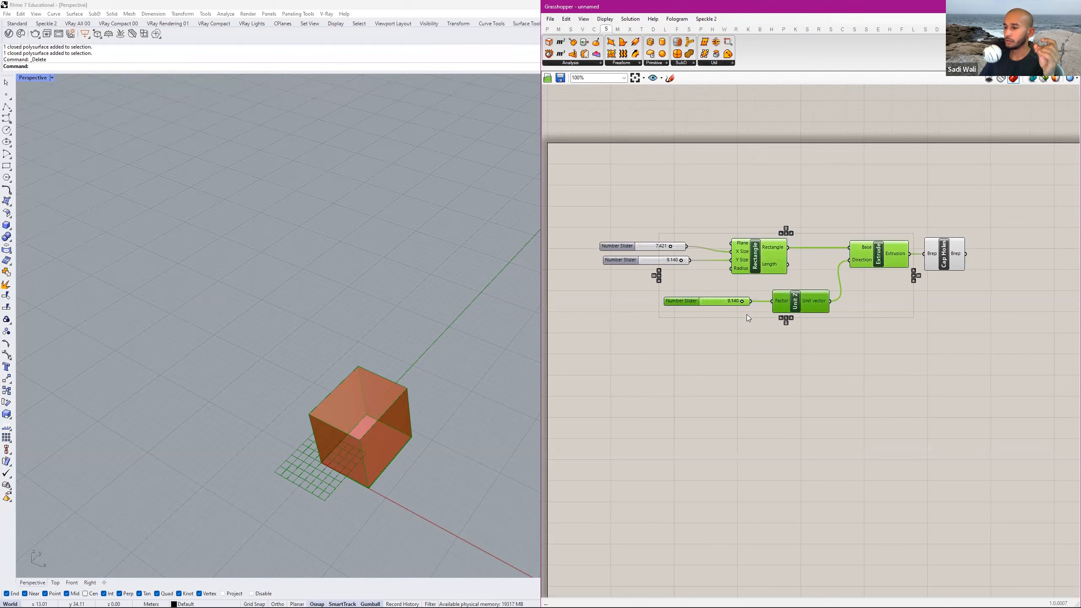
{"action": "left_click_drag", "start_coordinate": [923, 216], "coordinate": [741, 316]}
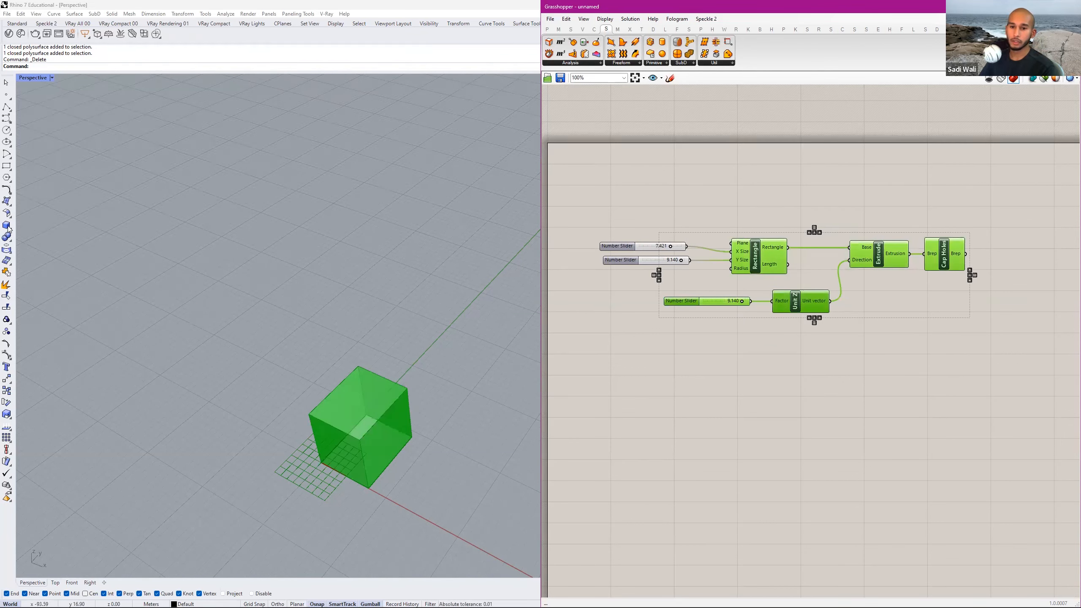
{"action": "left_click", "coordinate": [680, 272]}
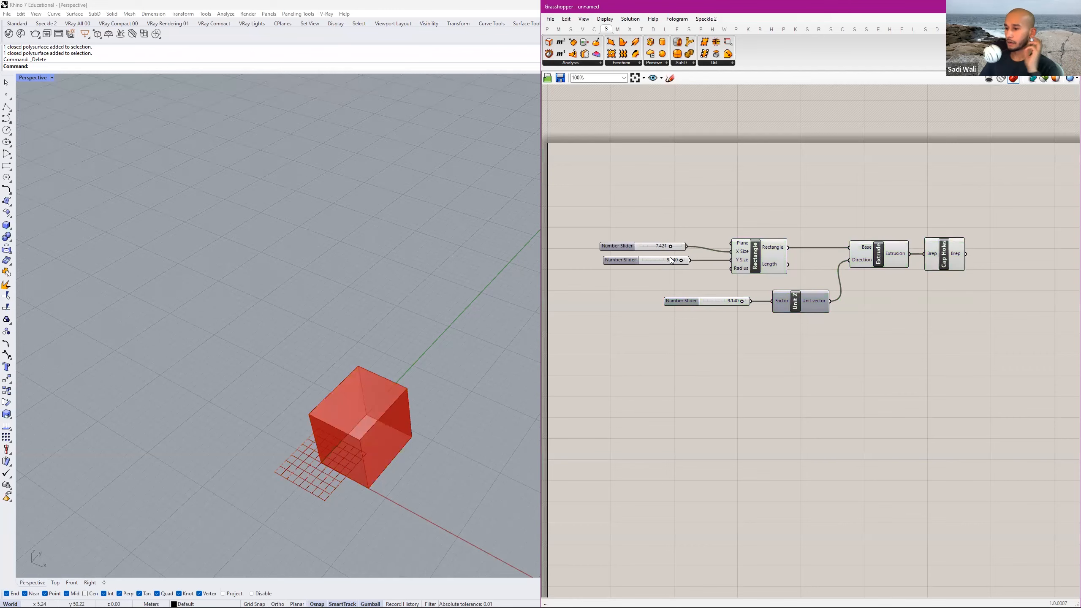
Set the X Size, Y Size and Unit Z Factor sliders to 5.253, 4.805 and 7.261, and tidy the Factor slider and Extrude positions.
{"action": "scroll", "coordinate": [671, 261], "scroll_direction": "up", "scroll_amount": 3}
{"action": "scroll", "coordinate": [694, 262], "scroll_direction": "down", "scroll_amount": 2}
{"action": "left_click_drag", "start_coordinate": [695, 331], "coordinate": [633, 288]}
{"action": "left_click_drag", "start_coordinate": [686, 254], "coordinate": [695, 299]}
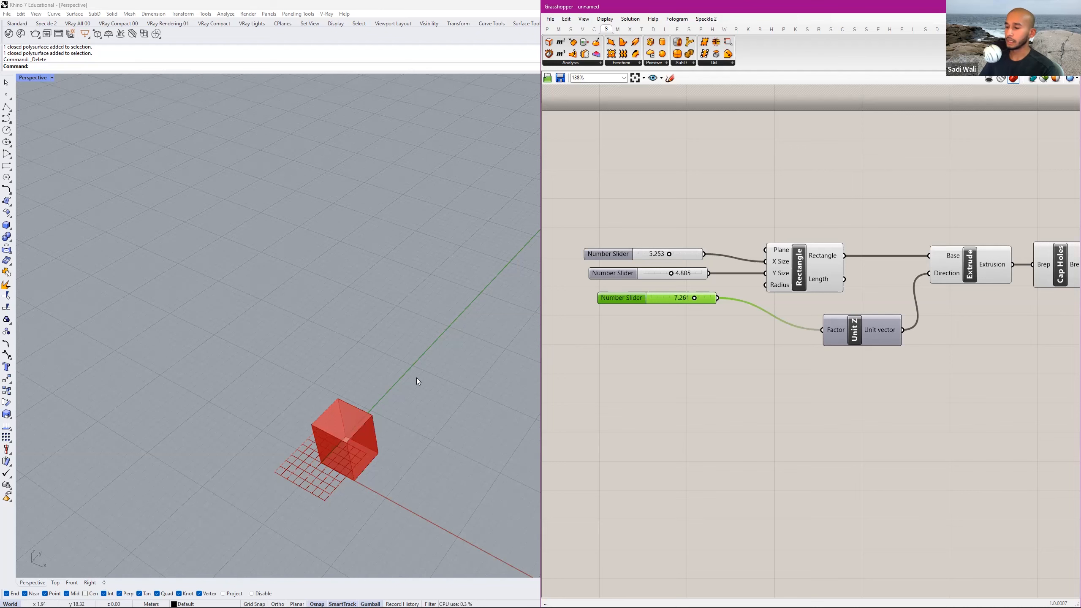
{"action": "scroll", "coordinate": [685, 346], "scroll_direction": "down", "scroll_amount": 3}
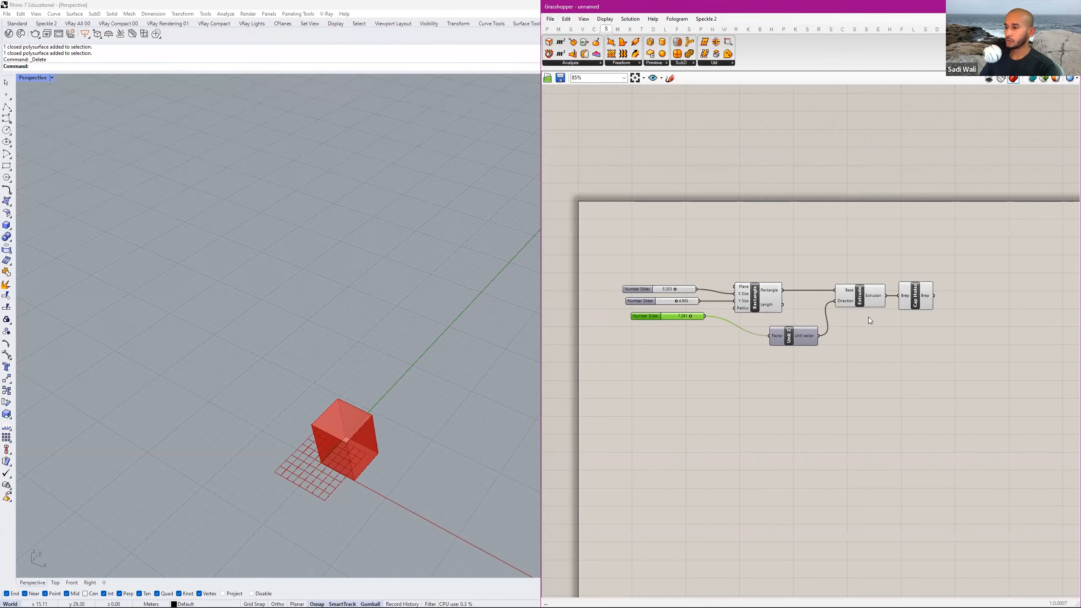
{"action": "left_click_drag", "start_coordinate": [847, 296], "coordinate": [828, 294]}
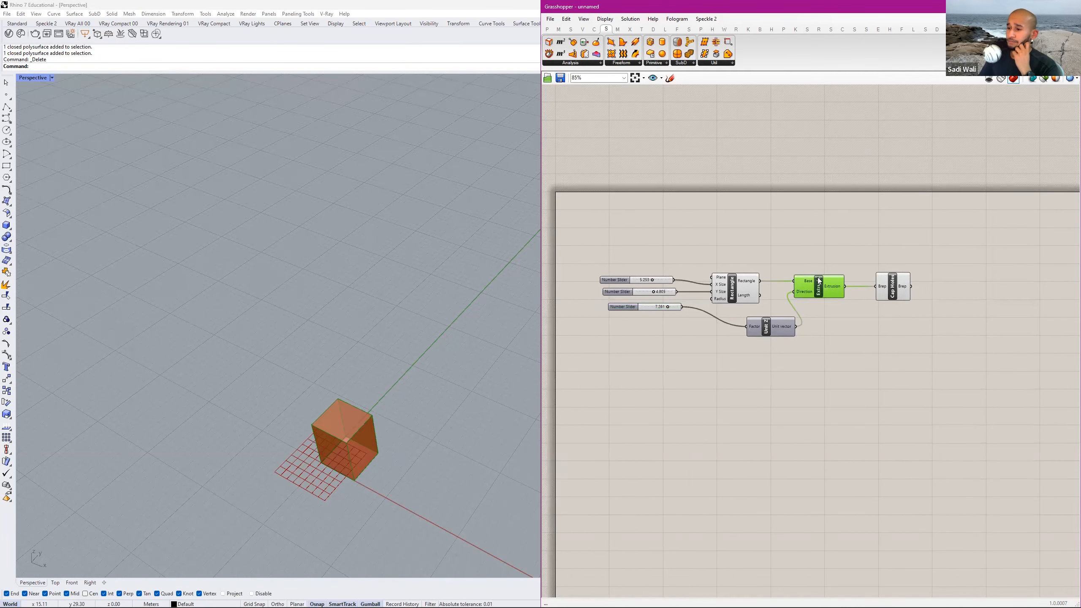
Draw a solid box directly in the Rhino Perspective viewport, next to the previewed Grasshopper box.
{"action": "left_click", "coordinate": [494, 251]}
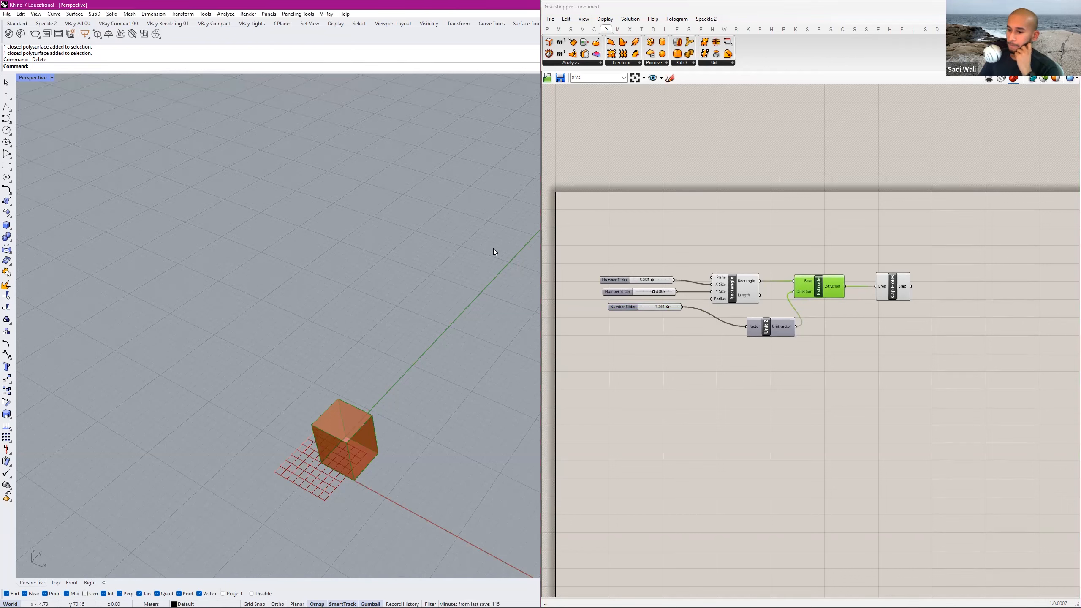
{"action": "left_click_drag", "start_coordinate": [295, 488], "coordinate": [272, 511]}
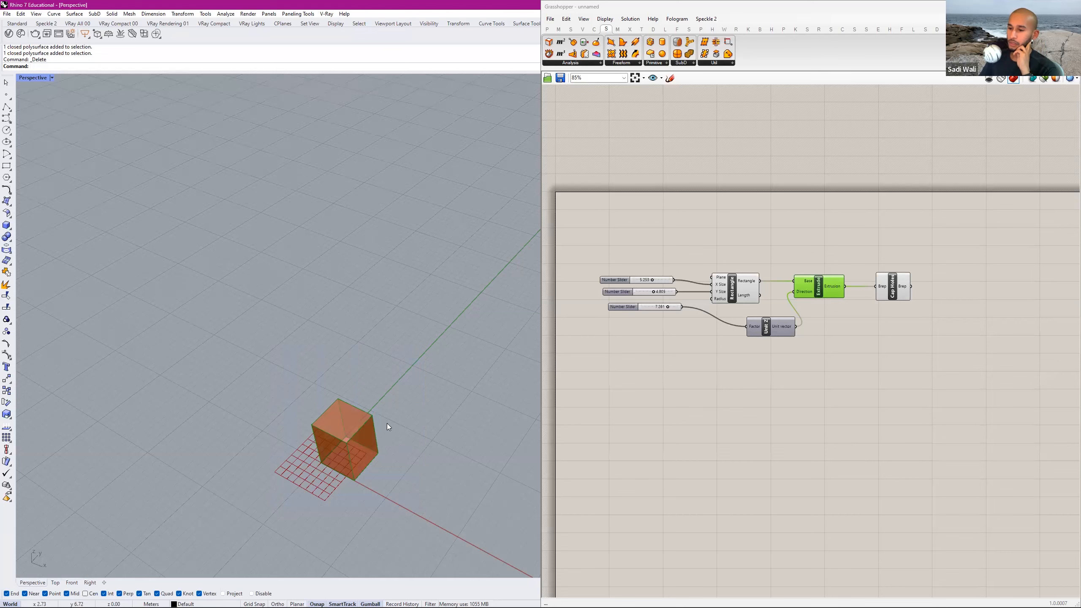
{"action": "right_click_drag", "start_coordinate": [400, 400], "coordinate": [460, 336]}
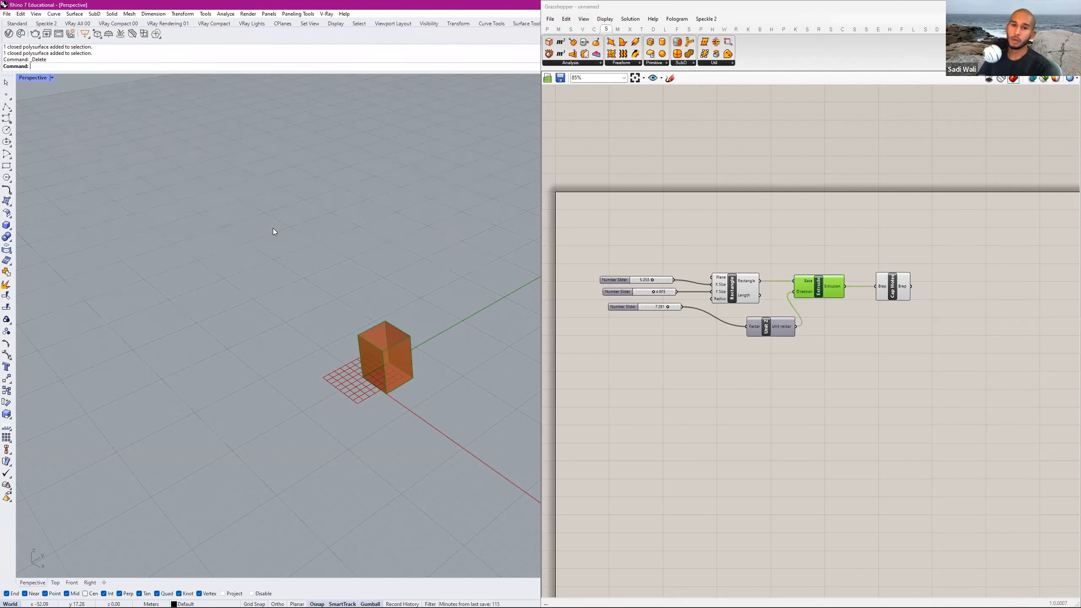
{"action": "left_click", "coordinate": [6, 227]}
{"action": "left_click", "coordinate": [254, 320]}
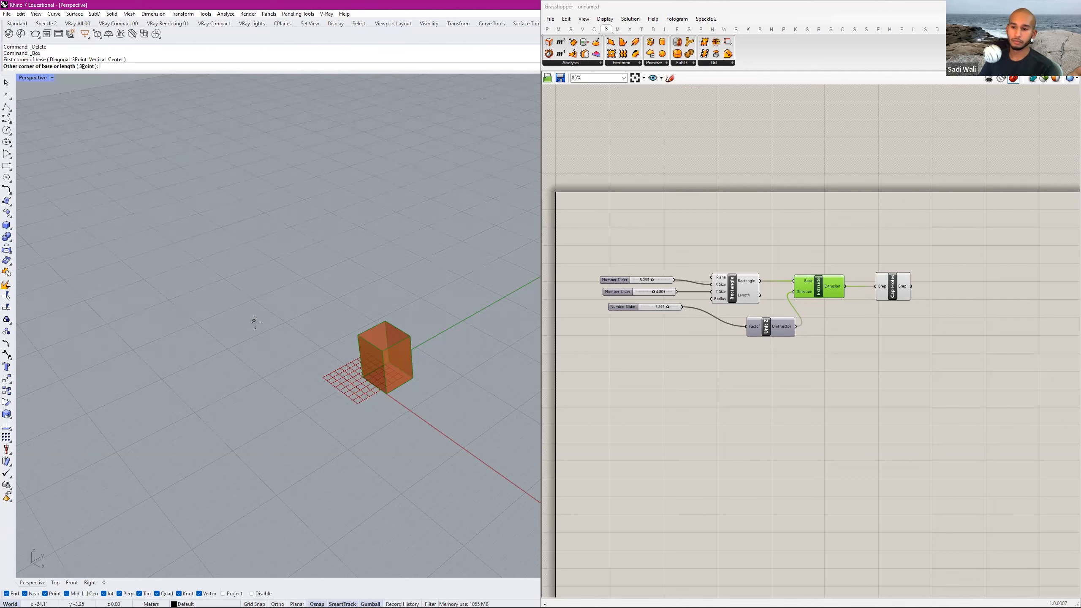
{"action": "left_click", "coordinate": [355, 342]}
{"action": "left_click", "coordinate": [282, 276]}
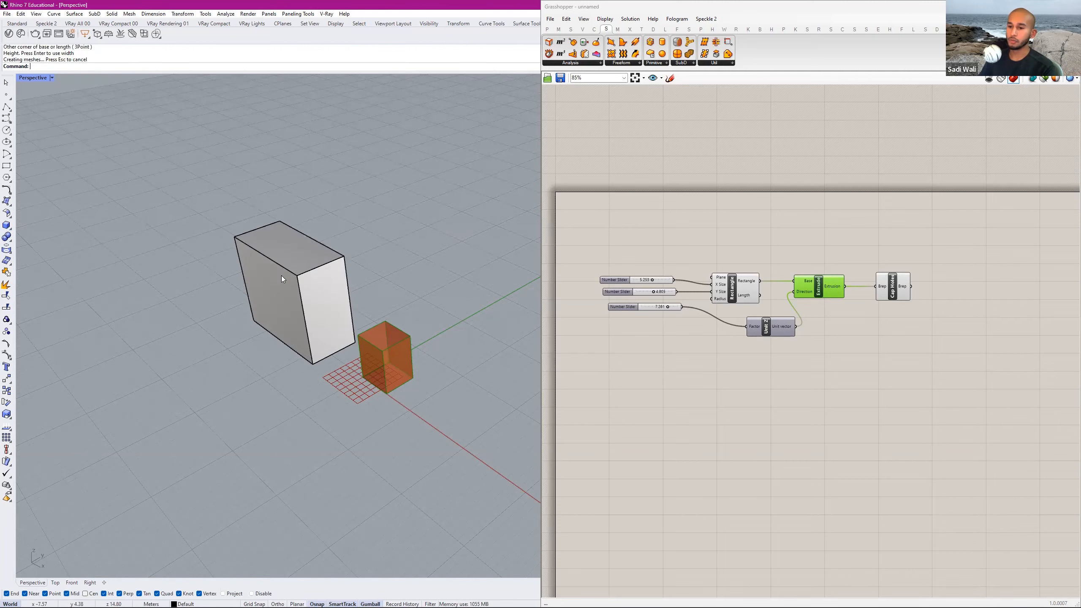
Draw a sphere in the Rhino viewport between the solid box and the green axis, overlapping the Grasshopper preview.
{"action": "left_click", "coordinate": [6, 237]}
{"action": "left_click", "coordinate": [6, 225]}
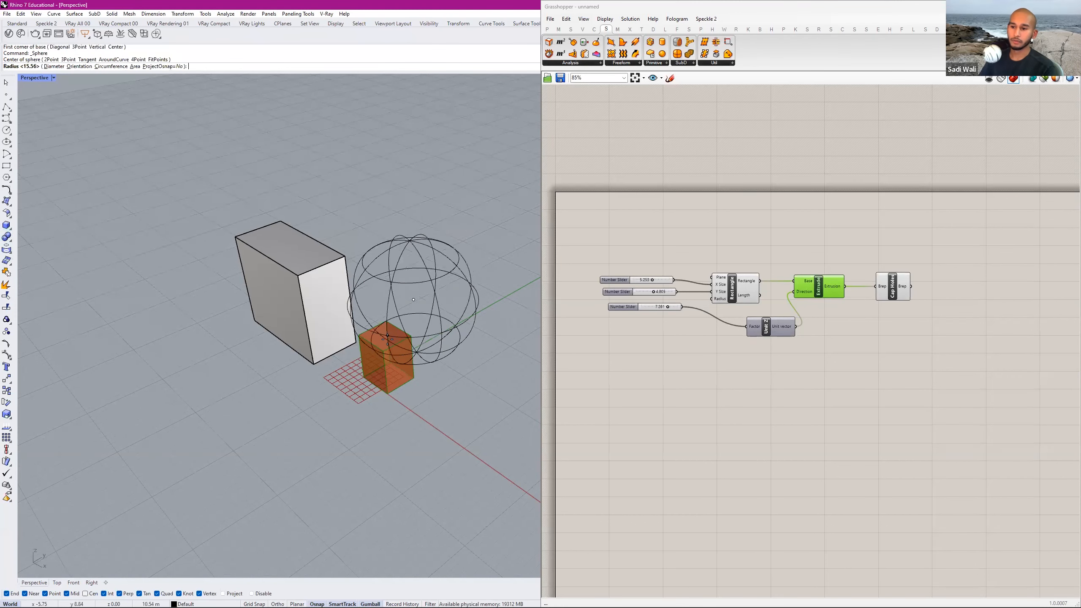
{"action": "left_click", "coordinate": [447, 265]}
{"action": "left_click", "coordinate": [447, 265]}
{"action": "left_click", "coordinate": [443, 385]}
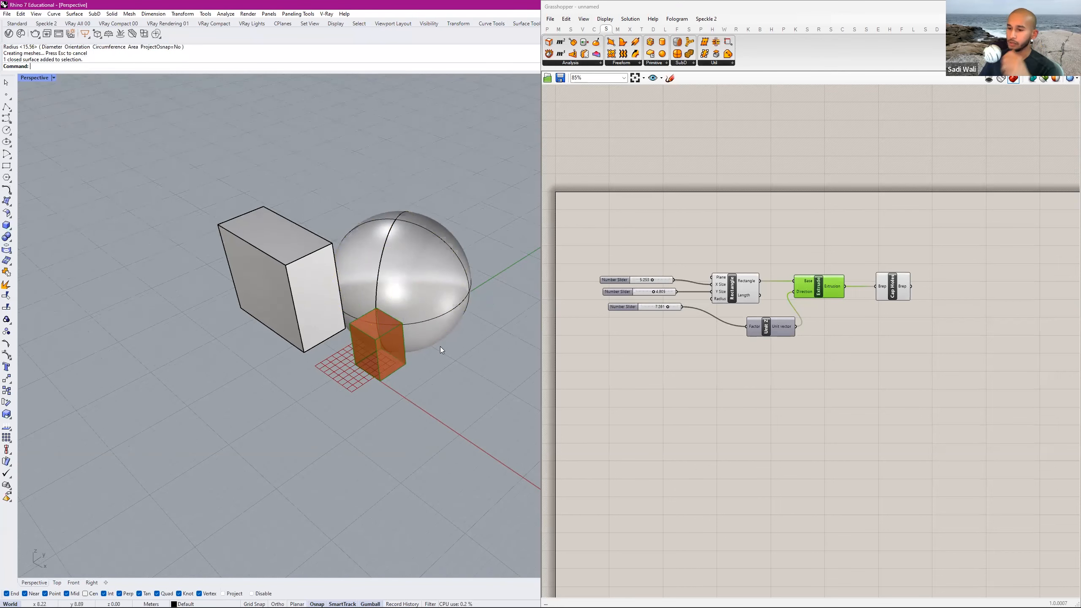
Select and deselect the whole Grasshopper definition, and turn off all preview geometry.
{"action": "left_click_drag", "start_coordinate": [925, 232], "coordinate": [602, 349]}
{"action": "left_click", "coordinate": [647, 349]}
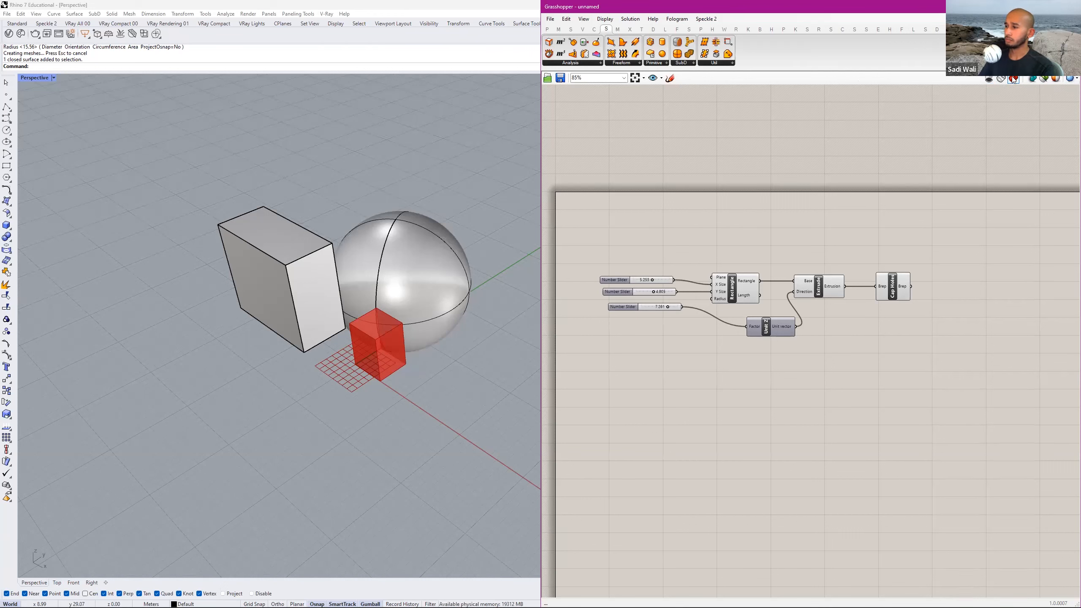
{"action": "left_click", "coordinate": [990, 80]}
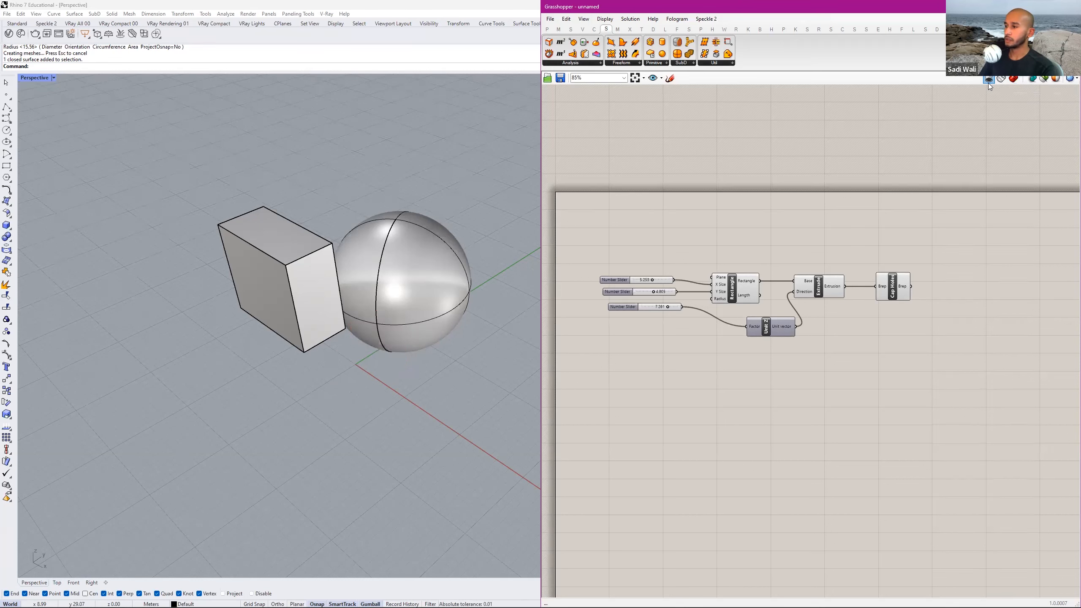
With Cap Holes selected, switch the Grasshopper preview to wireframe and back to shaded, and clear the selection.
{"action": "left_click_drag", "start_coordinate": [944, 245], "coordinate": [825, 307]}
{"action": "left_click_drag", "start_coordinate": [951, 284], "coordinate": [875, 311]}
{"action": "left_click", "coordinate": [1002, 80]}
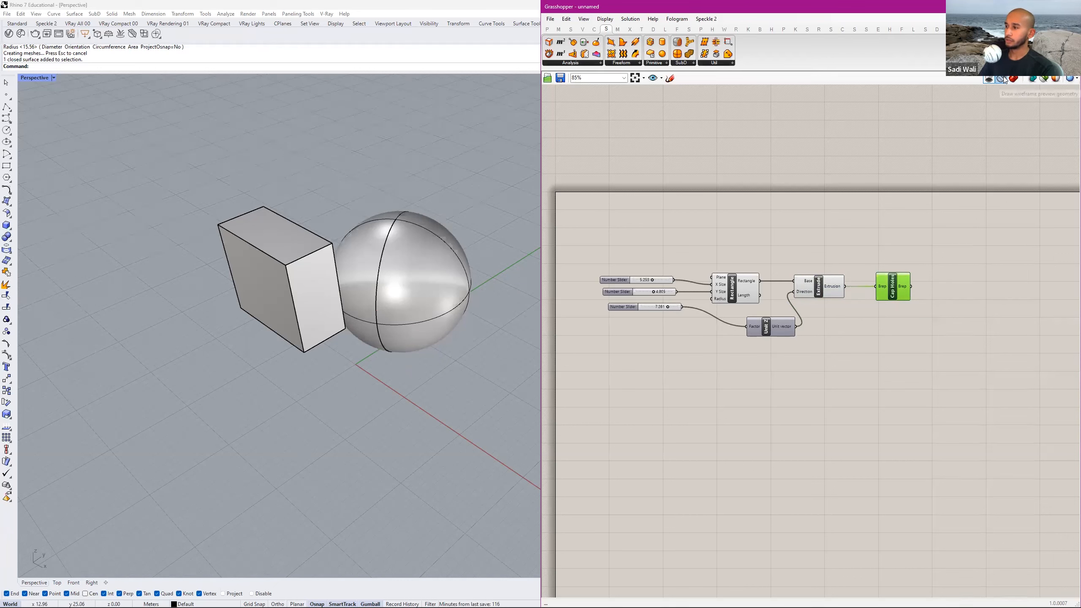
{"action": "left_click", "coordinate": [425, 345]}
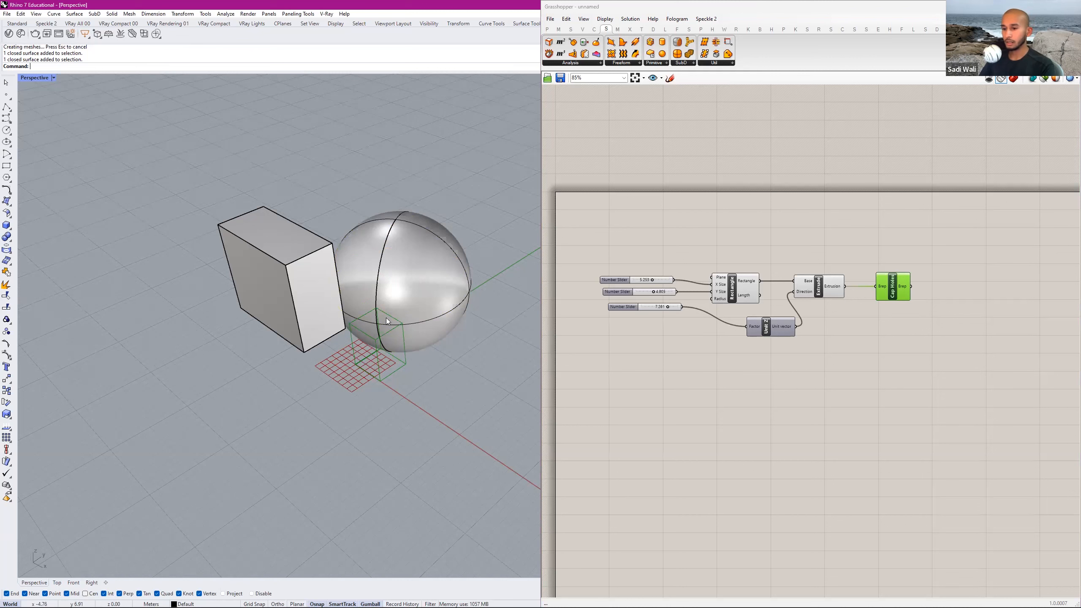
{"action": "left_click", "coordinate": [1014, 79]}
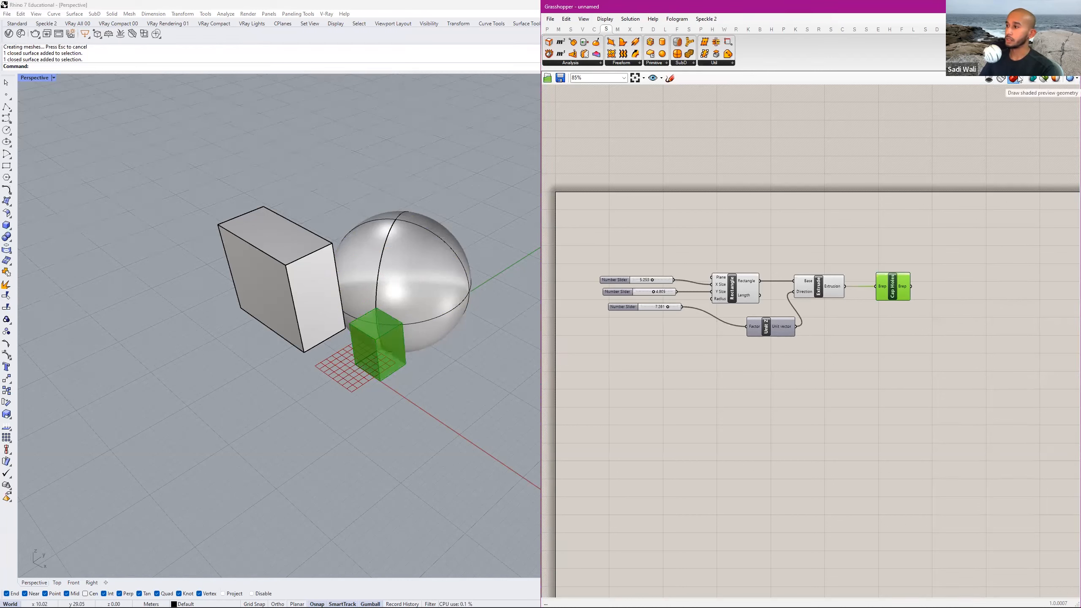
{"action": "left_click", "coordinate": [1013, 95]}
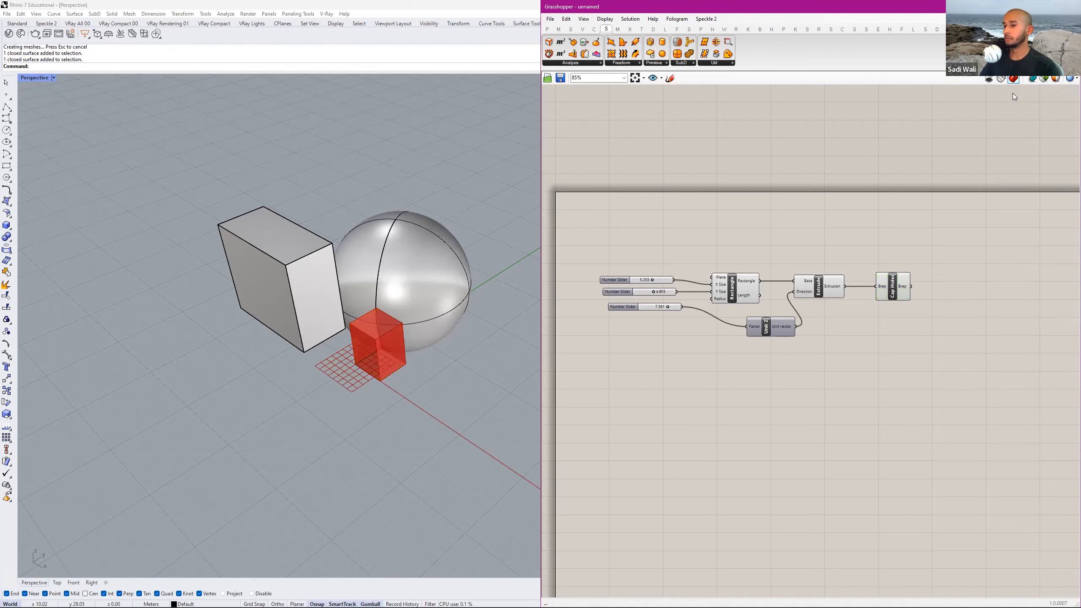
Turn off the preview geometry, select Cap Holes, and restore the shaded preview.
{"action": "left_click", "coordinate": [990, 79]}
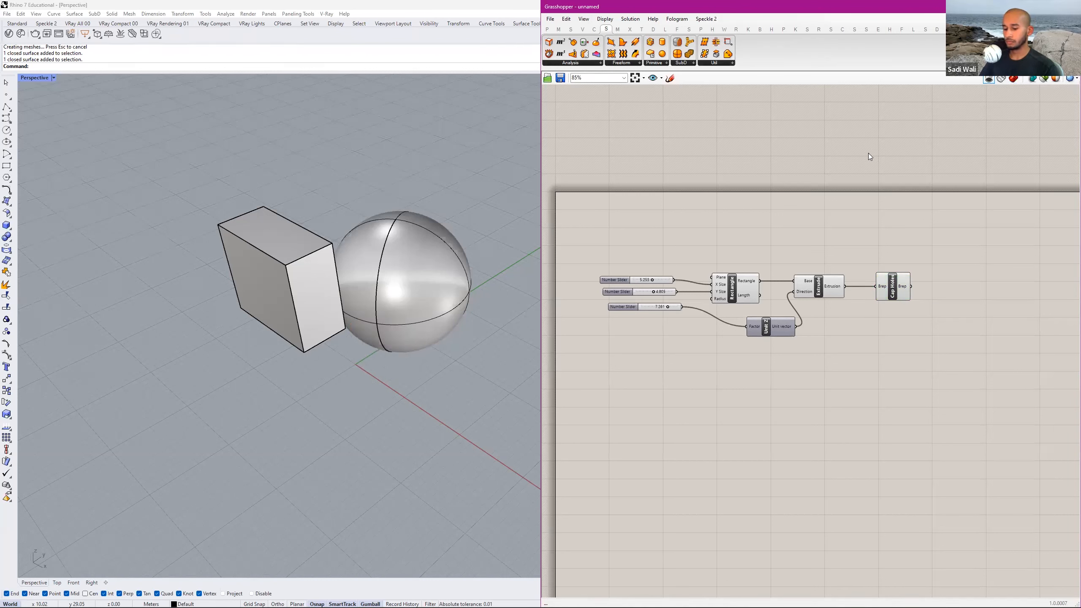
{"action": "left_click", "coordinate": [907, 296]}
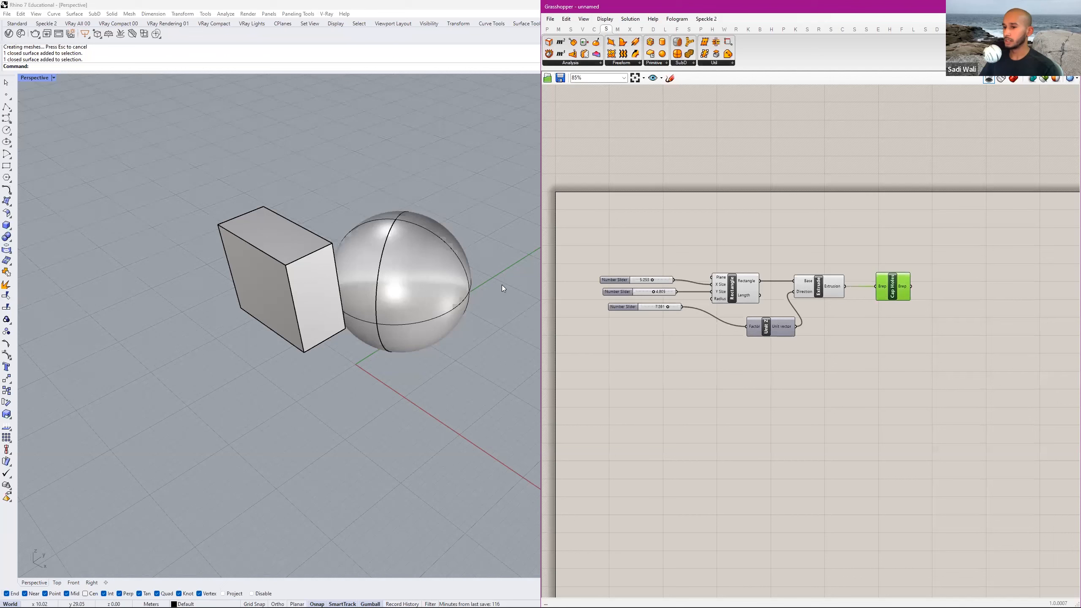
{"action": "left_click", "coordinate": [1012, 80]}
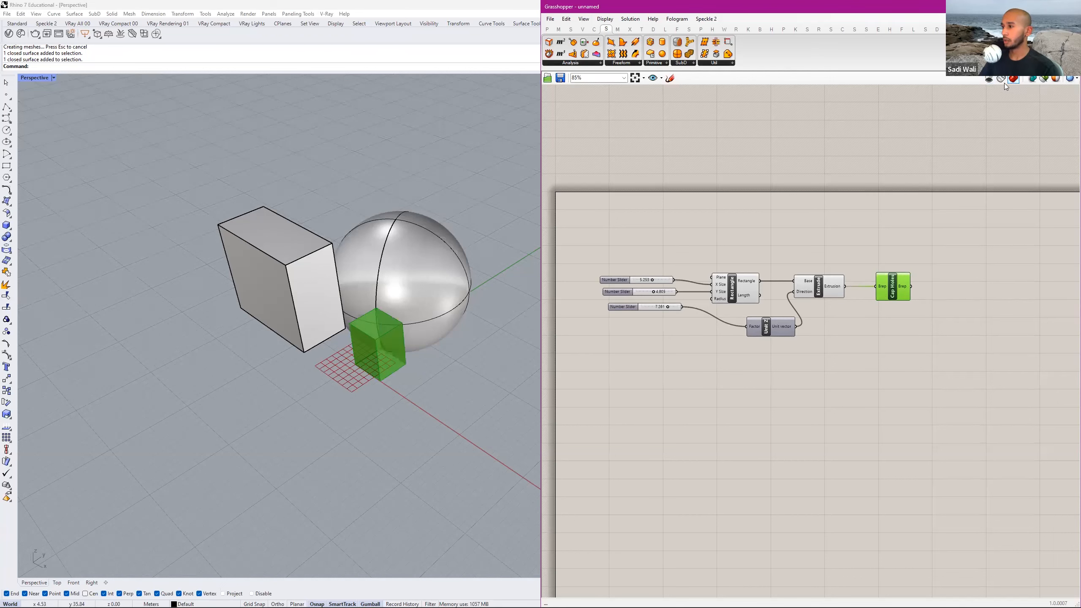
Clear the selection and lasso a region around the Rectangle component to limit the preview to it.
{"action": "left_click", "coordinate": [1005, 109]}
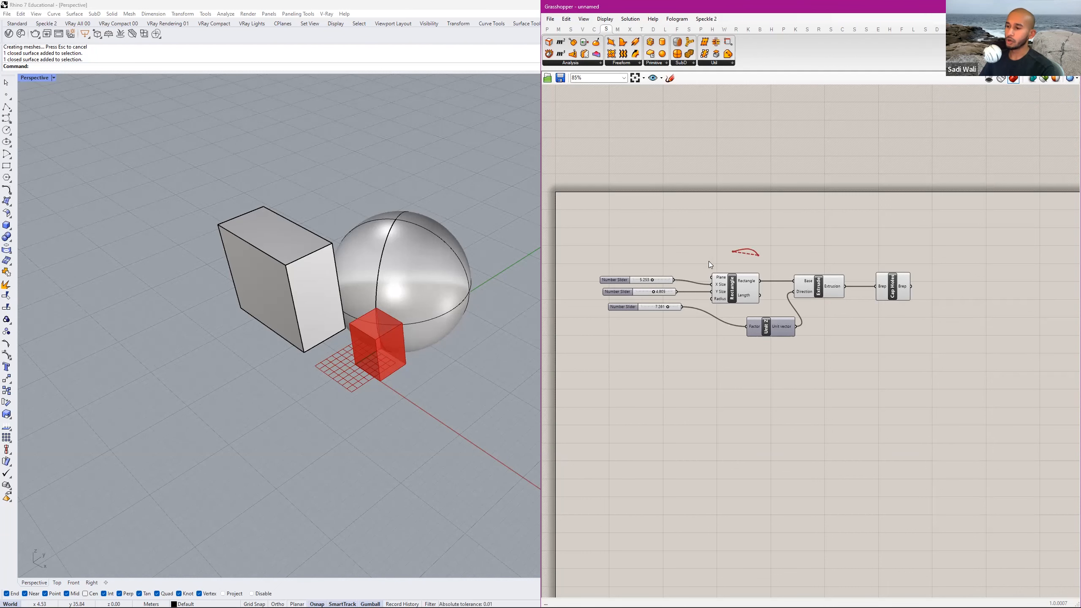
{"action": "left_click_drag", "start_coordinate": [770, 260], "coordinate": [769, 259]}
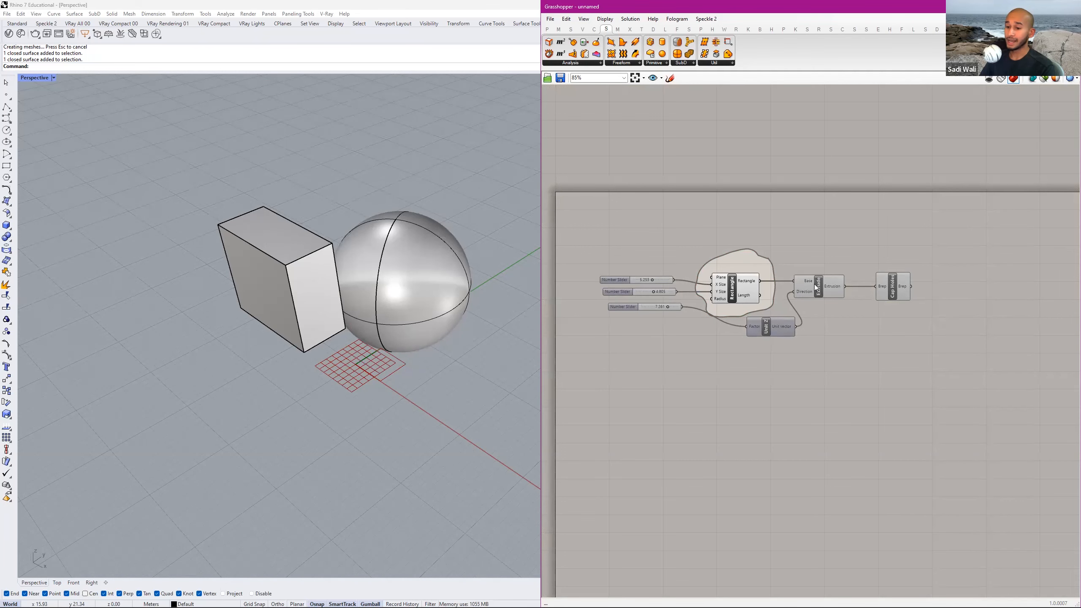
Undo the preview region around the Rectangle component and restrict the preview to selected objects only.
{"action": "scroll", "coordinate": [402, 372], "scroll_direction": "up", "scroll_amount": 2}
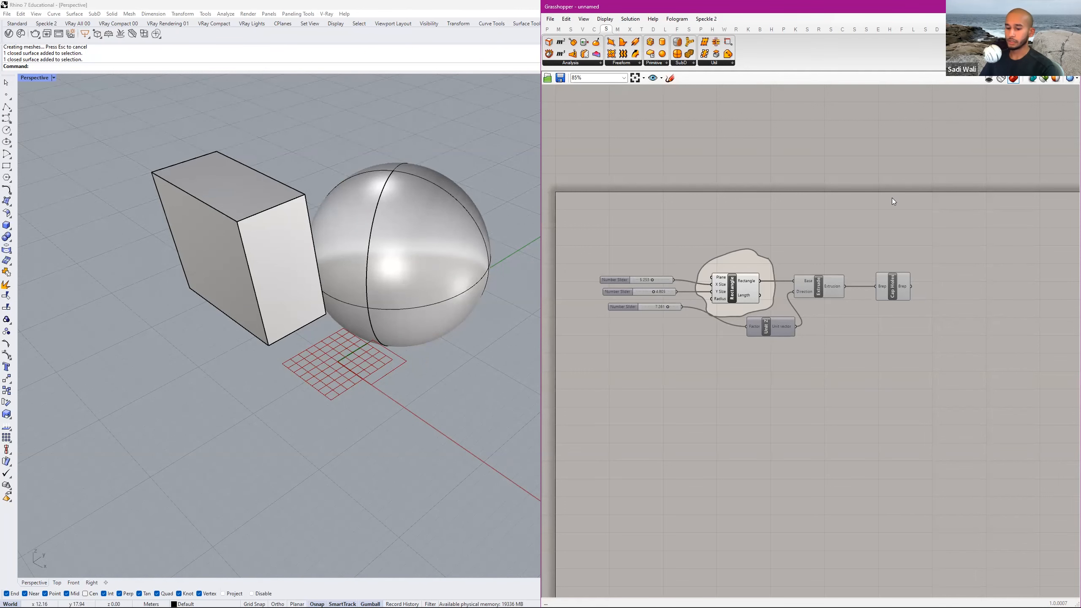
{"action": "key", "text": "ctrl+z"}
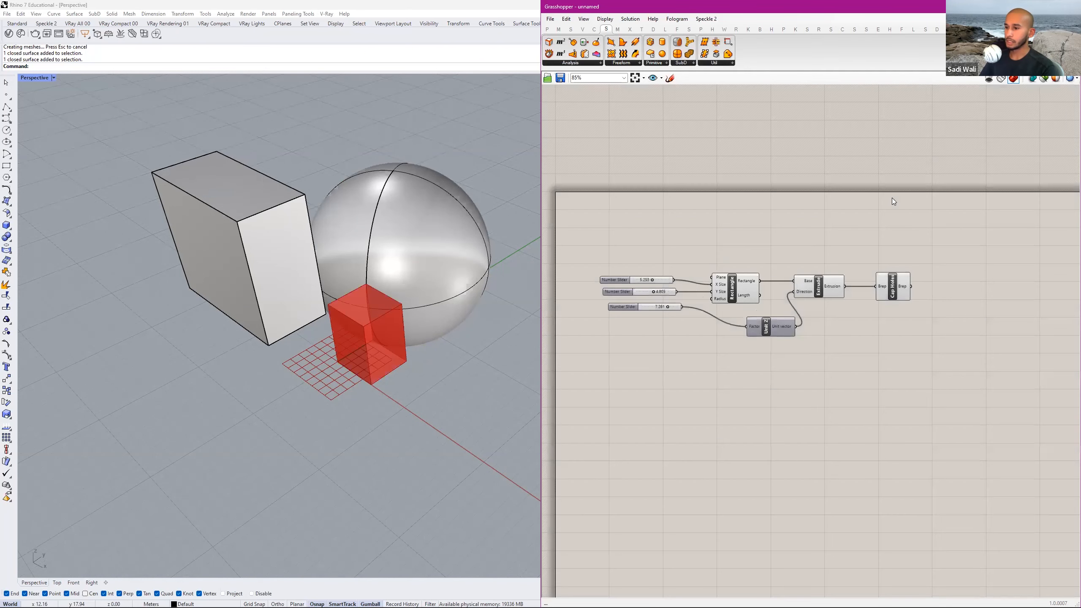
{"action": "left_click", "coordinate": [1044, 80]}
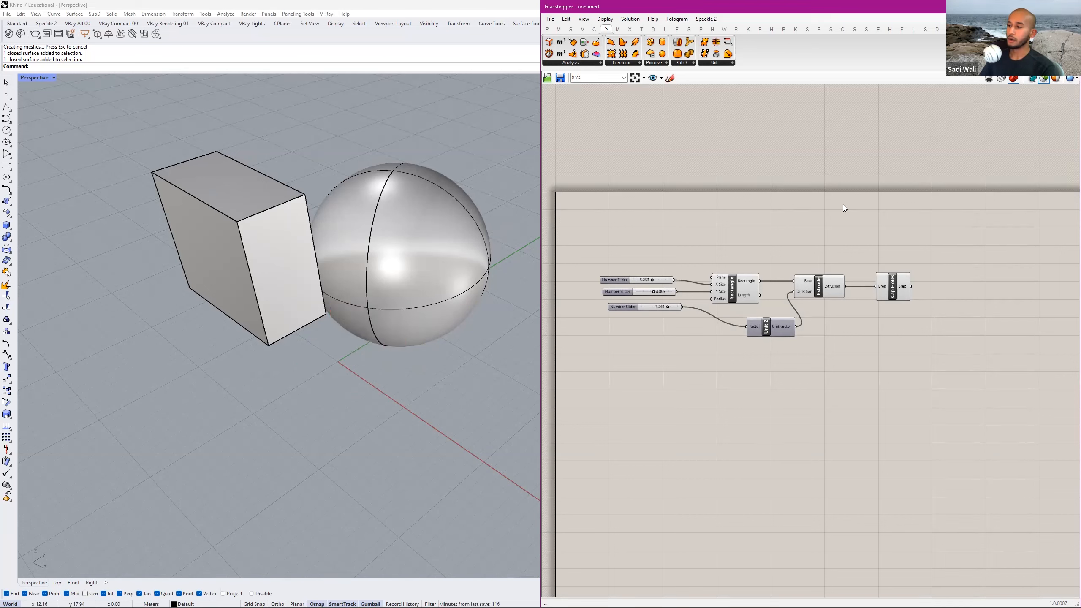
Select the Rectangle, Extrude and Cap Holes components in turn to view each one's geometry on its own.
{"action": "left_click", "coordinate": [734, 288]}
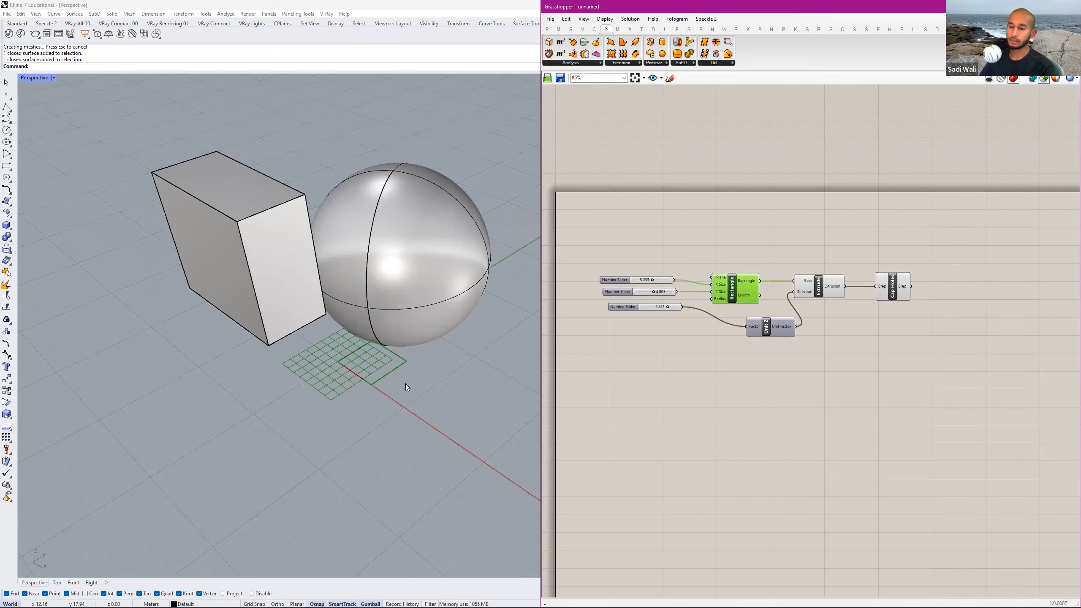
{"action": "left_click", "coordinate": [824, 289]}
{"action": "right_click_drag", "start_coordinate": [435, 350], "coordinate": [409, 162]}
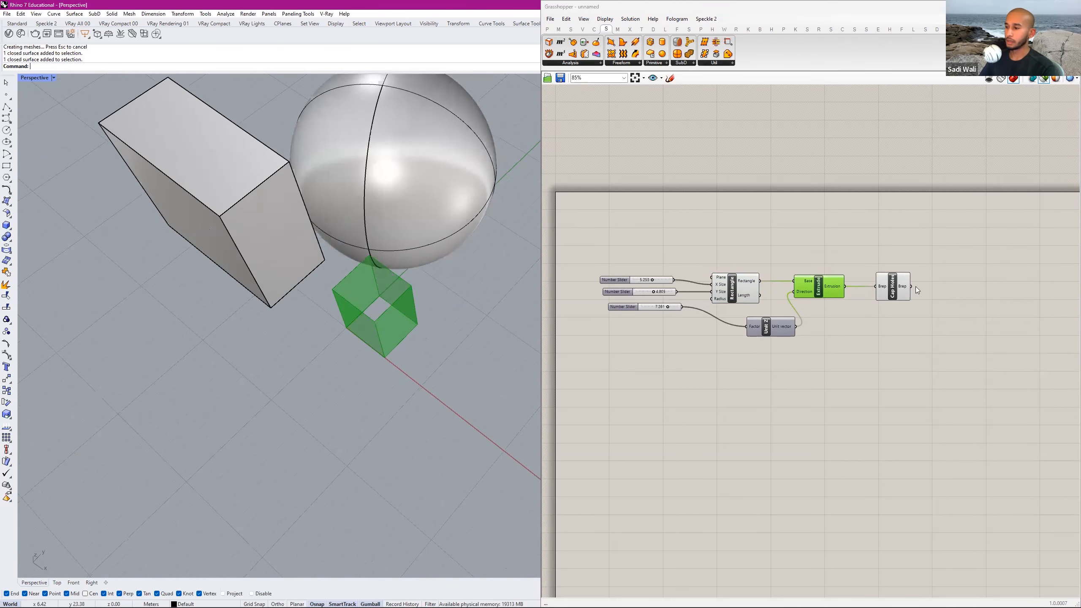
{"action": "left_click", "coordinate": [898, 280]}
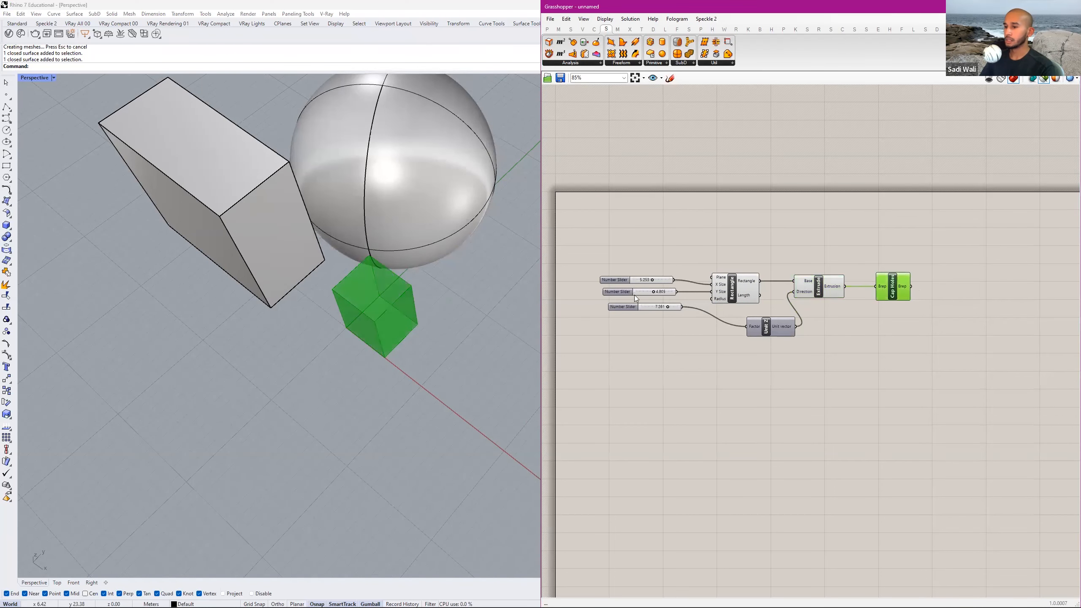
{"action": "right_click_drag", "start_coordinate": [417, 290], "coordinate": [425, 327]}
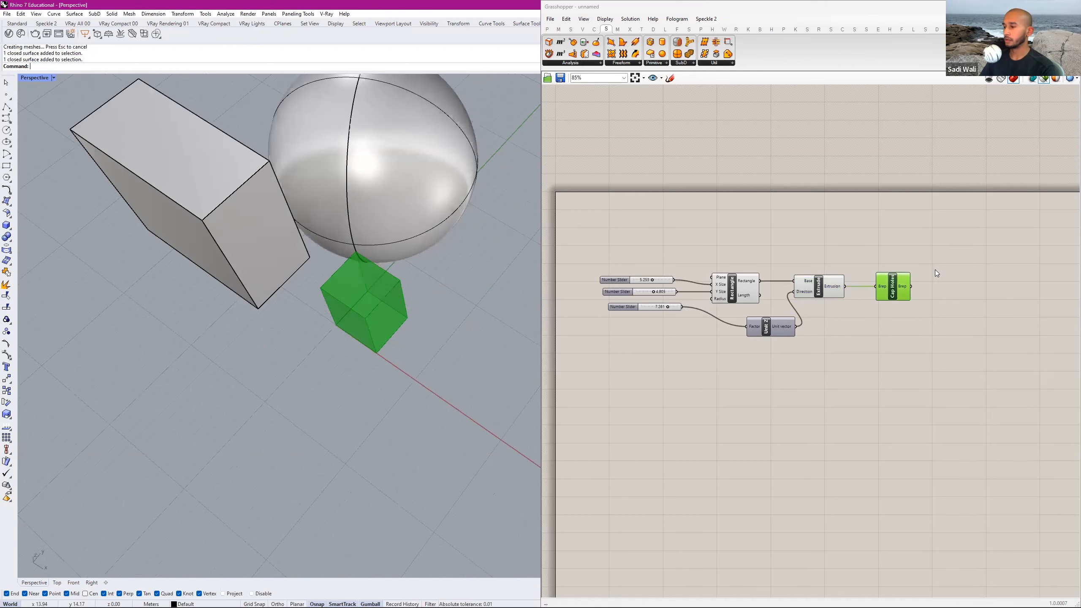
Examine the document preview colour settings and the preview mesh quality options, and clear the selection.
{"action": "left_click", "coordinate": [1056, 80]}
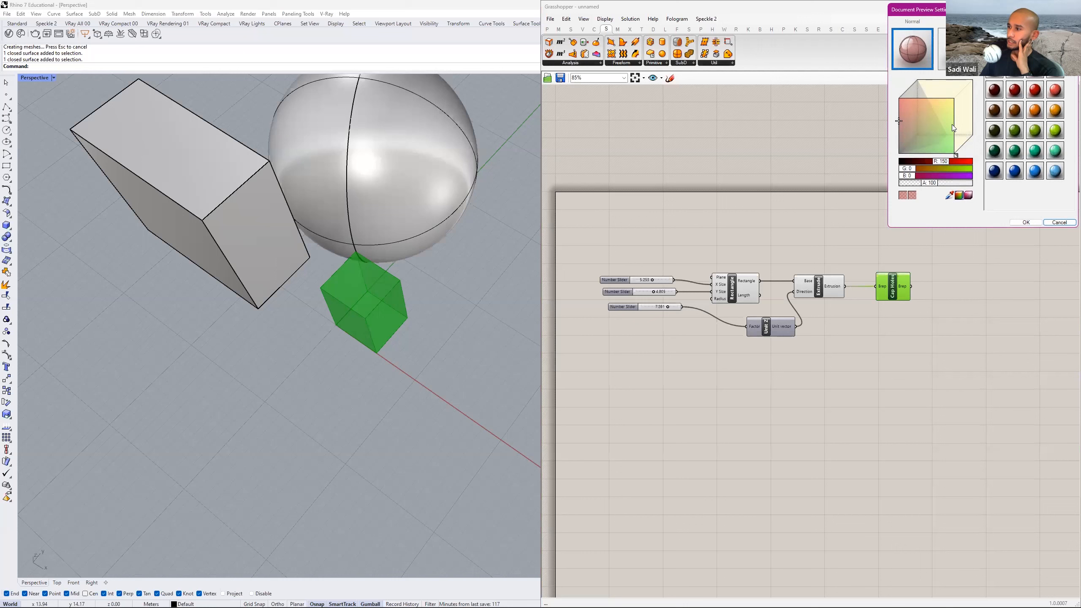
{"action": "left_click_drag", "start_coordinate": [972, 8], "coordinate": [951, 128]}
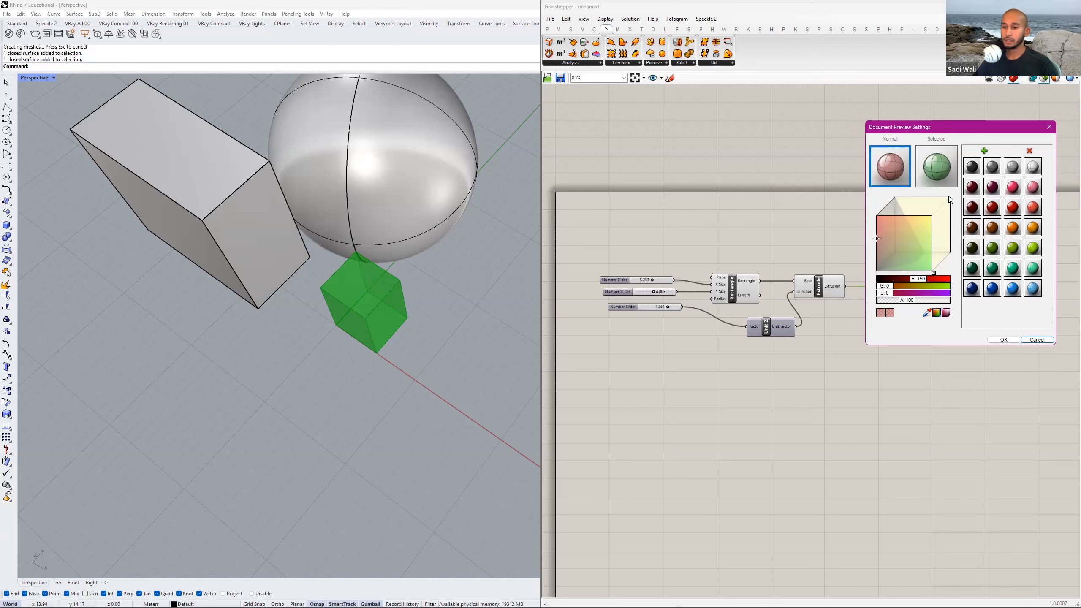
{"action": "left_click_drag", "start_coordinate": [947, 128], "coordinate": [911, 306]}
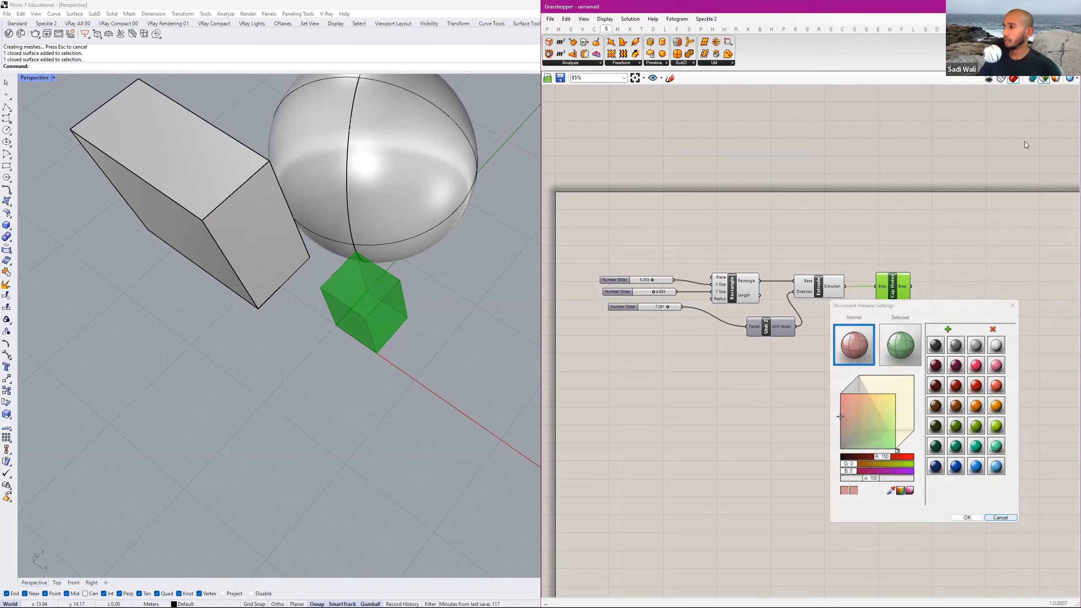
{"action": "left_click", "coordinate": [1001, 517]}
{"action": "left_click", "coordinate": [1072, 79]}
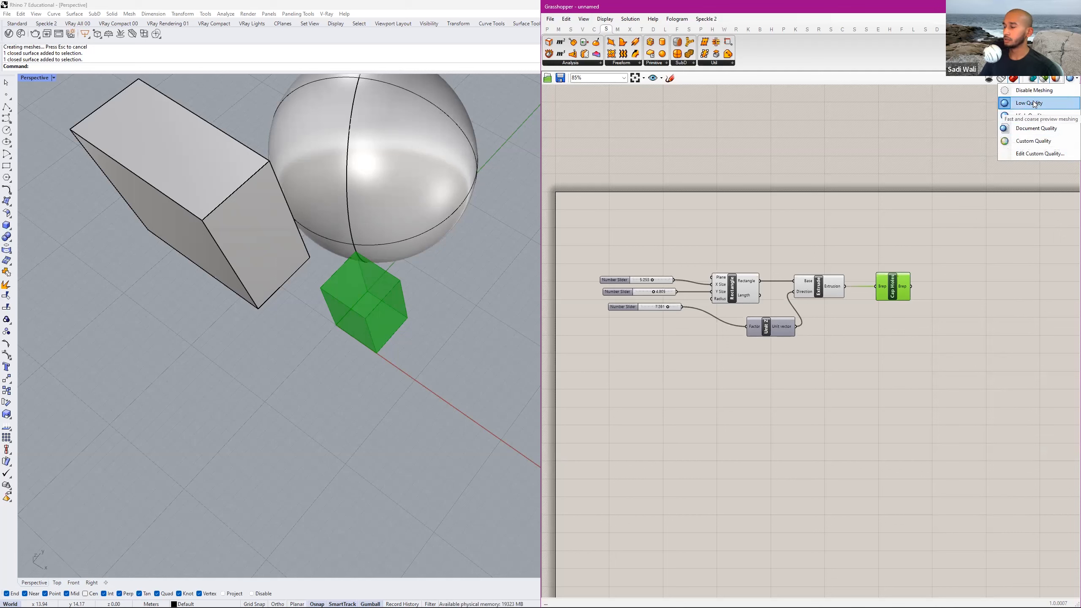
{"action": "left_click", "coordinate": [1004, 232]}
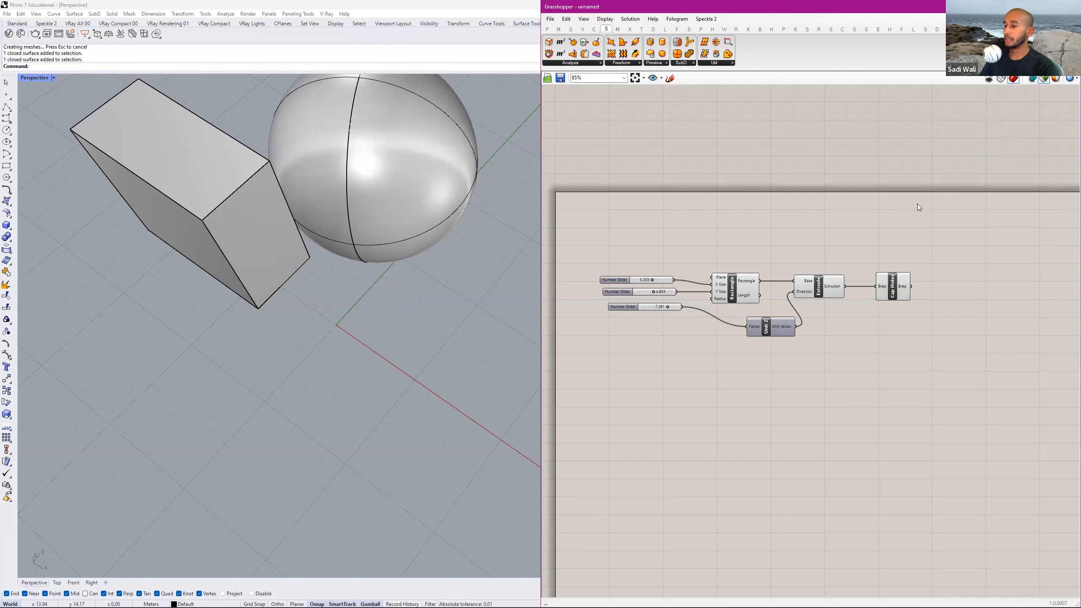
Turn off the selected-only restriction so the preview covers all components.
{"action": "left_click", "coordinate": [1044, 80]}
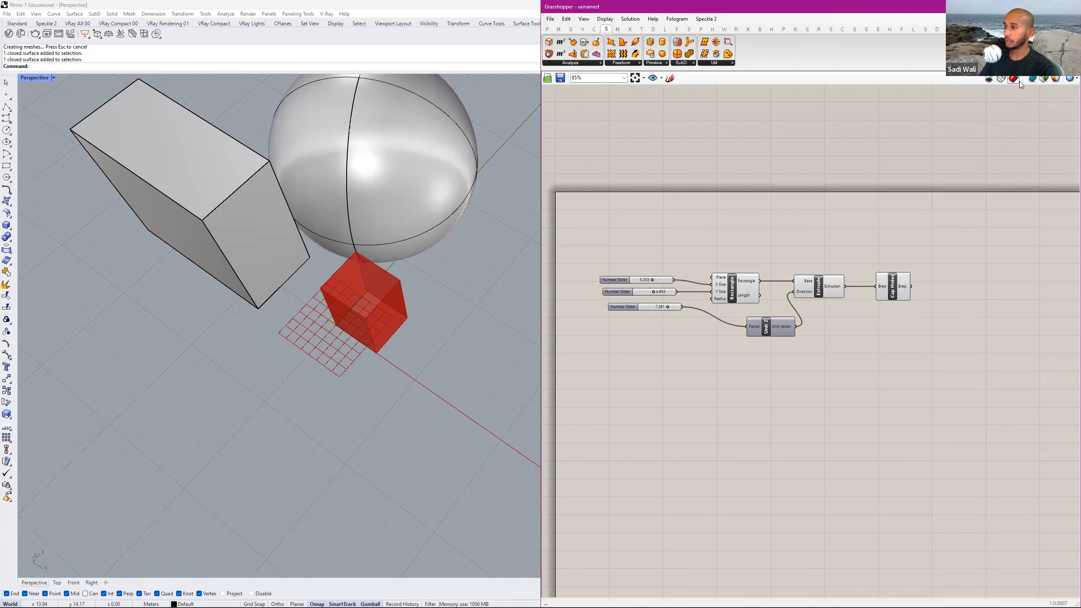
{"action": "right_click_drag", "start_coordinate": [371, 333], "coordinate": [445, 326]}
{"action": "scroll", "coordinate": [447, 328], "scroll_direction": "up", "scroll_amount": 2}
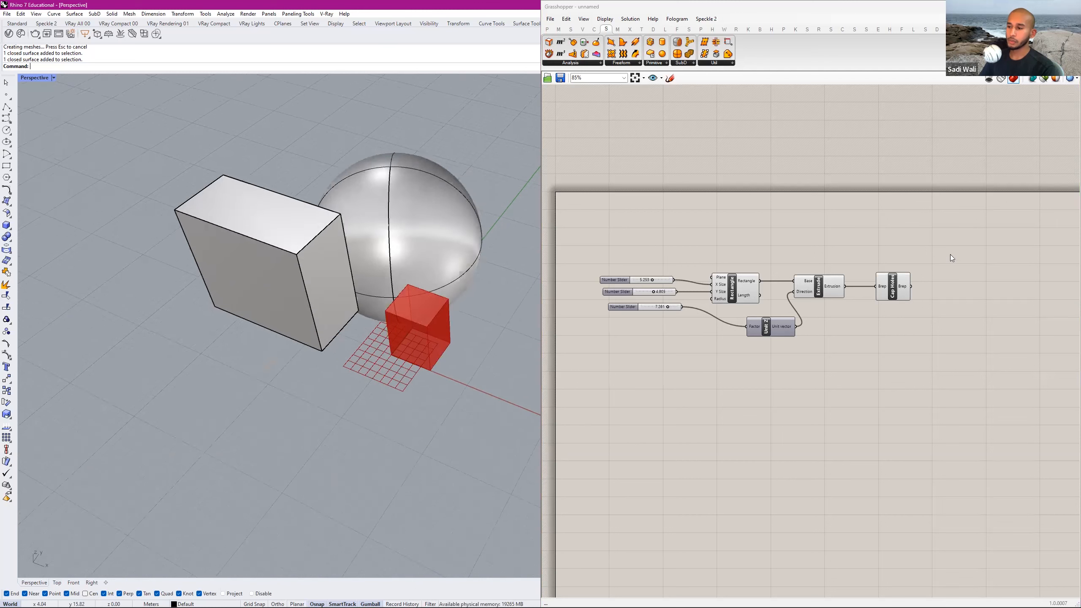
Select Cap Holes and Rectangle in turn to highlight their geometry among the overlapping previews, and clear the selection.
{"action": "left_click", "coordinate": [894, 287]}
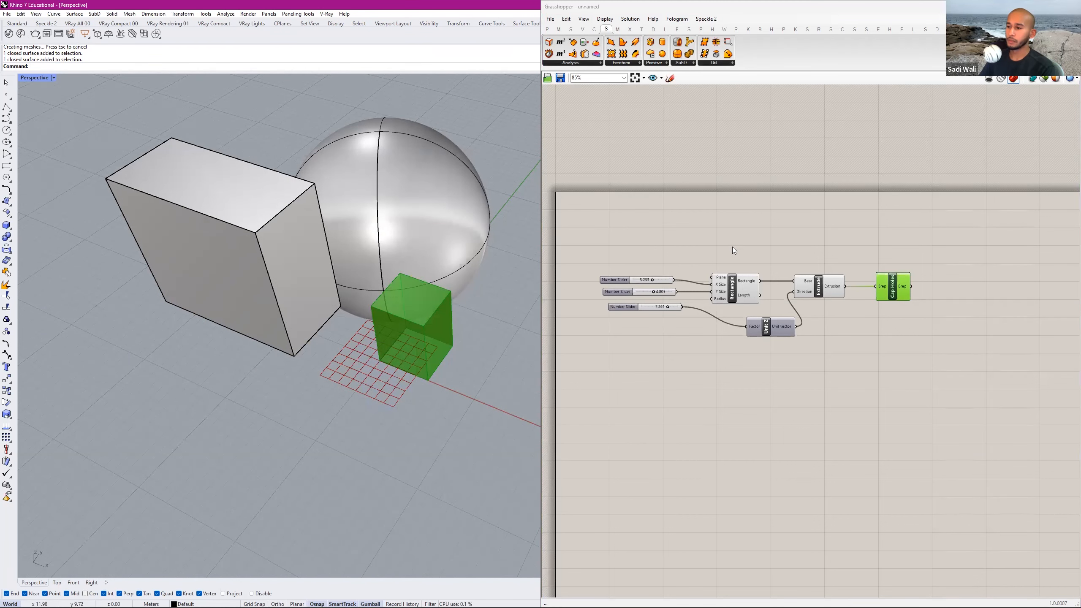
{"action": "left_click", "coordinate": [738, 291]}
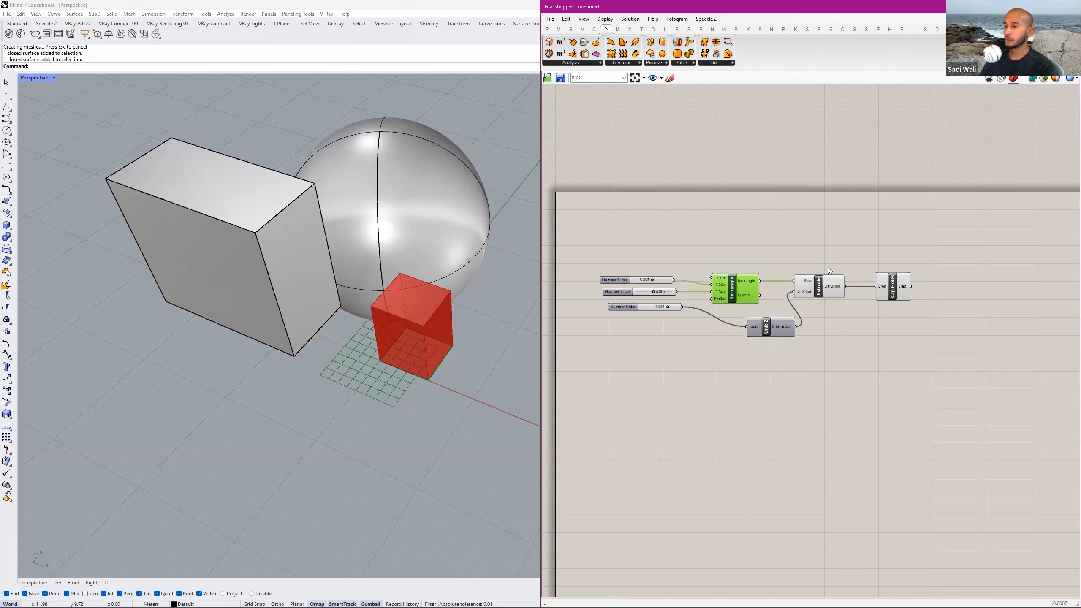
{"action": "left_click_drag", "start_coordinate": [917, 241], "coordinate": [736, 311]}
{"action": "left_click", "coordinate": [820, 244]}
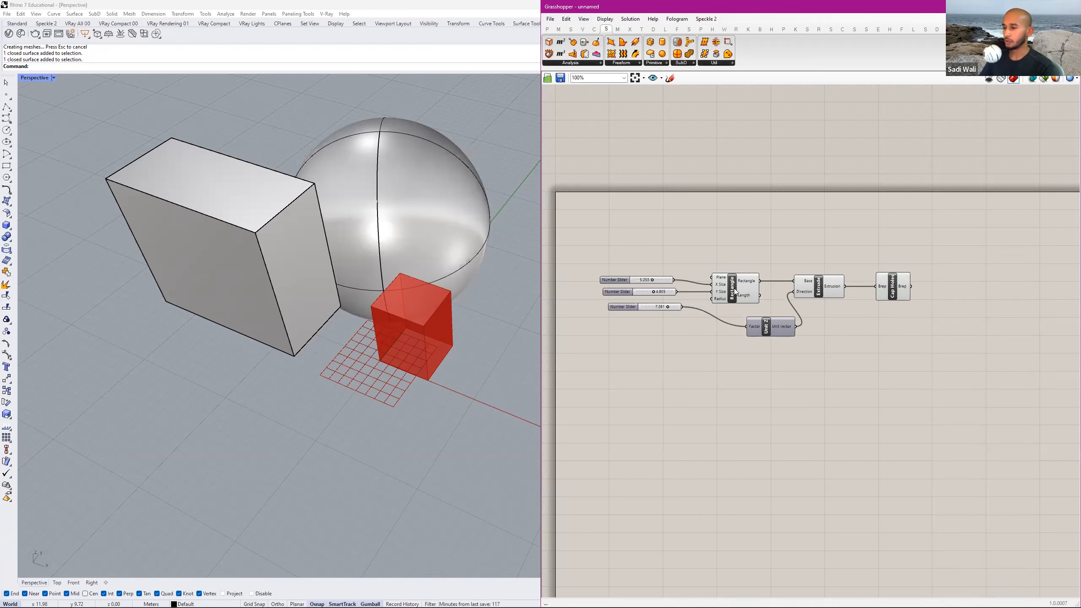
Turn off the preview of the Rectangle component.
{"action": "scroll", "coordinate": [734, 289], "scroll_direction": "up", "scroll_amount": 4}
{"action": "scroll", "coordinate": [709, 280], "scroll_direction": "down", "scroll_amount": 2}
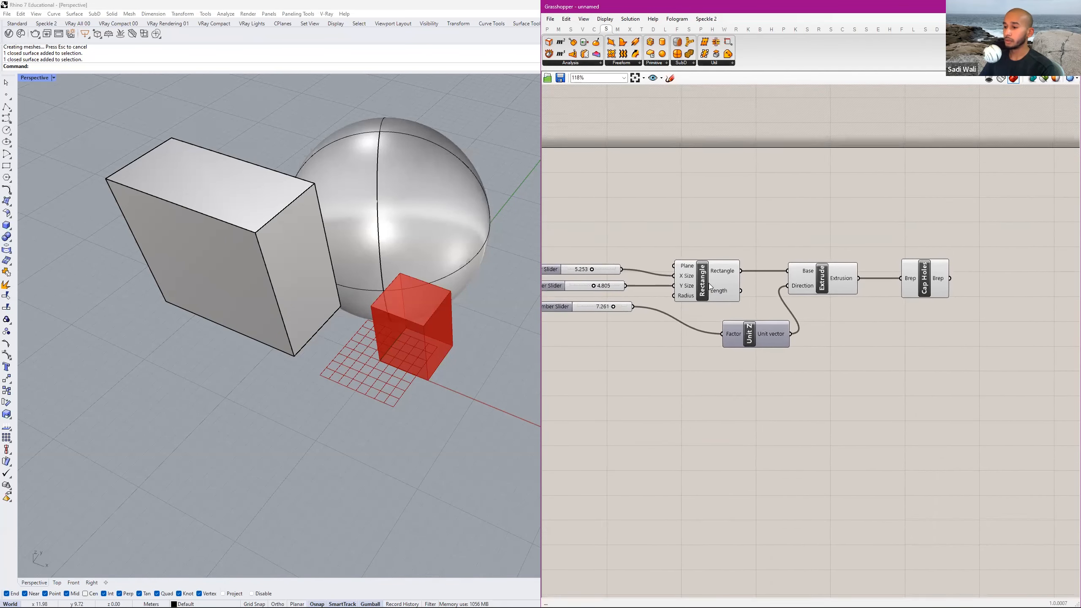
{"action": "right_click", "coordinate": [704, 280]}
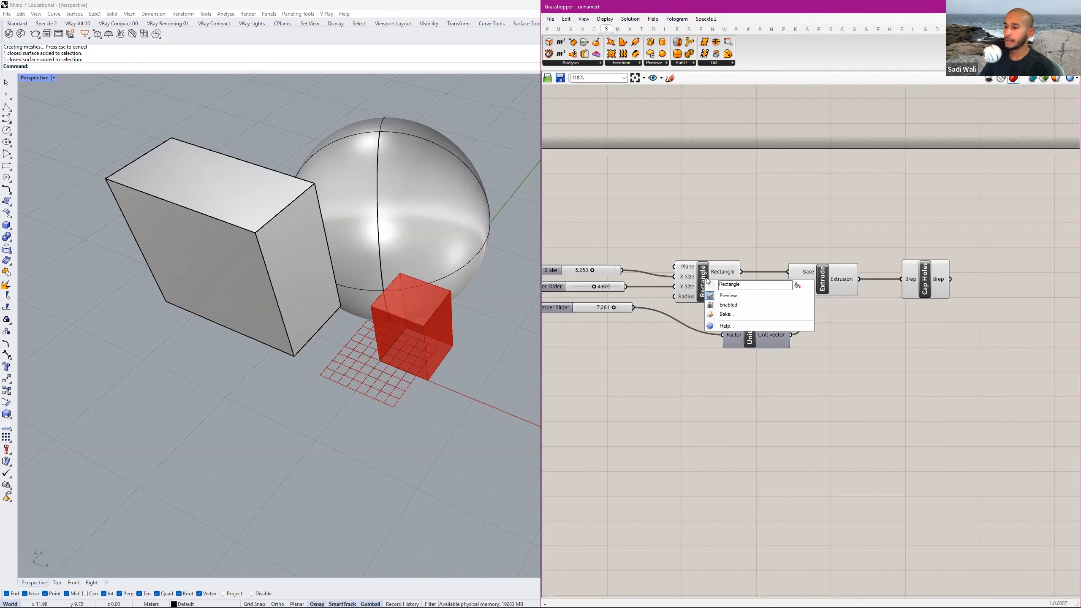
{"action": "left_click", "coordinate": [727, 296]}
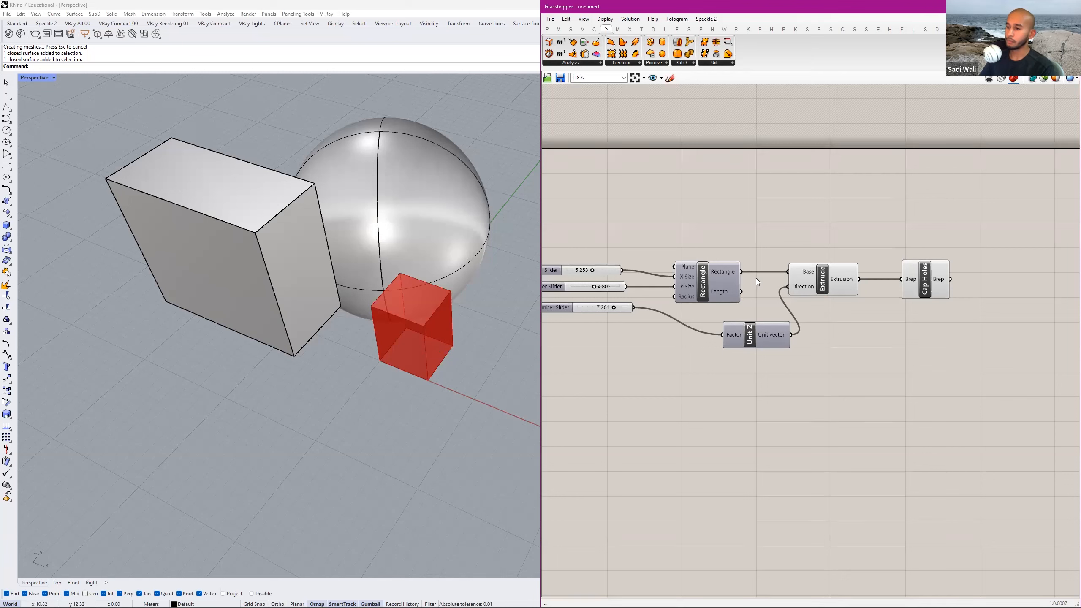
Examine the enable and disable preview options for the selected Rectangle component, and clear the selection.
{"action": "left_click", "coordinate": [709, 274]}
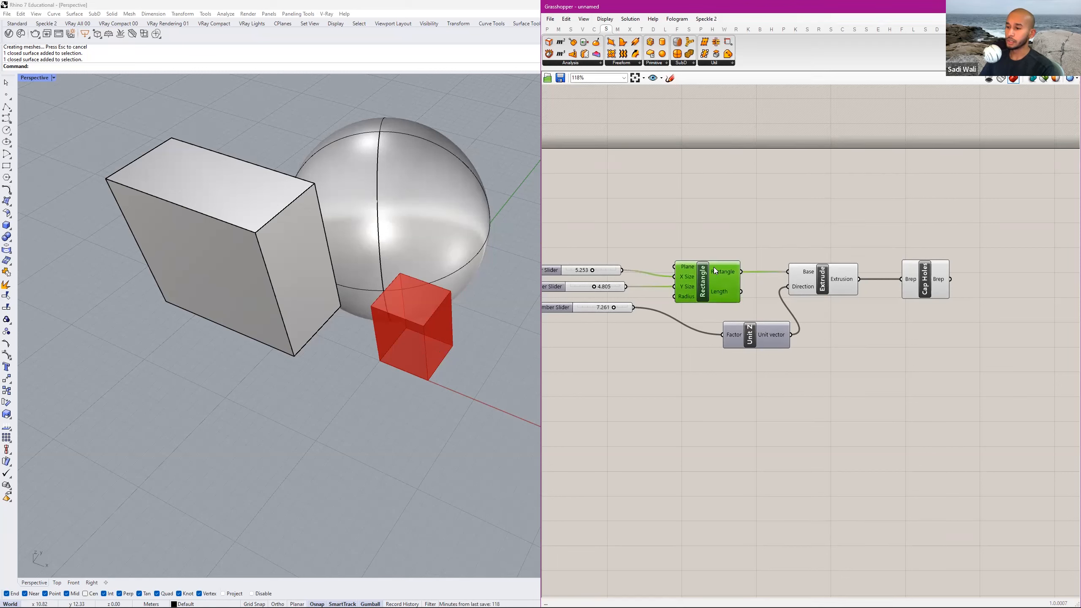
{"action": "middle_click", "coordinate": [704, 276]}
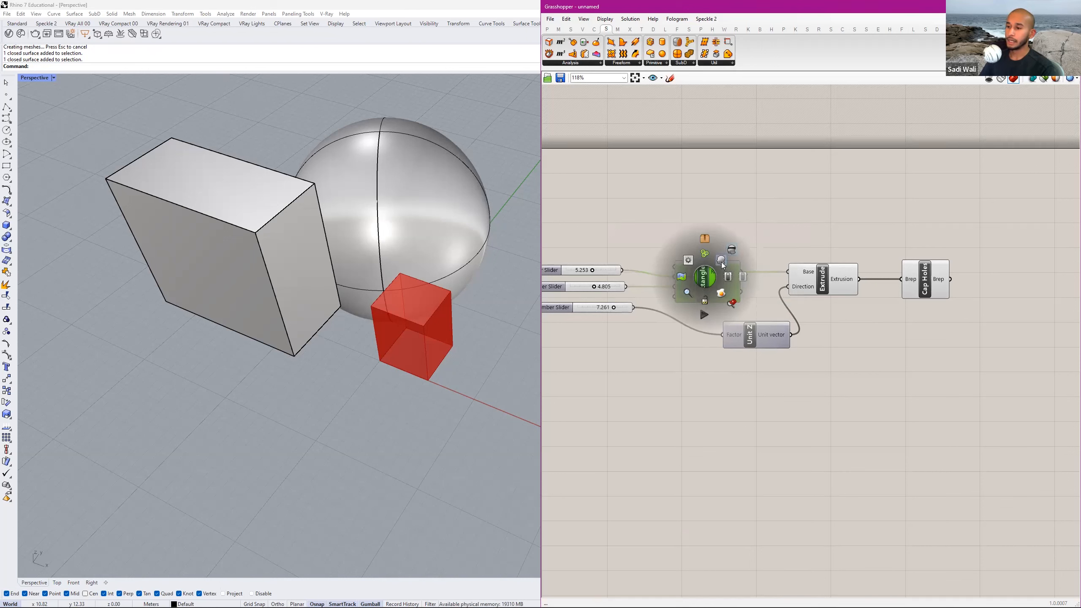
{"action": "left_click", "coordinate": [721, 262]}
{"action": "left_click", "coordinate": [734, 251]}
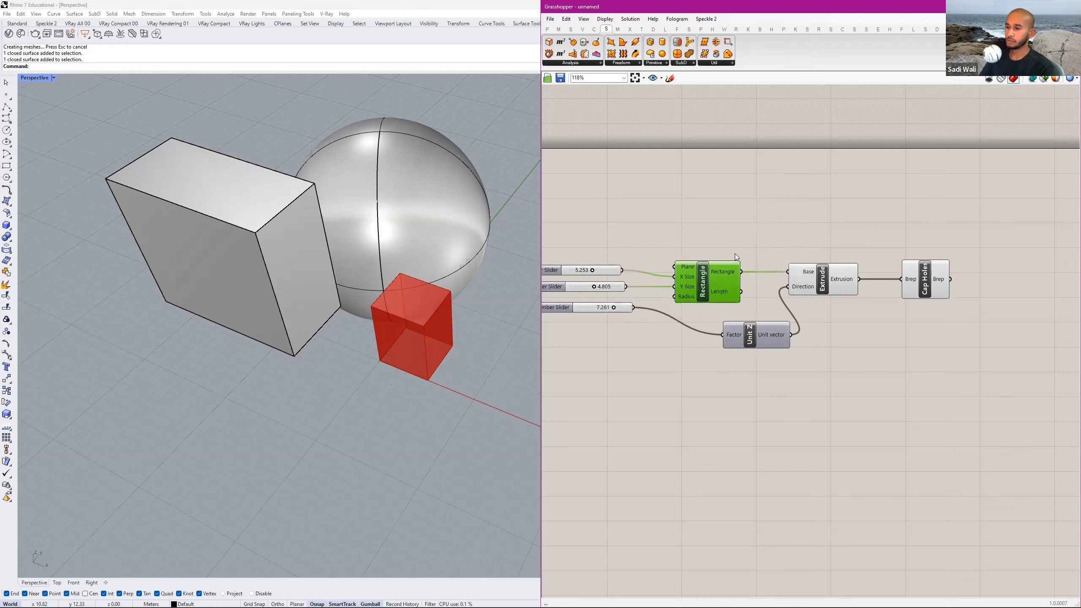
{"action": "left_click", "coordinate": [757, 256]}
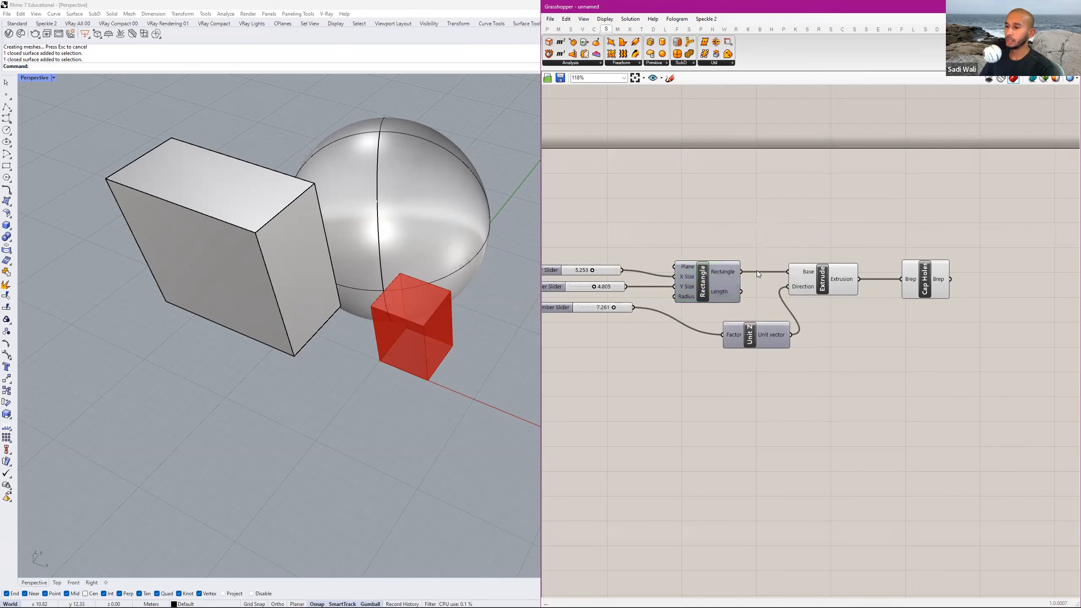
Disable the Rectangle component so that it stops passing data to Extrude.
{"action": "middle_click", "coordinate": [712, 279]}
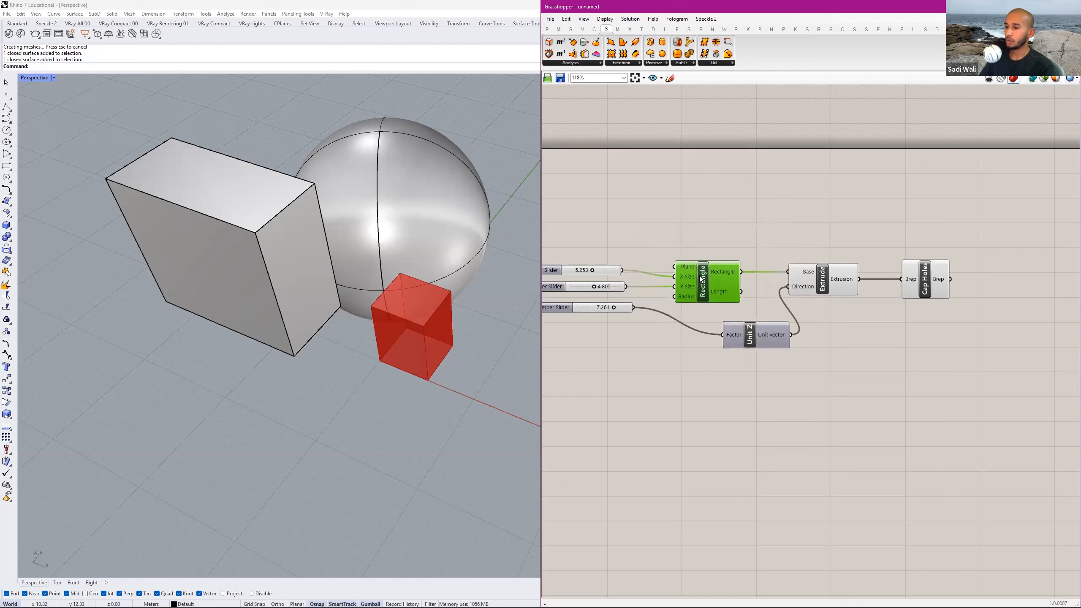
{"action": "right_click", "coordinate": [701, 279]}
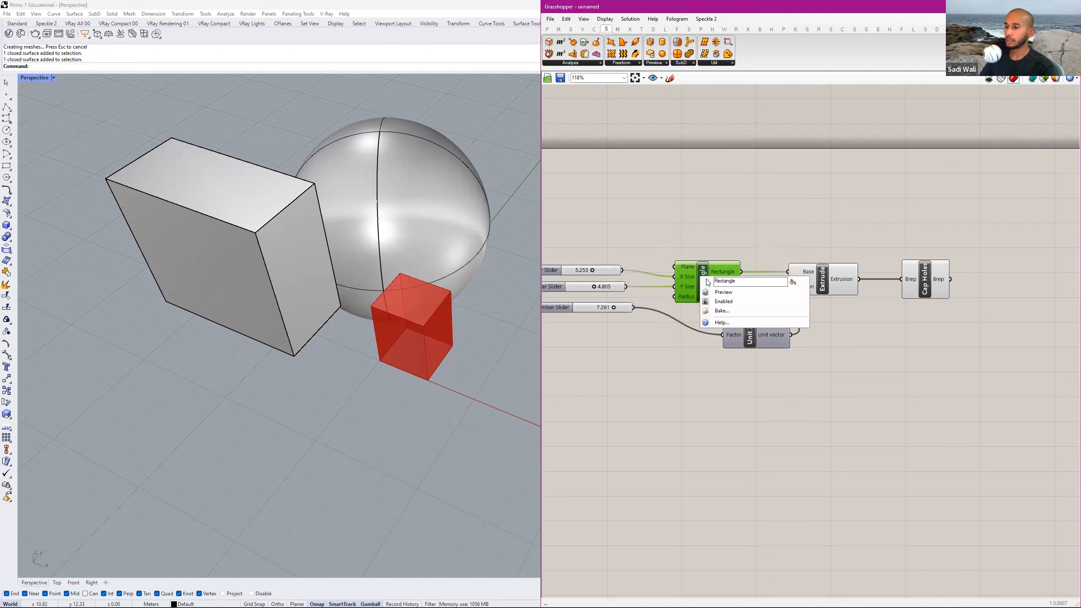
{"action": "left_click", "coordinate": [724, 303]}
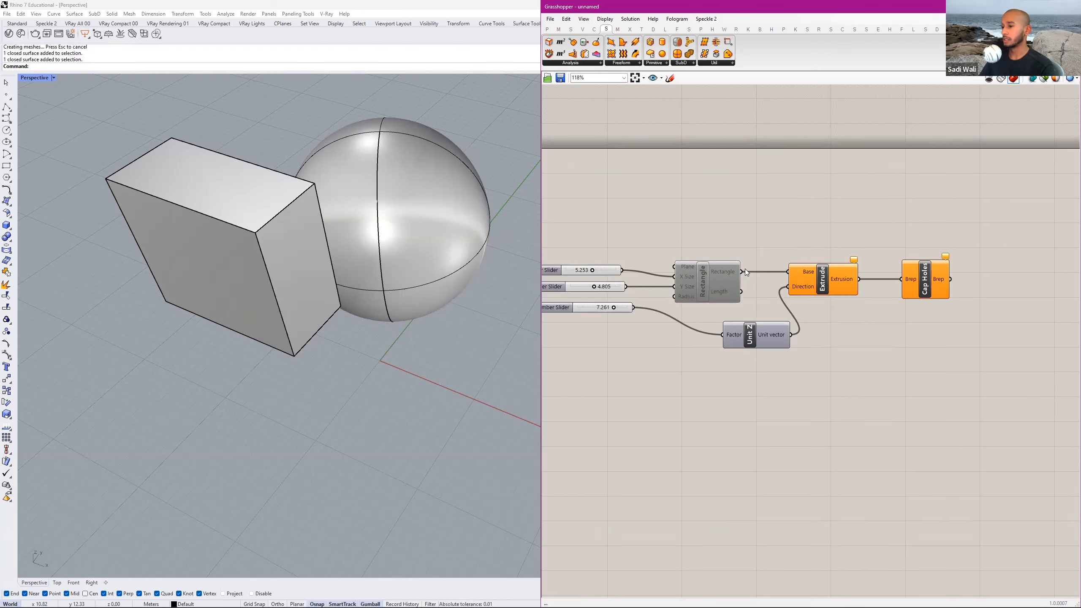
Check the Extrude and Cap Holes components and read the warning on Extrude.
{"action": "left_click_drag", "start_coordinate": [975, 287], "coordinate": [816, 250]}
{"action": "left_click", "coordinate": [863, 262]}
{"action": "mouse_move", "coordinate": [855, 260]}
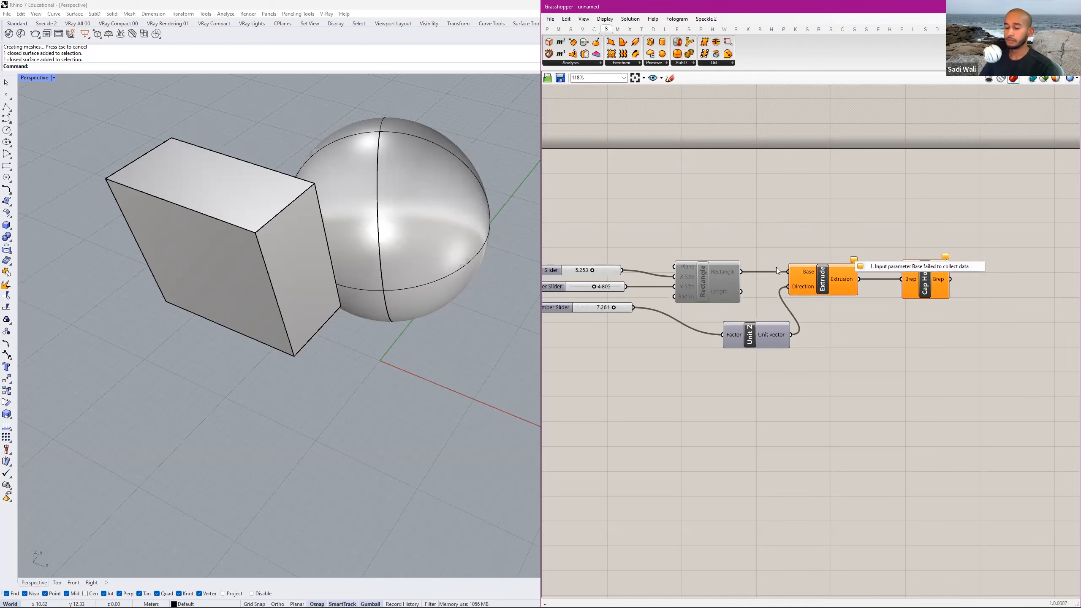
Select the Rectangle component and enable it again.
{"action": "left_click", "coordinate": [707, 280]}
{"action": "middle_click", "coordinate": [707, 280]}
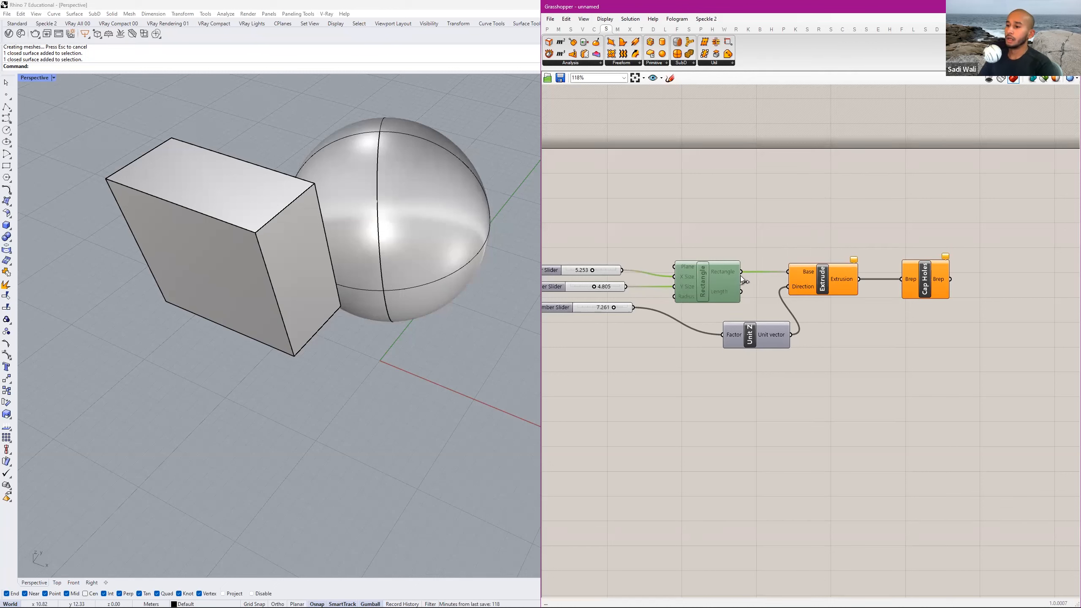
{"action": "middle_click", "coordinate": [708, 272]}
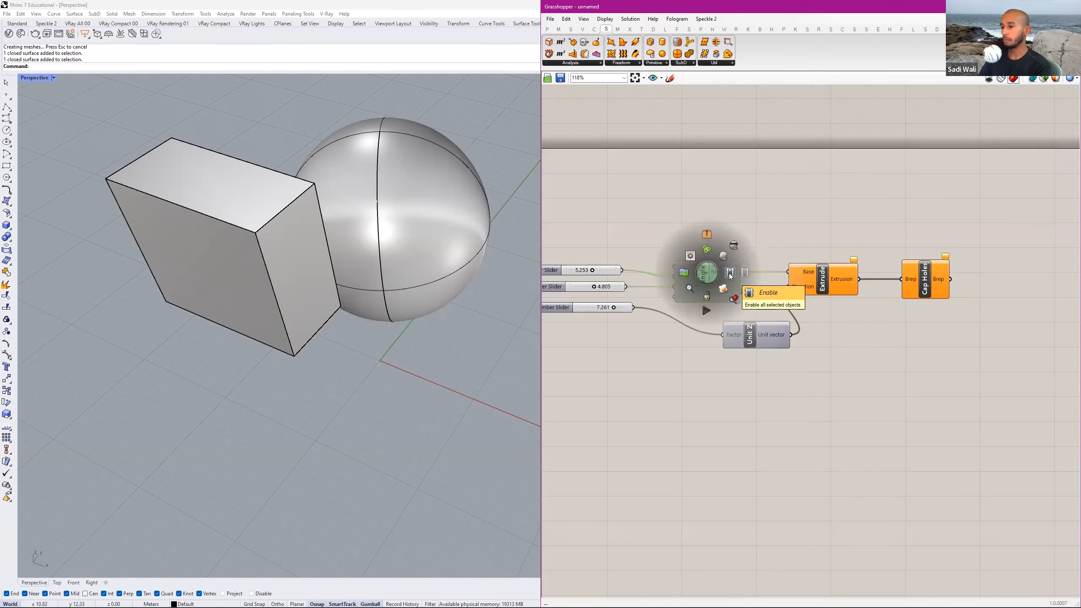
{"action": "left_click", "coordinate": [730, 276]}
{"action": "middle_click", "coordinate": [710, 281]}
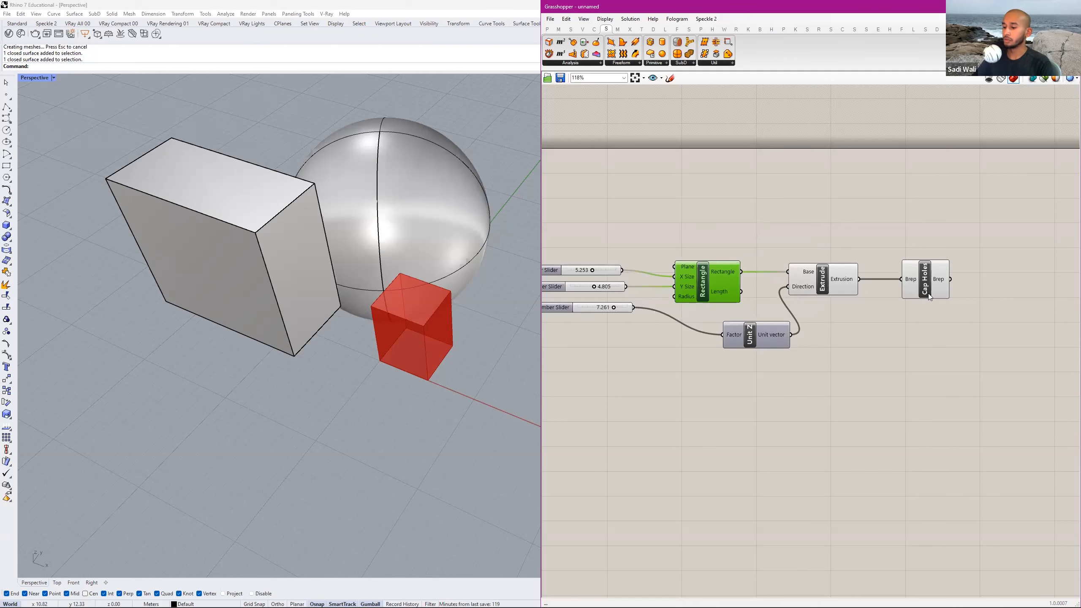
Move the whole definition up past the upper-left corner of the canvas border, and clear the selection.
{"action": "scroll", "coordinate": [840, 188], "scroll_direction": "down", "scroll_amount": 3}
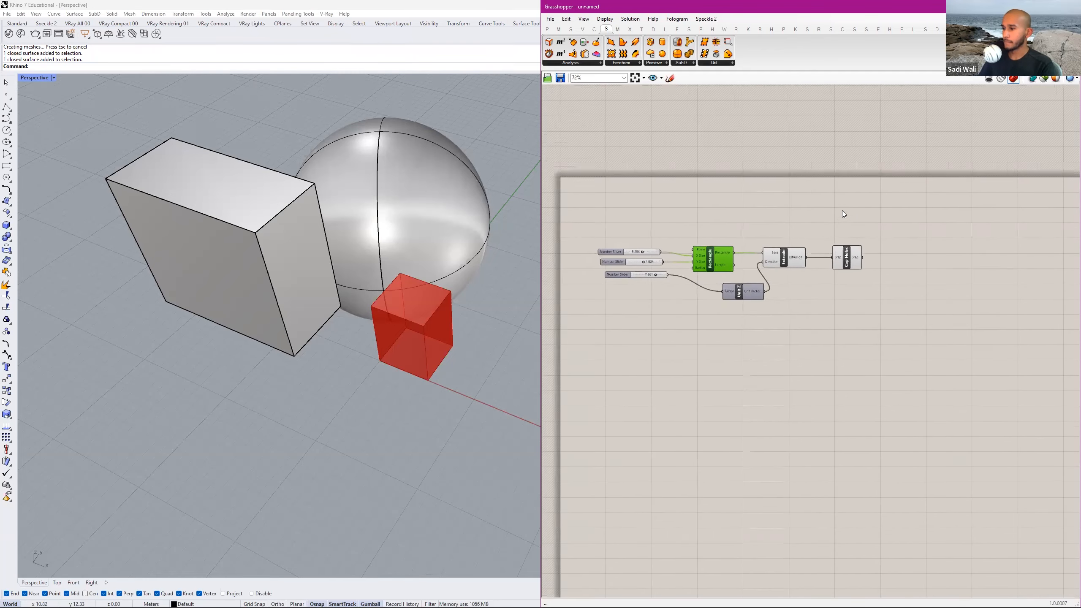
{"action": "scroll", "coordinate": [868, 226], "scroll_direction": "down", "scroll_amount": 3}
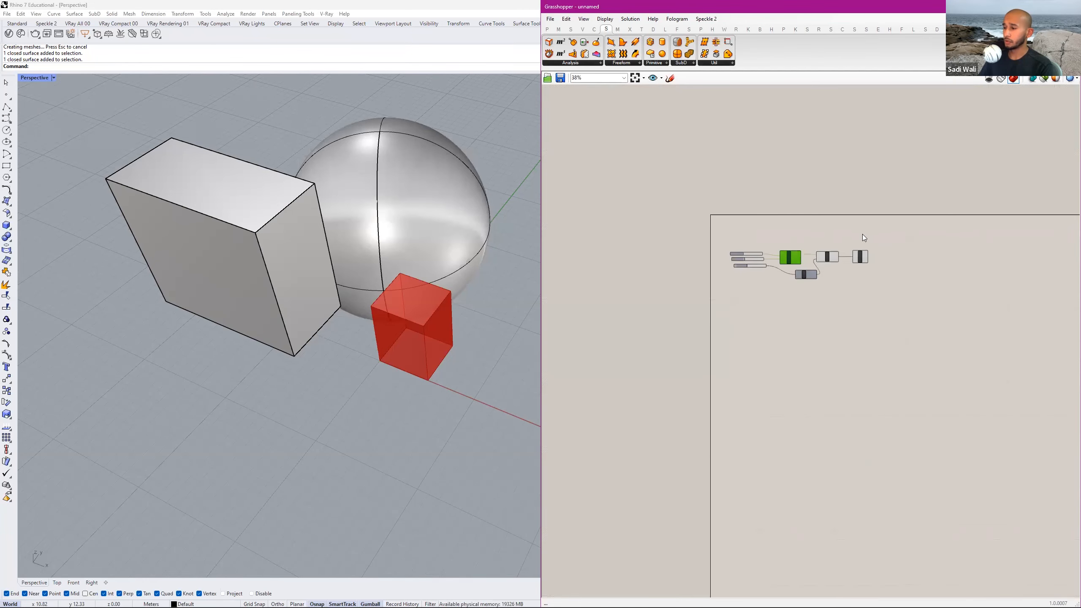
{"action": "left_click_drag", "start_coordinate": [904, 221], "coordinate": [724, 289]}
{"action": "left_click_drag", "start_coordinate": [785, 260], "coordinate": [740, 163]}
{"action": "left_click", "coordinate": [785, 226]}
{"action": "scroll", "coordinate": [717, 275], "scroll_direction": "up", "scroll_amount": 4}
{"action": "right_click_drag", "start_coordinate": [737, 215], "coordinate": [702, 361]}
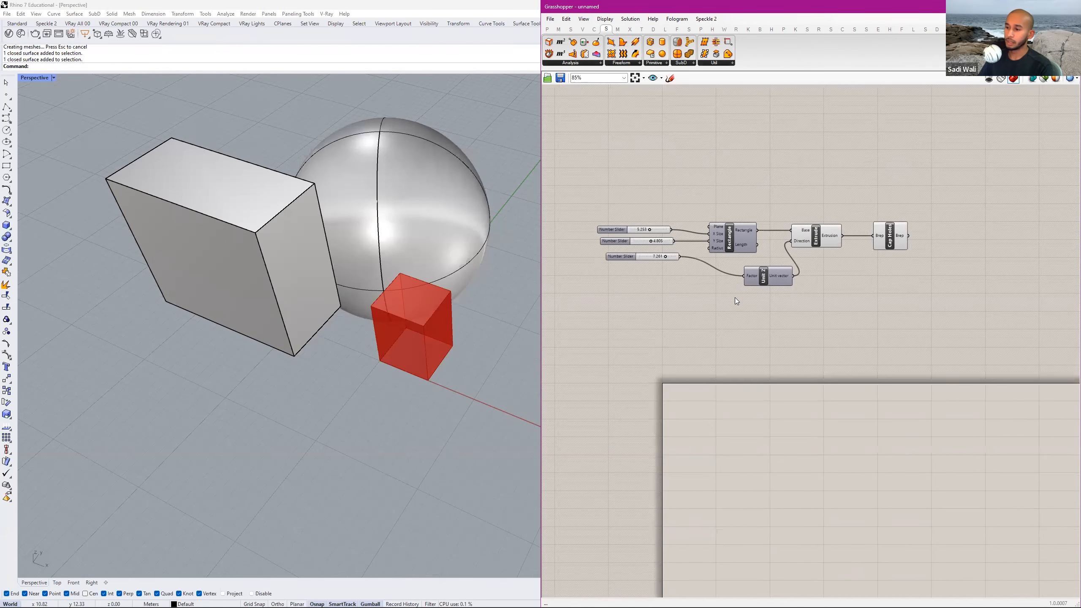
Examine the box definition at several zoom levels, try the canvas wheel menu, and select the Extrude component.
{"action": "scroll", "coordinate": [733, 298], "scroll_direction": "down", "scroll_amount": 7}
{"action": "middle_click", "coordinate": [785, 289]}
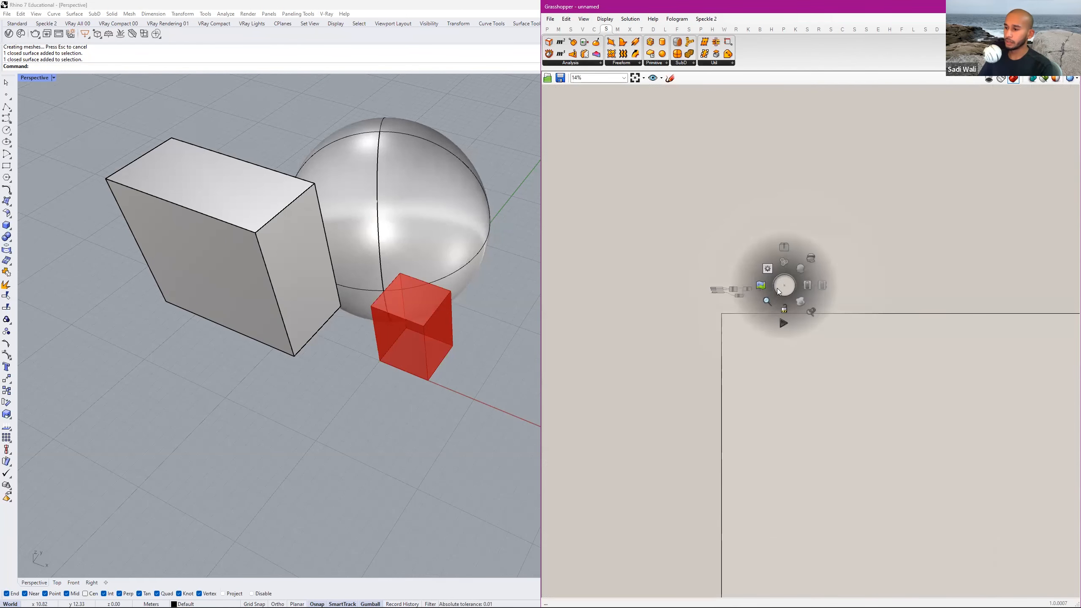
{"action": "scroll", "coordinate": [788, 286], "scroll_direction": "up", "scroll_amount": 4}
{"action": "middle_click", "coordinate": [791, 282]}
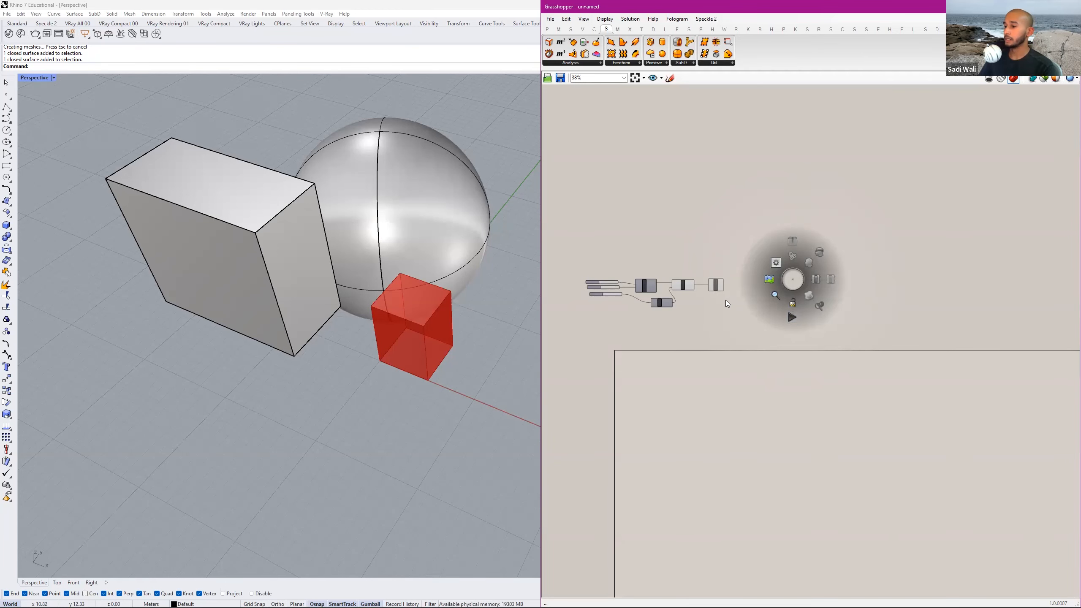
{"action": "scroll", "coordinate": [761, 336], "scroll_direction": "up", "scroll_amount": 4}
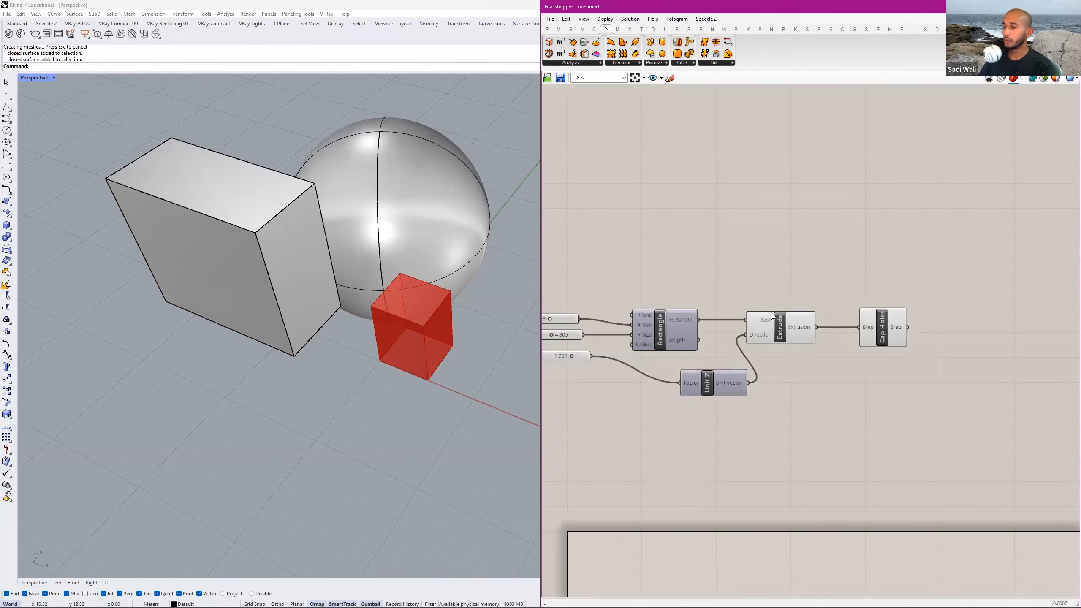
{"action": "scroll", "coordinate": [789, 311], "scroll_direction": "up", "scroll_amount": 2}
{"action": "left_click", "coordinate": [774, 317]}
{"action": "middle_click", "coordinate": [774, 317]}
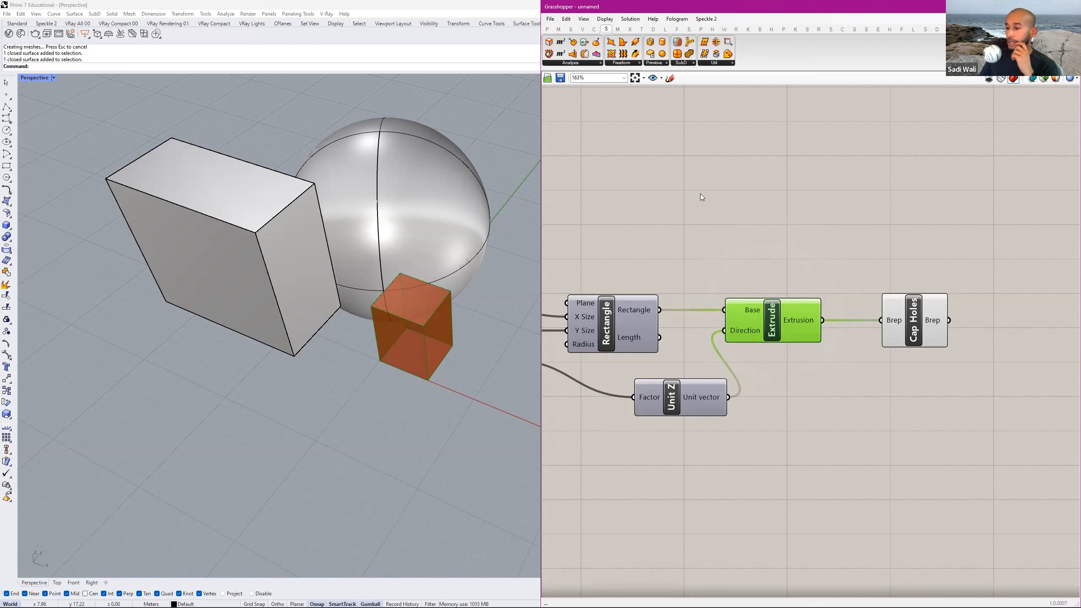
Open the Navigate map of the definition and move the canvas around while the map is shown.
{"action": "middle_click", "coordinate": [683, 274]}
{"action": "scroll", "coordinate": [769, 196], "scroll_direction": "down", "scroll_amount": 4}
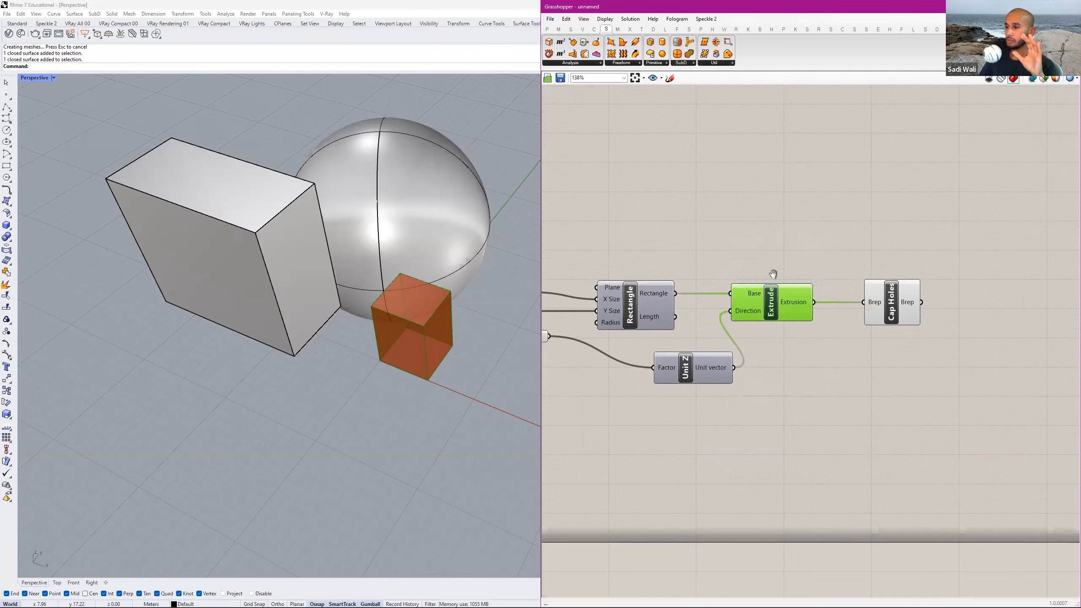
{"action": "scroll", "coordinate": [786, 238], "scroll_direction": "down", "scroll_amount": 1}
{"action": "middle_click", "coordinate": [786, 222]}
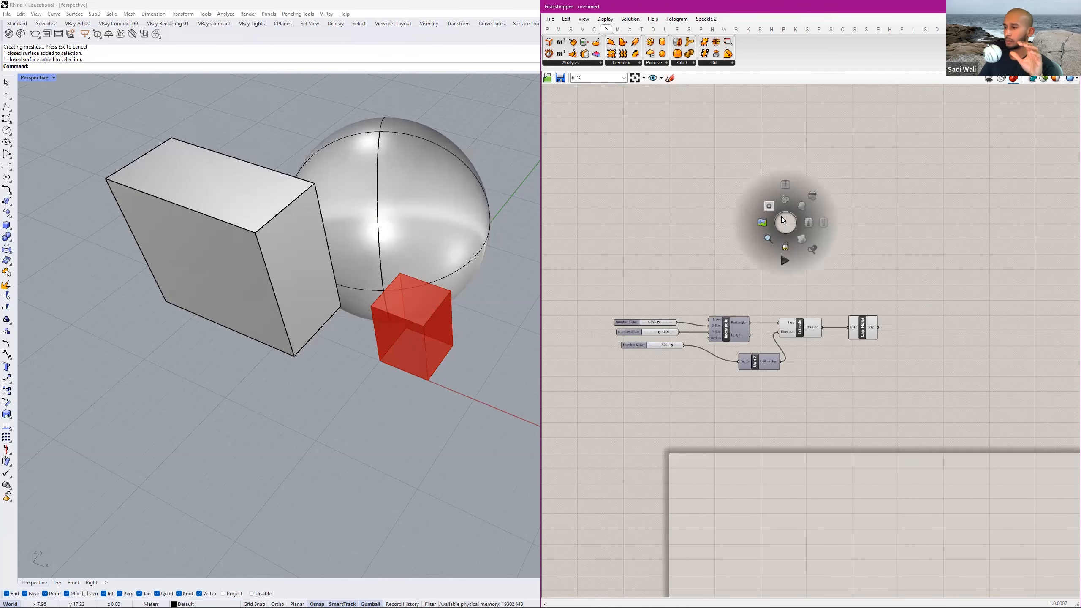
{"action": "scroll", "coordinate": [786, 222], "scroll_direction": "down", "scroll_amount": 1}
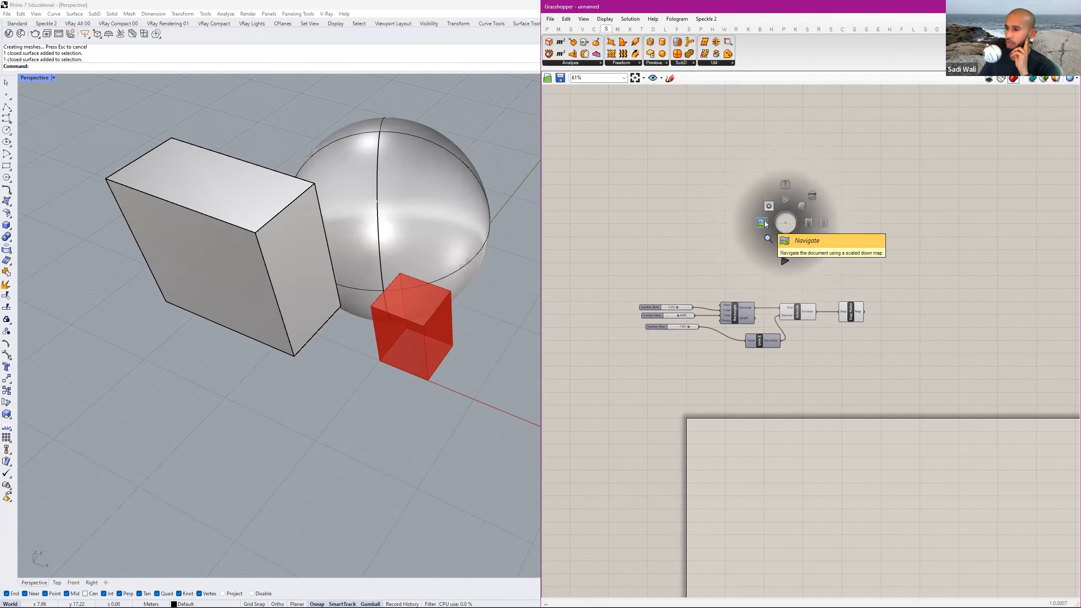
{"action": "left_click", "coordinate": [765, 221]}
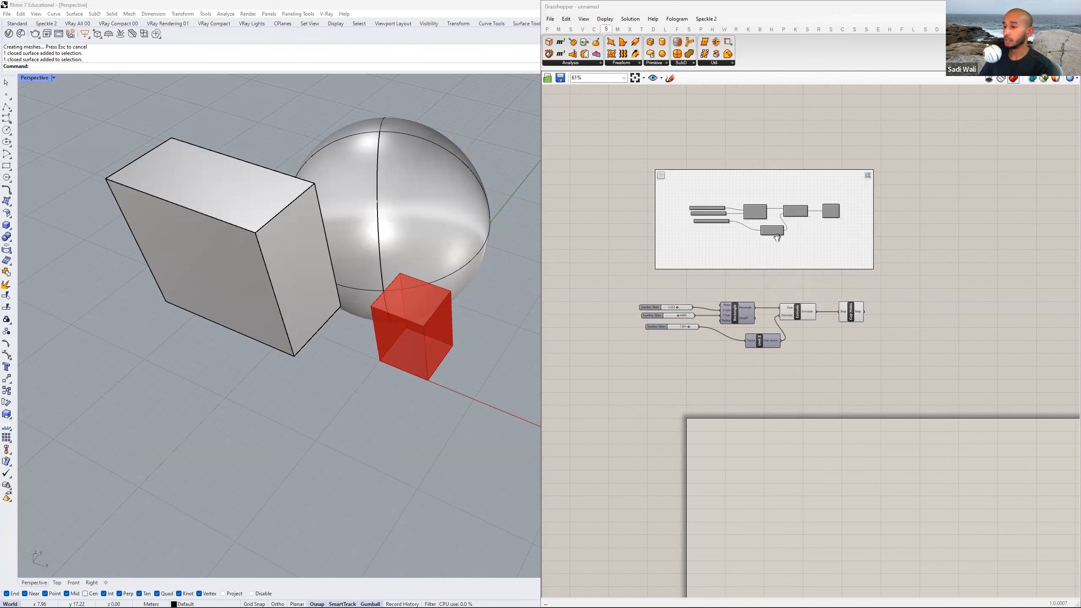
{"action": "right_click_drag", "start_coordinate": [753, 207], "coordinate": [785, 192]}
{"action": "right_click_drag", "start_coordinate": [1007, 196], "coordinate": [809, 160]}
{"action": "right_click_drag", "start_coordinate": [794, 310], "coordinate": [939, 356]}
{"action": "scroll", "coordinate": [792, 272], "scroll_direction": "up", "scroll_amount": 2}
{"action": "right_click_drag", "start_coordinate": [792, 272], "coordinate": [823, 464]}
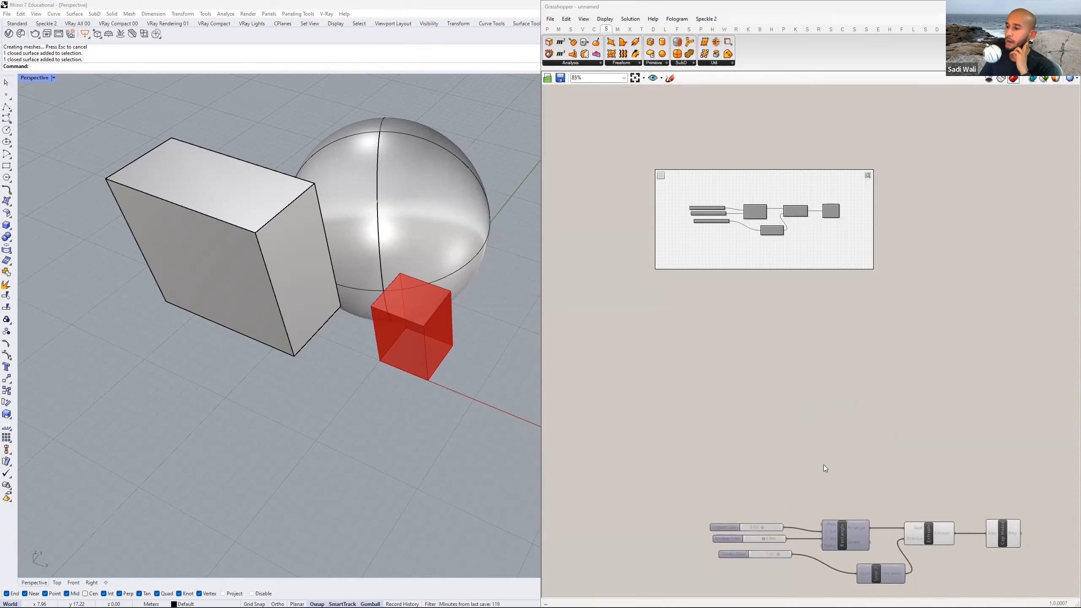
Use the Navigate map to centre the view on the three number sliders, and close the map.
{"action": "scroll", "coordinate": [803, 412], "scroll_direction": "up", "scroll_amount": 3}
{"action": "right_click_drag", "start_coordinate": [803, 388], "coordinate": [771, 294]}
{"action": "scroll", "coordinate": [758, 370], "scroll_direction": "down", "scroll_amount": 5}
{"action": "scroll", "coordinate": [759, 361], "scroll_direction": "up", "scroll_amount": 11}
{"action": "middle_click", "coordinate": [772, 267]}
{"action": "left_click", "coordinate": [748, 268]}
{"action": "mouse_move", "coordinate": [745, 260]}
{"action": "left_mouse_down"}
{"action": "mouse_move", "coordinate": [785, 272]}
{"action": "mouse_move", "coordinate": [834, 266]}
{"action": "mouse_move", "coordinate": [740, 270]}
{"action": "left_mouse_up"}
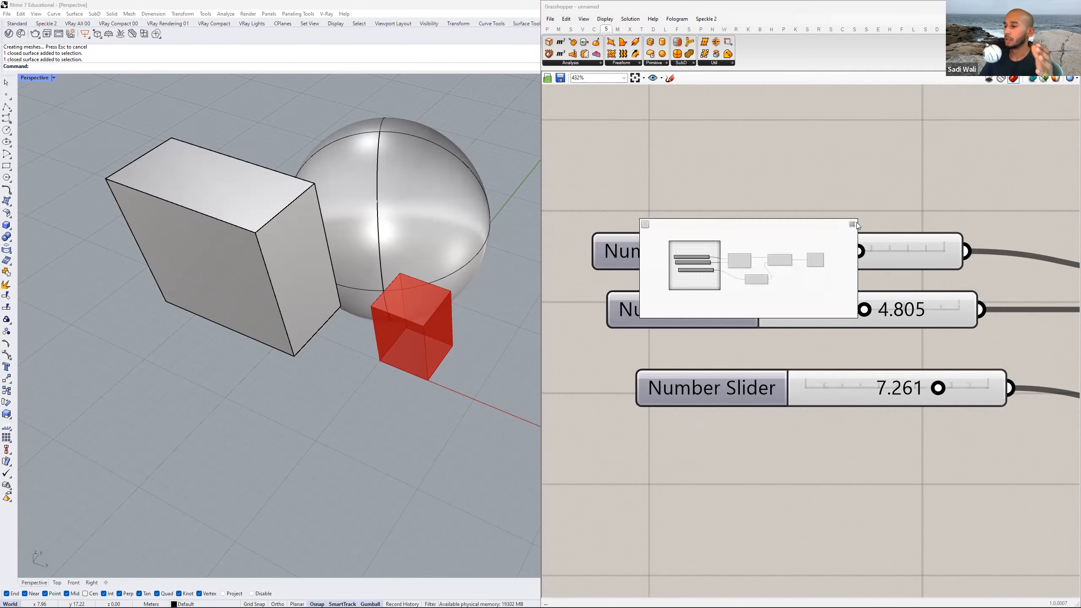
{"action": "left_click", "coordinate": [852, 224]}
Try the magnifier command of the canvas wheel menu, and bring the whole box definition back into view.
{"action": "middle_click", "coordinate": [843, 204]}
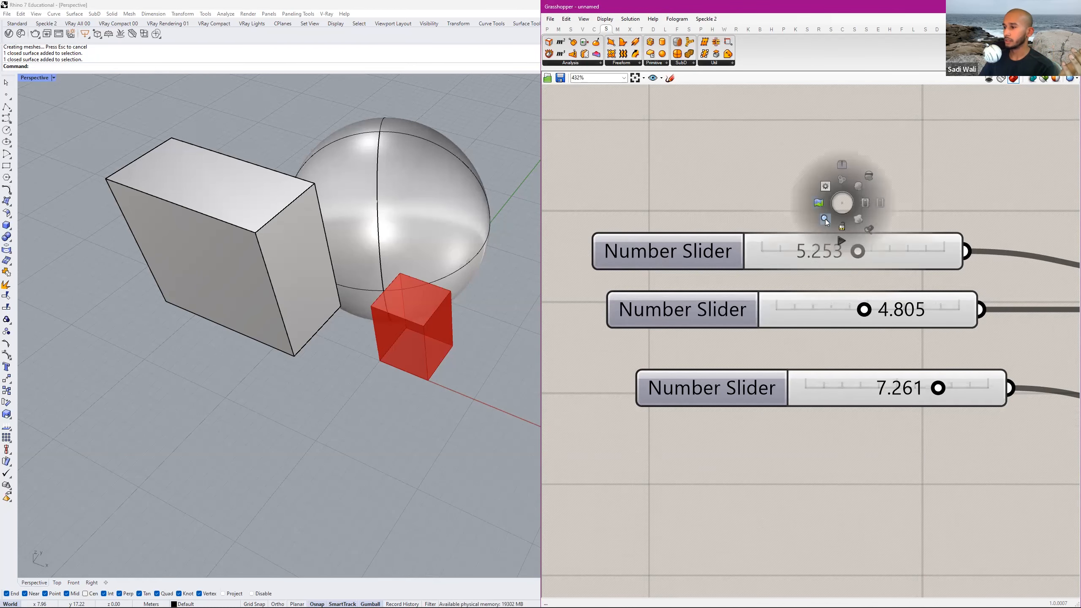
{"action": "left_click", "coordinate": [826, 219]}
{"action": "left_click", "coordinate": [863, 165]}
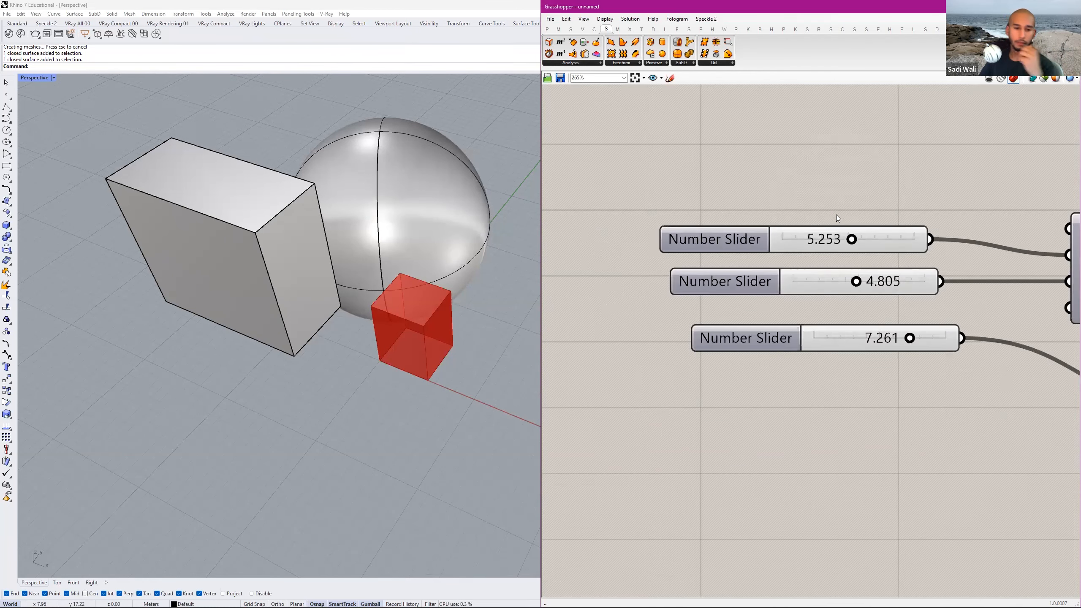
{"action": "scroll", "coordinate": [837, 219], "scroll_direction": "down", "scroll_amount": 2}
{"action": "scroll", "coordinate": [811, 198], "scroll_direction": "down", "scroll_amount": 2}
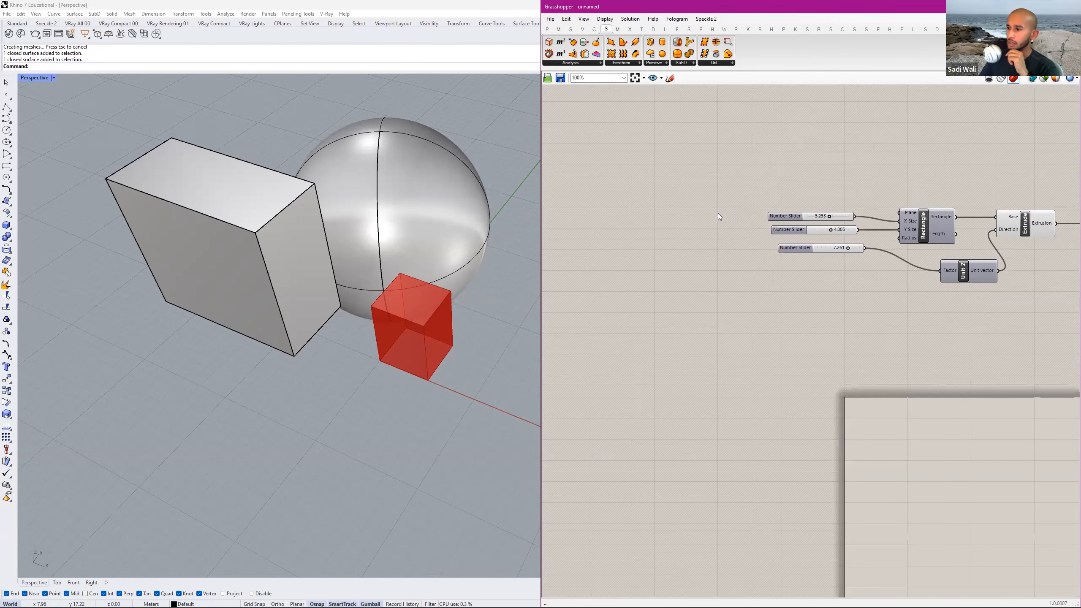
{"action": "right_click_drag", "start_coordinate": [778, 194], "coordinate": [749, 207]}
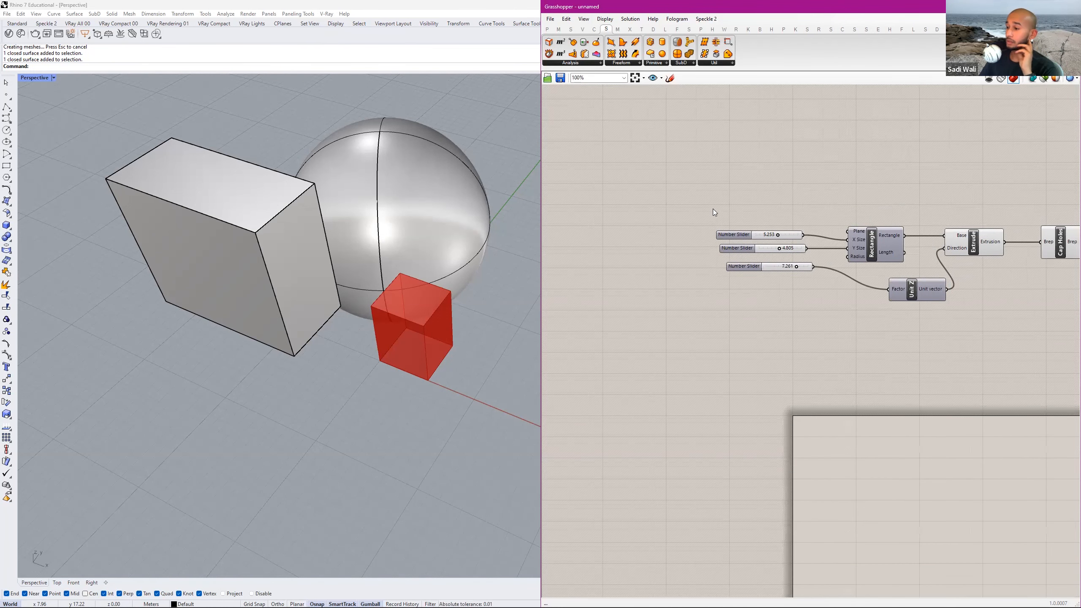
{"action": "right_click_drag", "start_coordinate": [865, 152], "coordinate": [734, 180]}
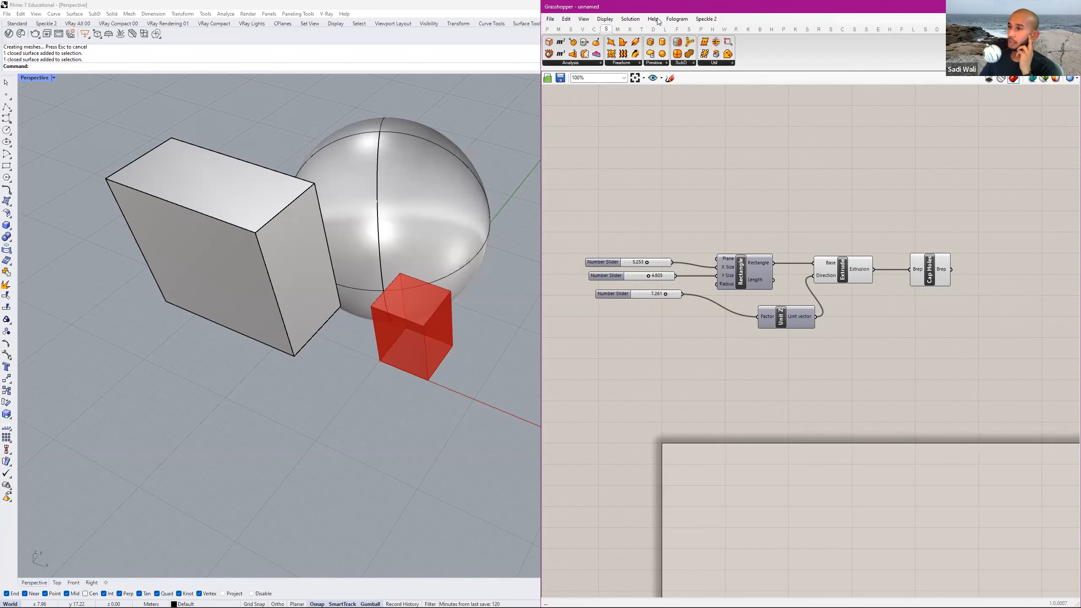
Select the Rectangle component, review the available Solution commands, and clear the selection.
{"action": "left_click", "coordinate": [582, 29]}
{"action": "left_click", "coordinate": [594, 29]}
{"action": "scroll", "coordinate": [747, 238], "scroll_direction": "up", "scroll_amount": 2}
{"action": "left_click", "coordinate": [735, 281]}
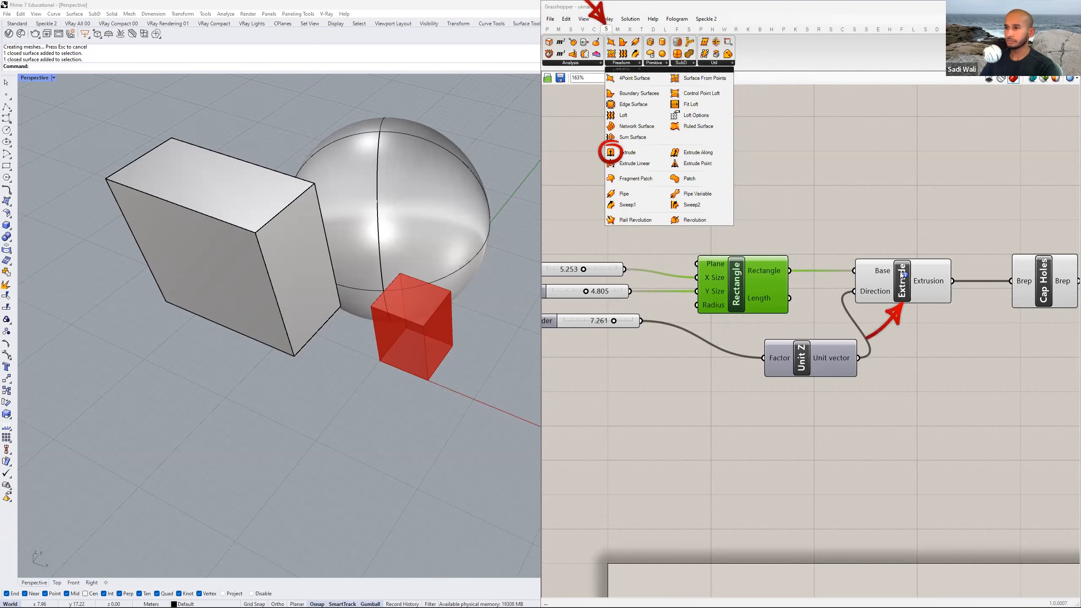
{"action": "left_click", "coordinate": [637, 18]}
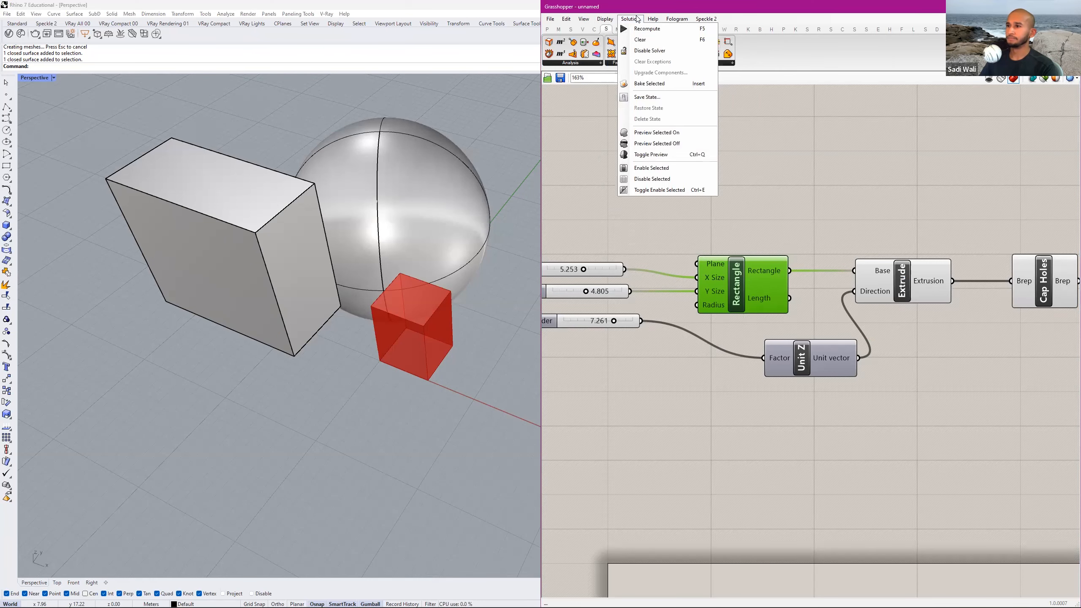
{"action": "left_click", "coordinate": [781, 163]}
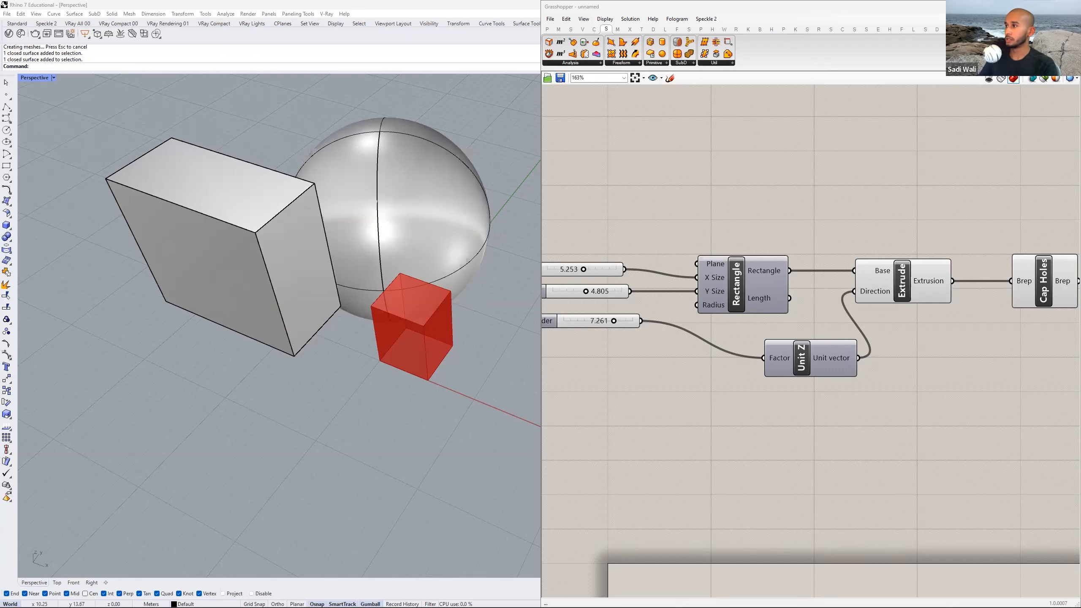
Switch to the browser's parametric tower search and to the Homework_Week2 PDF to read the Part 1 instructions.
{"action": "key", "text": "alt+Tab"}
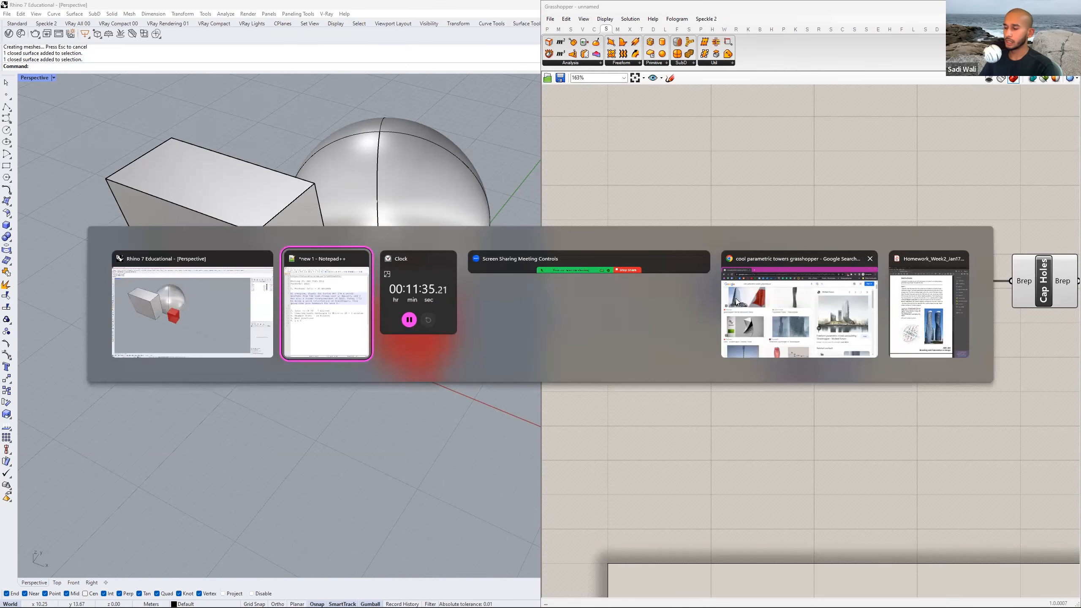
{"action": "left_click", "coordinate": [845, 298]}
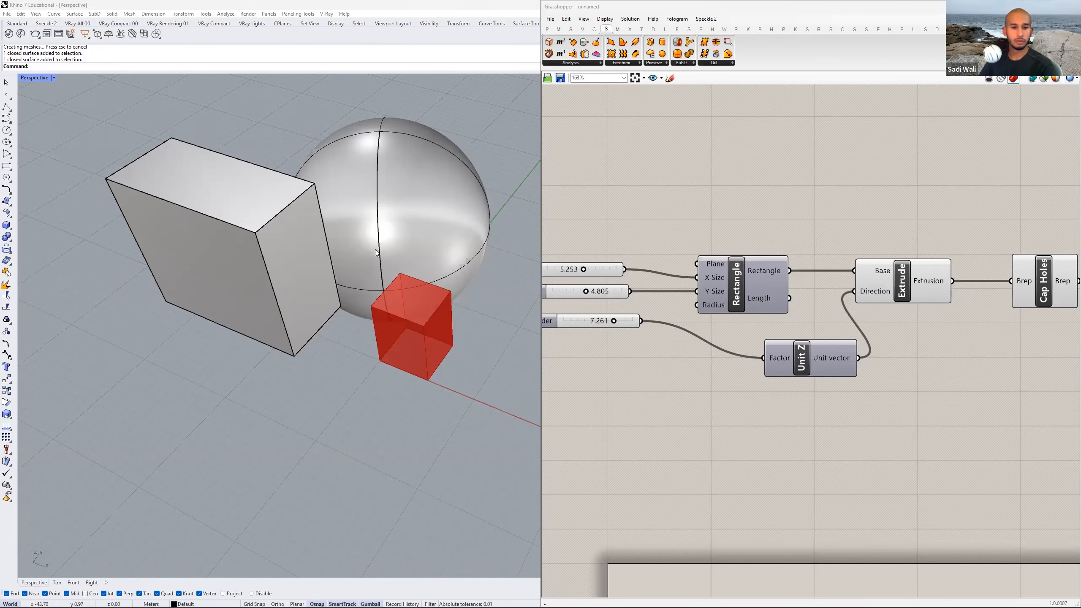
{"action": "key", "text": "alt+Tab"}
{"action": "left_click", "coordinate": [927, 298]}
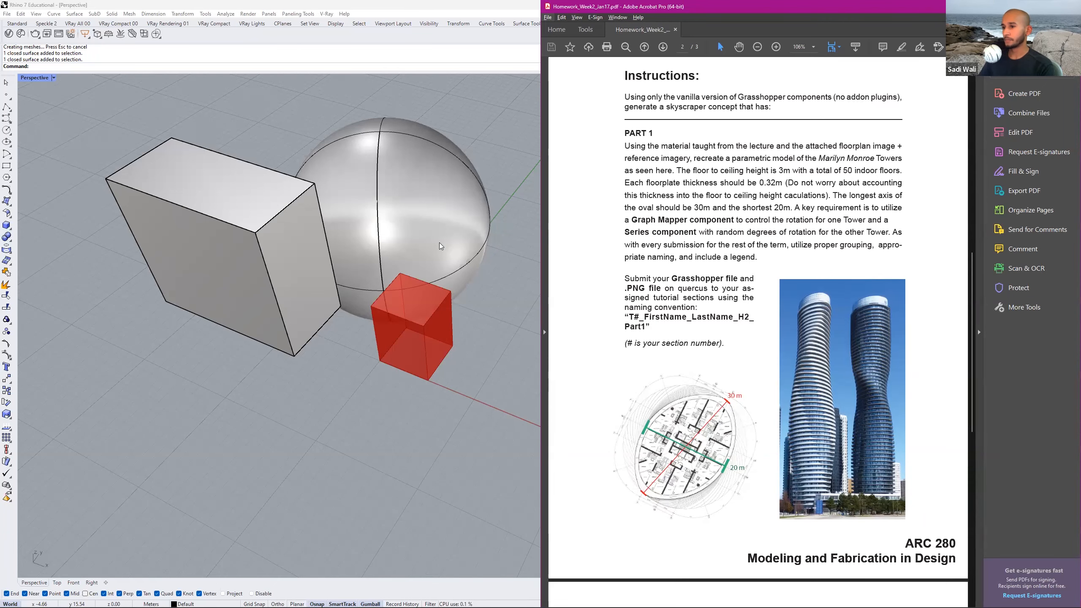
Return to Grasshopper, switch to the other open tower definition, and view the whole tower in Rhino.
{"action": "left_click", "coordinate": [1032, 6]}
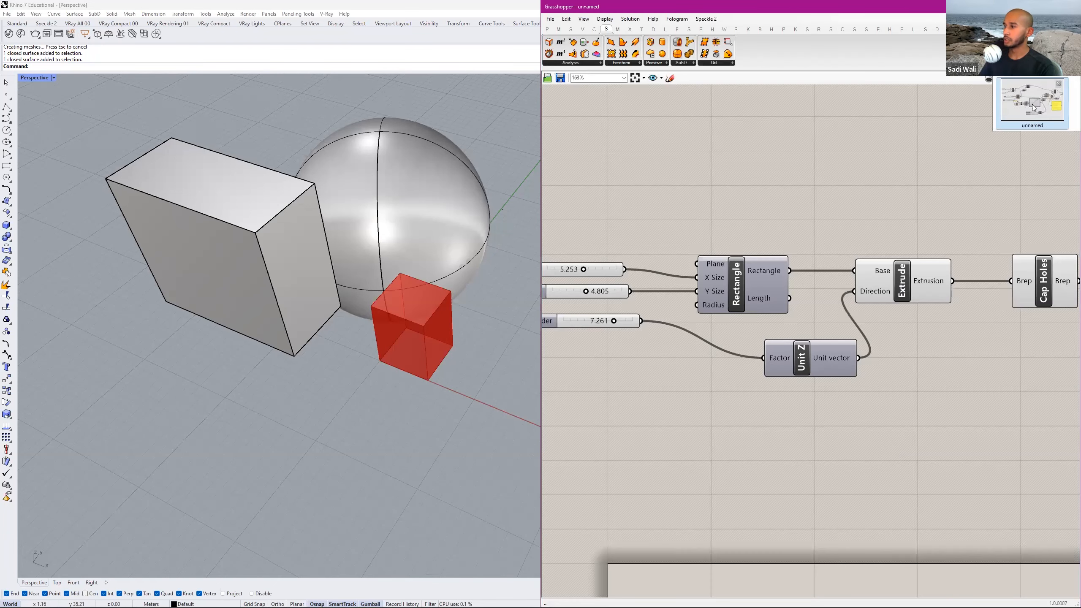
{"action": "left_click", "coordinate": [1034, 108]}
{"action": "scroll", "coordinate": [411, 236], "scroll_direction": "down", "scroll_amount": 5}
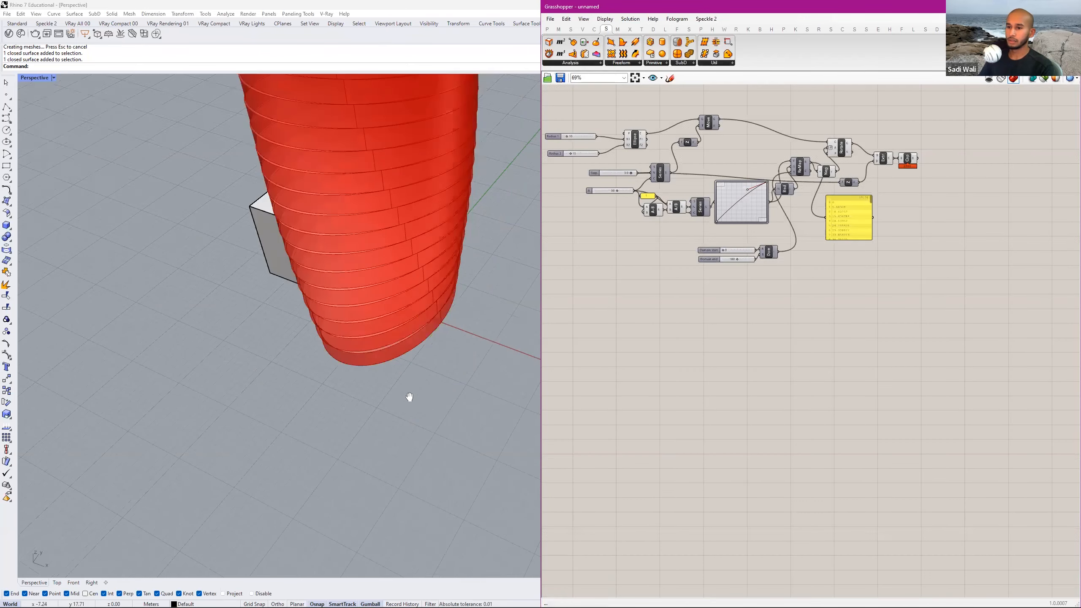
{"action": "right_click_drag", "start_coordinate": [402, 301], "coordinate": [473, 307]}
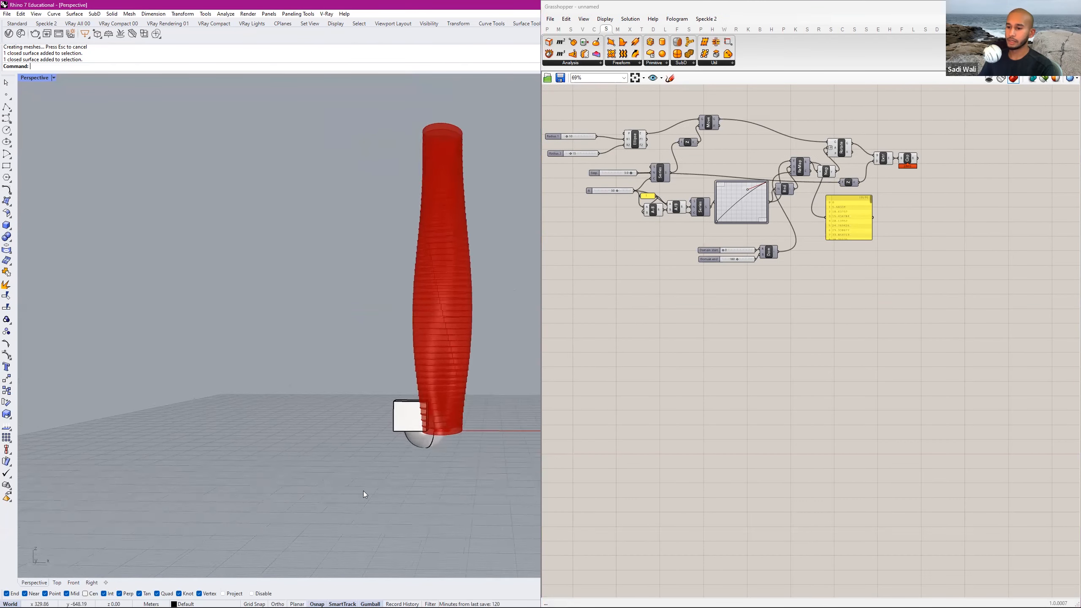
Delete all existing Rhino geometry, the box and the sphere, from the scene.
{"action": "key", "text": "ctrl+a"}
{"action": "key", "text": "Delete"}
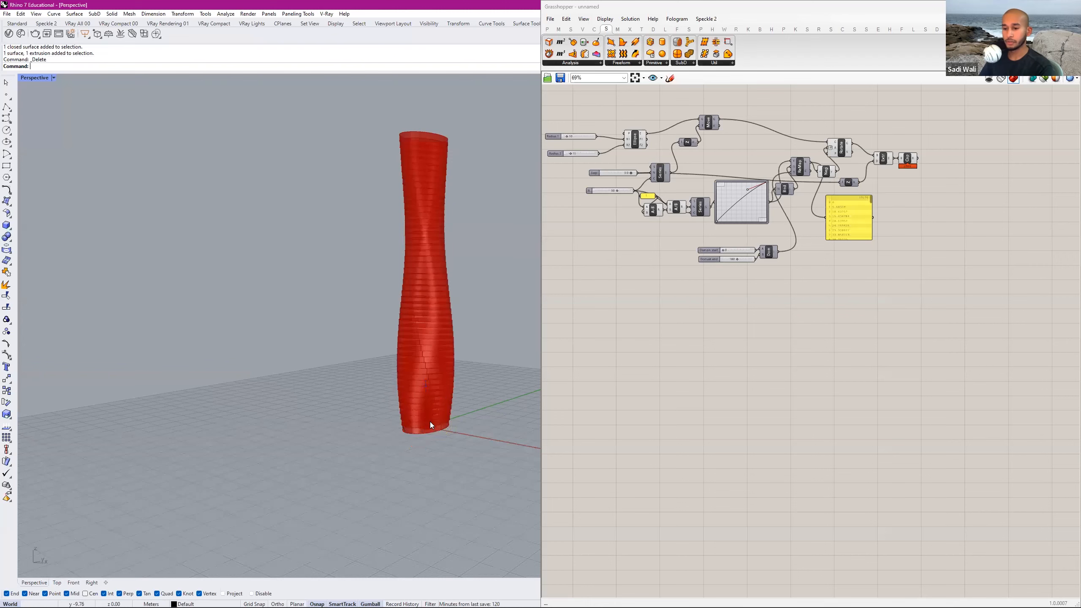
{"action": "right_click_drag", "start_coordinate": [446, 367], "coordinate": [421, 391], "text": "shift"}
Examine the tower definition on the canvas, from the radius sliders to the final cap component.
{"action": "scroll", "coordinate": [844, 313], "scroll_direction": "down", "scroll_amount": 1}
{"action": "right_click_drag", "start_coordinate": [844, 314], "coordinate": [853, 365]}
{"action": "scroll", "coordinate": [598, 317], "scroll_direction": "down", "scroll_amount": 1}
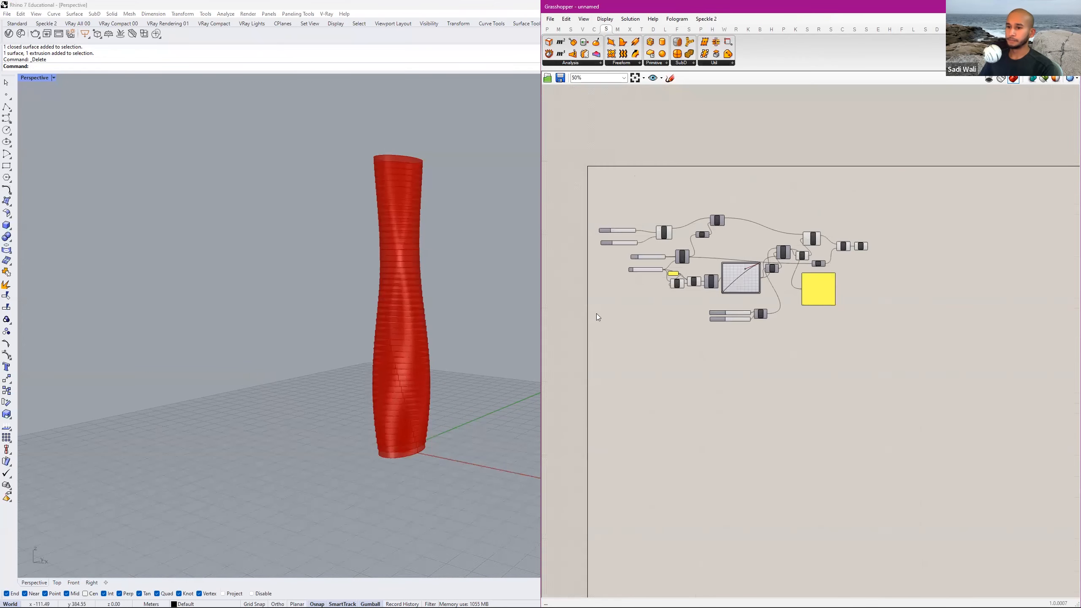
{"action": "scroll", "coordinate": [796, 268], "scroll_direction": "up", "scroll_amount": 3}
{"action": "right_click_drag", "start_coordinate": [796, 269], "coordinate": [885, 283]}
{"action": "right_click_drag", "start_coordinate": [873, 230], "coordinate": [644, 333]}
{"action": "right_click_drag", "start_coordinate": [743, 317], "coordinate": [987, 237]}
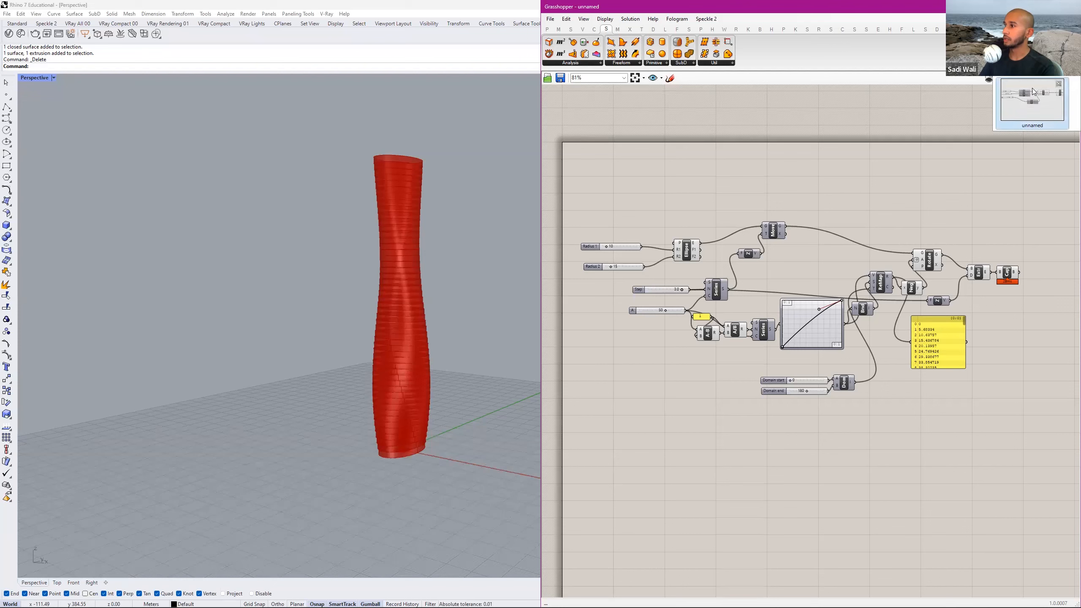
Create a new empty Grasshopper document.
{"action": "left_click", "coordinate": [603, 22]}
{"action": "left_click", "coordinate": [603, 21]}
{"action": "left_click", "coordinate": [552, 20]}
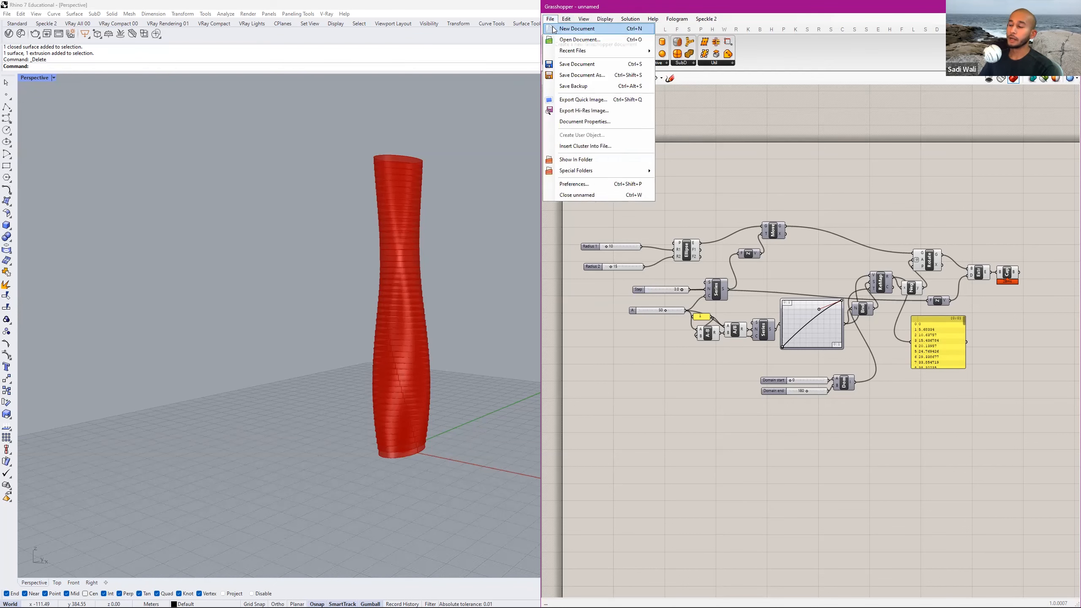
{"action": "left_click", "coordinate": [551, 20]}
{"action": "left_click", "coordinate": [551, 19]}
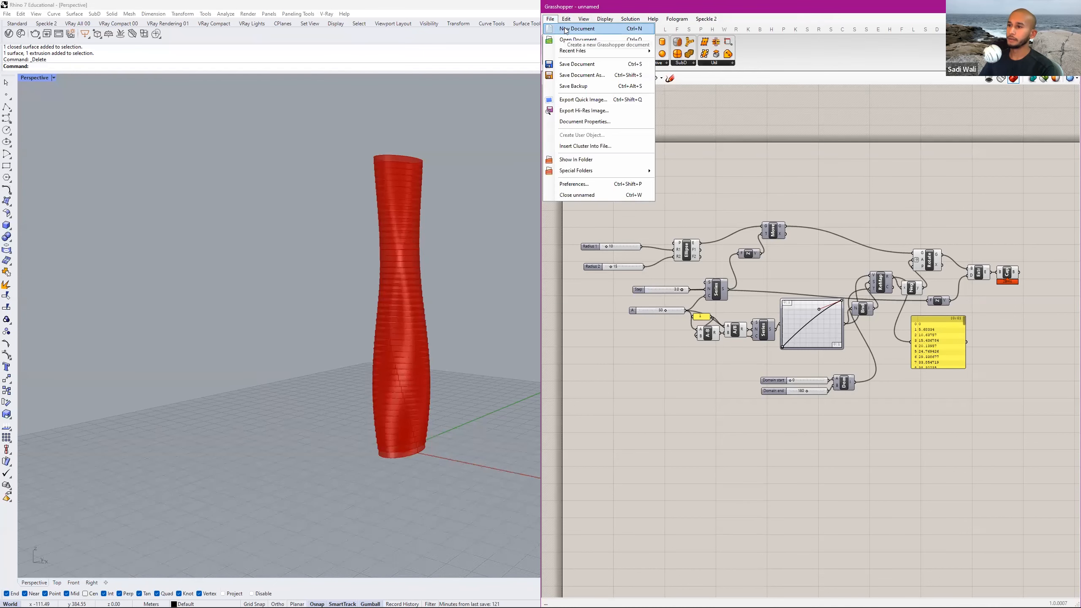
{"action": "left_click", "coordinate": [566, 29]}
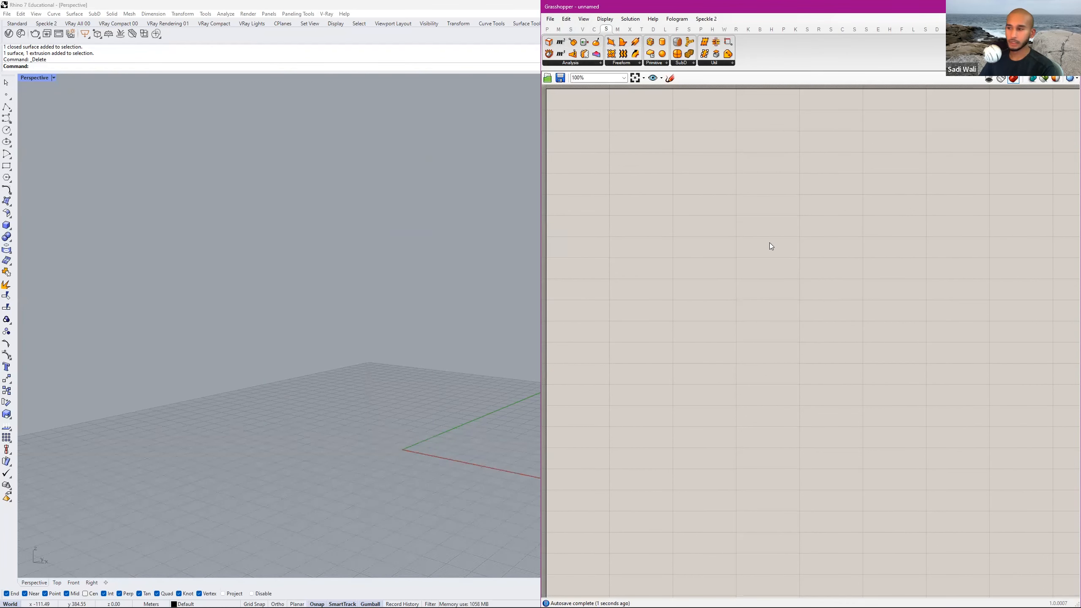
Place a single point in Rhino's Perspective view beyond the far end of the green axis, and select it.
{"action": "right_click_drag", "start_coordinate": [441, 319], "coordinate": [507, 329]}
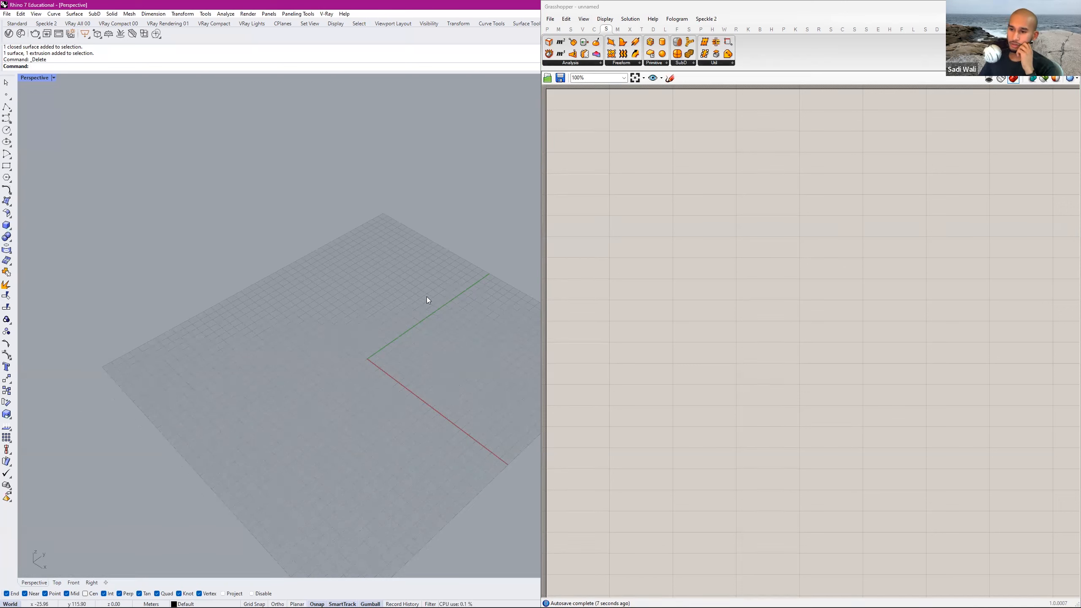
{"action": "left_click", "coordinate": [7, 95]}
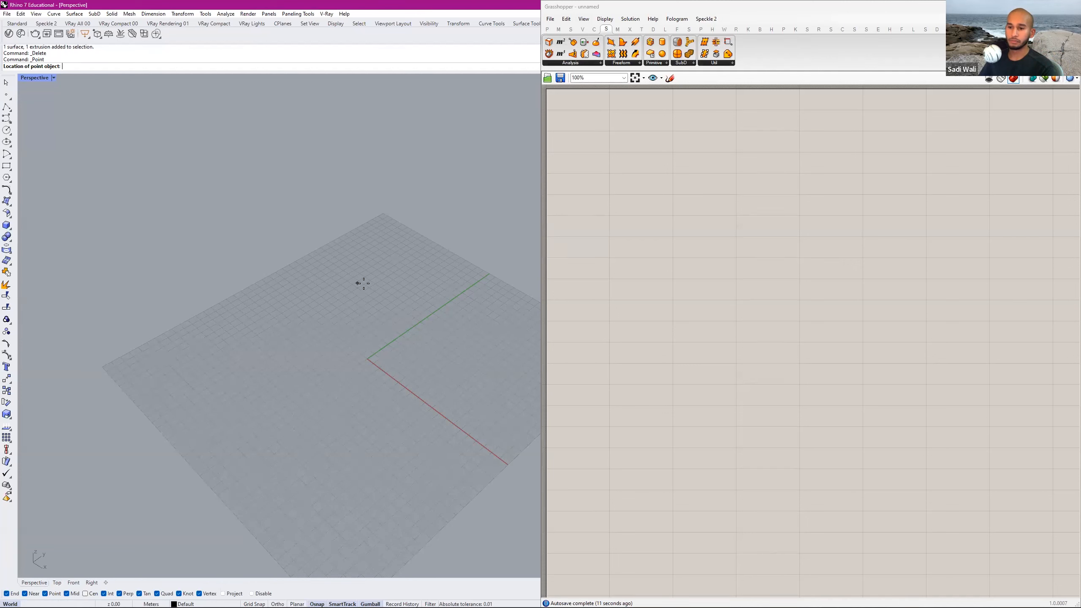
{"action": "left_click", "coordinate": [416, 251]}
{"action": "left_click", "coordinate": [417, 250]}
{"action": "key", "text": "Escape"}
{"action": "left_click", "coordinate": [417, 250]}
{"action": "scroll", "coordinate": [422, 285], "scroll_direction": "up", "scroll_amount": 3}
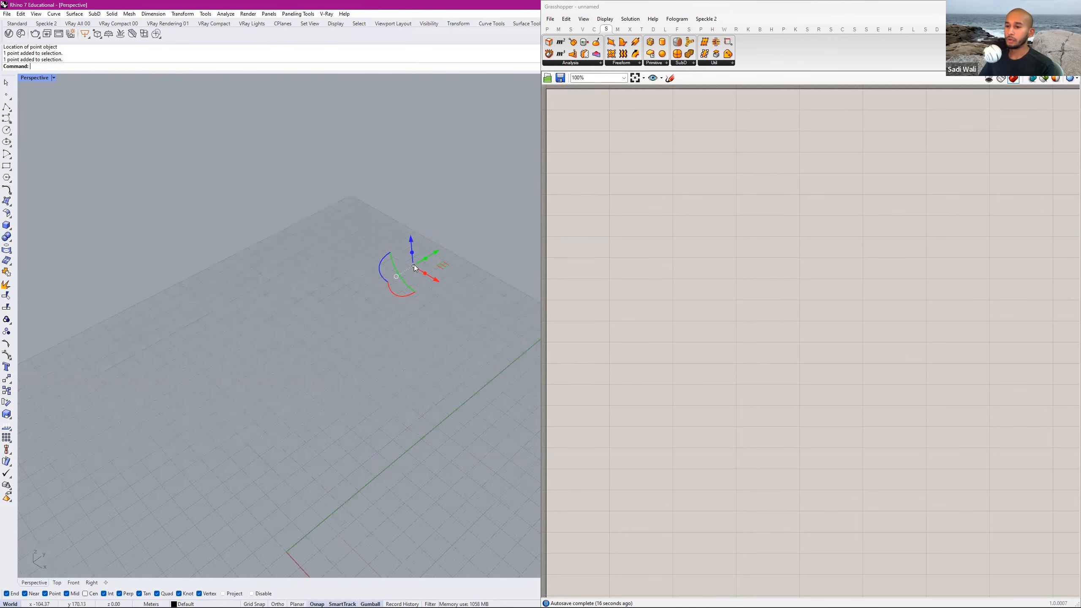
Place a generic Geometry parameter on the empty Grasshopper canvas.
{"action": "left_click", "coordinate": [652, 182]}
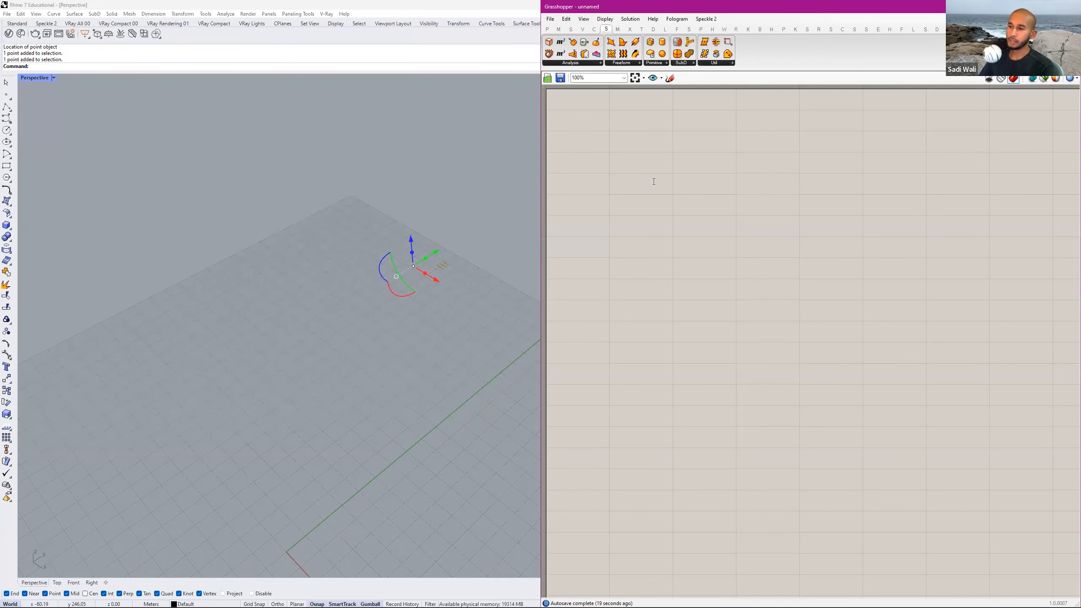
{"action": "left_click", "coordinate": [547, 29]}
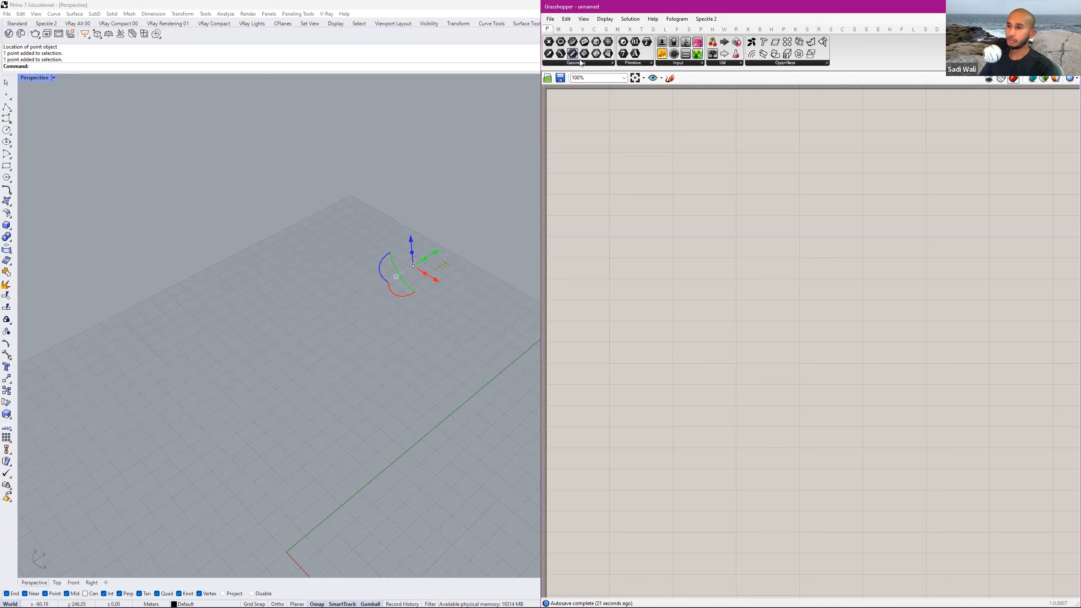
{"action": "left_click", "coordinate": [576, 62]}
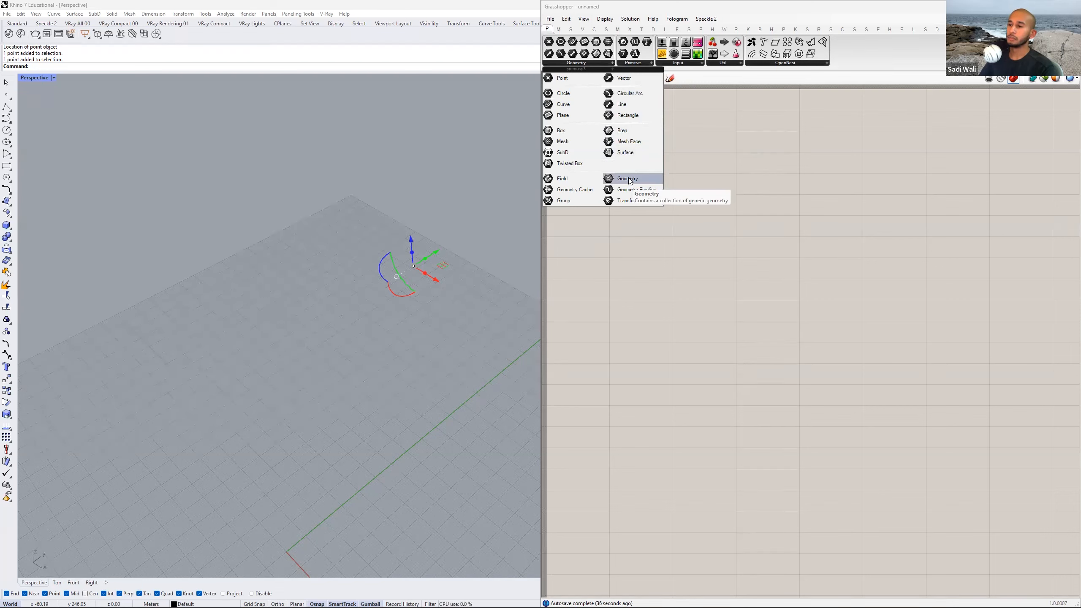
{"action": "left_click_drag", "start_coordinate": [628, 177], "coordinate": [635, 200]}
Reference the Rhino point in the Geometry parameter as its single geometry.
{"action": "left_click", "coordinate": [453, 235]}
{"action": "left_click", "coordinate": [412, 269]}
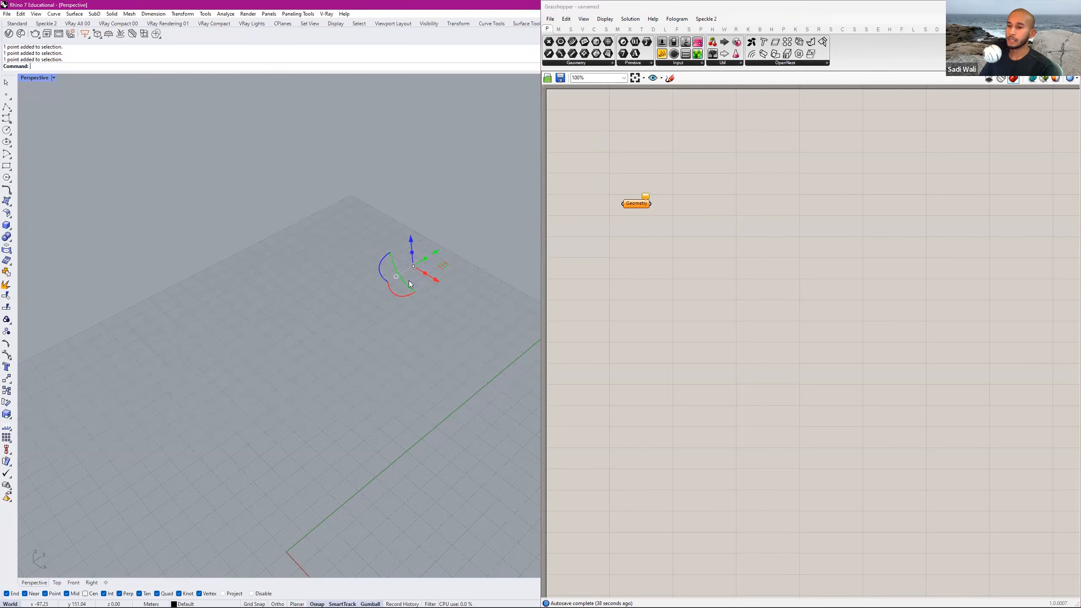
{"action": "right_click", "coordinate": [629, 204]}
{"action": "left_click", "coordinate": [673, 303]}
{"action": "left_click", "coordinate": [634, 204]}
{"action": "double_click", "coordinate": [635, 234]}
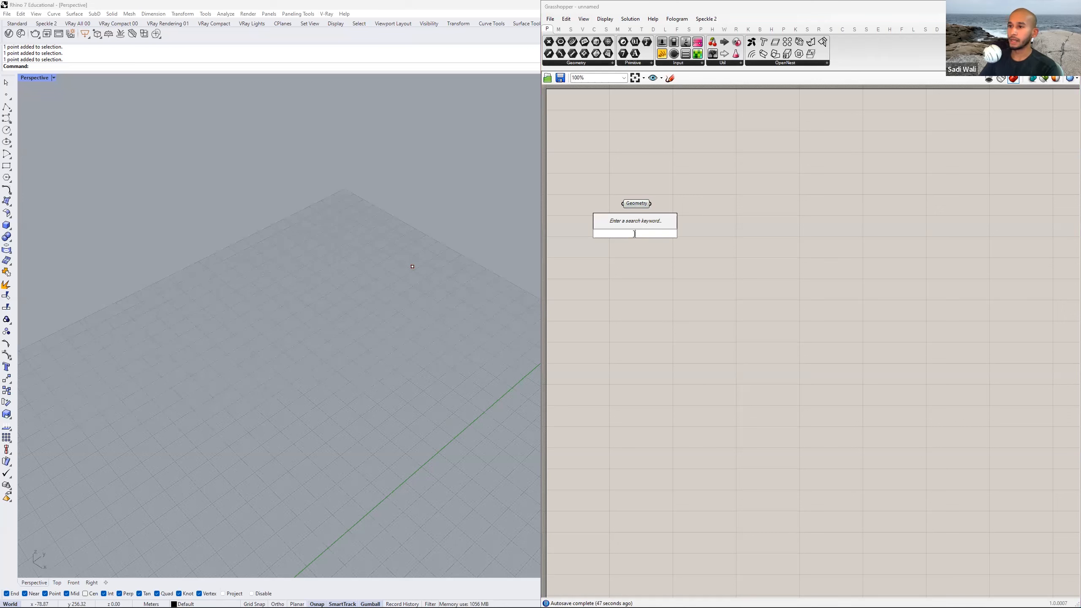
Replace the Geometry parameter on the canvas with a Point parameter.
{"action": "left_click", "coordinate": [611, 65]}
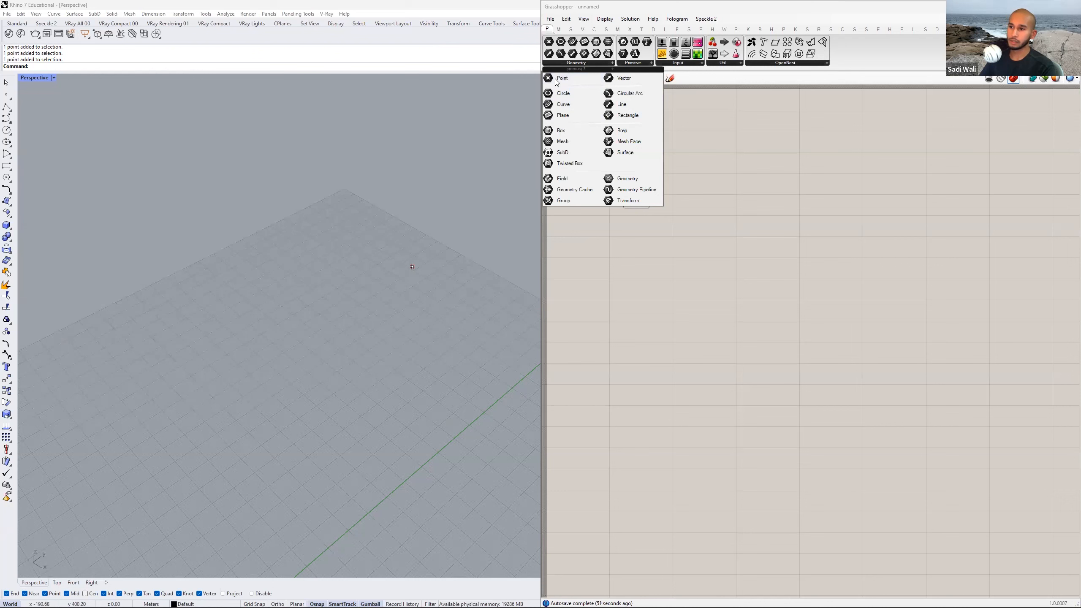
{"action": "left_click_drag", "start_coordinate": [622, 178], "coordinate": [638, 190]}
{"action": "key", "text": "Delete"}
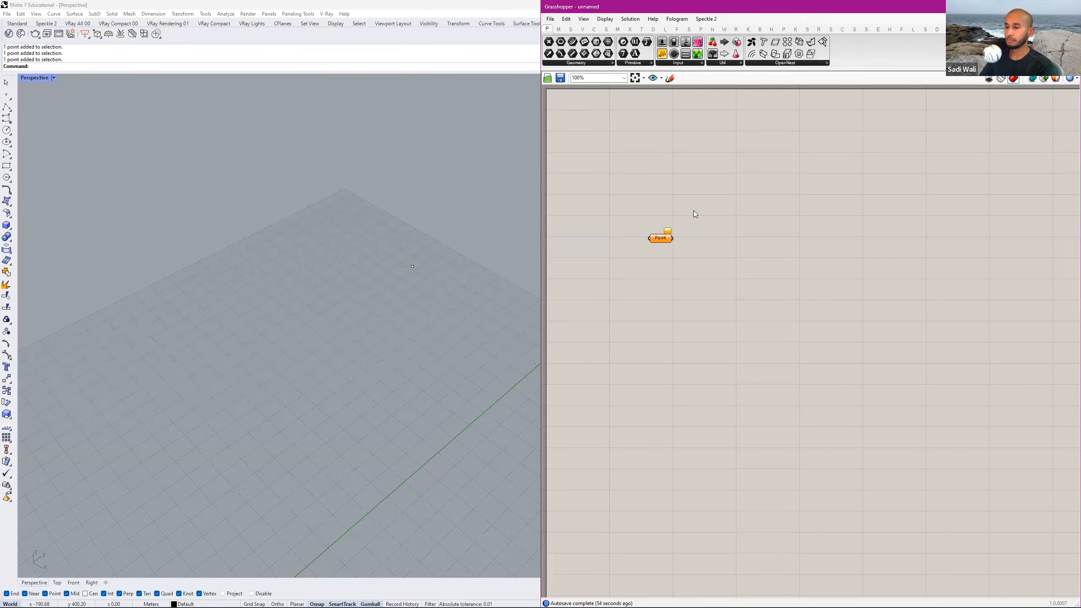
{"action": "double_click", "coordinate": [651, 250]}
{"action": "type", "text": "point"}
{"action": "key", "text": "Return"}
{"action": "scroll", "coordinate": [646, 251], "scroll_direction": "up", "scroll_amount": 2}
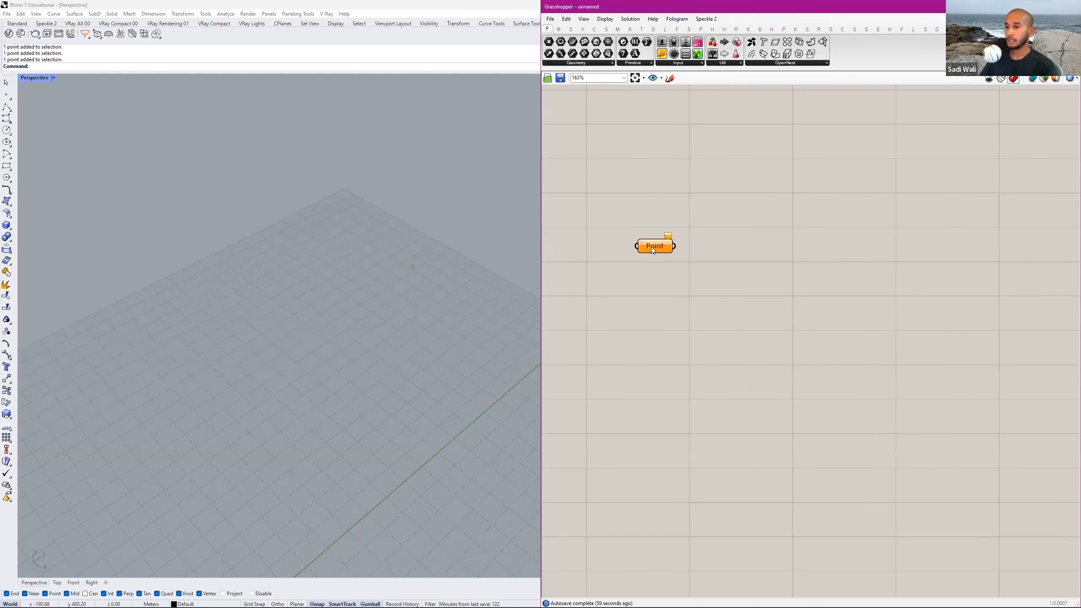
Set the Point parameter to reference the single point placed in Rhino.
{"action": "right_click", "coordinate": [652, 247]}
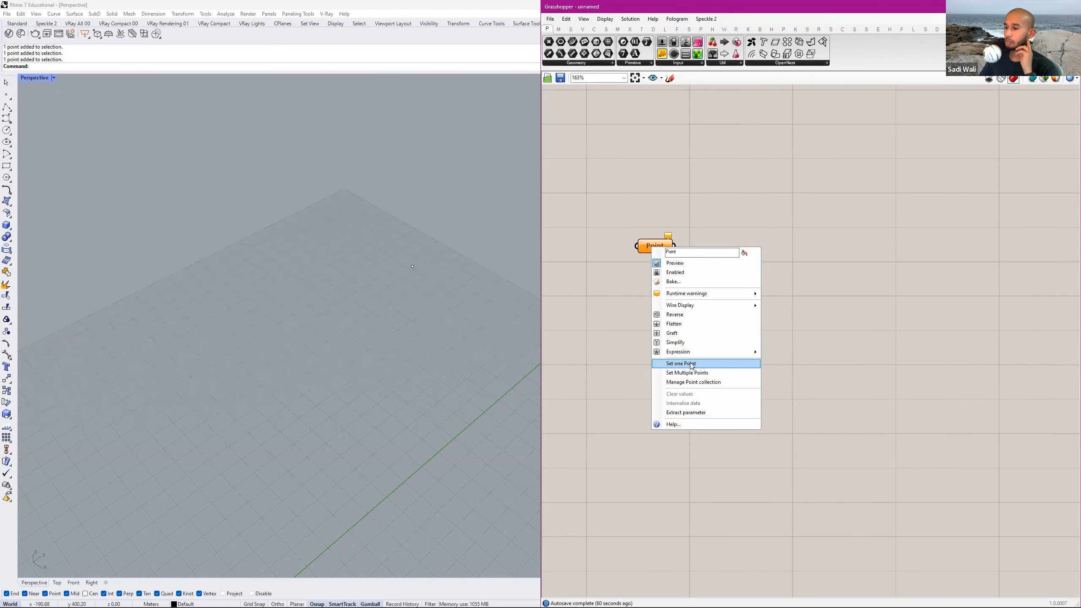
{"action": "left_click", "coordinate": [690, 364]}
{"action": "left_click", "coordinate": [413, 269]}
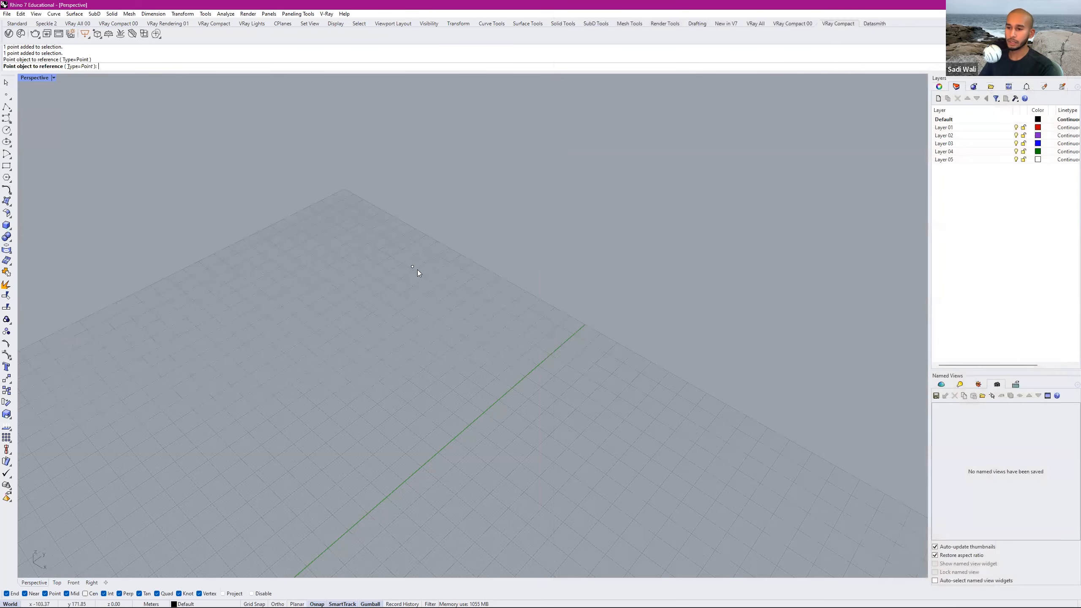
Hide the original Rhino point so only its Grasshopper preview is displayed in the Perspective view.
{"action": "left_click_drag", "start_coordinate": [363, 309], "coordinate": [361, 309]}
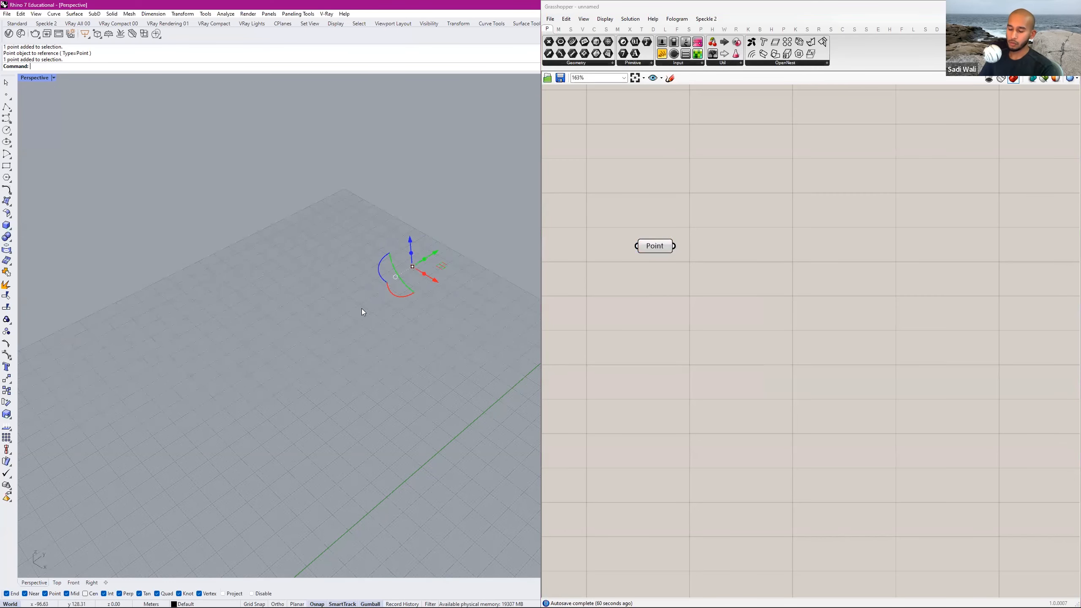
{"action": "type", "text": "Hide"}
{"action": "key", "text": "Return"}
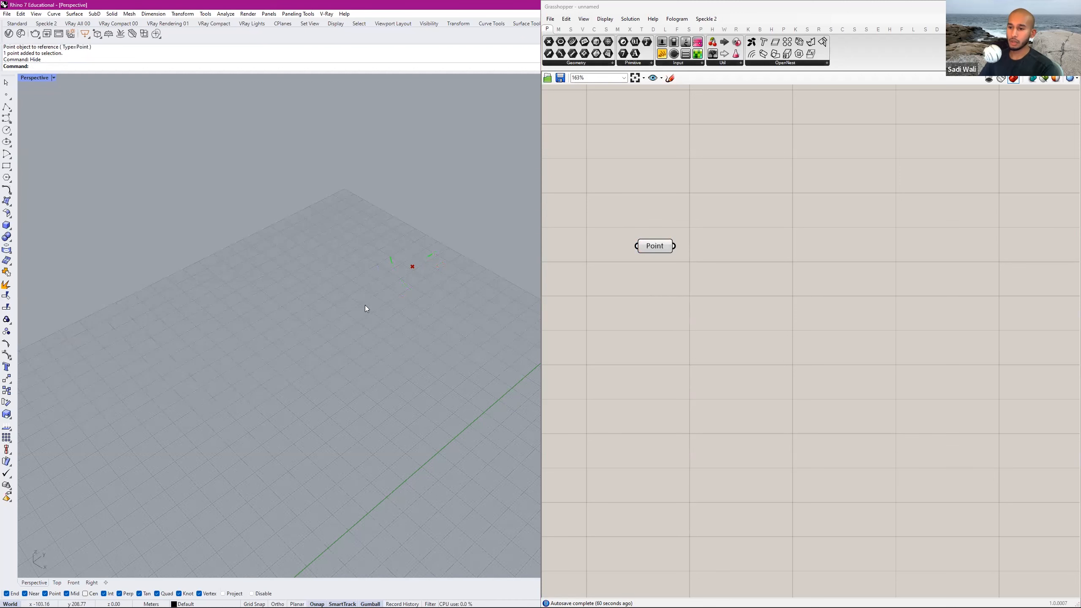
{"action": "scroll", "coordinate": [418, 249], "scroll_direction": "up", "scroll_amount": 1}
{"action": "right_click_drag", "start_coordinate": [392, 282], "coordinate": [442, 255]}
Select the Point parameter on the canvas to highlight its preview in Rhino.
{"action": "left_click", "coordinate": [663, 243]}
{"action": "left_click", "coordinate": [666, 249]}
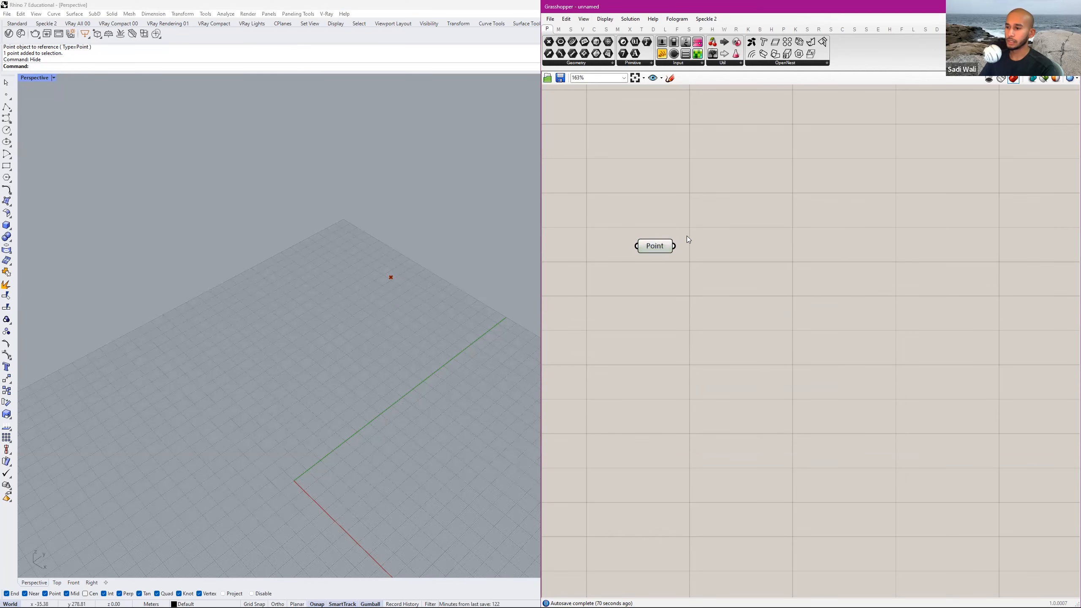
{"action": "scroll", "coordinate": [688, 240], "scroll_direction": "down", "scroll_amount": 4}
{"action": "scroll", "coordinate": [677, 247], "scroll_direction": "up", "scroll_amount": 2}
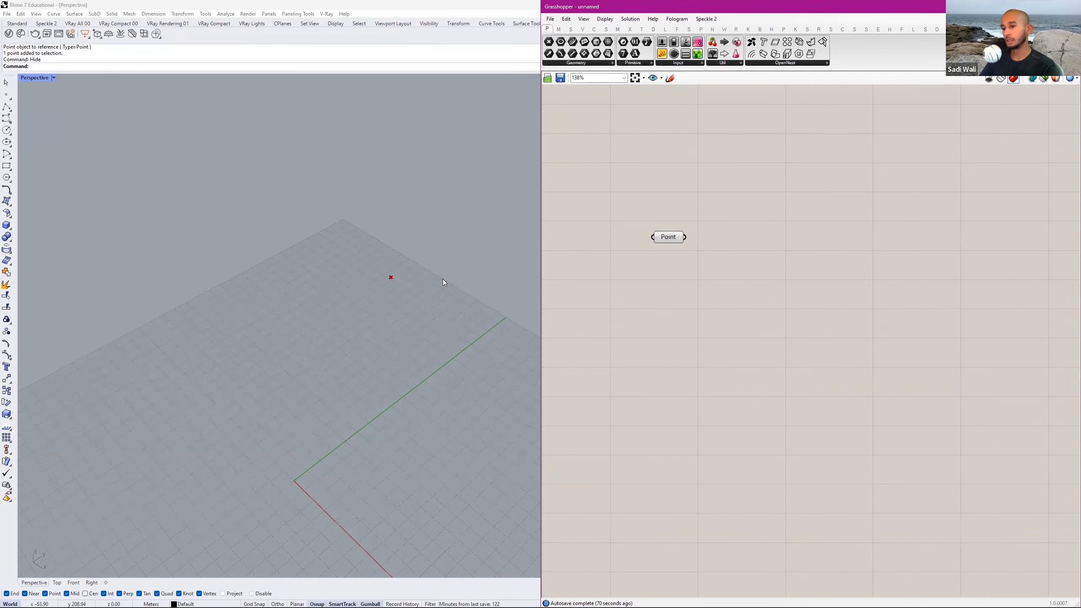
{"action": "right_click_drag", "start_coordinate": [649, 244], "coordinate": [587, 256]}
{"action": "left_click", "coordinate": [615, 247]}
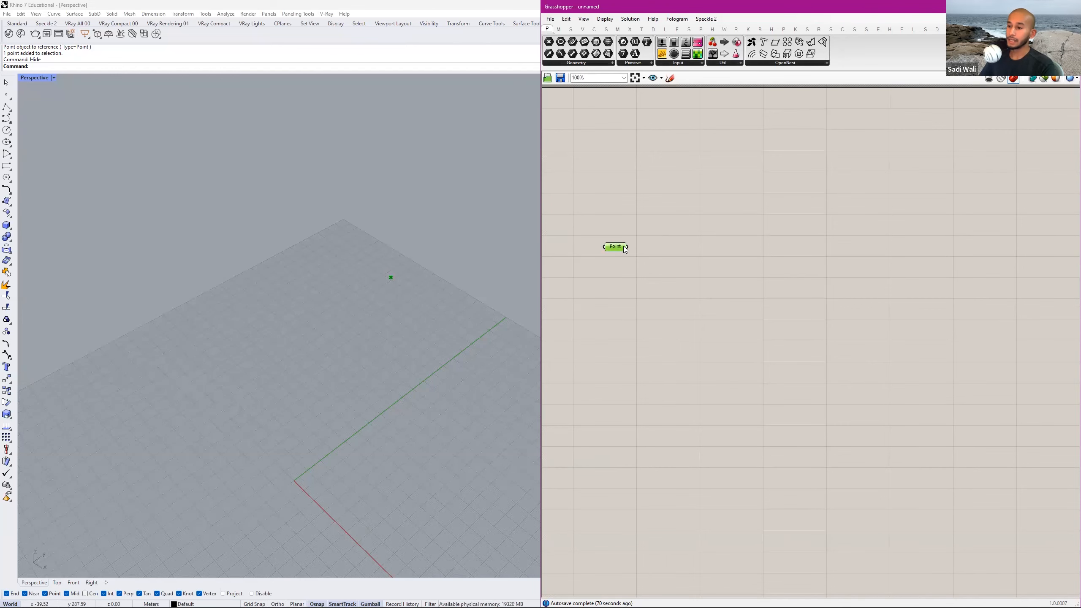
Consult the floorplan oval in the homework PDF and add an Ellipse component beside the Point parameter in Grasshopper.
{"action": "key", "text": "alt+Tab"}
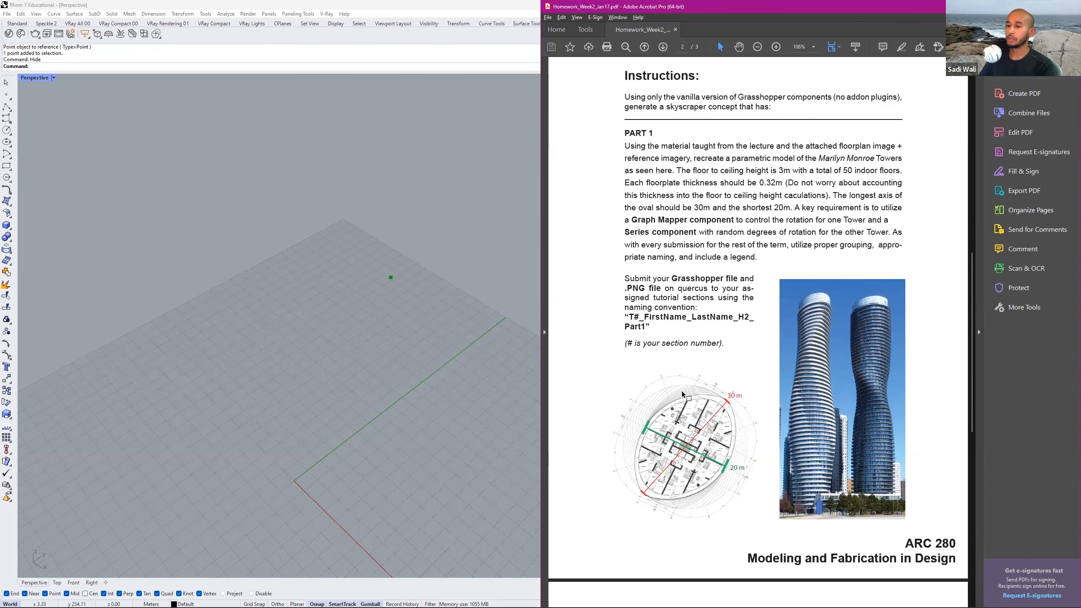
{"action": "key", "text": "alt+Tab"}
{"action": "double_click", "coordinate": [665, 248]}
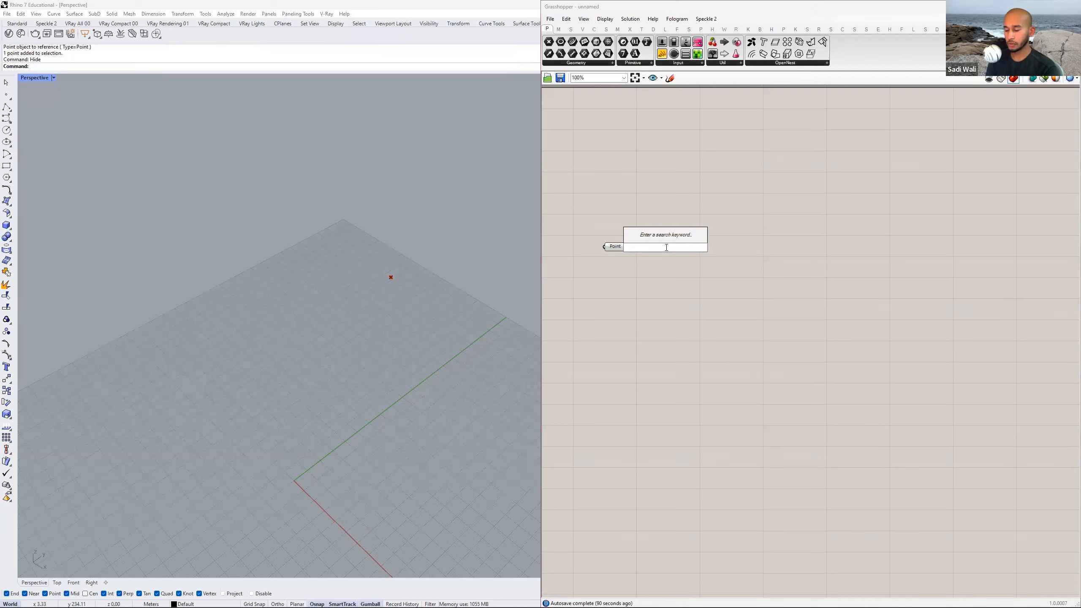
{"action": "type", "text": "ellipse"}
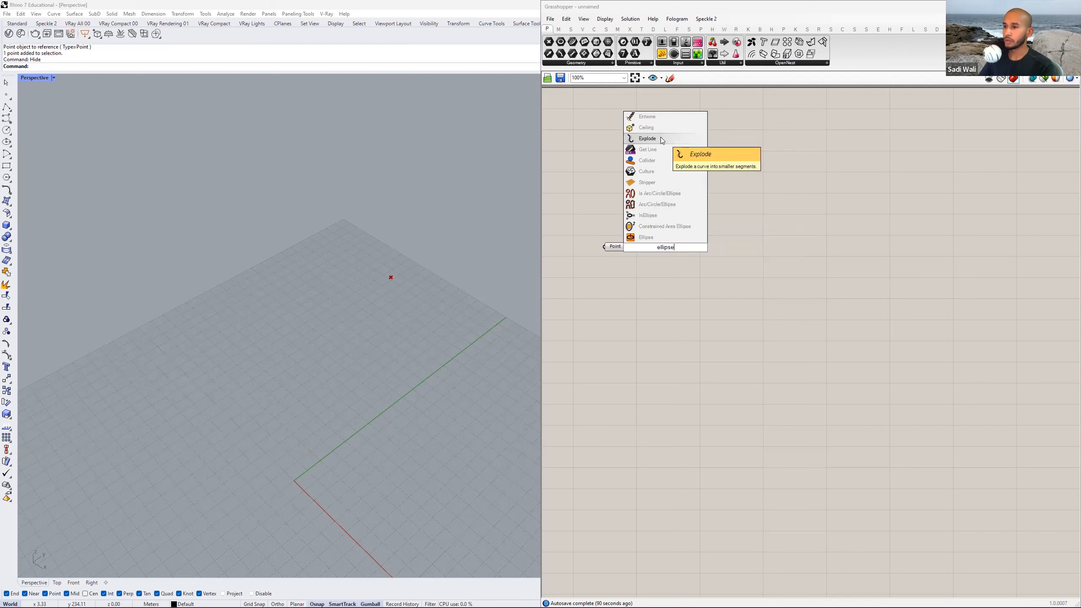
{"action": "left_click", "coordinate": [653, 239]}
{"action": "scroll", "coordinate": [668, 252], "scroll_direction": "up", "scroll_amount": 3}
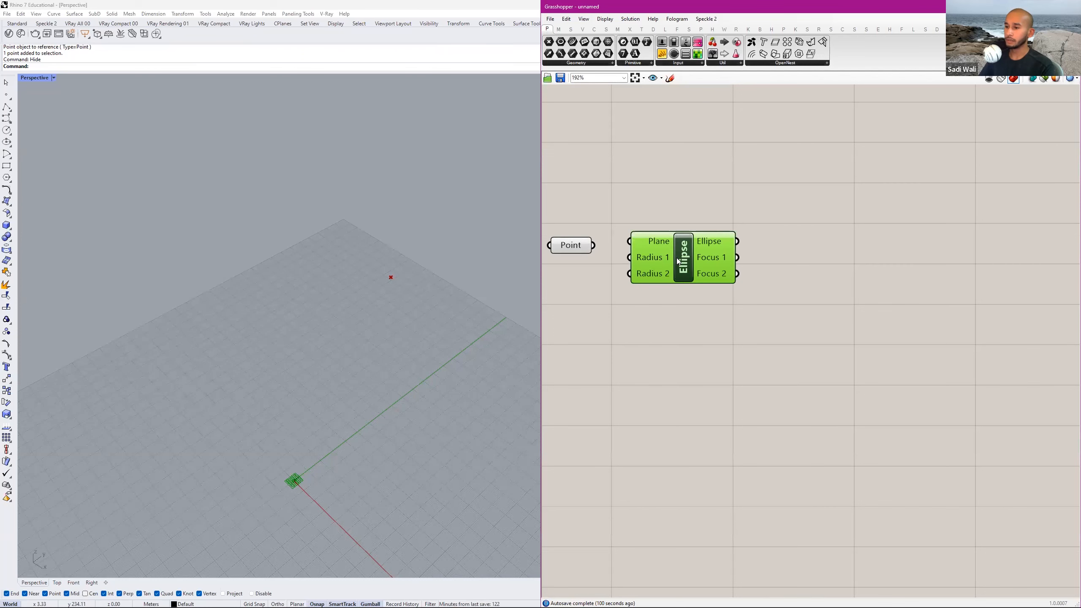
{"action": "right_click_drag", "start_coordinate": [678, 258], "coordinate": [742, 246]}
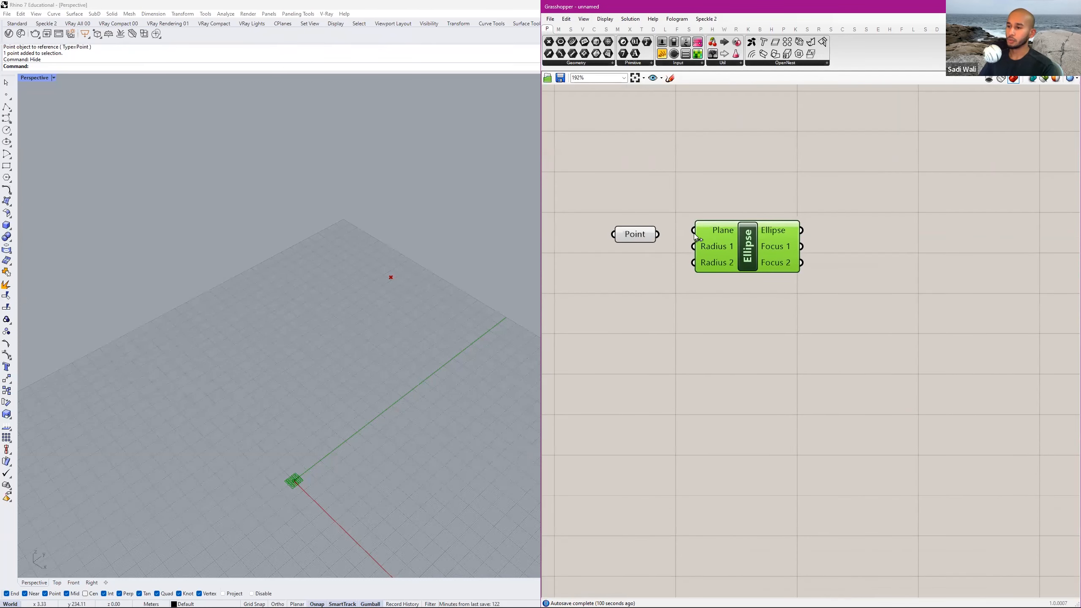
Move the Ellipse component away from the Point parameter and connect the Point output to the ellipse's Plane input.
{"action": "left_click_drag", "start_coordinate": [743, 245], "coordinate": [794, 272]}
{"action": "left_click", "coordinate": [665, 238]}
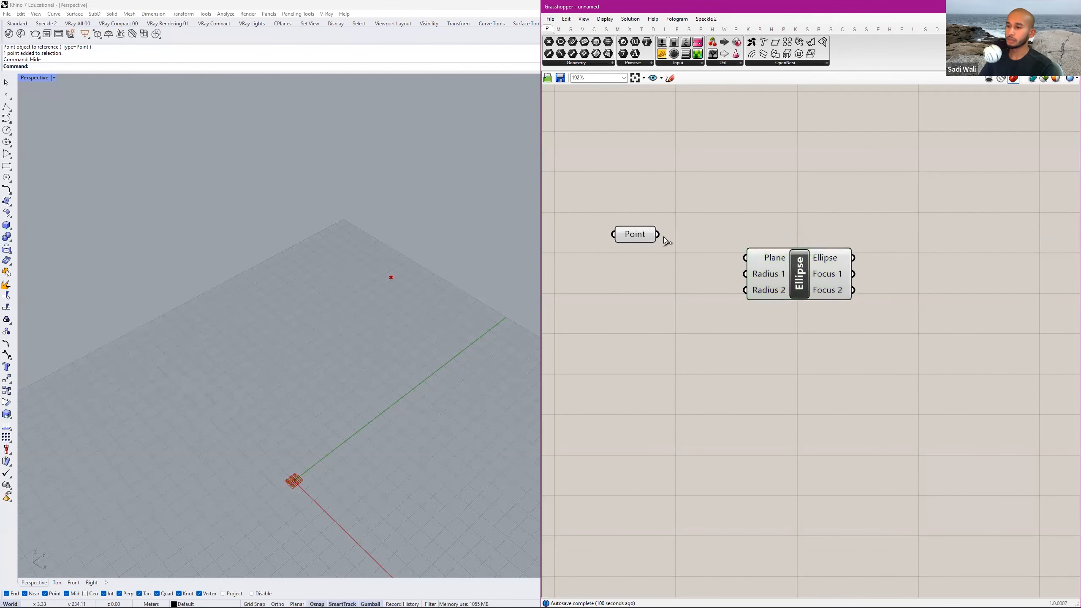
{"action": "left_click_drag", "start_coordinate": [658, 238], "coordinate": [788, 261]}
{"action": "scroll", "coordinate": [390, 277], "scroll_direction": "up", "scroll_amount": 5}
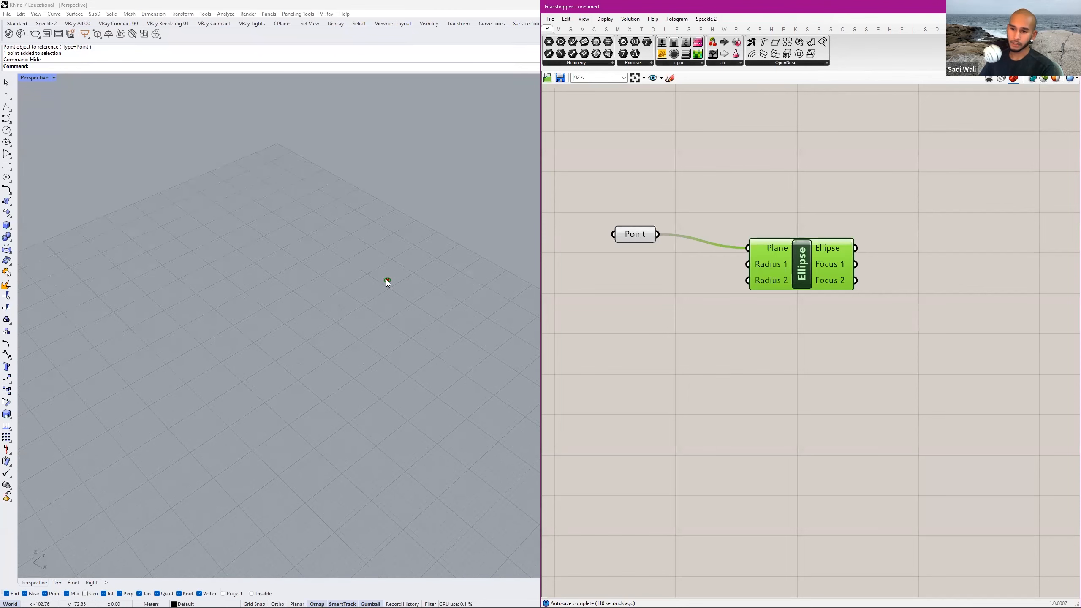
{"action": "left_click", "coordinate": [698, 281]}
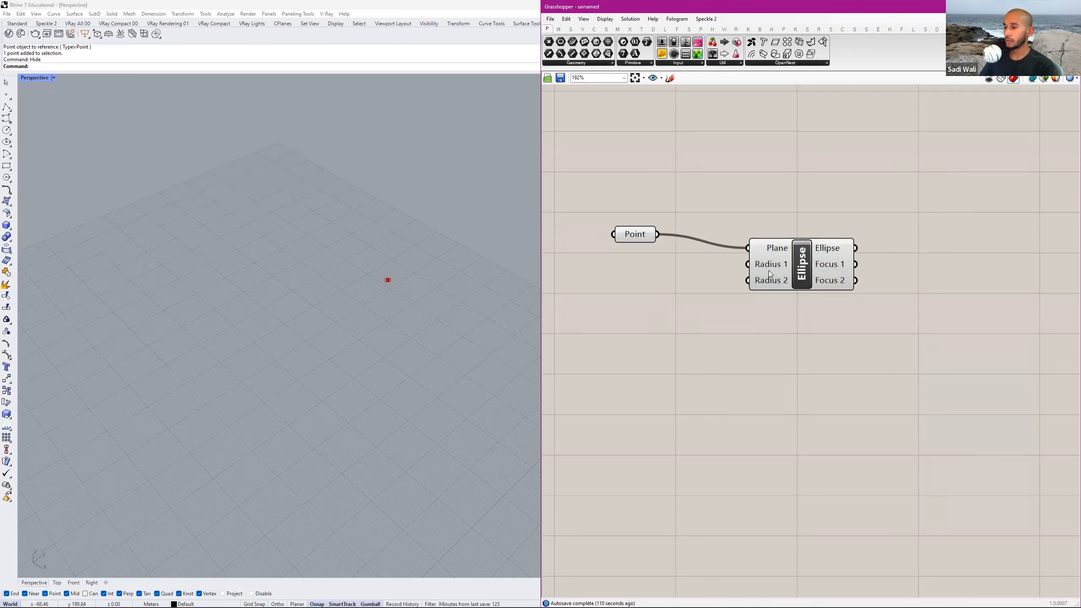
Add a number slider below the Point parameter, next to the ellipse's radius inputs.
{"action": "mouse_move", "coordinate": [769, 267]}
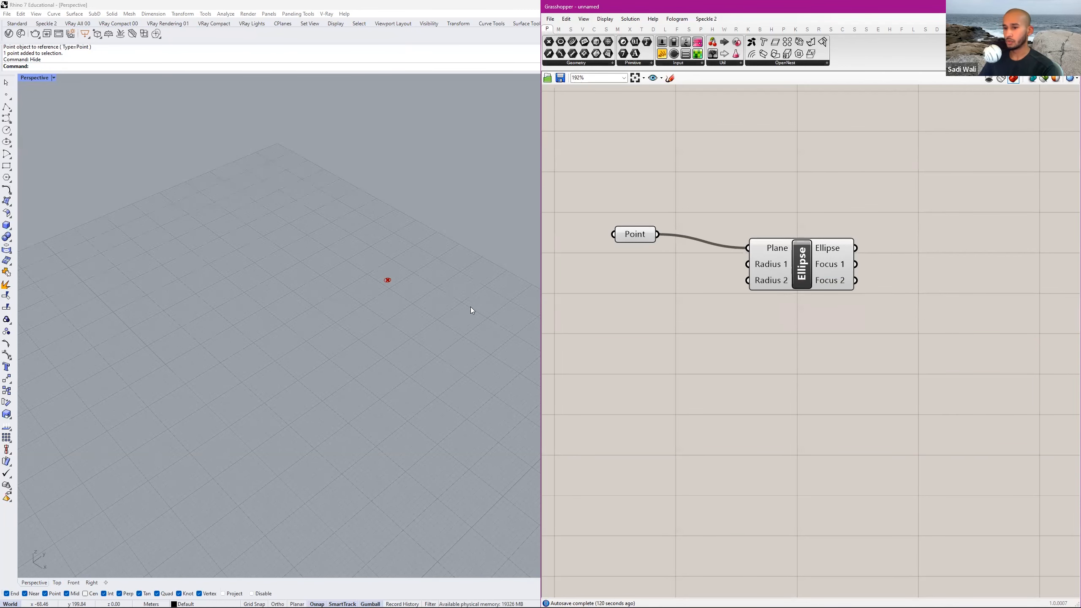
{"action": "scroll", "coordinate": [786, 318], "scroll_direction": "down", "scroll_amount": 5}
{"action": "scroll", "coordinate": [745, 322], "scroll_direction": "up", "scroll_amount": 3}
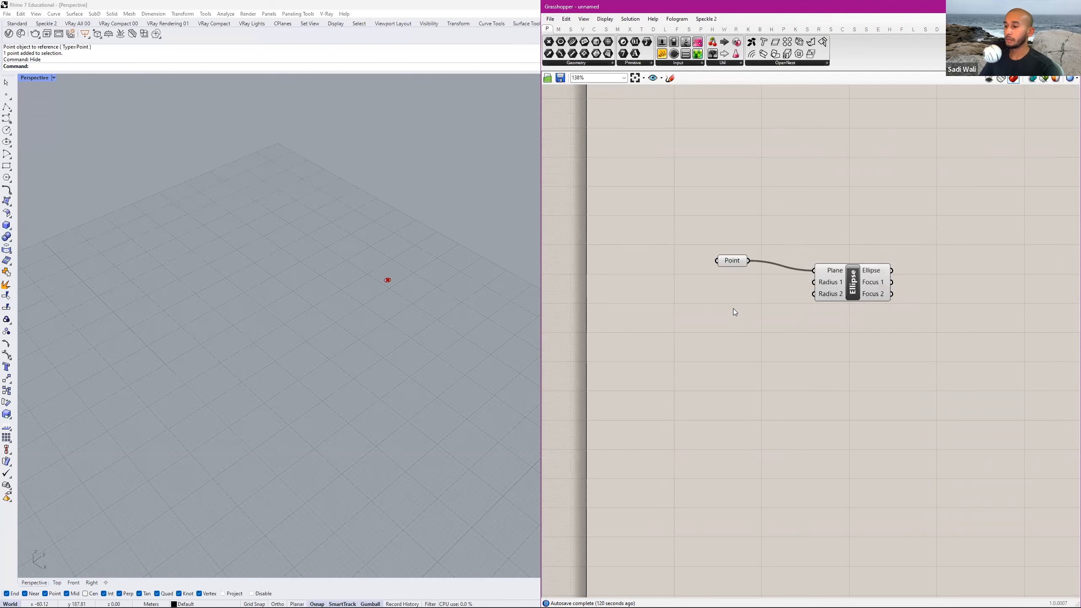
{"action": "double_click", "coordinate": [712, 298]}
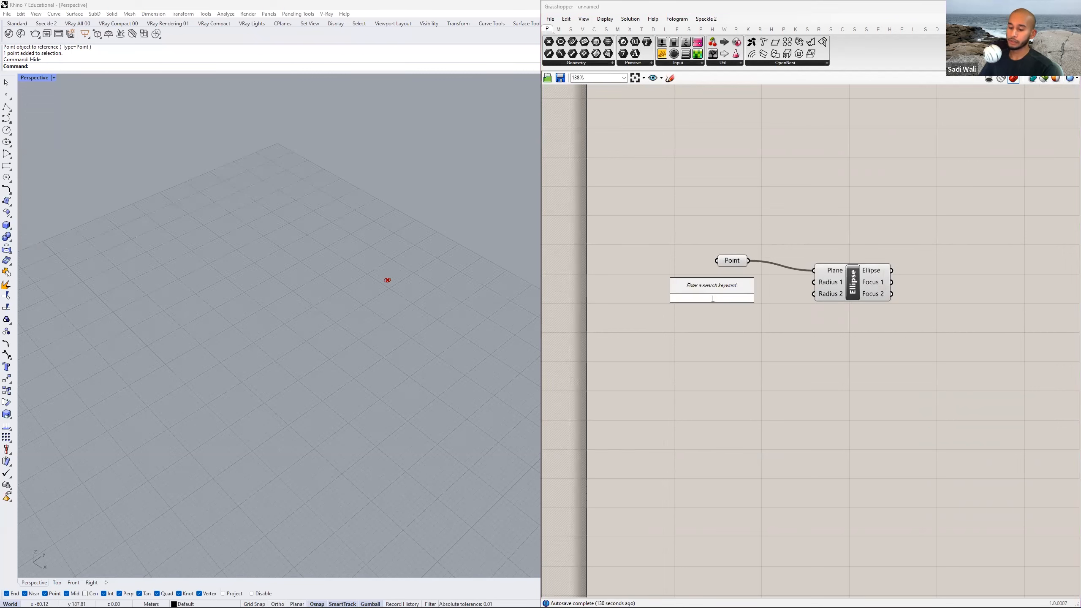
{"action": "type", "text": "number slider"}
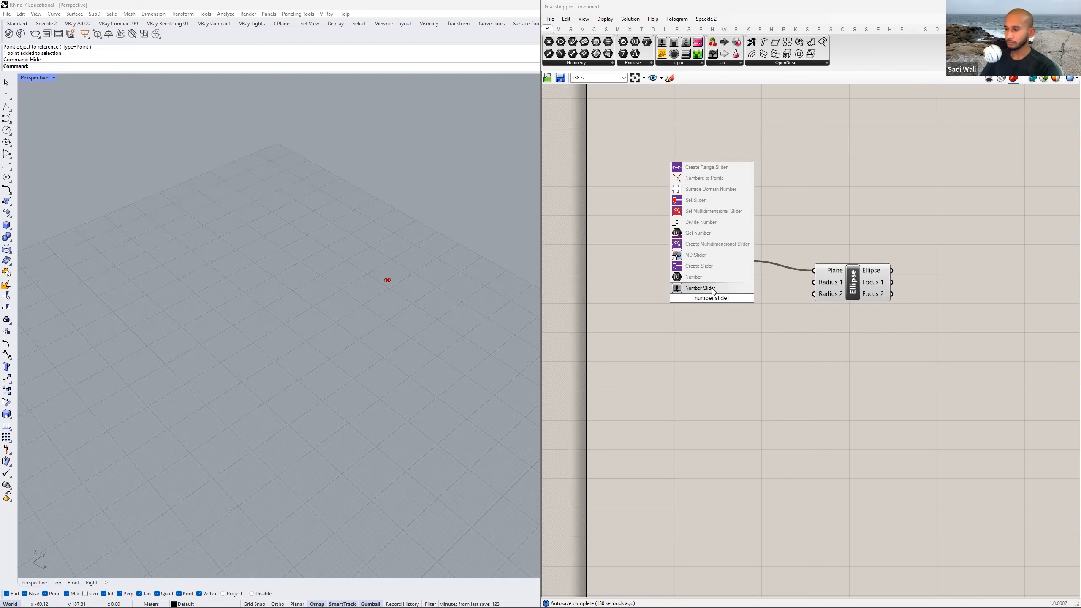
{"action": "left_click", "coordinate": [713, 289]}
Configure the number slider with a maximum of 50 and one decimal digit.
{"action": "double_click", "coordinate": [682, 299]}
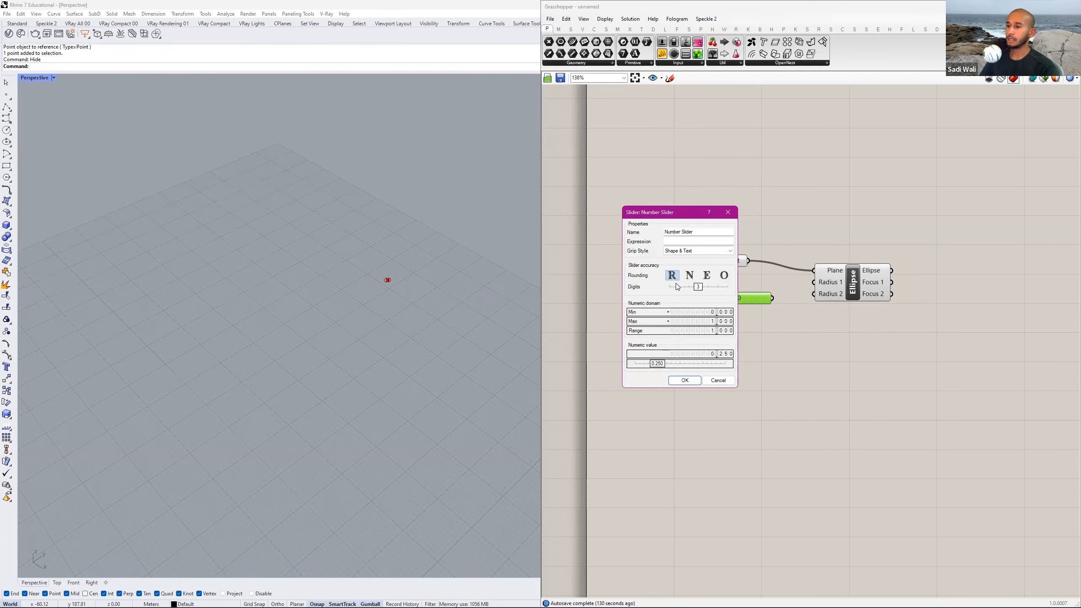
{"action": "double_click", "coordinate": [718, 323]}
{"action": "type", "text": "50"}
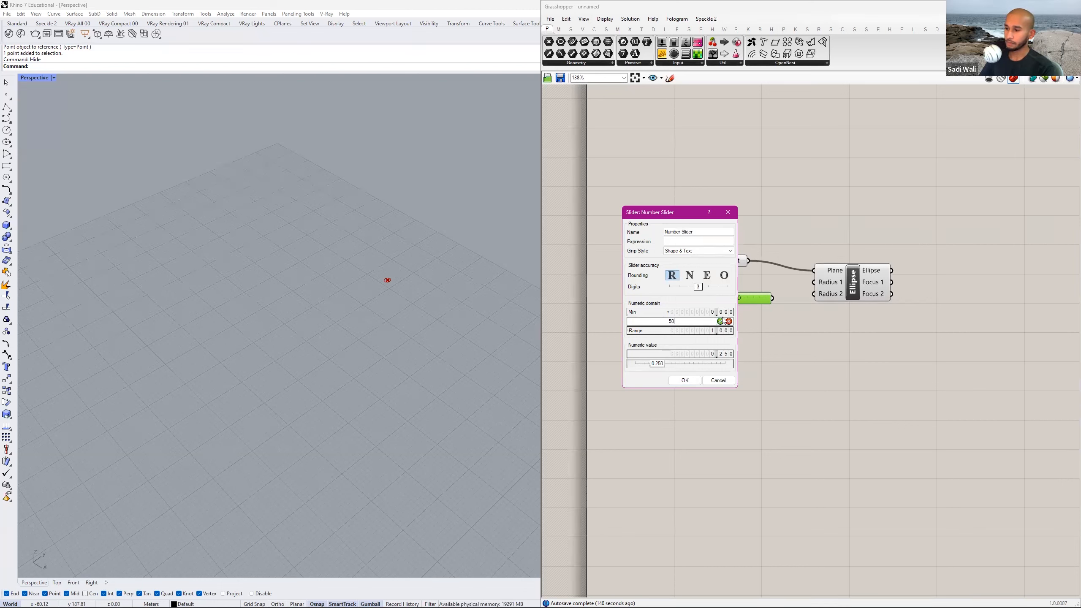
{"action": "left_click", "coordinate": [721, 321]}
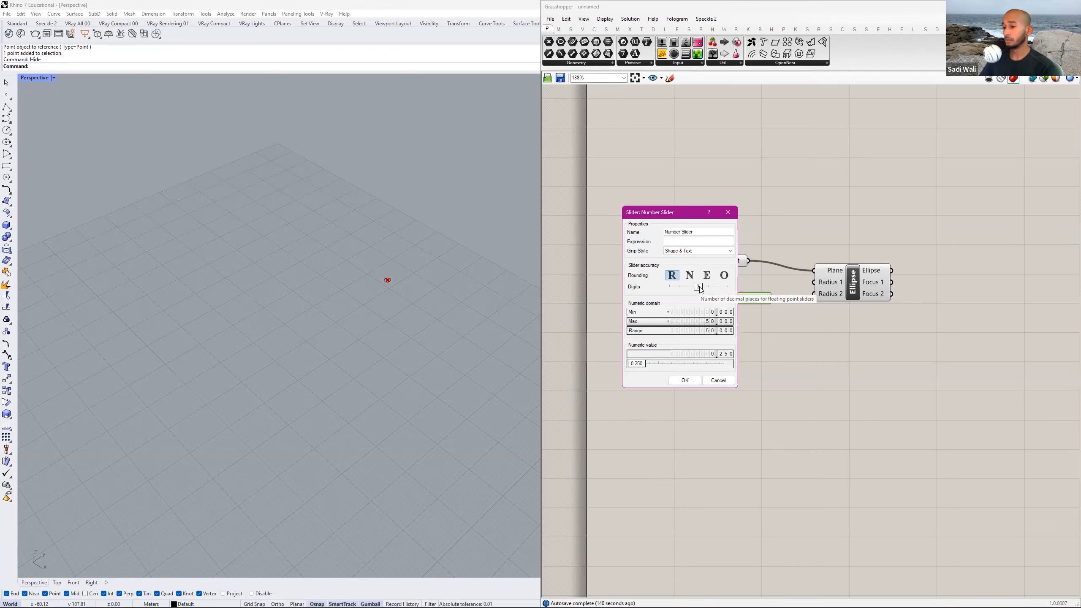
{"action": "left_click_drag", "start_coordinate": [698, 287], "coordinate": [680, 288]}
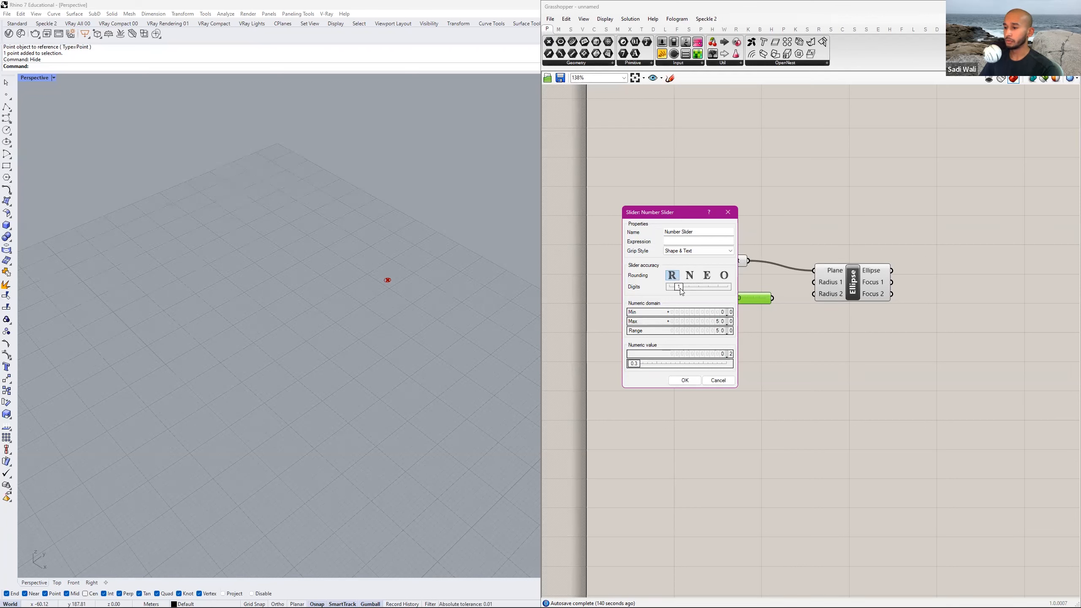
{"action": "left_click", "coordinate": [685, 381]}
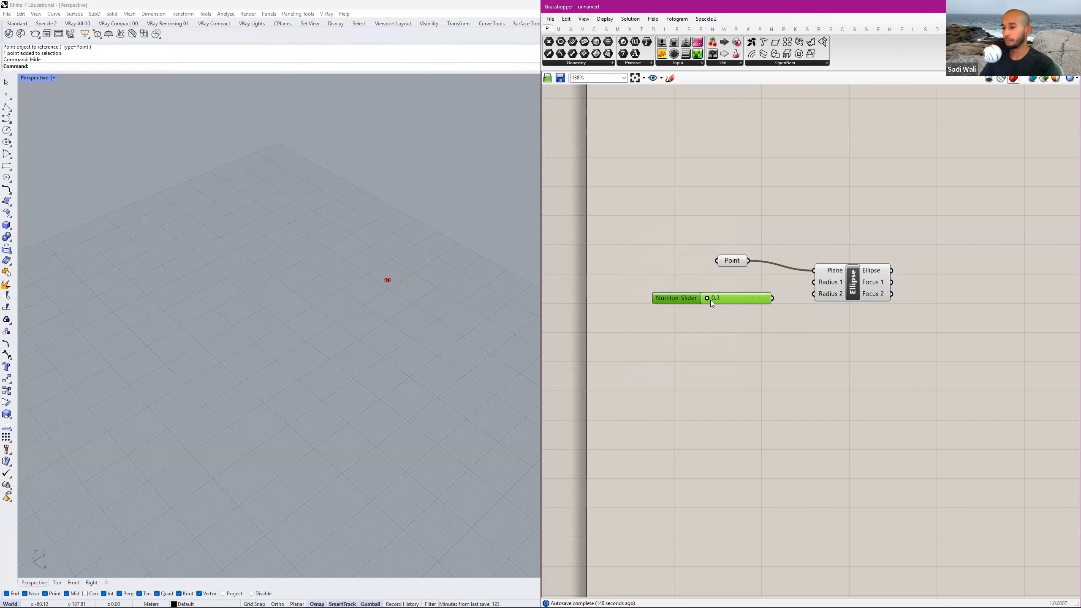
Set the number slider's value to 30 and place a duplicate of it directly below.
{"action": "double_click", "coordinate": [725, 298]}
{"action": "left_click", "coordinate": [730, 307]}
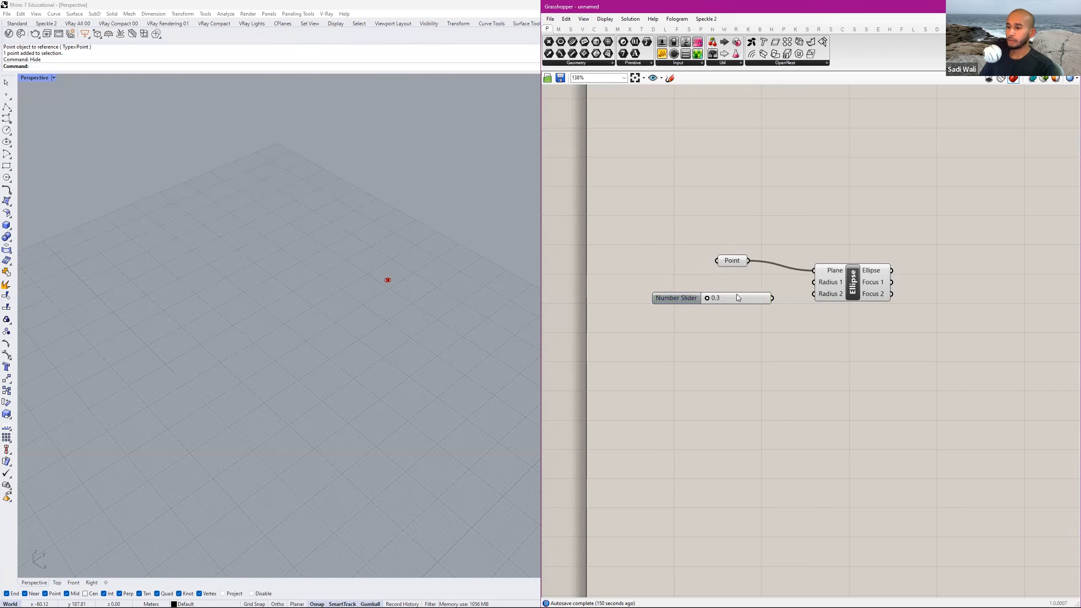
{"action": "double_click", "coordinate": [740, 303]}
{"action": "type", "text": "30"}
{"action": "key", "text": "Return"}
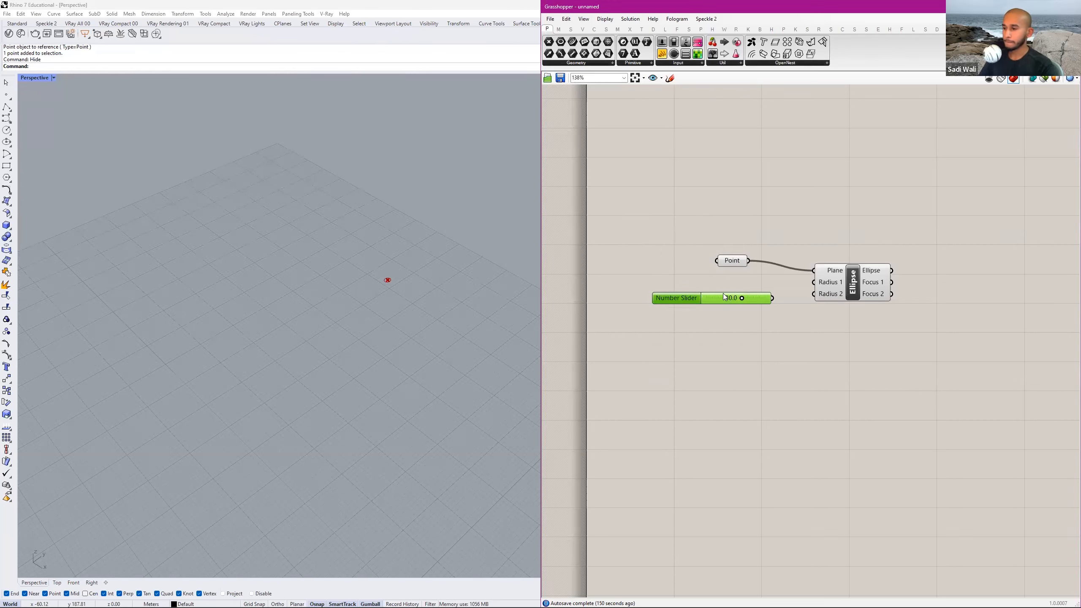
{"action": "left_click_drag", "start_coordinate": [720, 298], "coordinate": [722, 313], "text": "alt"}
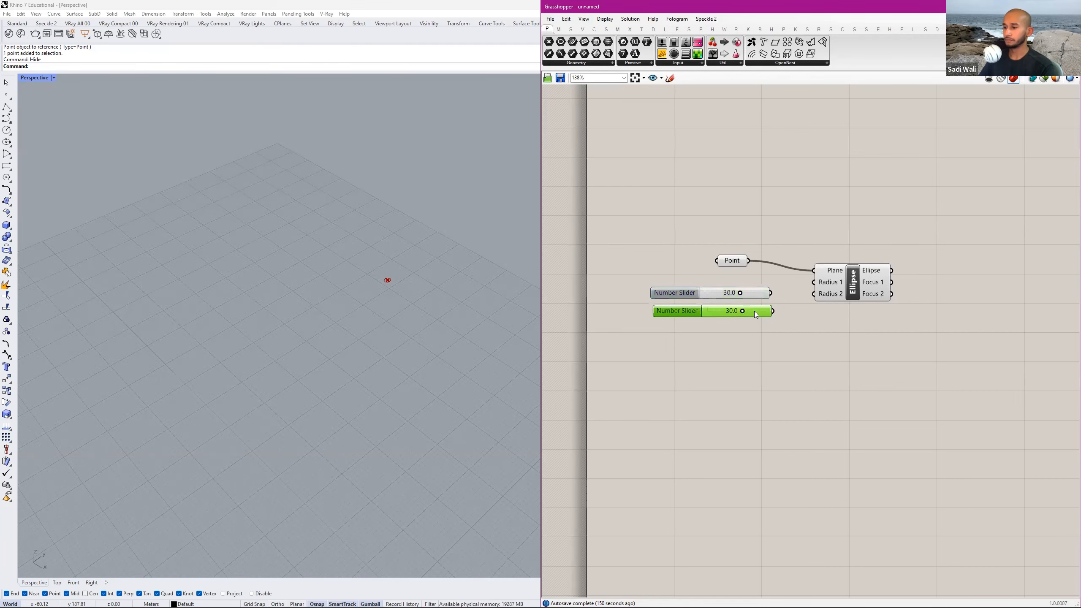
Set the lower number slider's value to 15 and change it to 20.
{"action": "scroll", "coordinate": [751, 314], "scroll_direction": "up", "scroll_amount": 3}
{"action": "double_click", "coordinate": [750, 313]}
{"action": "type", "text": "15"}
{"action": "key", "text": "Return"}
{"action": "key", "text": "alt+Tab"}
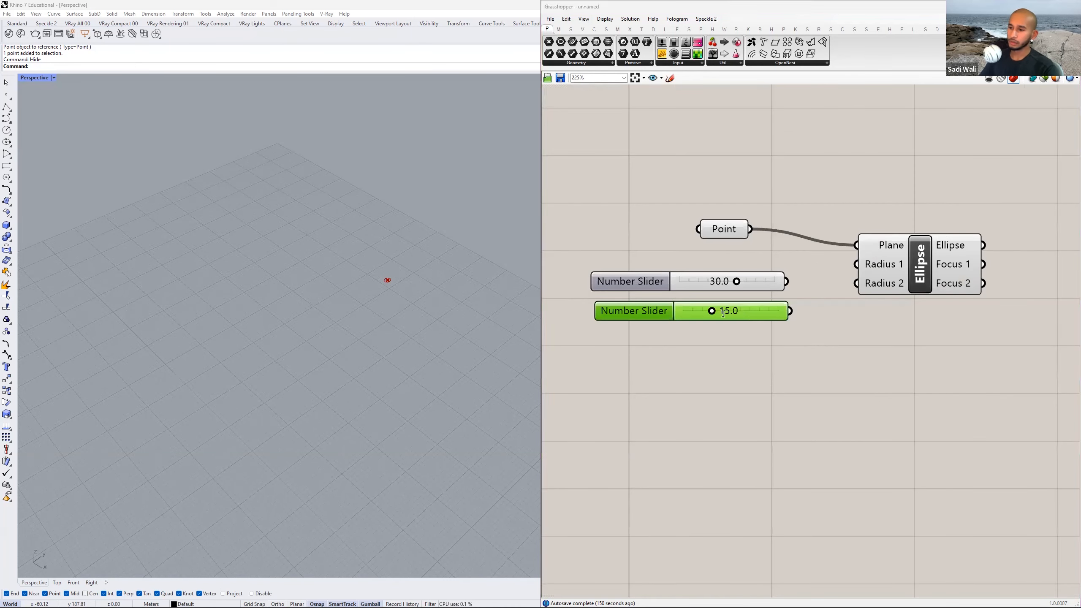
{"action": "key", "text": "alt+Tab"}
{"action": "double_click", "coordinate": [750, 311]}
{"action": "type", "text": "20"}
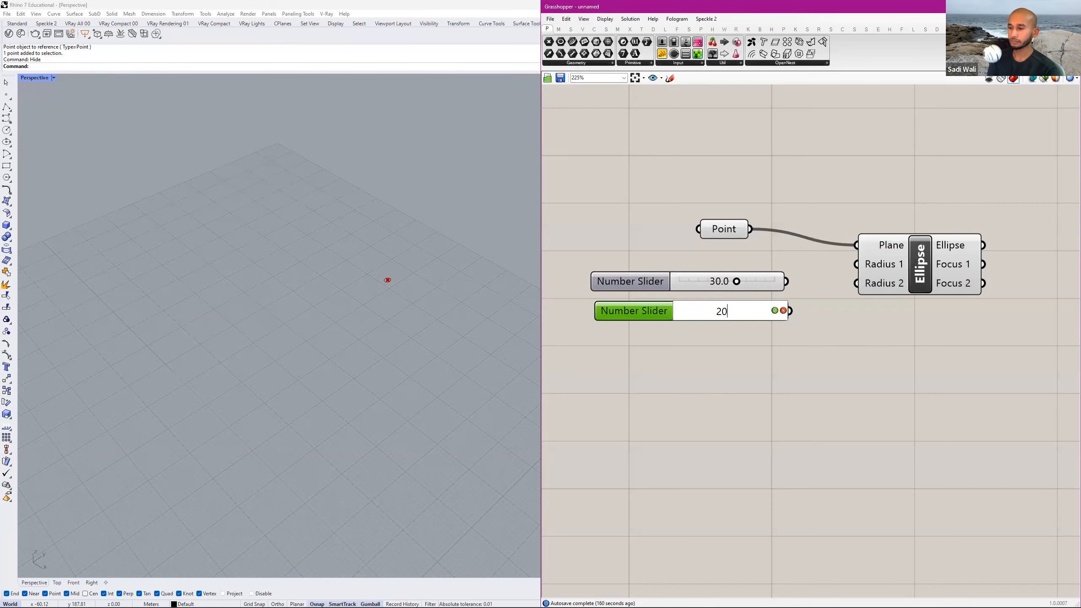
{"action": "key", "text": "Return"}
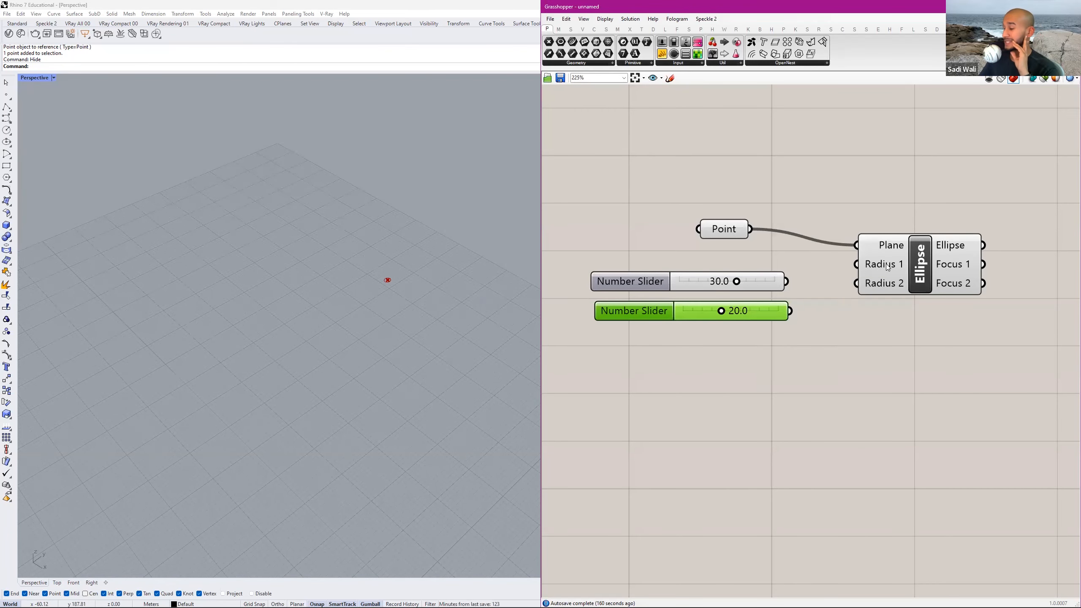
Set the upper number slider's value to 15 and the lower one's to 10.
{"action": "double_click", "coordinate": [737, 282]}
{"action": "type", "text": "15"}
{"action": "key", "text": "Return"}
{"action": "double_click", "coordinate": [747, 314]}
{"action": "type", "text": "10"}
{"action": "key", "text": "Return"}
Connect the upper slider to the ellipse's Radius 1 input and the lower slider to Radius 2.
{"action": "left_click_drag", "start_coordinate": [786, 282], "coordinate": [856, 264]}
{"action": "left_click_drag", "start_coordinate": [790, 311], "coordinate": [857, 284]}
{"action": "right_click_drag", "start_coordinate": [840, 305], "coordinate": [791, 323]}
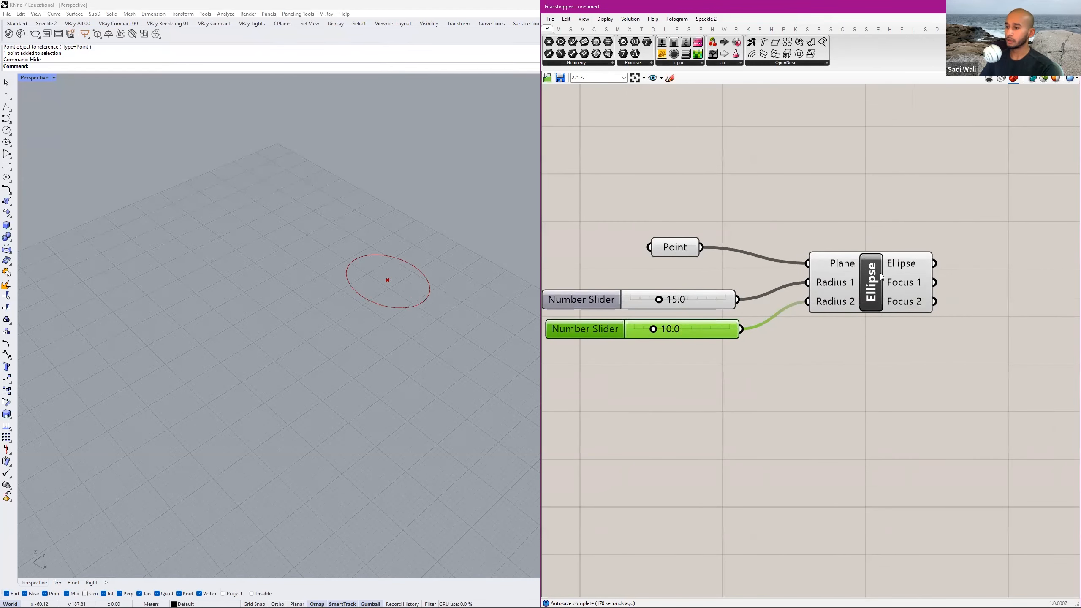
Delete the stray point lying away from the ellipse in the Rhino perspective view.
{"action": "left_click", "coordinate": [844, 284]}
{"action": "left_click_drag", "start_coordinate": [438, 238], "coordinate": [332, 327]}
{"action": "key", "text": "Return"}
{"action": "type", "text": "zs"}
{"action": "key", "text": "Return"}
{"action": "scroll", "coordinate": [479, 283], "scroll_direction": "down", "scroll_amount": 15}
{"action": "right_click_drag", "start_coordinate": [479, 283], "coordinate": [494, 442], "text": "shift"}
{"action": "left_click", "coordinate": [496, 441]}
{"action": "key", "text": "Delete"}
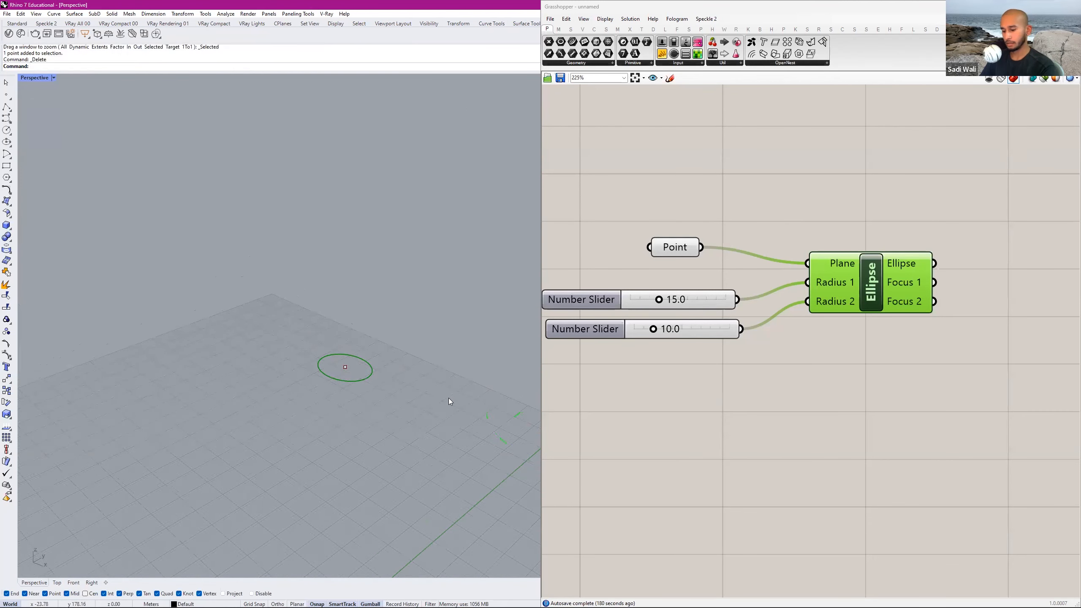
Hide the Rhino point at the centre of the ellipse.
{"action": "left_click", "coordinate": [345, 367]}
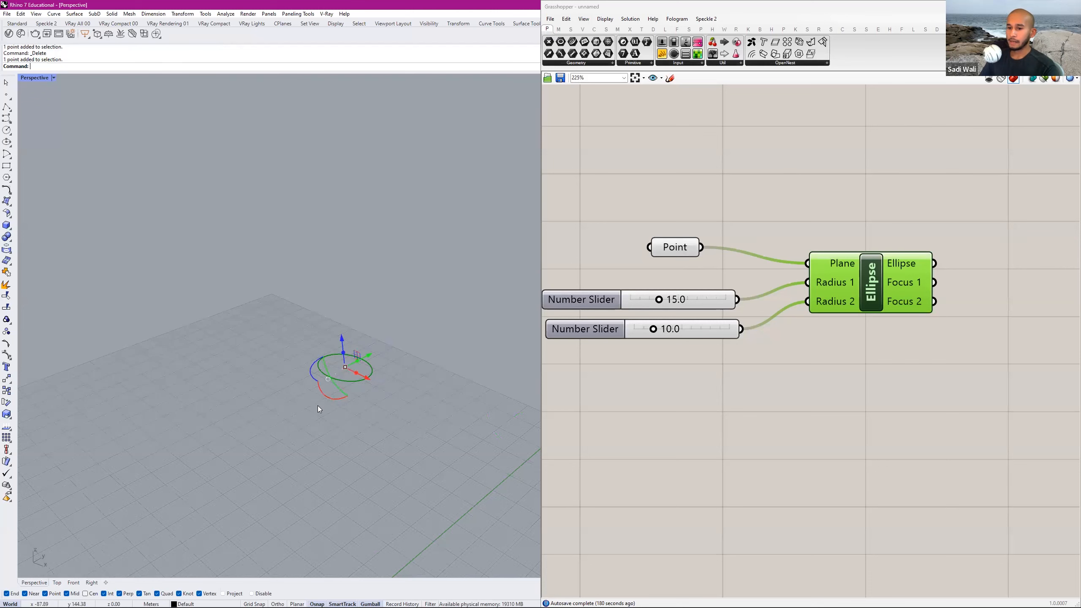
{"action": "type", "text": "Hide"}
{"action": "key", "text": "Return"}
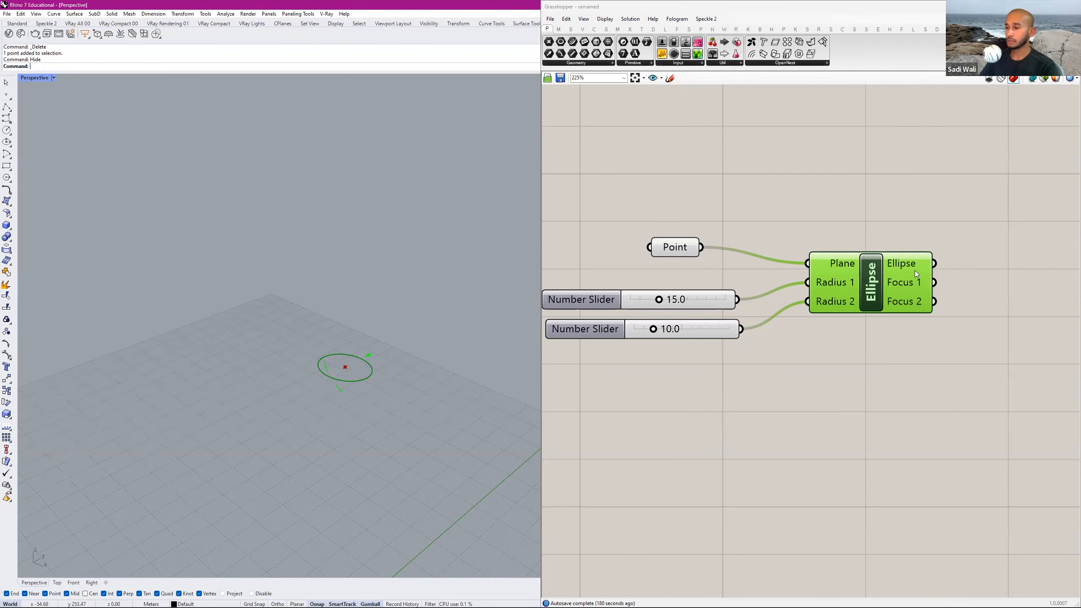
Add a Move component to the canvas, spaced out after the Ellipse component.
{"action": "scroll", "coordinate": [935, 280], "scroll_direction": "down", "scroll_amount": 3}
{"action": "right_click_drag", "start_coordinate": [934, 281], "coordinate": [779, 285]}
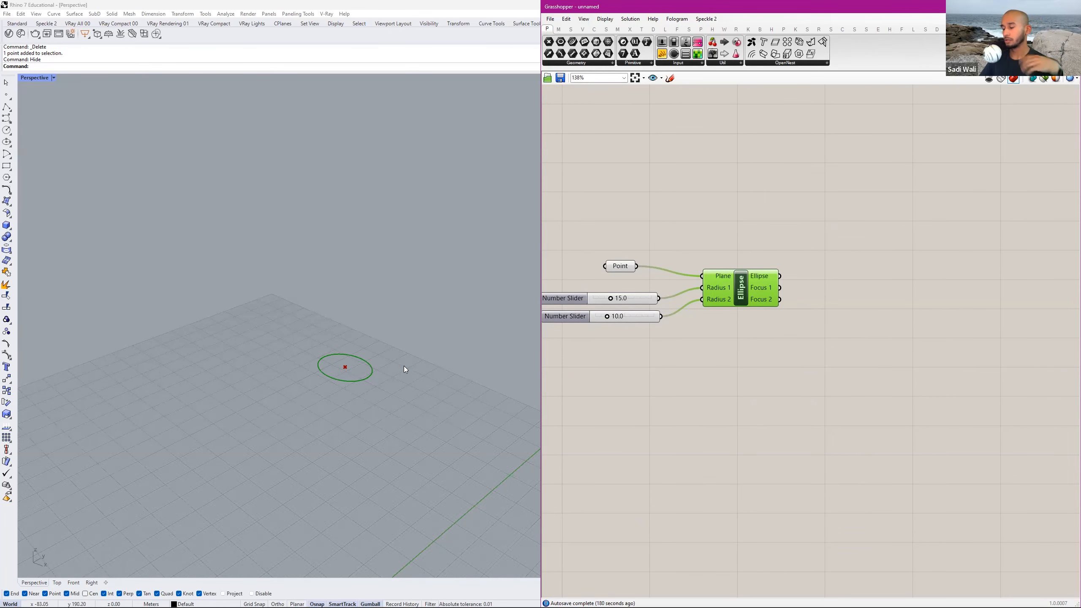
{"action": "scroll", "coordinate": [822, 315], "scroll_direction": "down", "scroll_amount": 2}
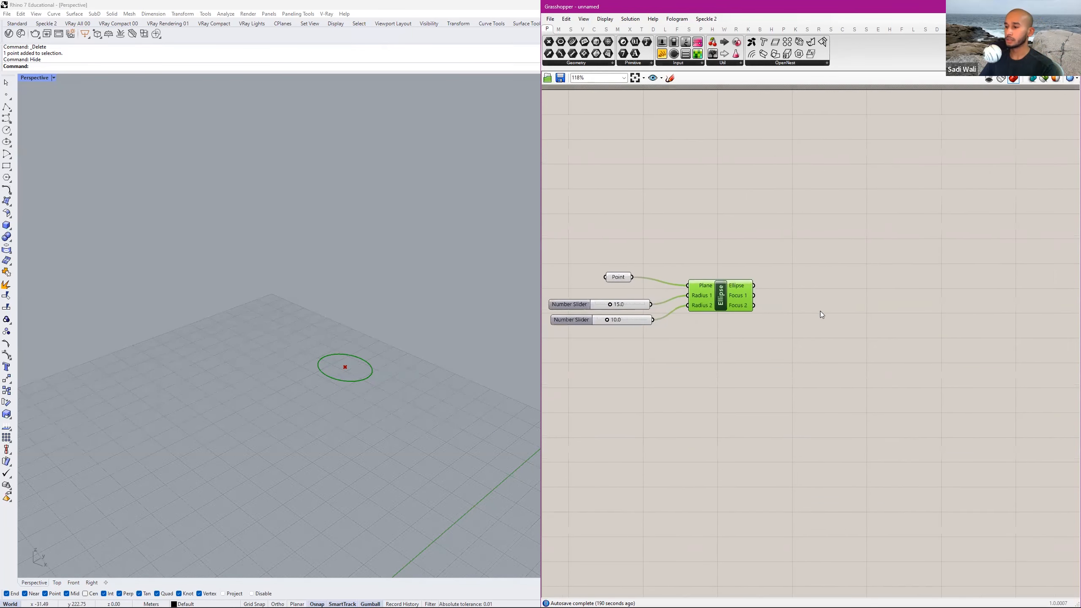
{"action": "double_click", "coordinate": [805, 287]}
{"action": "type", "text": "move"}
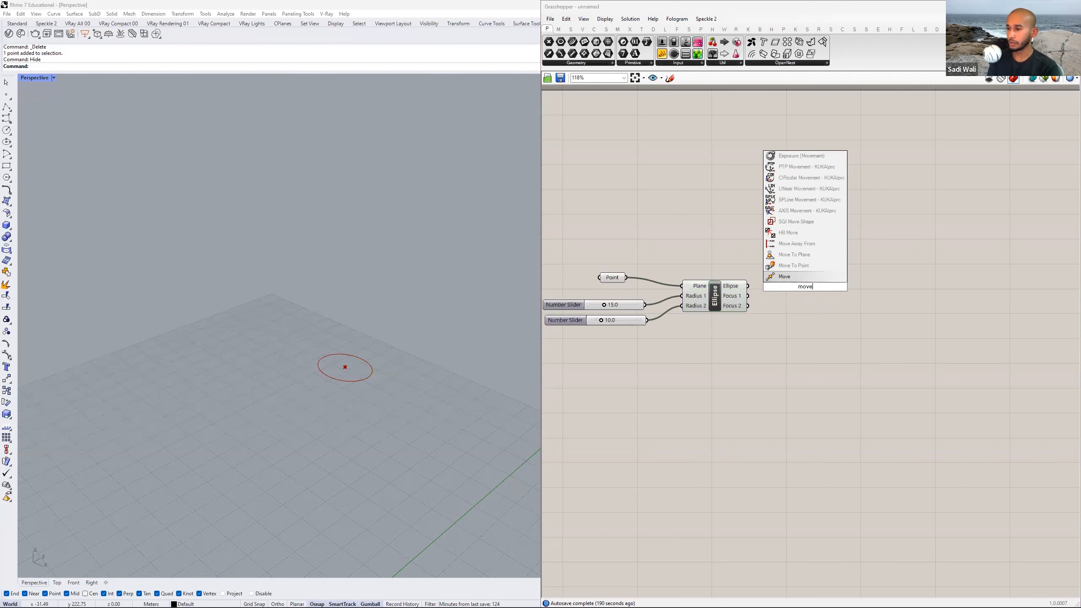
{"action": "key", "text": "Return"}
{"action": "left_click_drag", "start_coordinate": [793, 288], "coordinate": [849, 287]}
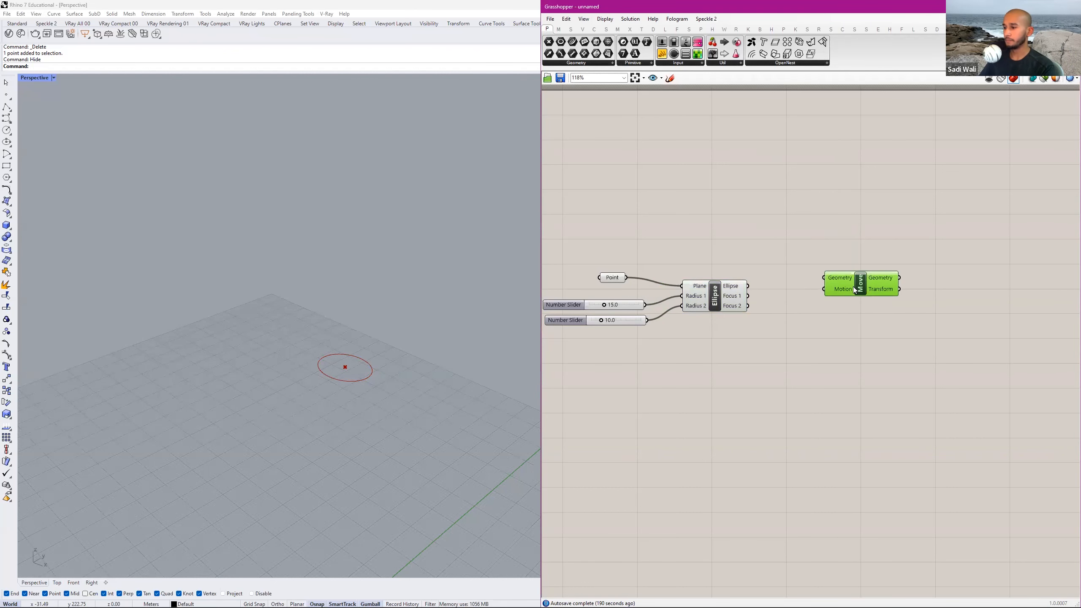
{"action": "right_click_drag", "start_coordinate": [801, 313], "coordinate": [748, 314]}
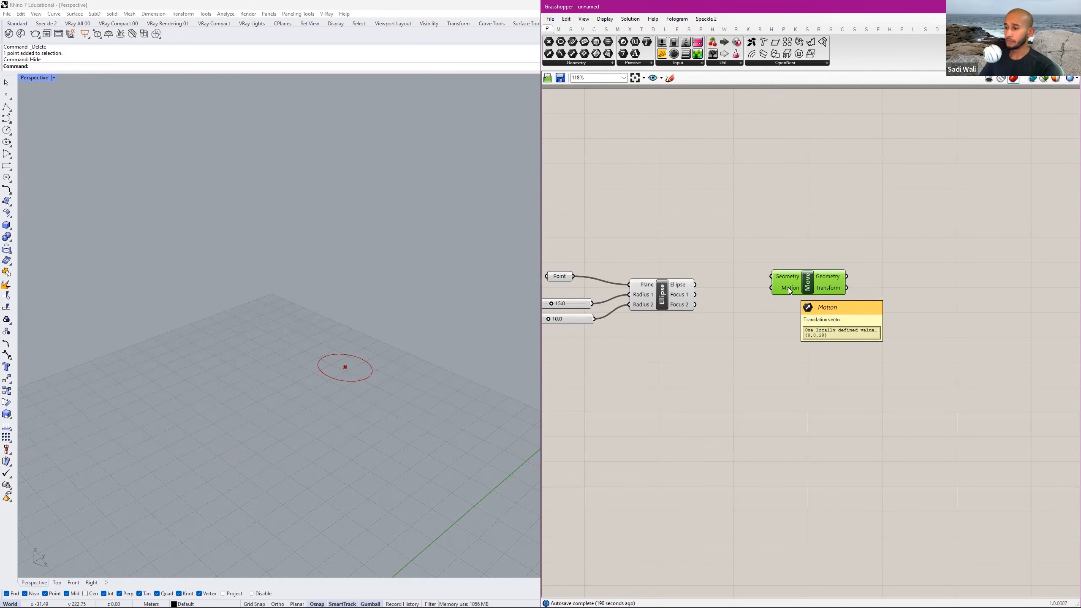
Connect the Ellipse output to the Move component's Geometry input.
{"action": "mouse_move", "coordinate": [784, 277]}
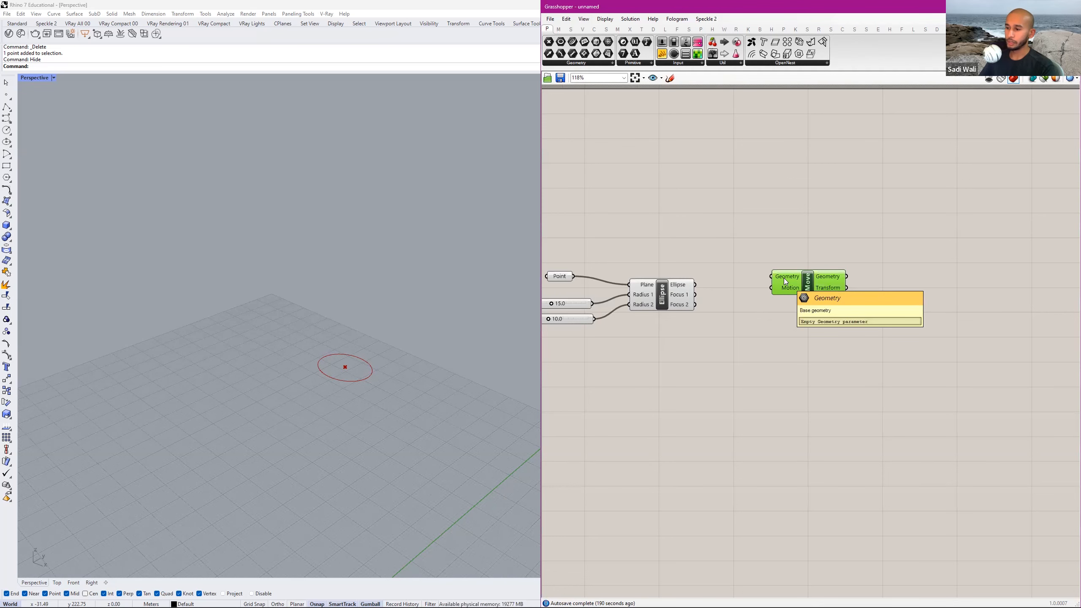
{"action": "left_click", "coordinate": [648, 294]}
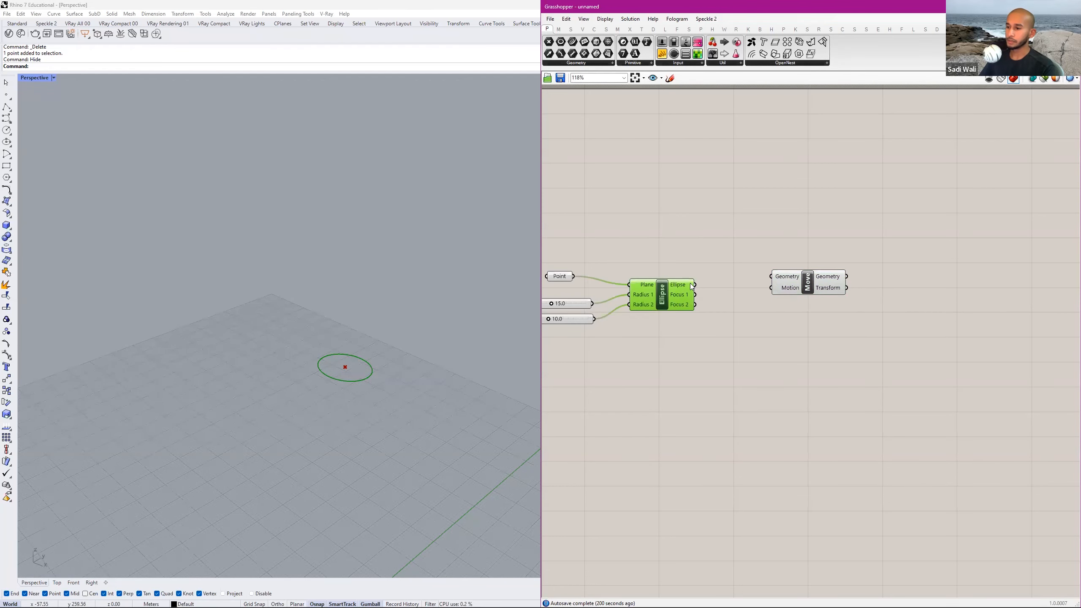
{"action": "scroll", "coordinate": [692, 287], "scroll_direction": "up", "scroll_amount": 3}
{"action": "left_click_drag", "start_coordinate": [697, 285], "coordinate": [841, 290]}
Add a Unit Z component below the ellipse-to-move wire and connect its Unit vector output to Move's Motion input.
{"action": "mouse_move", "coordinate": [825, 303]}
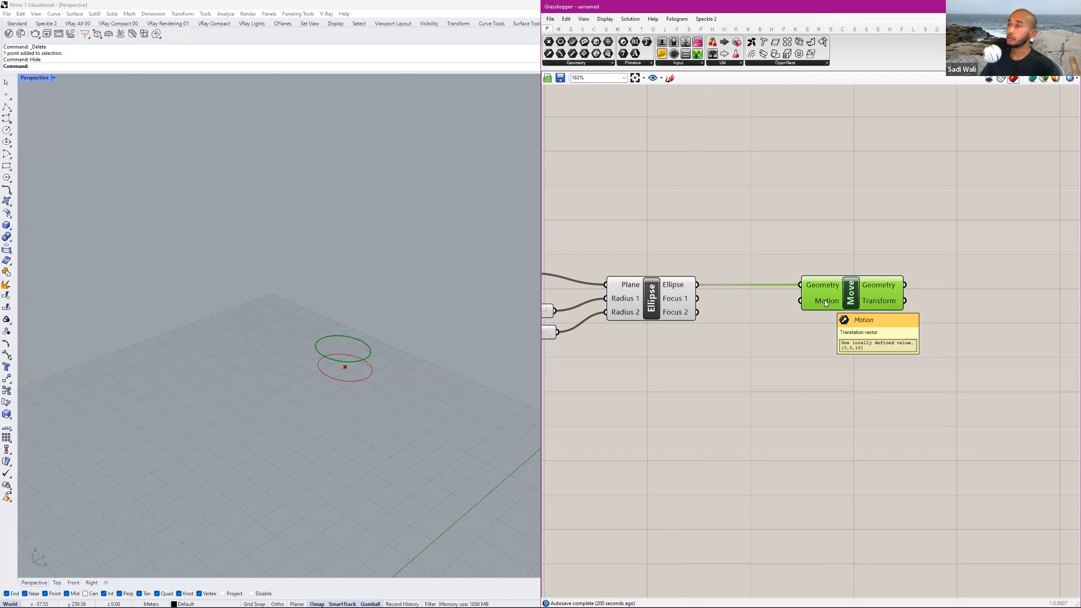
{"action": "double_click", "coordinate": [730, 353]}
{"action": "type", "text": "uni tz"}
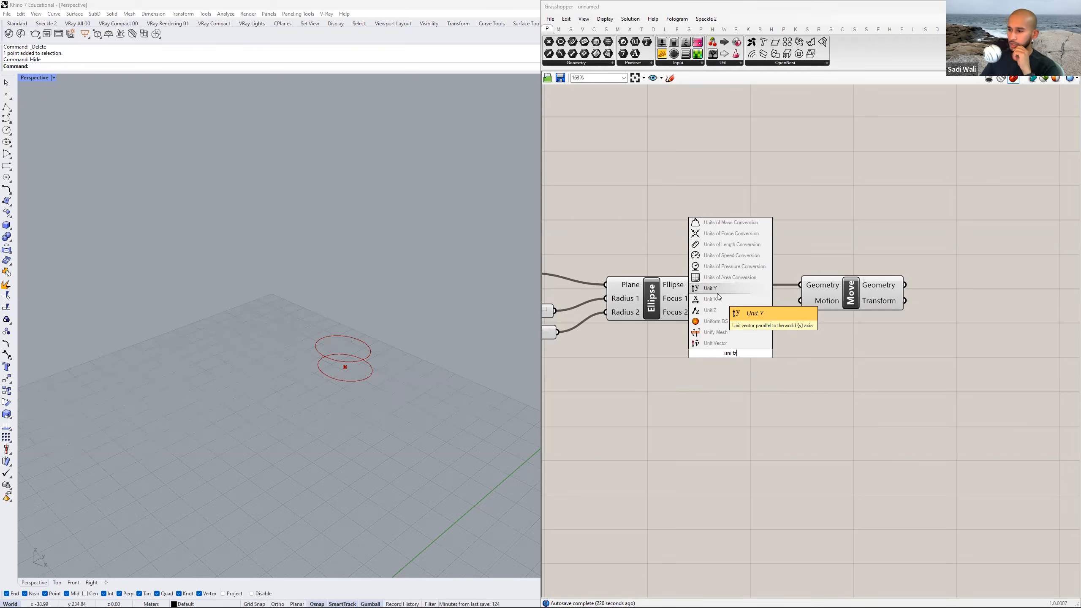
{"action": "left_click", "coordinate": [720, 310]}
{"action": "left_click_drag", "start_coordinate": [743, 359], "coordinate": [801, 300]}
{"action": "scroll", "coordinate": [727, 333], "scroll_direction": "down", "scroll_amount": 2}
{"action": "left_click_drag", "start_coordinate": [794, 346], "coordinate": [807, 326]}
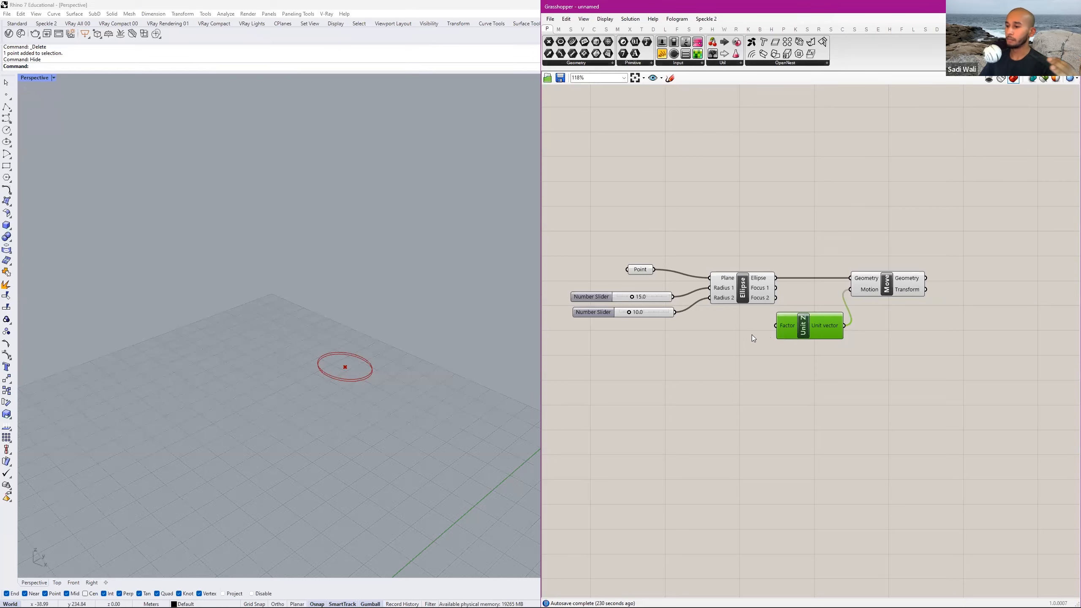
Add a Series component below the Ellipse component, ahead of the Unit Z component.
{"action": "right_click_drag", "start_coordinate": [718, 353], "coordinate": [789, 346]}
{"action": "double_click", "coordinate": [788, 346]}
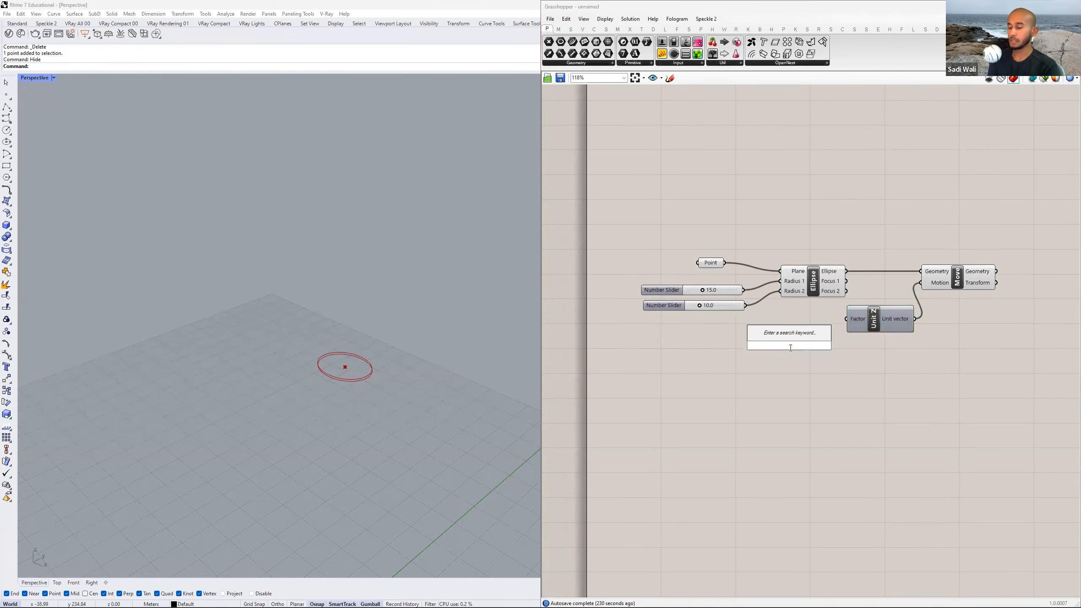
{"action": "type", "text": "series"}
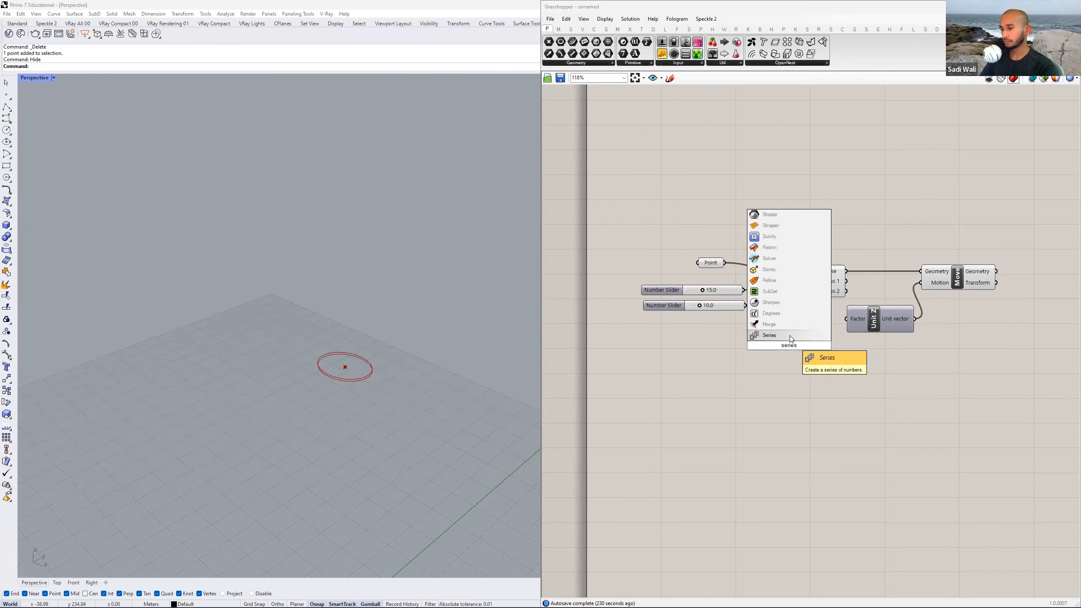
{"action": "key", "text": "Return"}
{"action": "scroll", "coordinate": [781, 352], "scroll_direction": "up", "scroll_amount": 3}
{"action": "scroll", "coordinate": [773, 335], "scroll_direction": "up", "scroll_amount": 2}
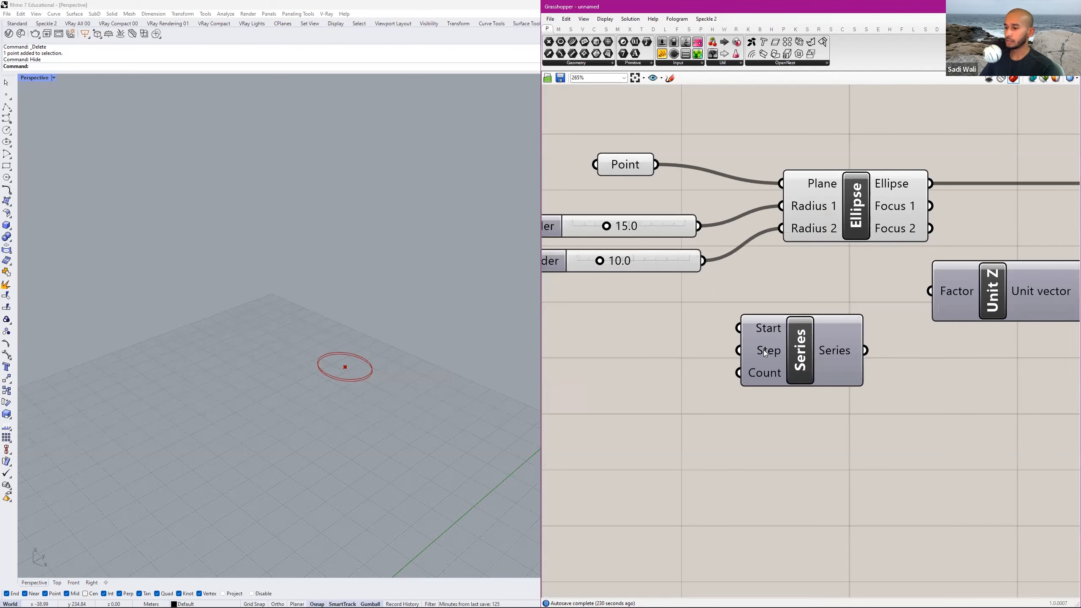
{"action": "mouse_move", "coordinate": [765, 373]}
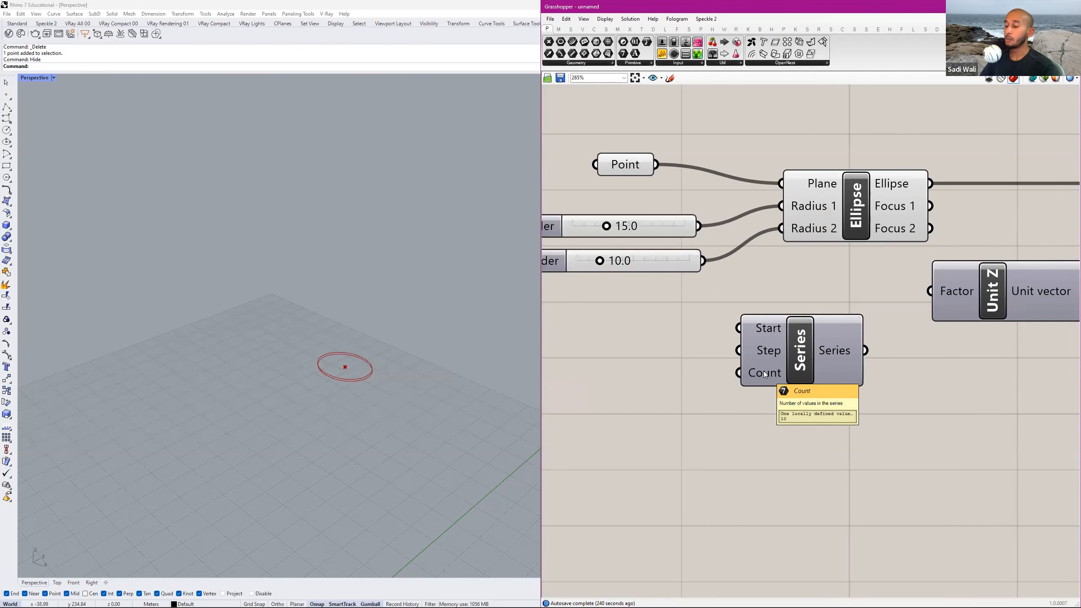
{"action": "scroll", "coordinate": [787, 372], "scroll_direction": "down", "scroll_amount": 2}
{"action": "double_click", "coordinate": [836, 405]}
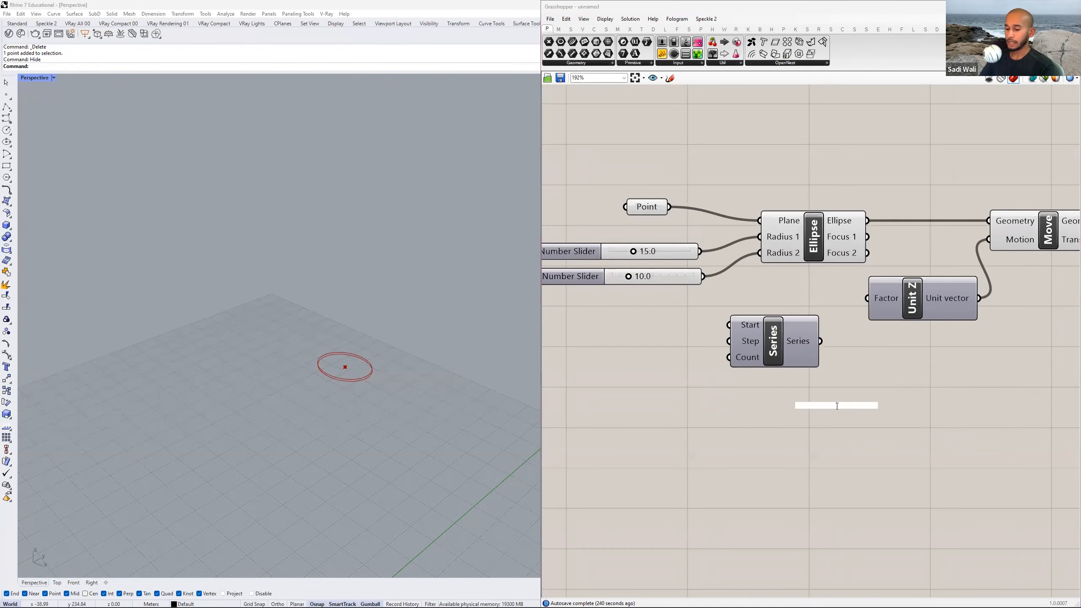
{"action": "type", "text": "panel"}
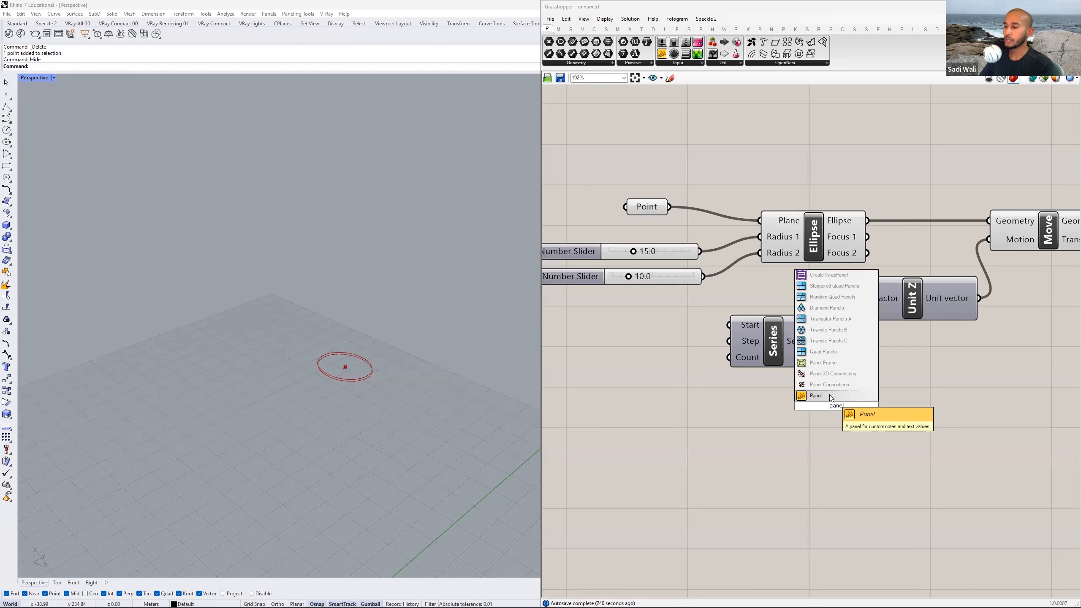
{"action": "left_click", "coordinate": [830, 397]}
{"action": "scroll", "coordinate": [832, 410], "scroll_direction": "down", "scroll_amount": 1}
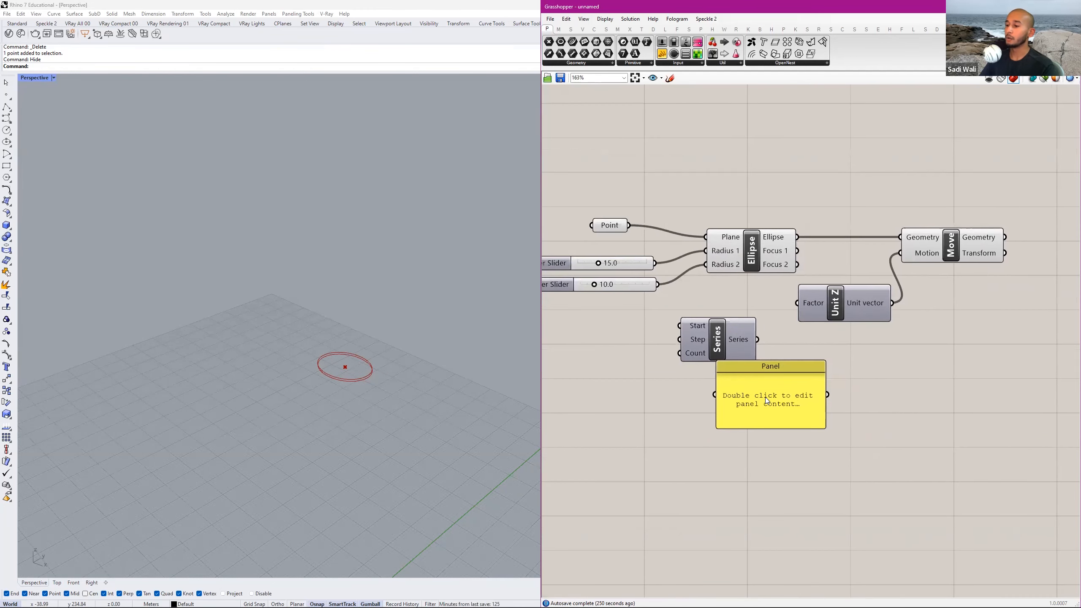
{"action": "left_click_drag", "start_coordinate": [765, 398], "coordinate": [850, 384]}
{"action": "key", "text": "Delete"}
Add a Panel below the Unit Z component and feed the Series output into it.
{"action": "double_click", "coordinate": [826, 388]}
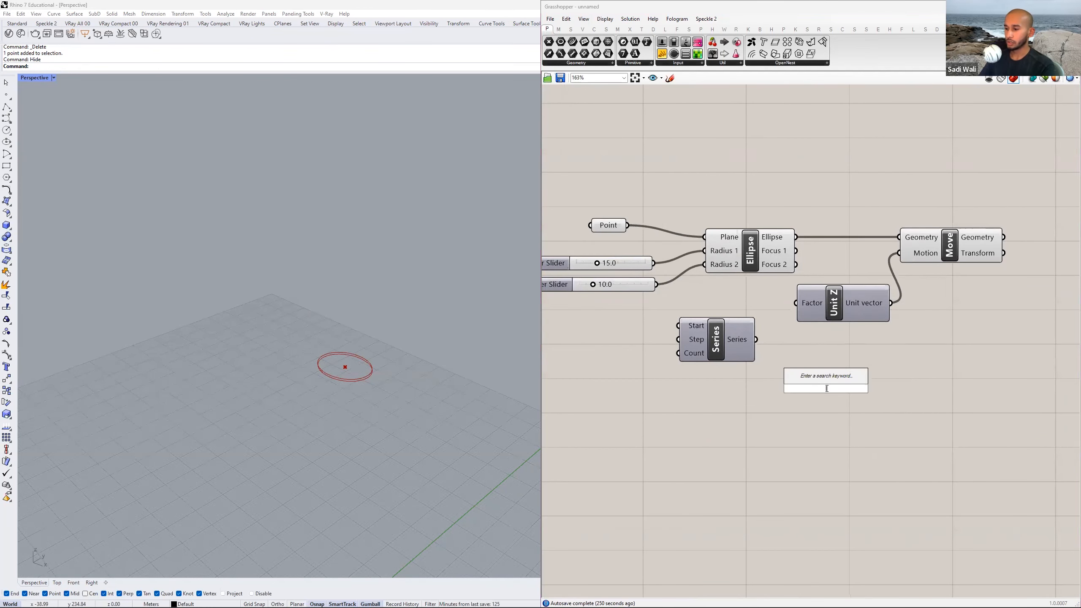
{"action": "type", "text": "panel"}
{"action": "key", "text": "Return"}
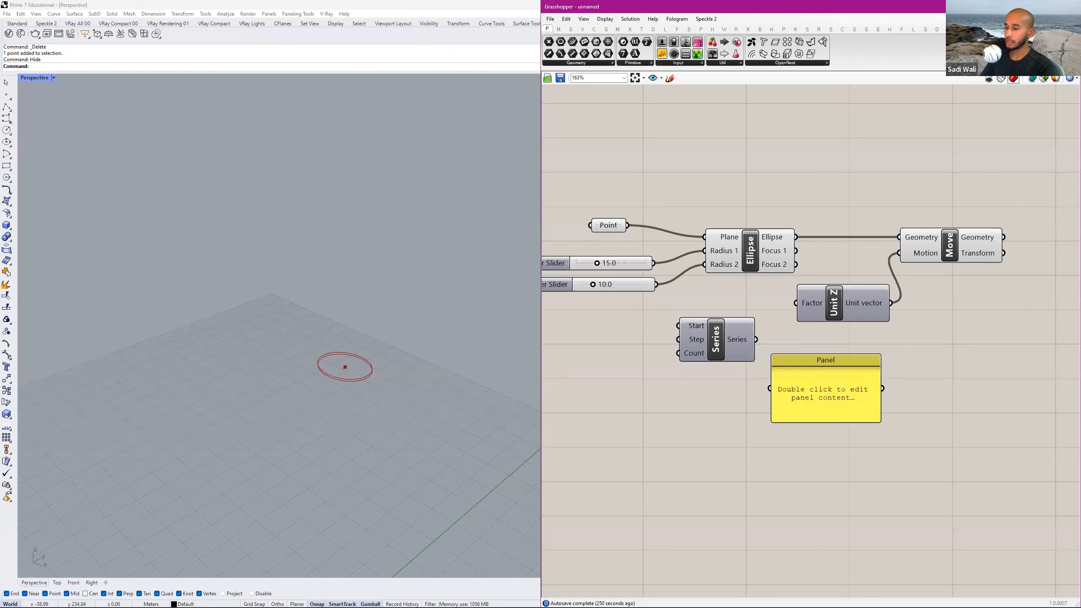
{"action": "left_click_drag", "start_coordinate": [826, 389], "coordinate": [841, 394]}
{"action": "left_click_drag", "start_coordinate": [757, 341], "coordinate": [783, 393]}
Enlarge the panel so that it lists every value of the series.
{"action": "right_click_drag", "start_coordinate": [809, 471], "coordinate": [785, 430]}
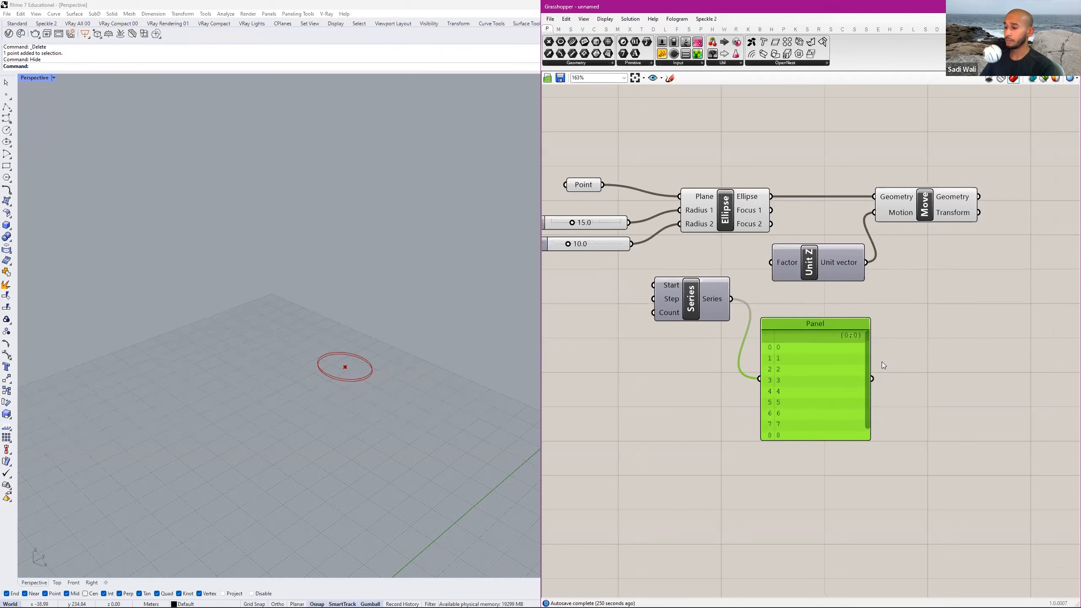
{"action": "left_click_drag", "start_coordinate": [813, 318], "coordinate": [813, 296]}
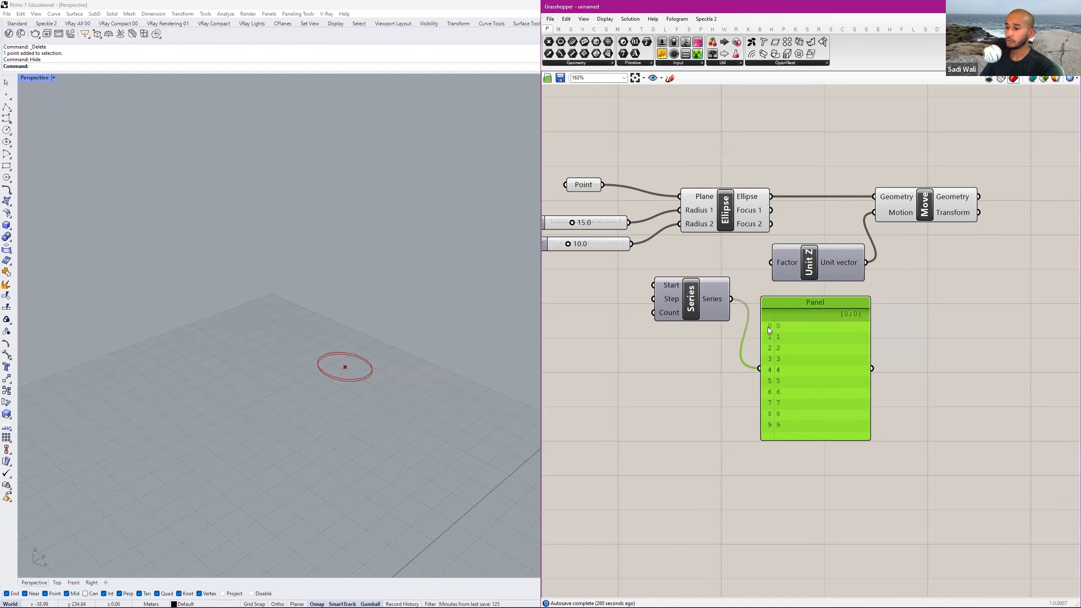
{"action": "scroll", "coordinate": [666, 288], "scroll_direction": "up", "scroll_amount": 1}
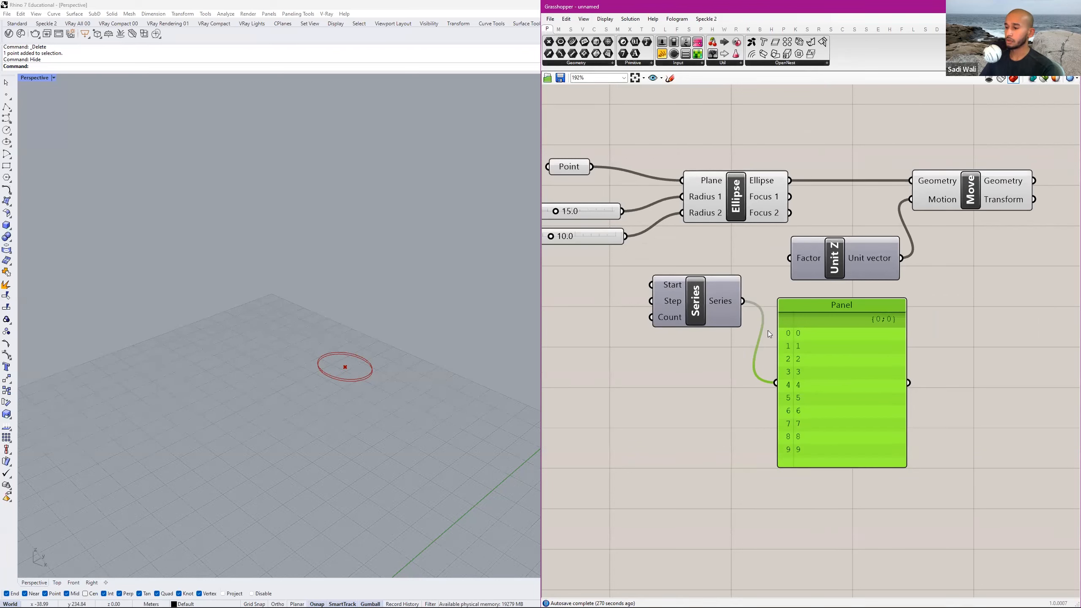
Inspect the Series component's Step and Count inputs and look up the floor-to-ceiling height in the homework PDF in Acrobat.
{"action": "mouse_move", "coordinate": [666, 302]}
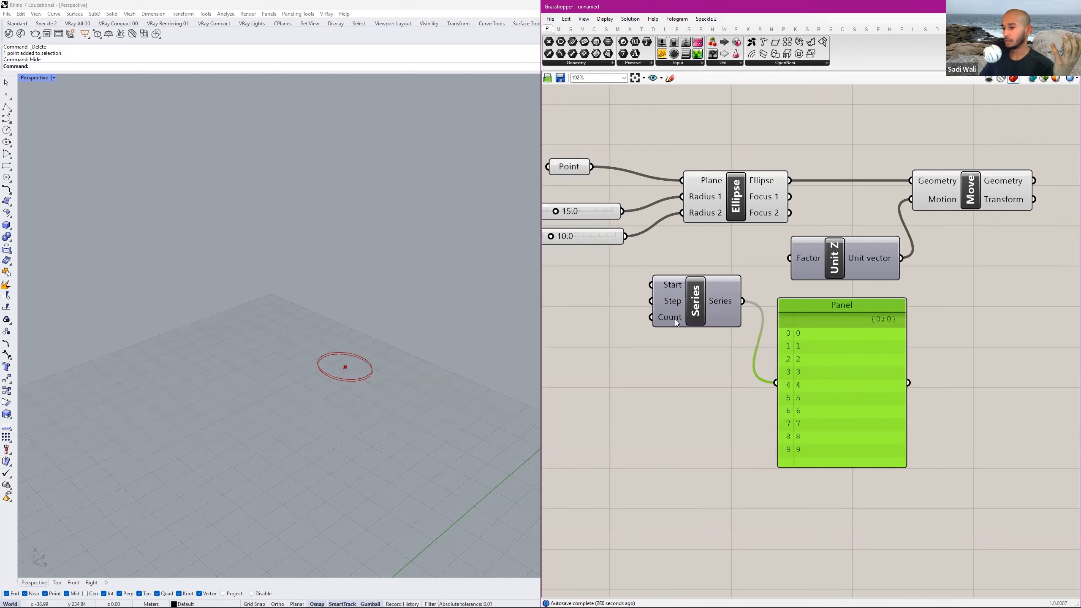
{"action": "right_click", "coordinate": [675, 320]}
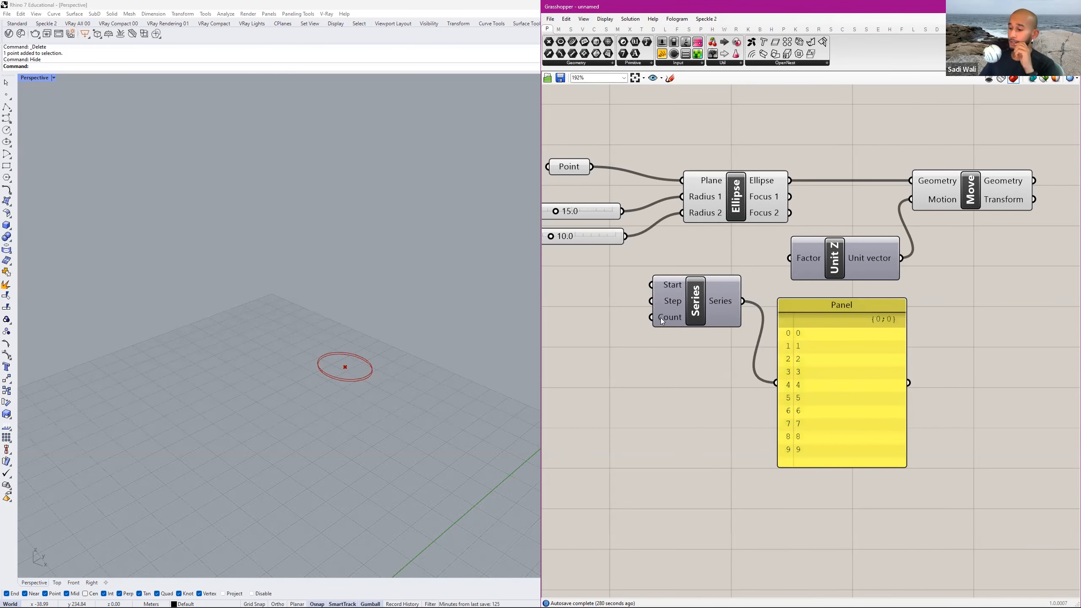
{"action": "right_click_drag", "start_coordinate": [665, 335], "coordinate": [719, 352]}
{"action": "scroll", "coordinate": [678, 338], "scroll_direction": "down", "scroll_amount": 2}
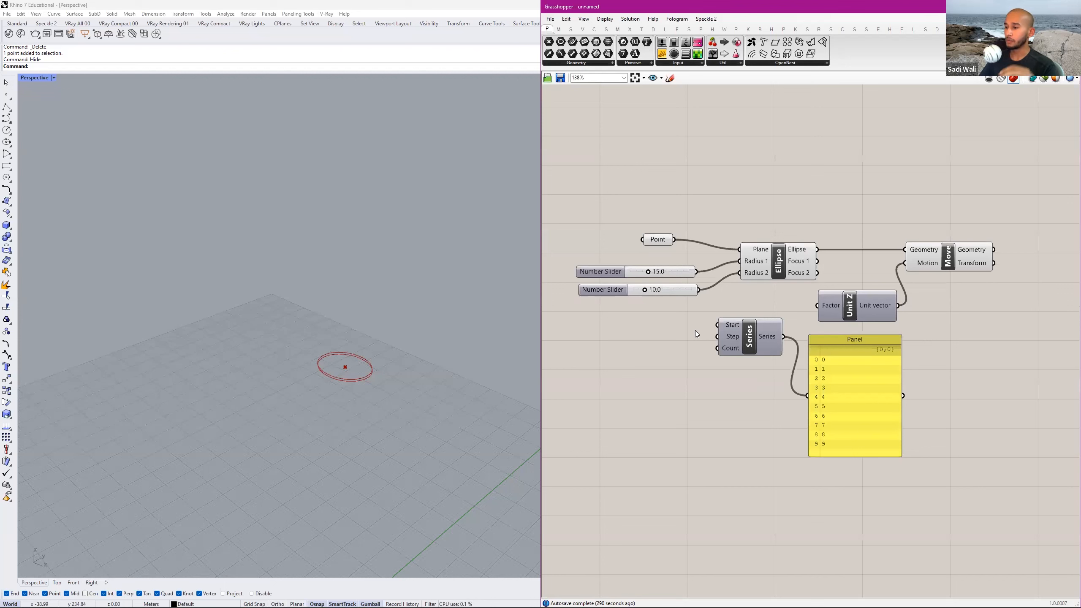
{"action": "mouse_move", "coordinate": [736, 335]}
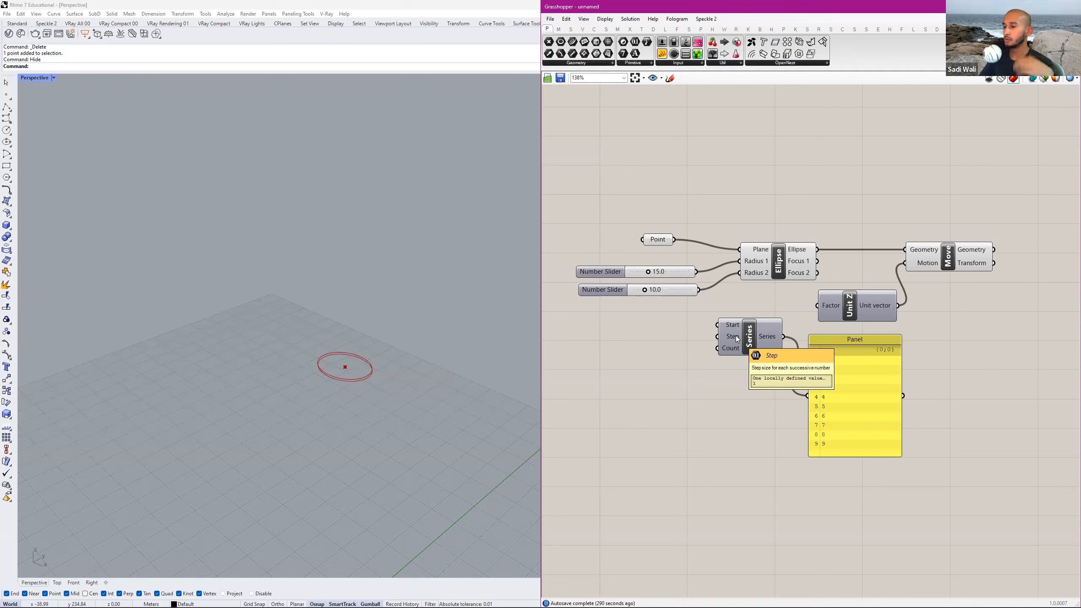
{"action": "key", "text": "alt+Tab"}
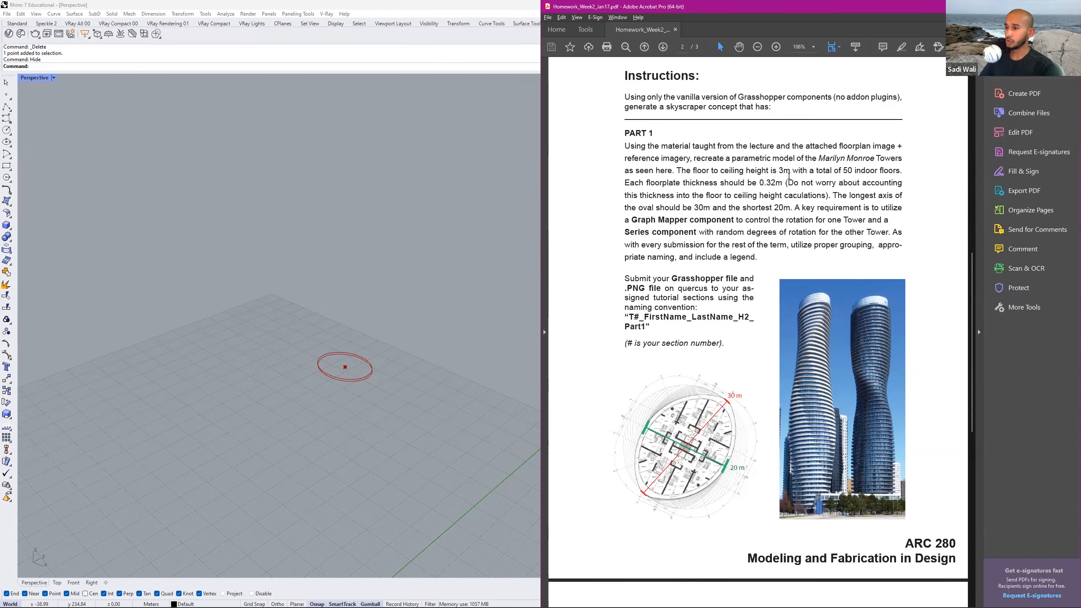
{"action": "double_click", "coordinate": [784, 170]}
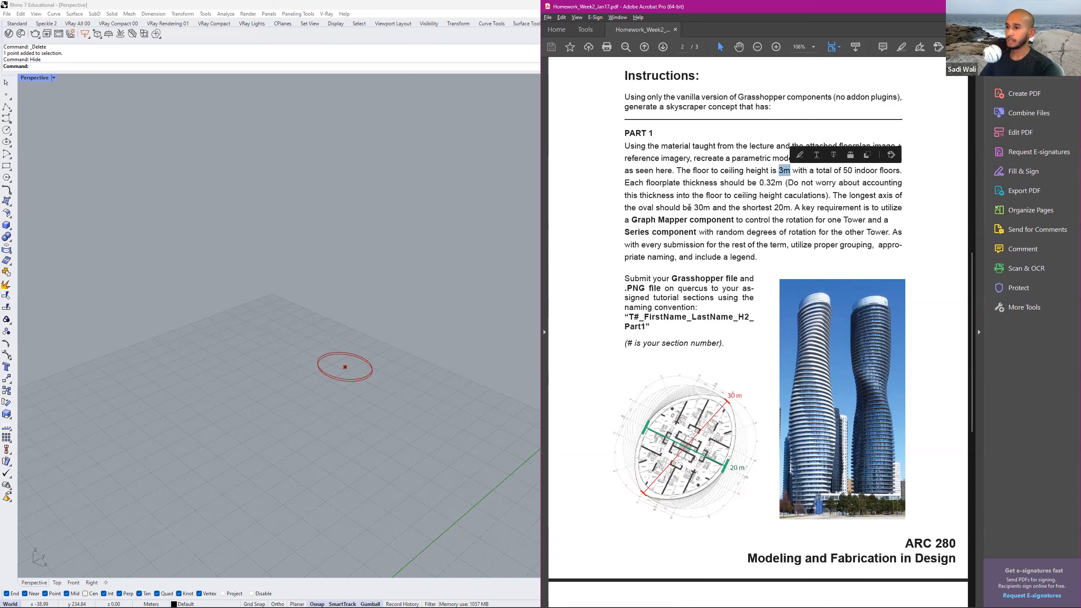
Switch back to Grasshopper and create a number slider ranging from 0 to 50 beside the Series component.
{"action": "left_click", "coordinate": [858, 181]}
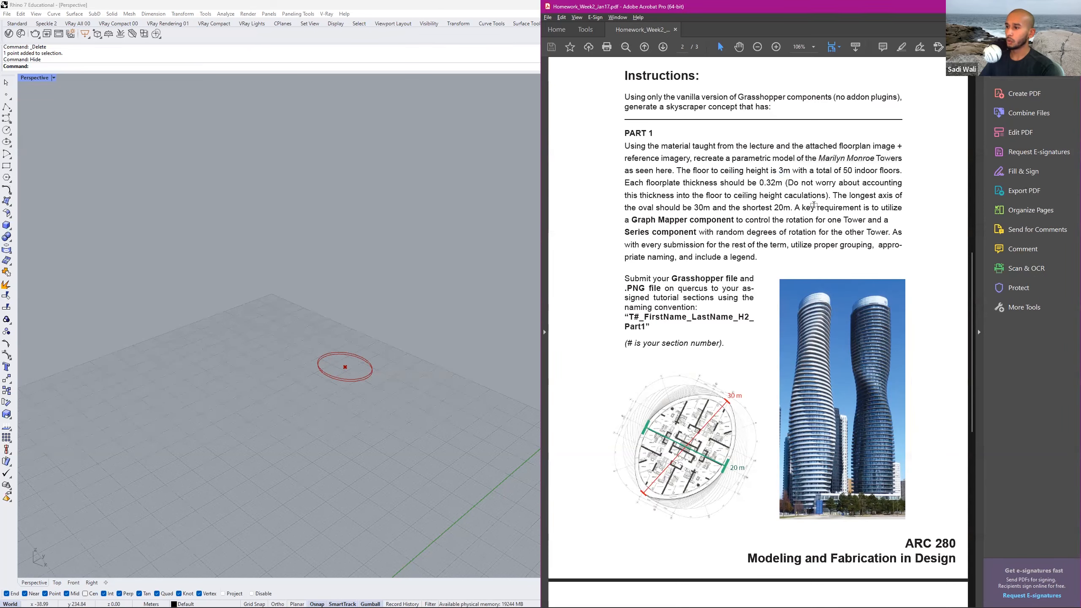
{"action": "key", "text": "alt+Tab"}
{"action": "double_click", "coordinate": [623, 369]}
{"action": "type", "text": "0"}
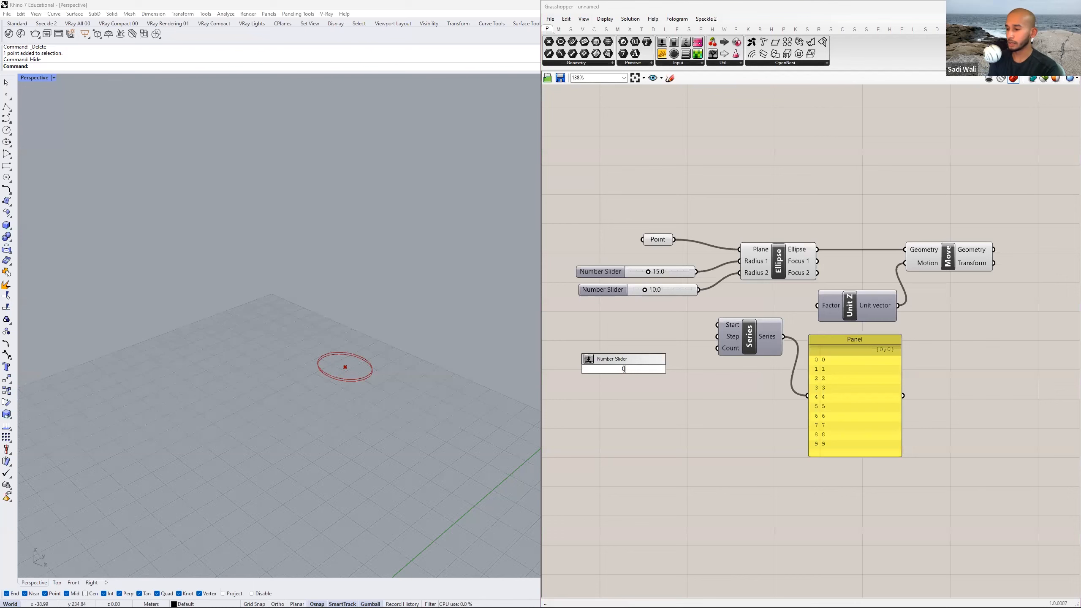
{"action": "right_click_drag", "start_coordinate": [670, 340], "coordinate": [779, 339]}
{"action": "scroll", "coordinate": [692, 341], "scroll_direction": "up", "scroll_amount": 3}
{"action": "double_click", "coordinate": [695, 341]}
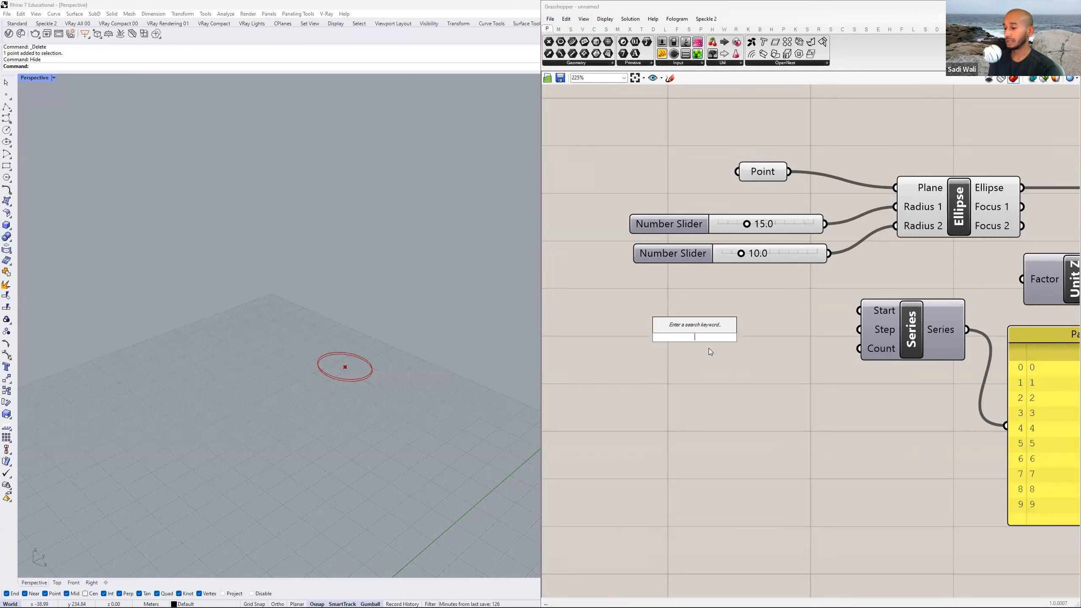
{"action": "type", "text": "0"}
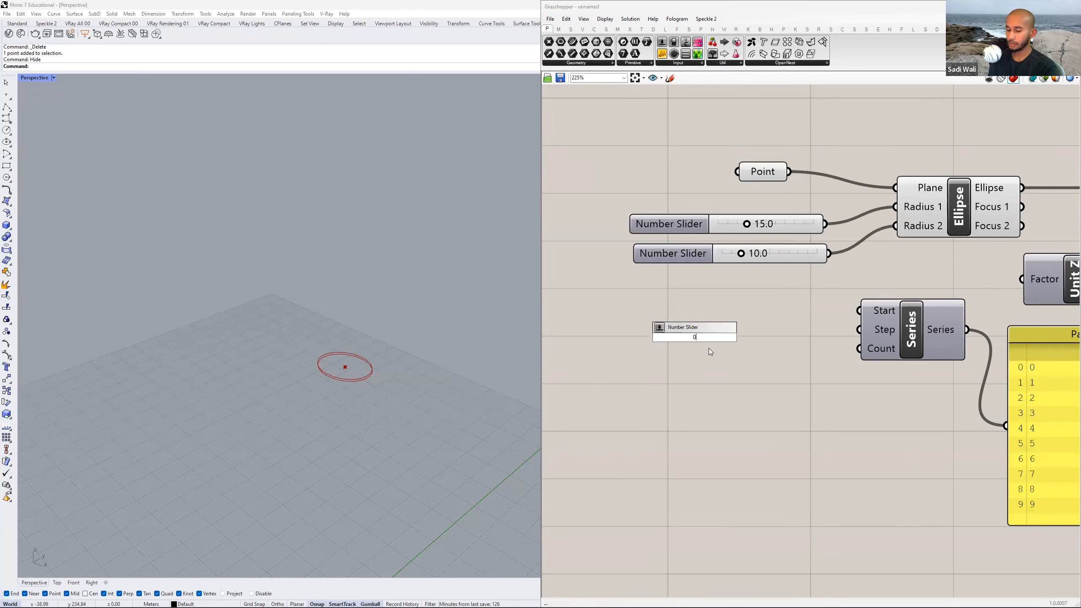
{"action": "type", "text": "<"}
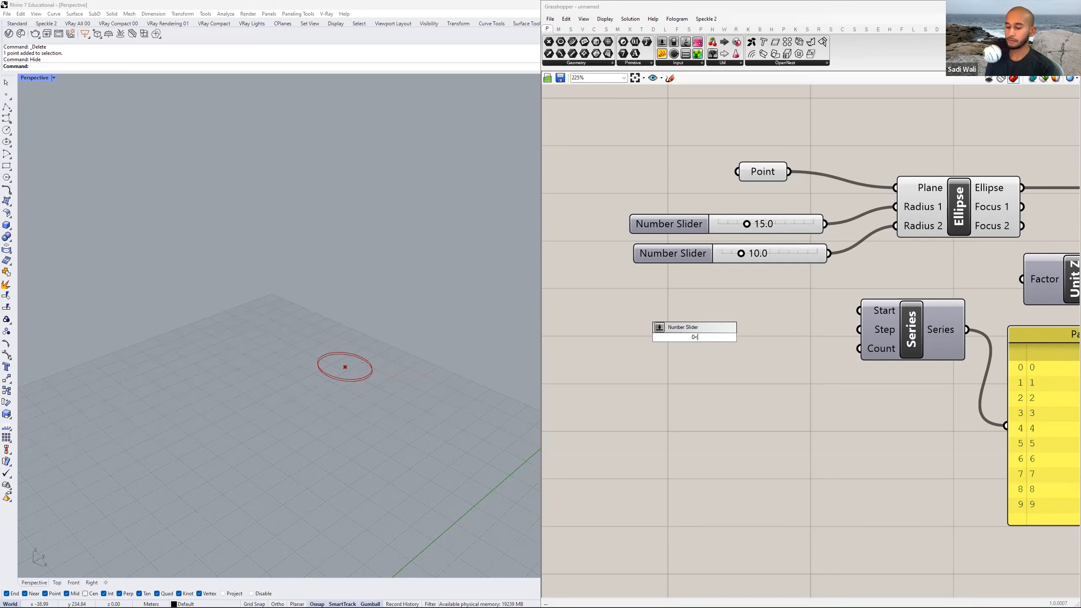
{"action": "type", "text": "50"}
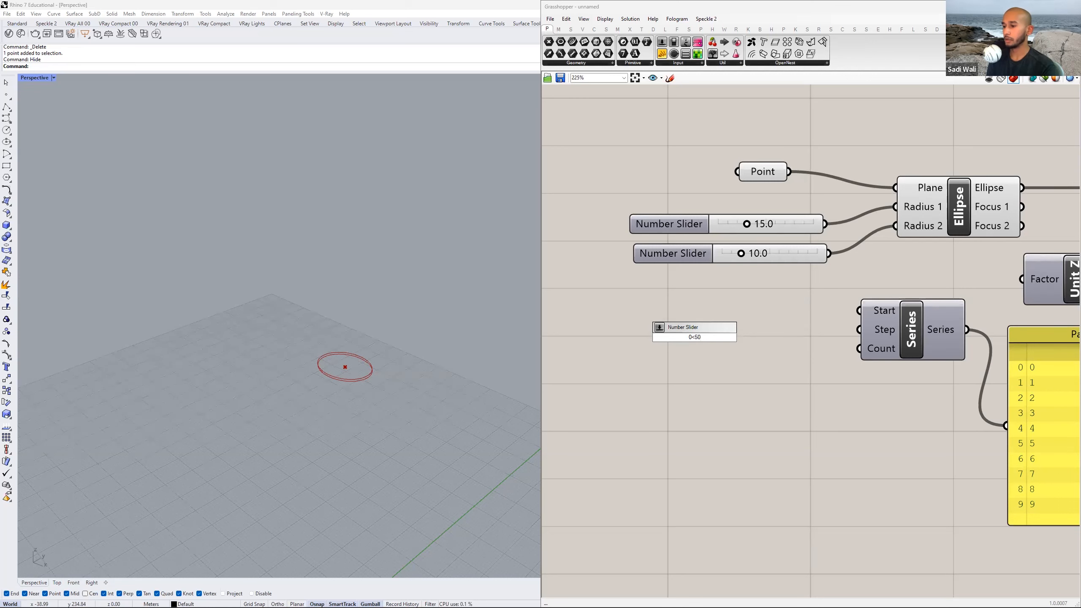
{"action": "key", "text": "Return"}
Set the new slider to 50, connect it to the Series Count input and place it just in front of the component.
{"action": "left_click_drag", "start_coordinate": [689, 338], "coordinate": [832, 331]}
{"action": "left_click", "coordinate": [719, 333]}
{"action": "left_click_drag", "start_coordinate": [719, 334], "coordinate": [858, 350]}
{"action": "scroll", "coordinate": [813, 369], "scroll_direction": "down", "scroll_amount": 1}
{"action": "right_click_drag", "start_coordinate": [1014, 370], "coordinate": [819, 350]}
{"action": "left_click_drag", "start_coordinate": [907, 457], "coordinate": [898, 340]}
{"action": "scroll", "coordinate": [847, 360], "scroll_direction": "down", "scroll_amount": 1}
{"action": "right_click_drag", "start_coordinate": [847, 359], "coordinate": [875, 351]}
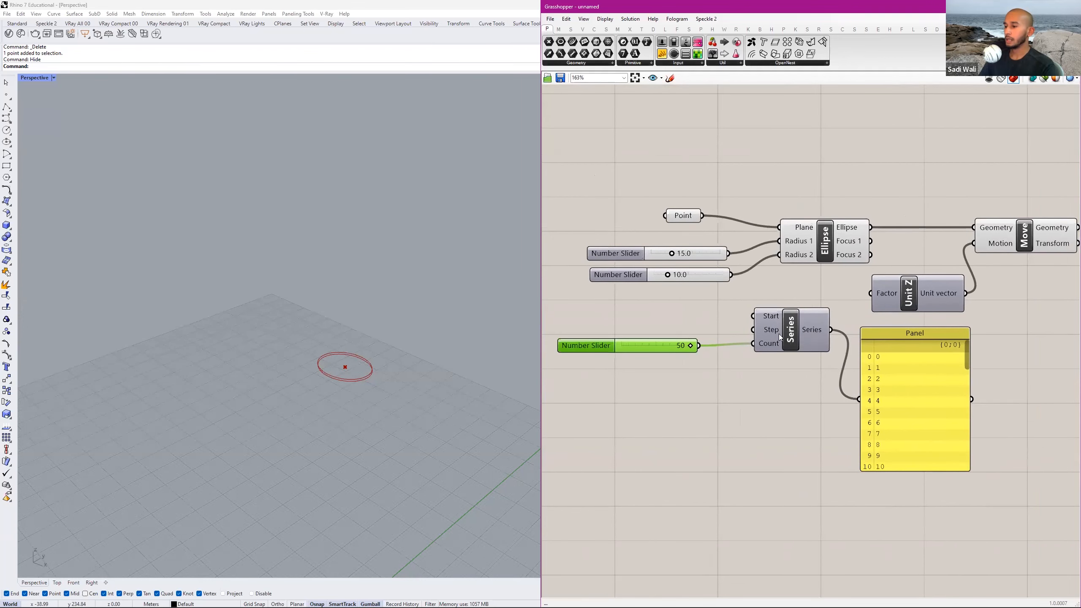
{"action": "left_click_drag", "start_coordinate": [607, 347], "coordinate": [623, 346]}
Add a number slider from 0 to 3 above the count slider, set it to 3 and connect it to the Series Step input.
{"action": "double_click", "coordinate": [613, 322]}
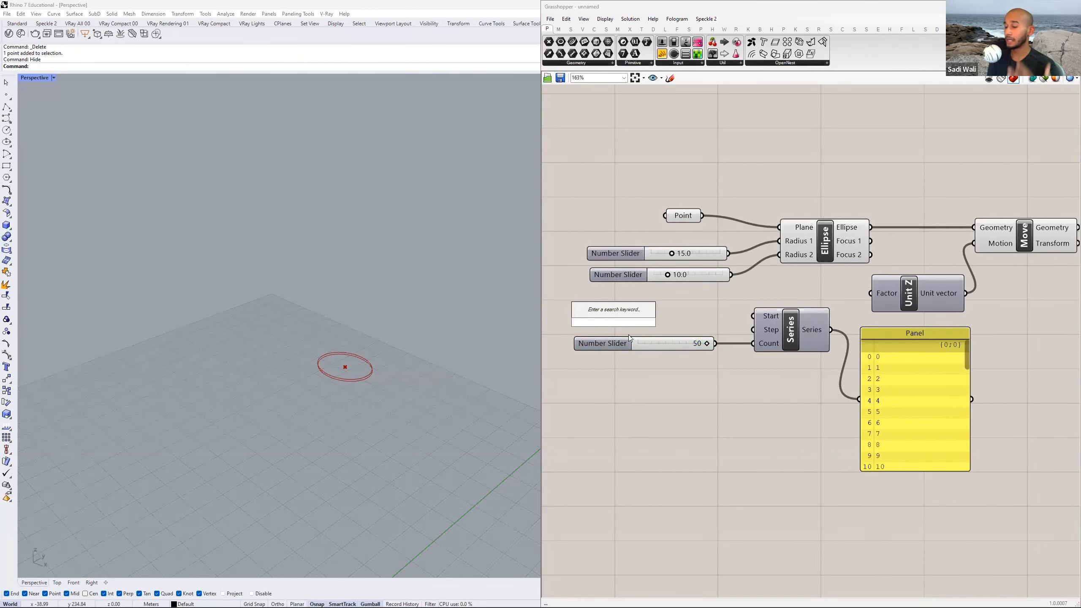
{"action": "type", "text": "0<"}
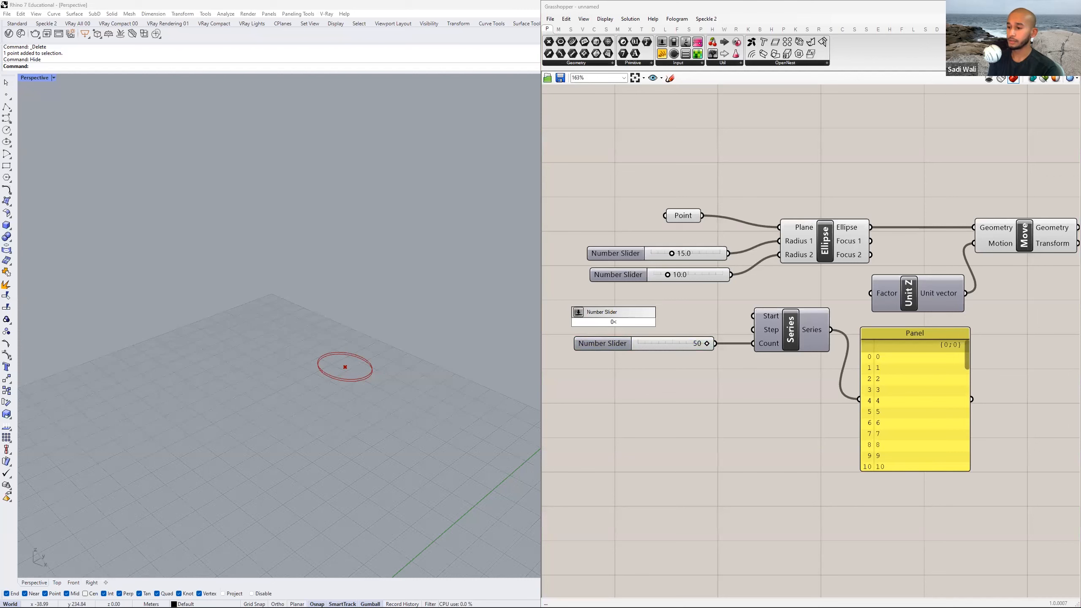
{"action": "type", "text": "3"}
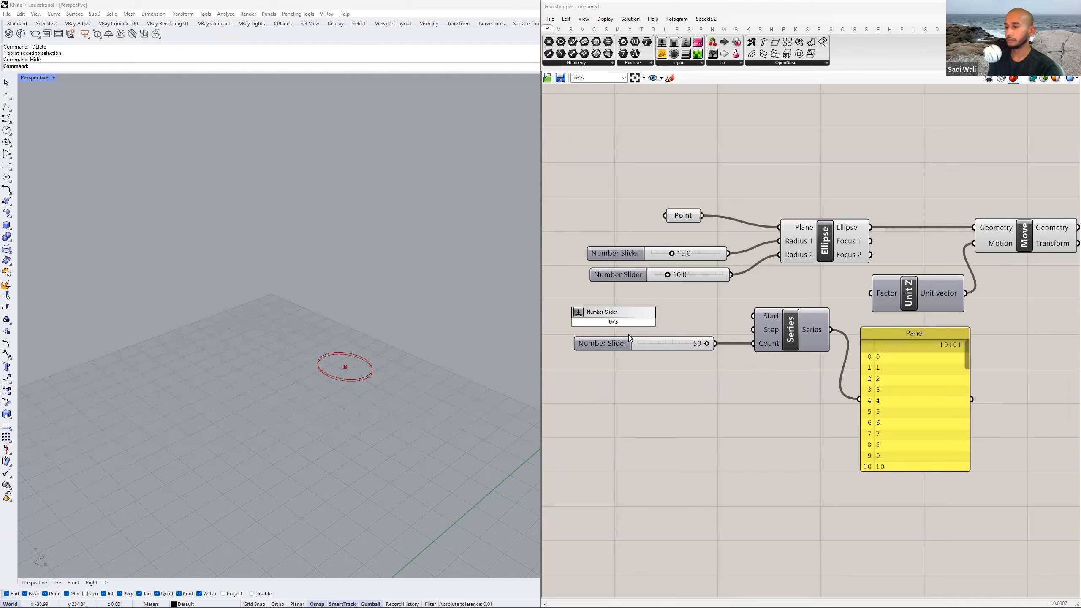
{"action": "key", "text": "Return"}
{"action": "left_click_drag", "start_coordinate": [685, 322], "coordinate": [753, 330]}
{"action": "left_click_drag", "start_coordinate": [619, 325], "coordinate": [650, 334]}
{"action": "right_click_drag", "start_coordinate": [749, 339], "coordinate": [674, 340]}
Delete the series panel after looking through its values and feed the Series output into the Unit Z Factor input.
{"action": "left_click", "coordinate": [803, 359]}
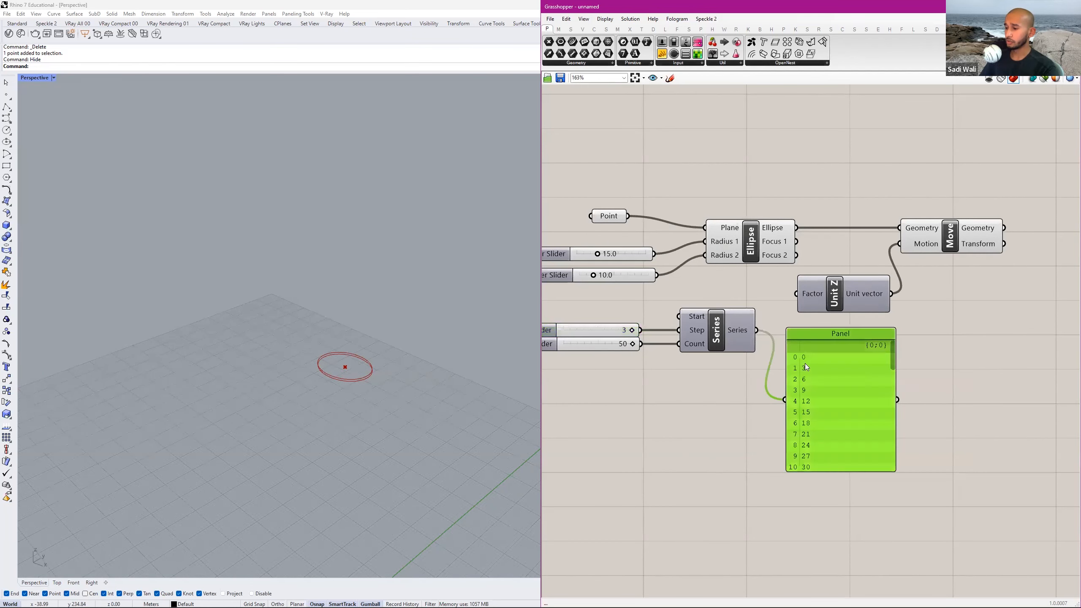
{"action": "left_click_drag", "start_coordinate": [893, 352], "coordinate": [857, 361]}
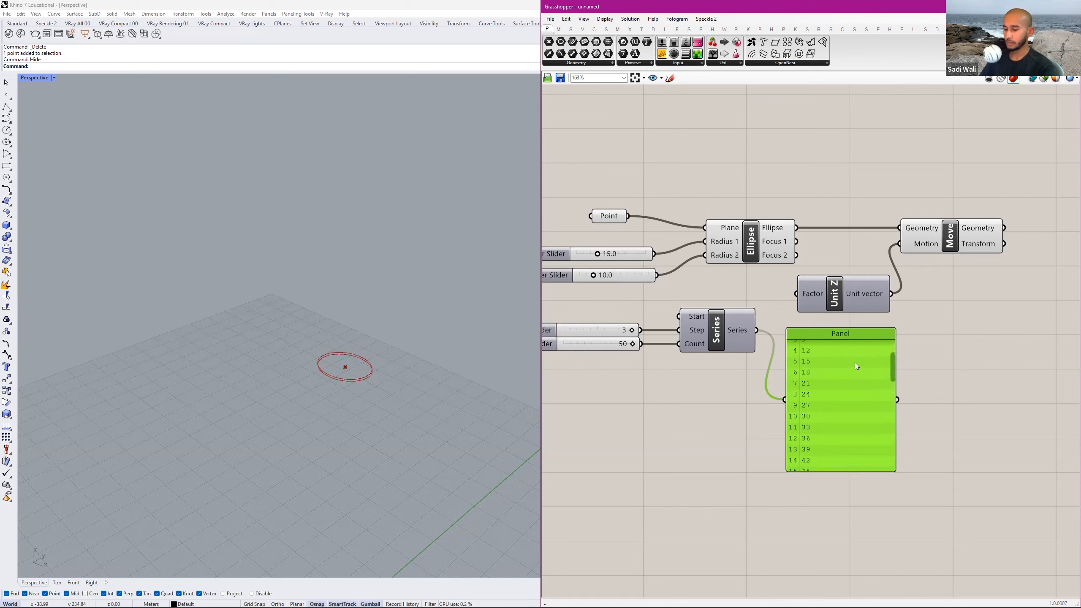
{"action": "key", "text": "Delete"}
{"action": "left_click", "coordinate": [728, 341]}
{"action": "left_click_drag", "start_coordinate": [757, 331], "coordinate": [796, 293]}
{"action": "scroll", "coordinate": [359, 356], "scroll_direction": "down", "scroll_amount": 5}
{"action": "right_click_drag", "start_coordinate": [358, 356], "coordinate": [524, 319]}
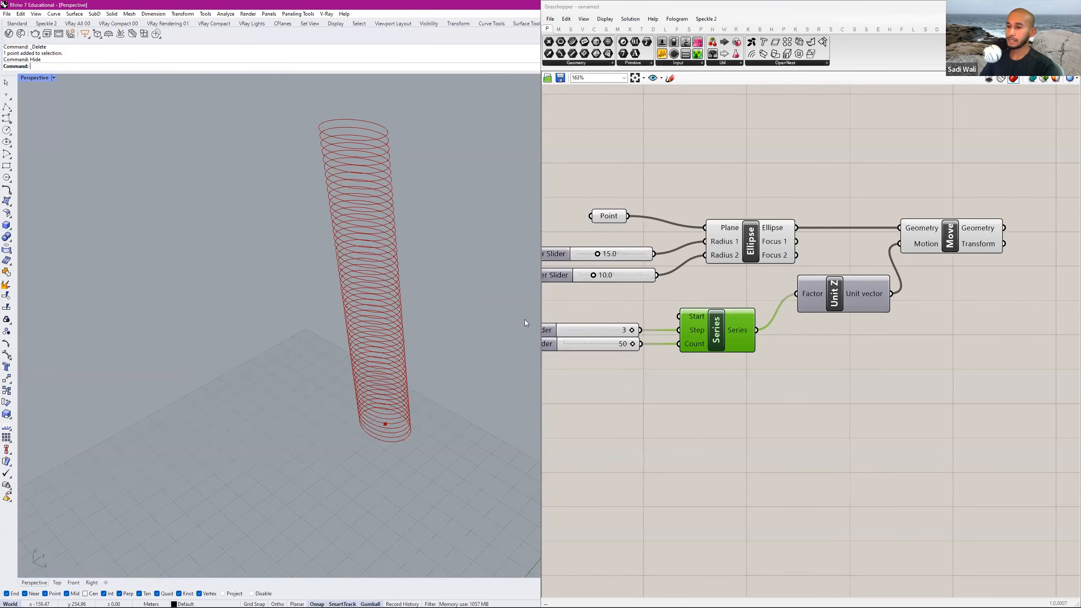
Check the tower reference in the homework PDF, return to Grasshopper and add a Rotate component after the Move component.
{"action": "key", "text": "alt+Tab"}
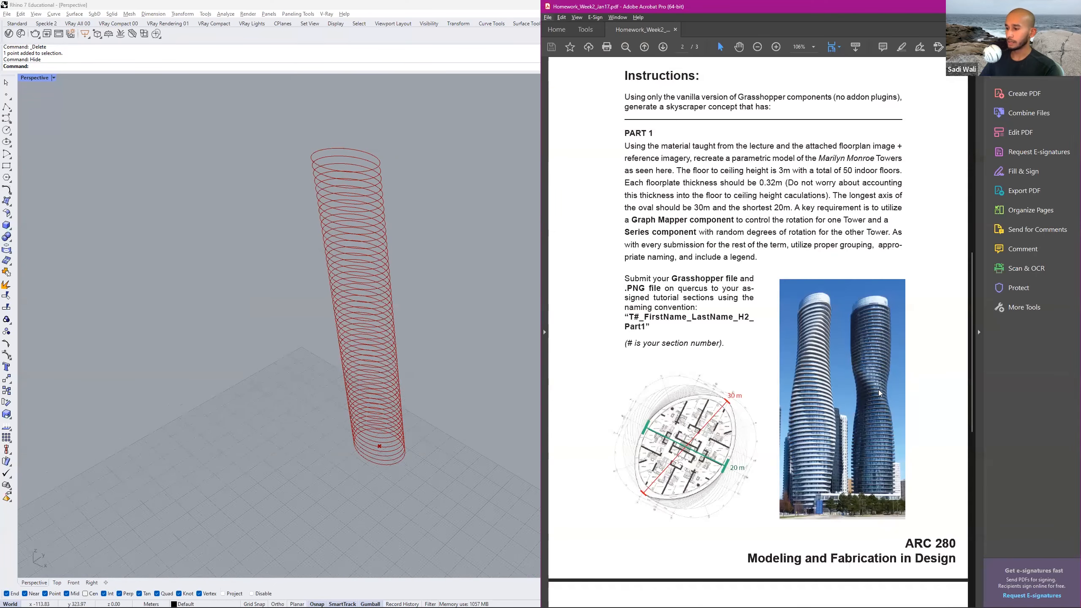
{"action": "key", "text": "alt+Tab"}
{"action": "scroll", "coordinate": [789, 285], "scroll_direction": "down", "scroll_amount": 4}
{"action": "double_click", "coordinate": [830, 282]}
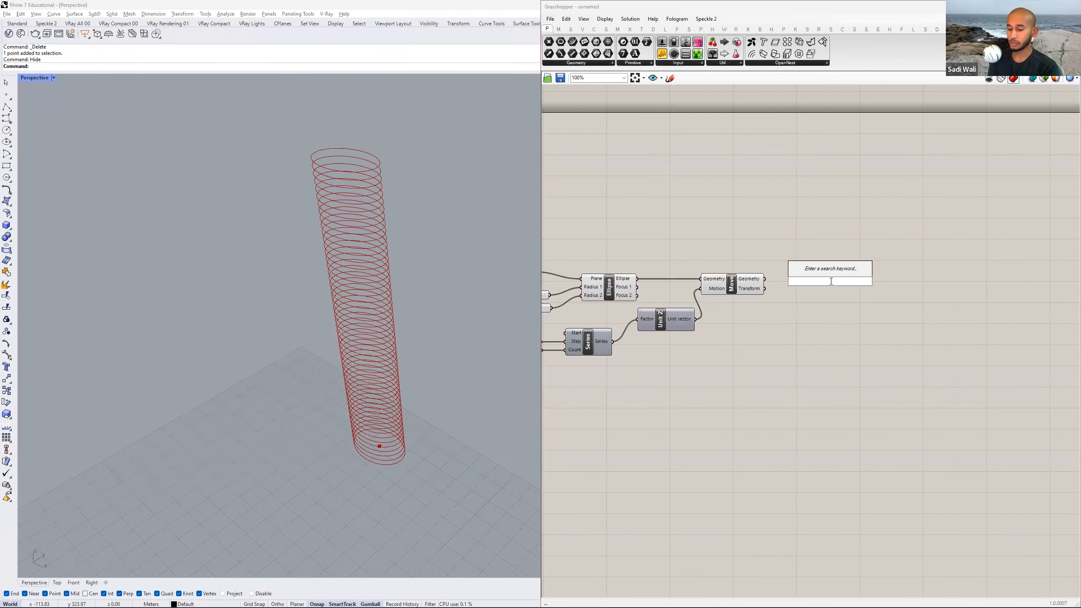
{"action": "type", "text": "rotate"}
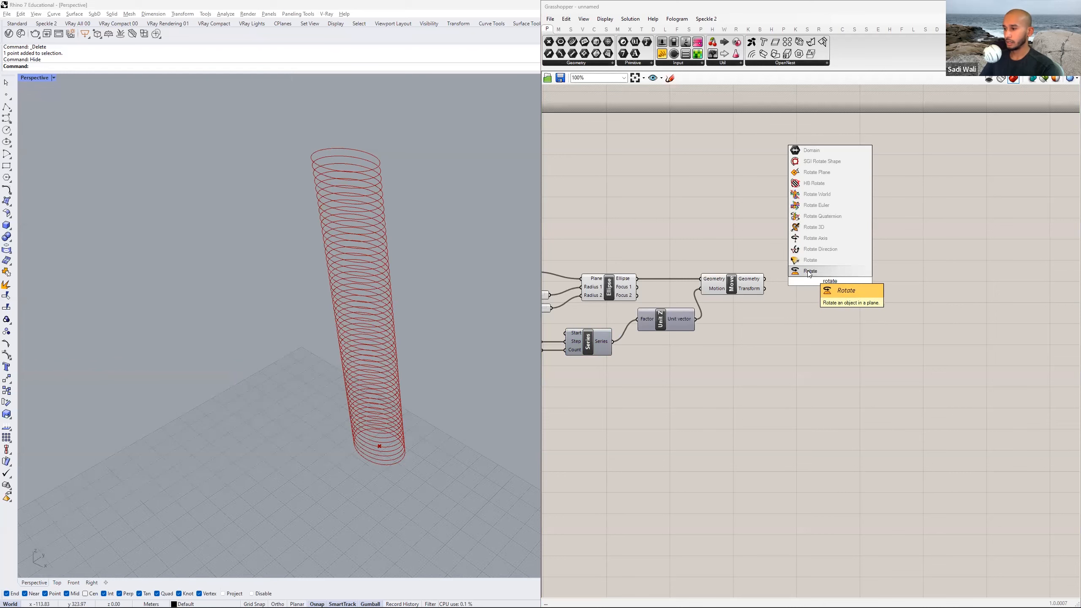
{"action": "left_click", "coordinate": [809, 273]}
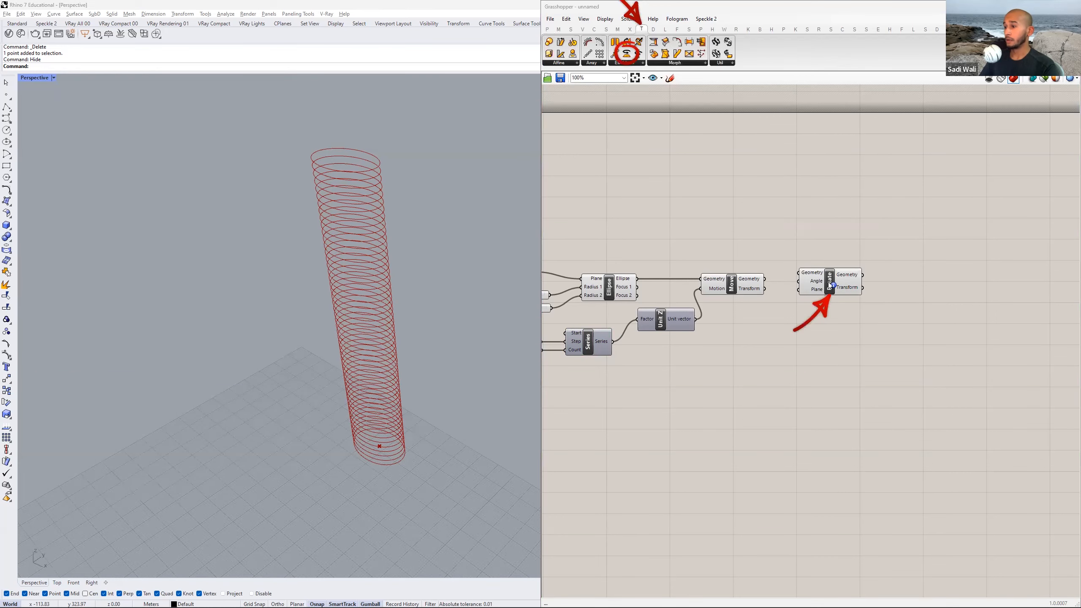
{"action": "scroll", "coordinate": [824, 281], "scroll_direction": "up", "scroll_amount": 4}
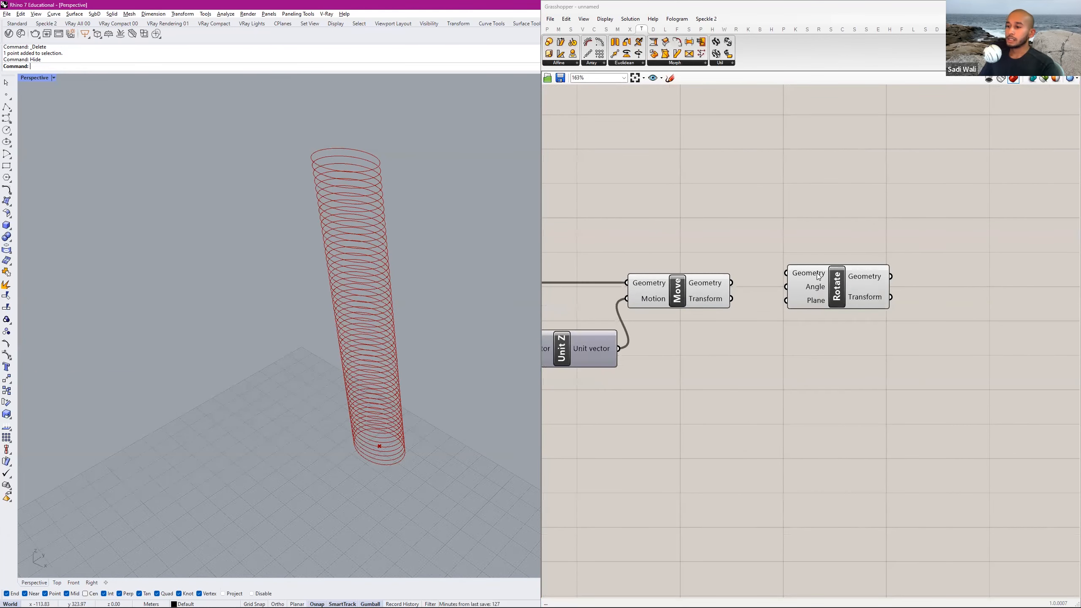
{"action": "right_click_drag", "start_coordinate": [818, 276], "coordinate": [835, 267]}
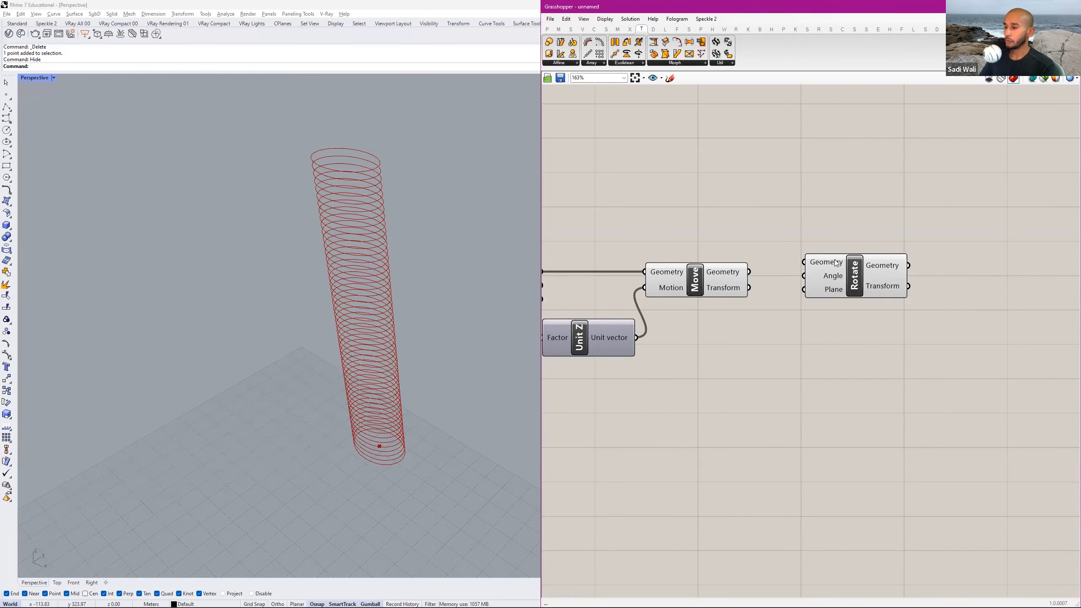
Switch the Rotate component's Angle input to degrees and check its Plane input.
{"action": "mouse_move", "coordinate": [837, 281]}
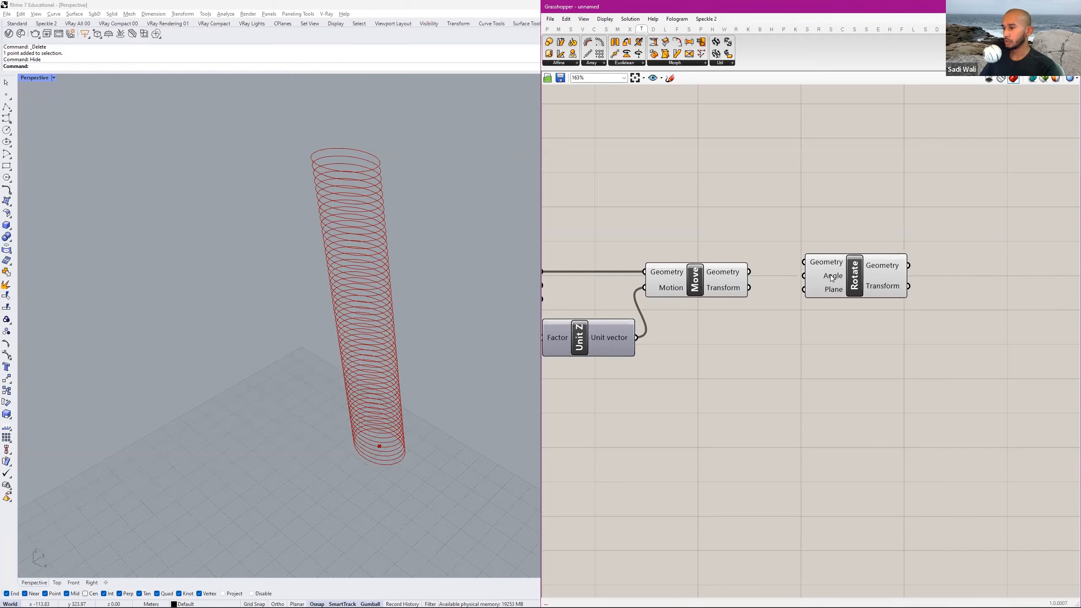
{"action": "right_click", "coordinate": [831, 276]}
{"action": "left_click", "coordinate": [867, 350]}
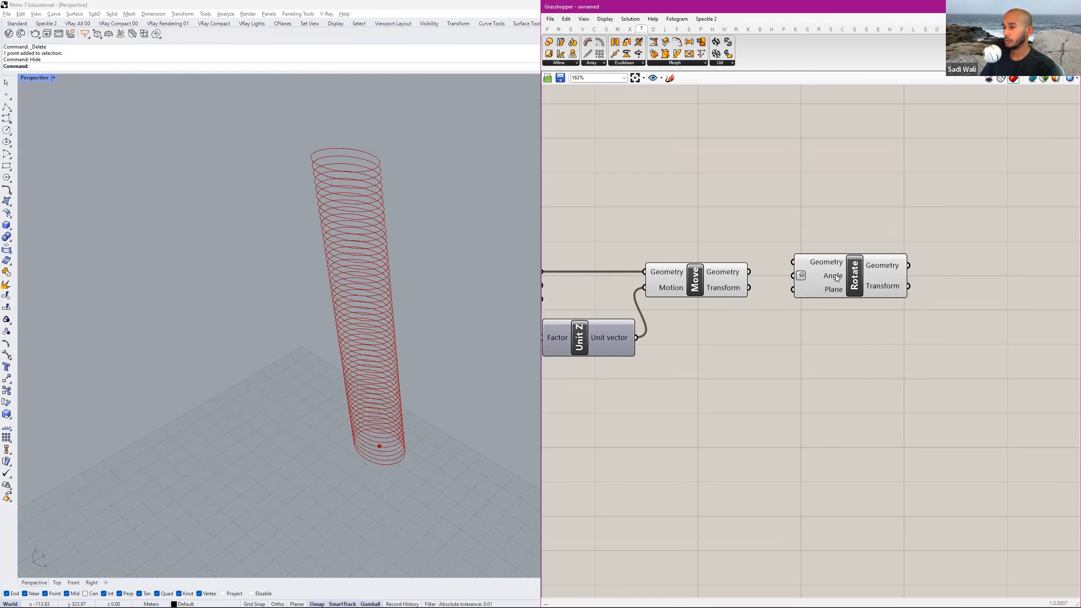
{"action": "mouse_move", "coordinate": [836, 278]}
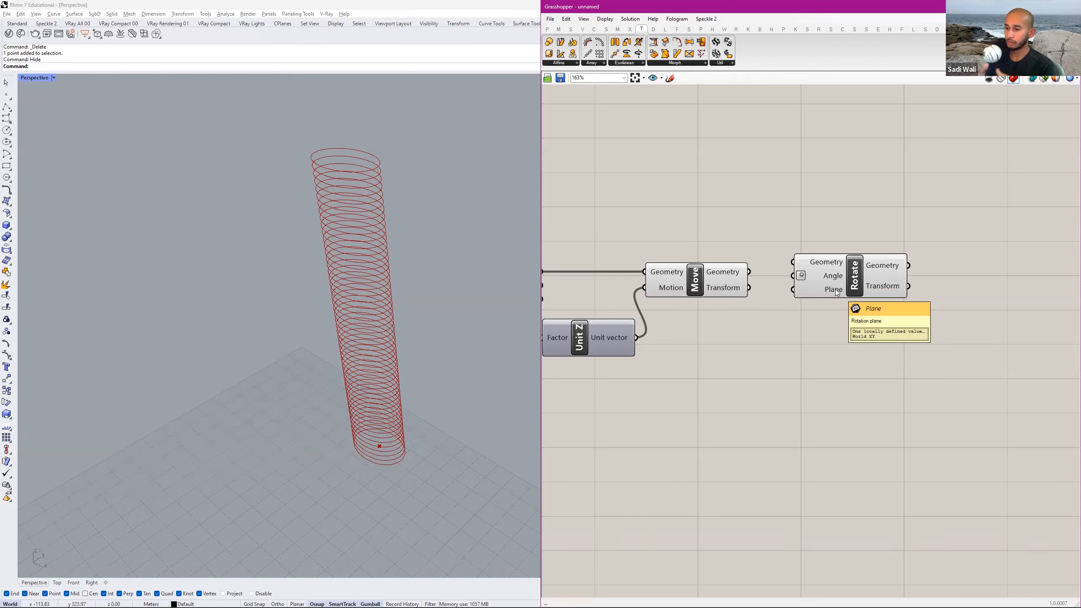
List the Move component's Geometry output in an enlarged temporary panel, look through the entries and delete the panel.
{"action": "left_click", "coordinate": [707, 283]}
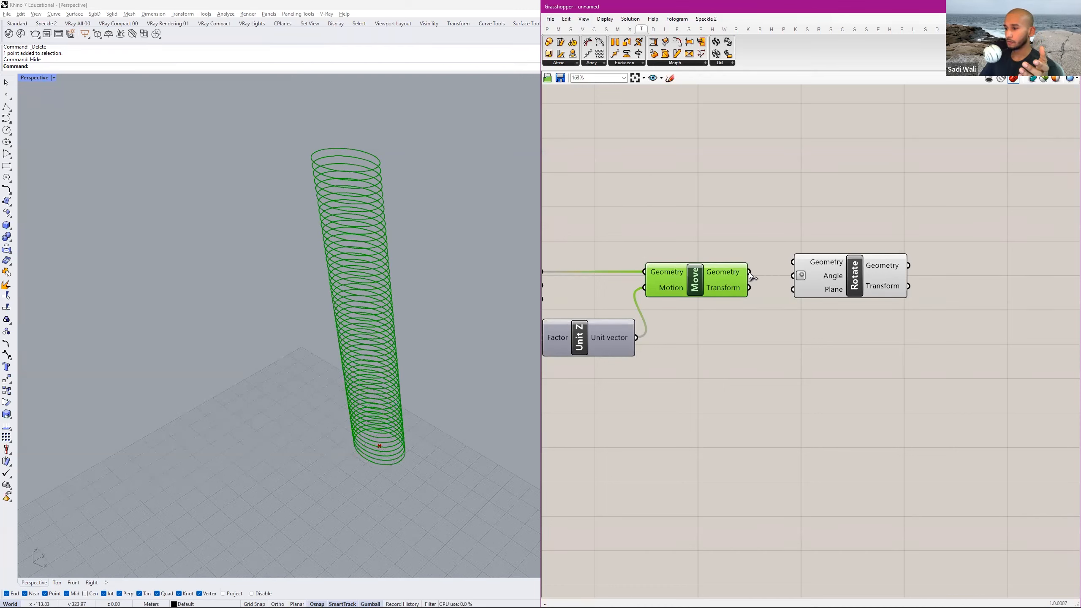
{"action": "double_click", "coordinate": [782, 367]}
{"action": "type", "text": "panel"}
{"action": "key", "text": "Return"}
{"action": "left_click_drag", "start_coordinate": [749, 271], "coordinate": [763, 356]}
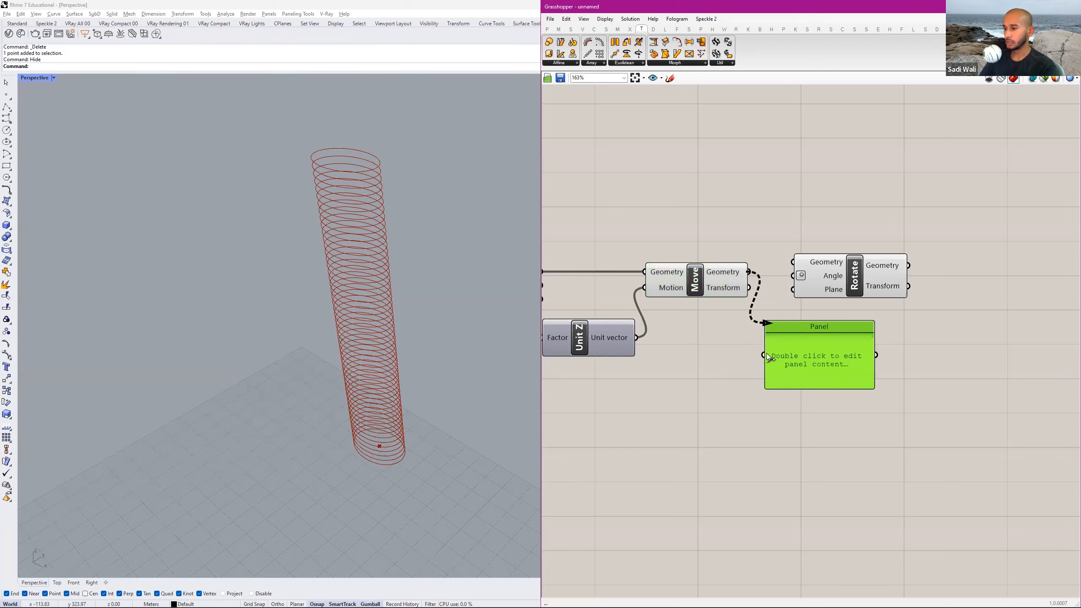
{"action": "left_click_drag", "start_coordinate": [809, 391], "coordinate": [807, 516]}
{"action": "scroll", "coordinate": [794, 341], "scroll_direction": "down", "scroll_amount": 2}
{"action": "left_click_drag", "start_coordinate": [803, 346], "coordinate": [805, 437]}
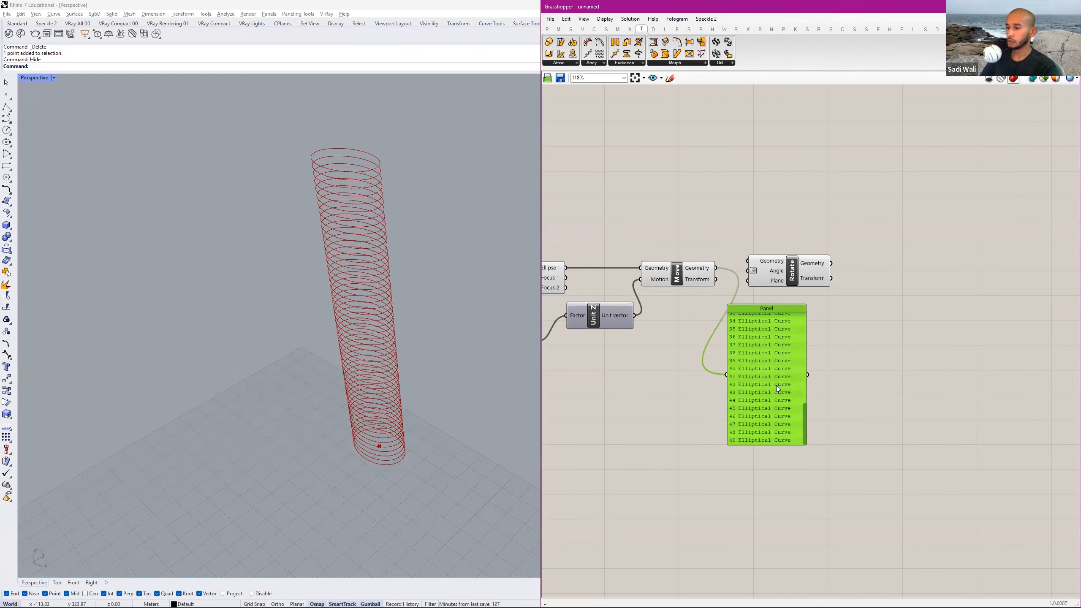
{"action": "key", "text": "Delete"}
Connect the Move component's Geometry output to the Rotate component's Geometry input.
{"action": "left_click", "coordinate": [769, 269]}
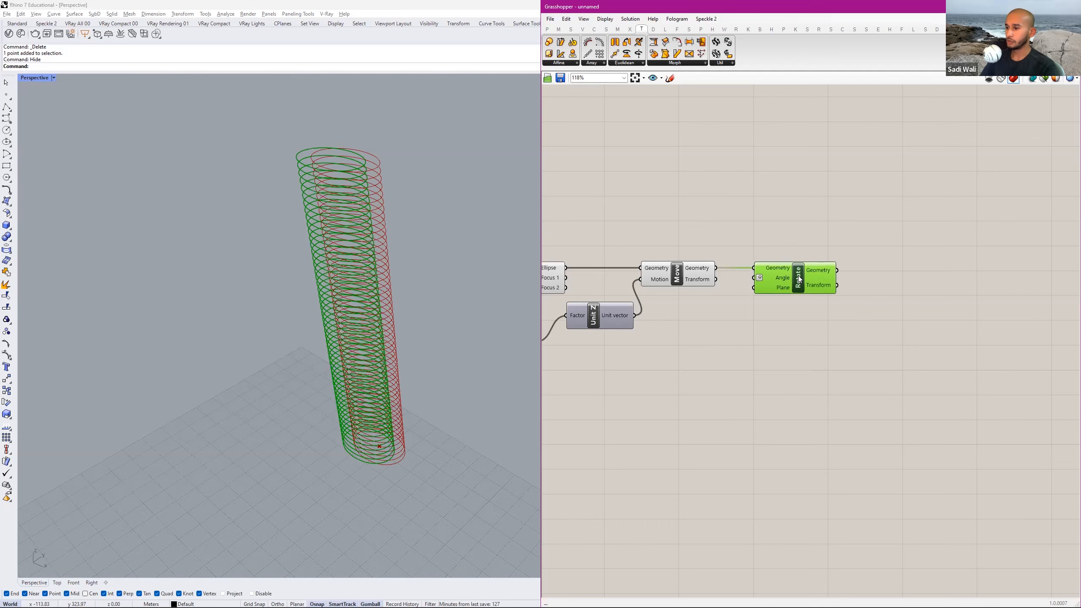
{"action": "scroll", "coordinate": [757, 283], "scroll_direction": "up", "scroll_amount": 2}
{"action": "scroll", "coordinate": [720, 248], "scroll_direction": "up", "scroll_amount": 1}
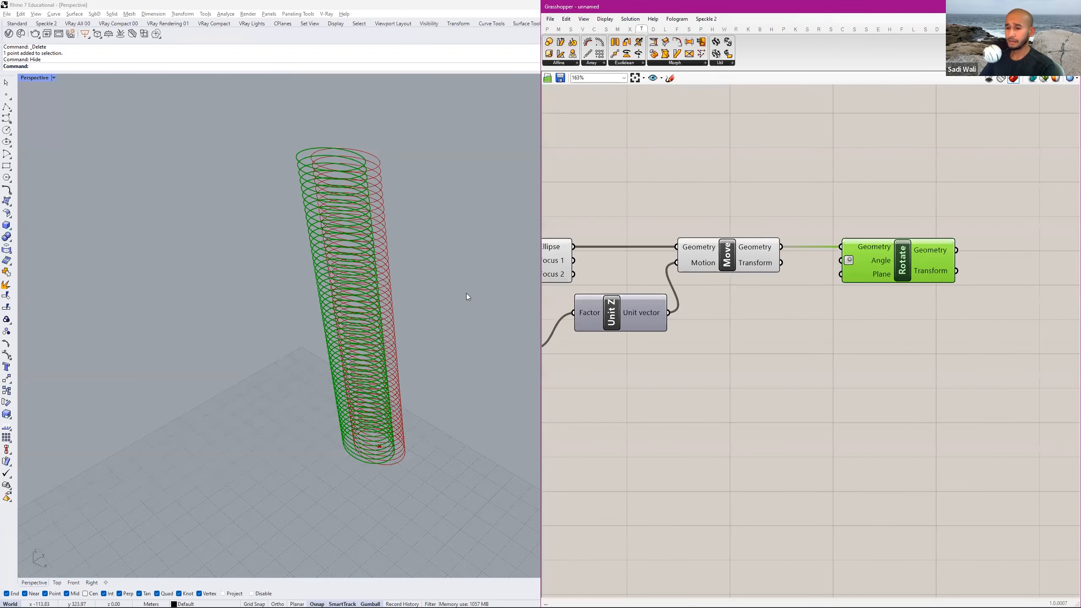
Turn off the preview of the Move component and shift the Rotate component farther away from it.
{"action": "left_click", "coordinate": [767, 223]}
{"action": "left_click", "coordinate": [729, 251]}
{"action": "middle_click", "coordinate": [728, 251]}
{"action": "left_click", "coordinate": [752, 225]}
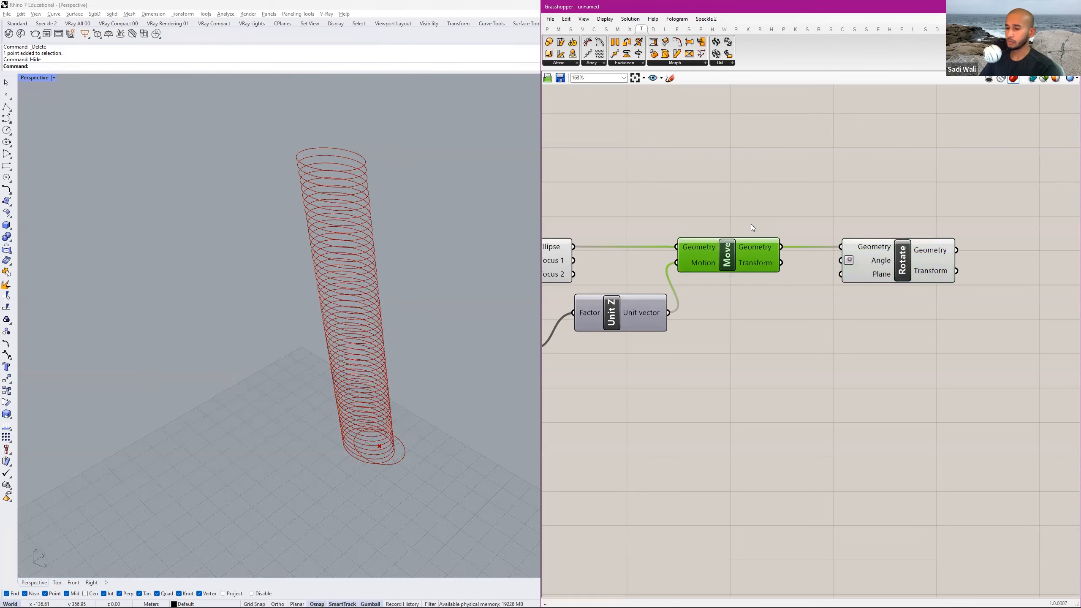
{"action": "left_click", "coordinate": [744, 233]}
{"action": "left_click", "coordinate": [874, 240]}
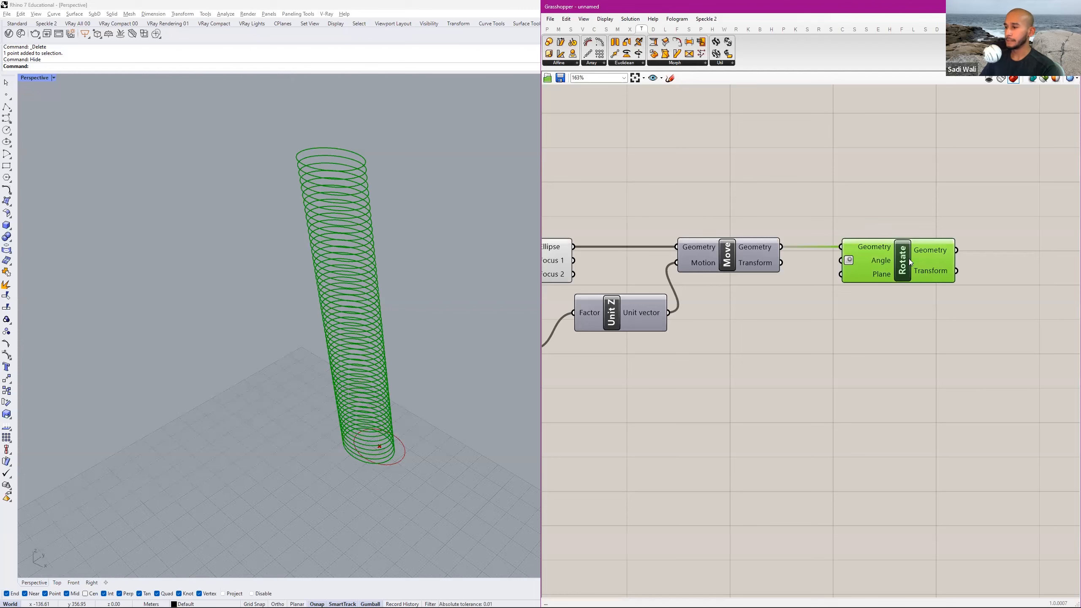
{"action": "left_click_drag", "start_coordinate": [909, 259], "coordinate": [983, 258]}
Examine in the Rhino viewport where the rotated ellipses sit relative to the world origin.
{"action": "right_click_drag", "start_coordinate": [375, 229], "coordinate": [413, 300]}
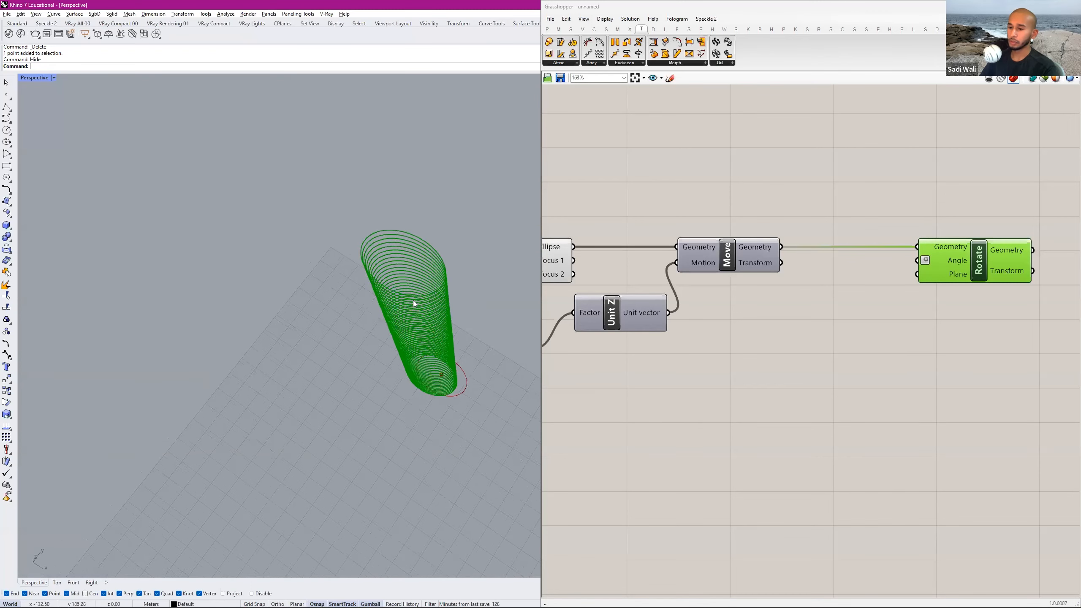
{"action": "scroll", "coordinate": [411, 257], "scroll_direction": "down", "scroll_amount": 5}
{"action": "right_click_drag", "start_coordinate": [410, 257], "coordinate": [389, 191], "text": "shift"}
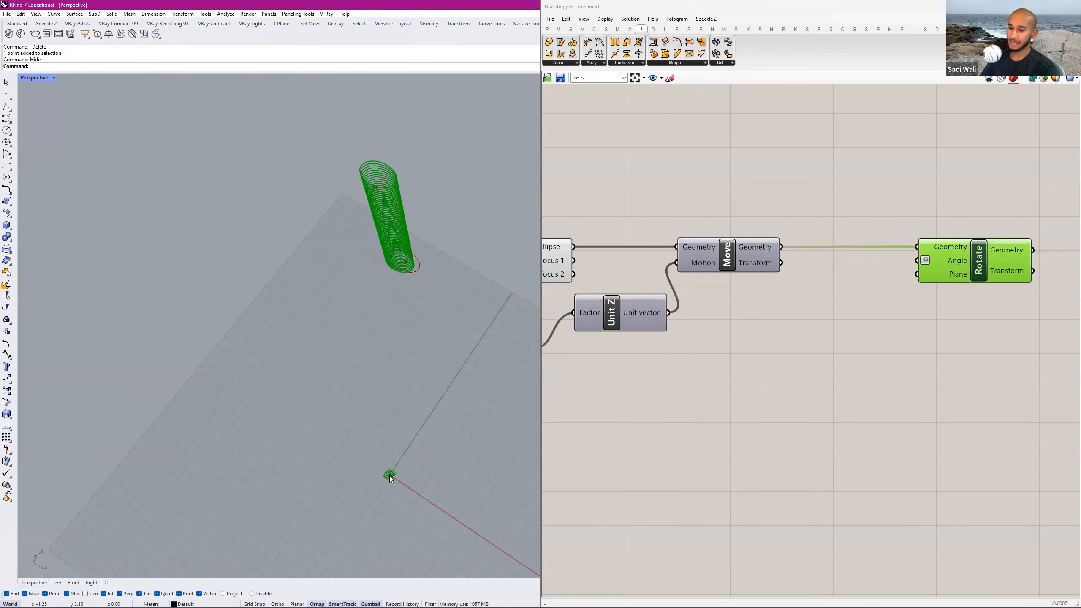
{"action": "scroll", "coordinate": [388, 477], "scroll_direction": "up", "scroll_amount": 6}
{"action": "scroll", "coordinate": [407, 462], "scroll_direction": "down", "scroll_amount": 6}
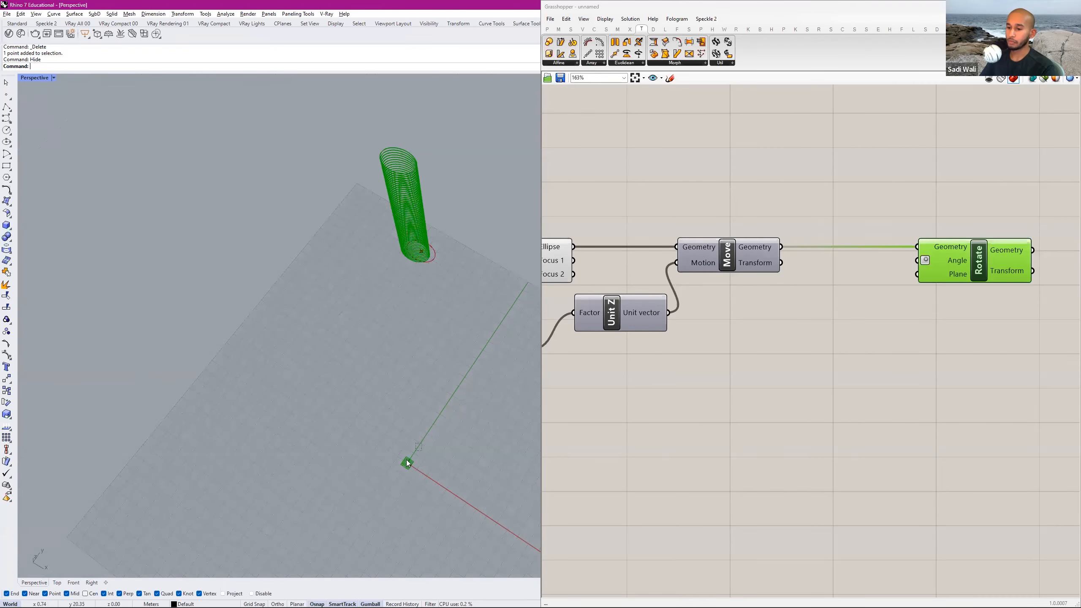
{"action": "right_click_drag", "start_coordinate": [426, 421], "coordinate": [405, 454], "text": "shift"}
Add an Area component that solves area properties and place it between the Move and Rotate components.
{"action": "double_click", "coordinate": [811, 299]}
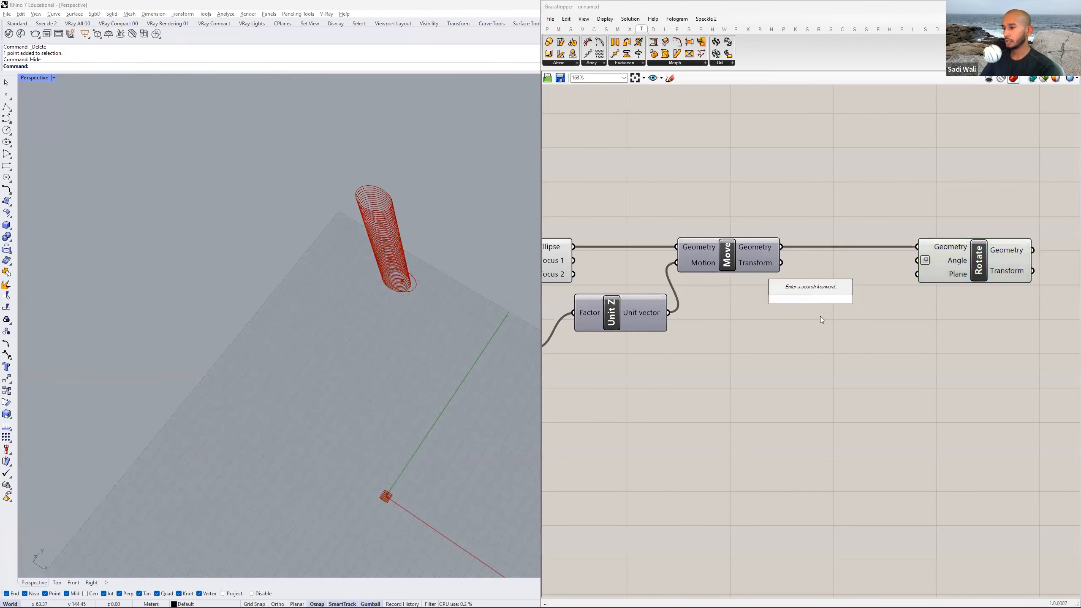
{"action": "type", "text": "area"}
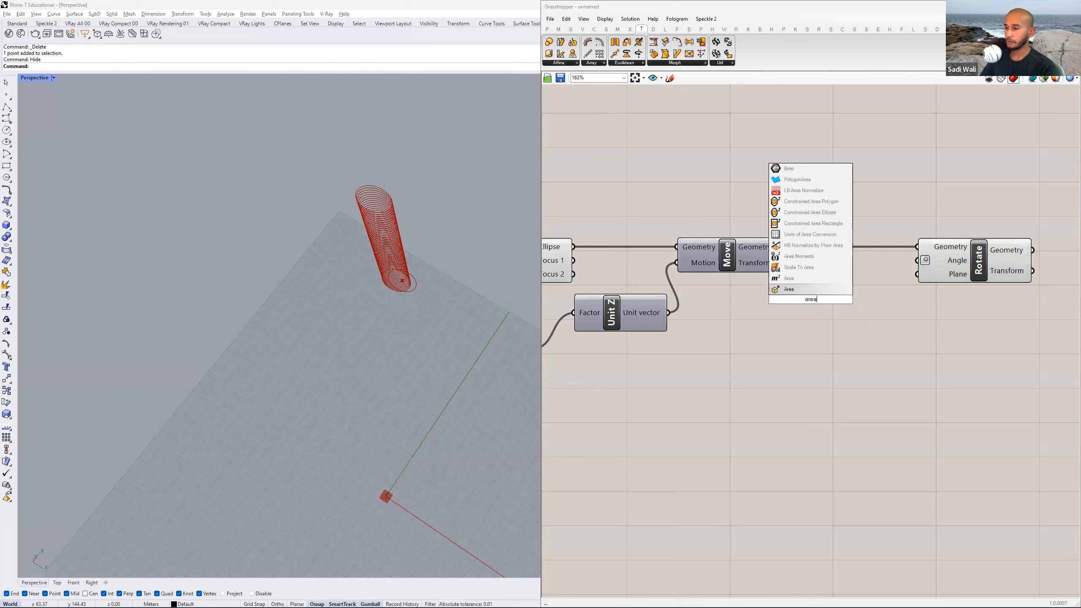
{"action": "left_click", "coordinate": [793, 279]}
{"action": "left_click_drag", "start_coordinate": [795, 292], "coordinate": [828, 283]}
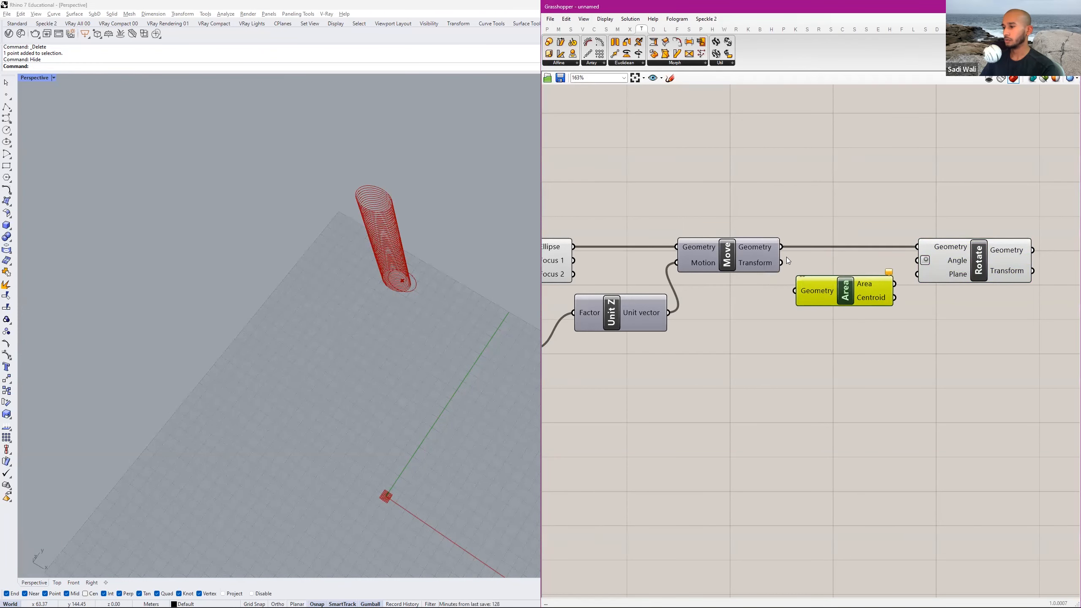
Connect the Move component's Geometry output to the Area component's Geometry input and place Area above the Move-to-Rotate wire.
{"action": "left_click_drag", "start_coordinate": [782, 247], "coordinate": [795, 290]}
{"action": "left_click_drag", "start_coordinate": [828, 302], "coordinate": [826, 226]}
{"action": "scroll", "coordinate": [1010, 198], "scroll_direction": "up", "scroll_amount": 2}
{"action": "left_click", "coordinate": [1010, 198]}
{"action": "scroll", "coordinate": [809, 207], "scroll_direction": "up", "scroll_amount": 1}
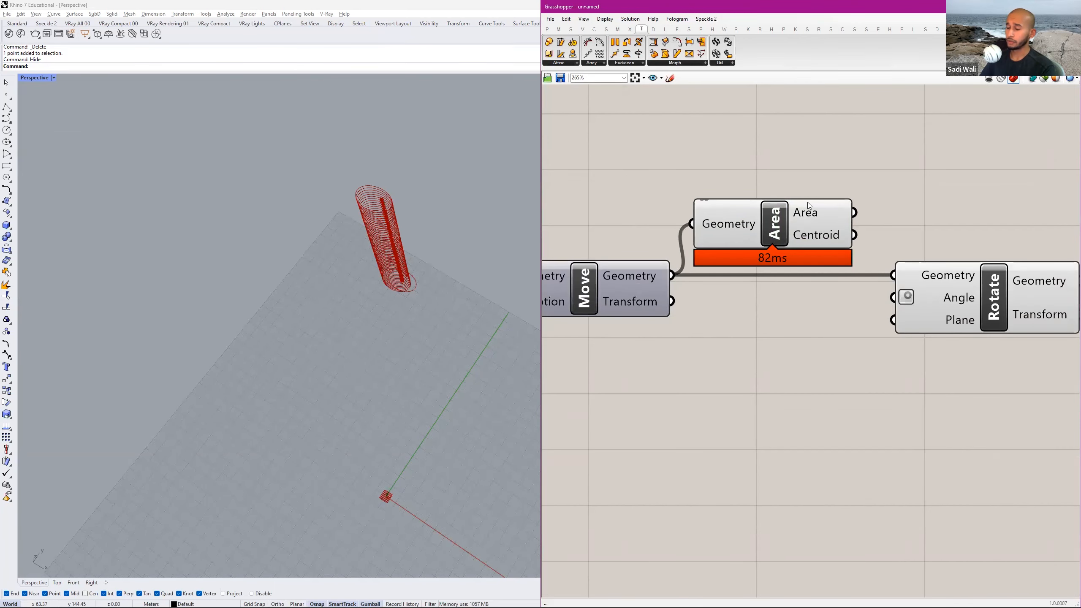
Connect the Area component's Centroid output to the Rotate component's Plane input.
{"action": "left_click", "coordinate": [825, 236]}
{"action": "mouse_move", "coordinate": [446, 284]}
{"action": "right_mouse_down"}
{"action": "mouse_move", "coordinate": [444, 296]}
{"action": "mouse_move", "coordinate": [447, 280]}
{"action": "right_mouse_up"}
{"action": "left_click_drag", "start_coordinate": [854, 234], "coordinate": [892, 320]}
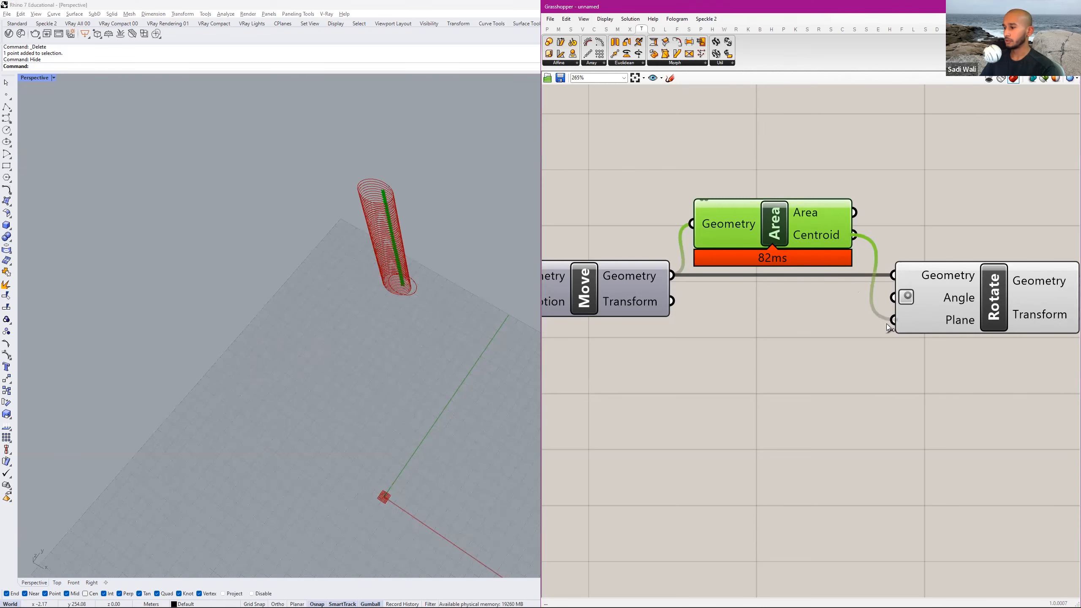
Reposition the Area component below the Move-to-Rotate wire and shift the Rotate component slightly away from it.
{"action": "left_click_drag", "start_coordinate": [812, 239], "coordinate": [815, 314]}
{"action": "left_click_drag", "start_coordinate": [955, 305], "coordinate": [969, 304]}
{"action": "right_click_drag", "start_coordinate": [959, 305], "coordinate": [834, 304]}
{"action": "scroll", "coordinate": [835, 304], "scroll_direction": "down", "scroll_amount": 1}
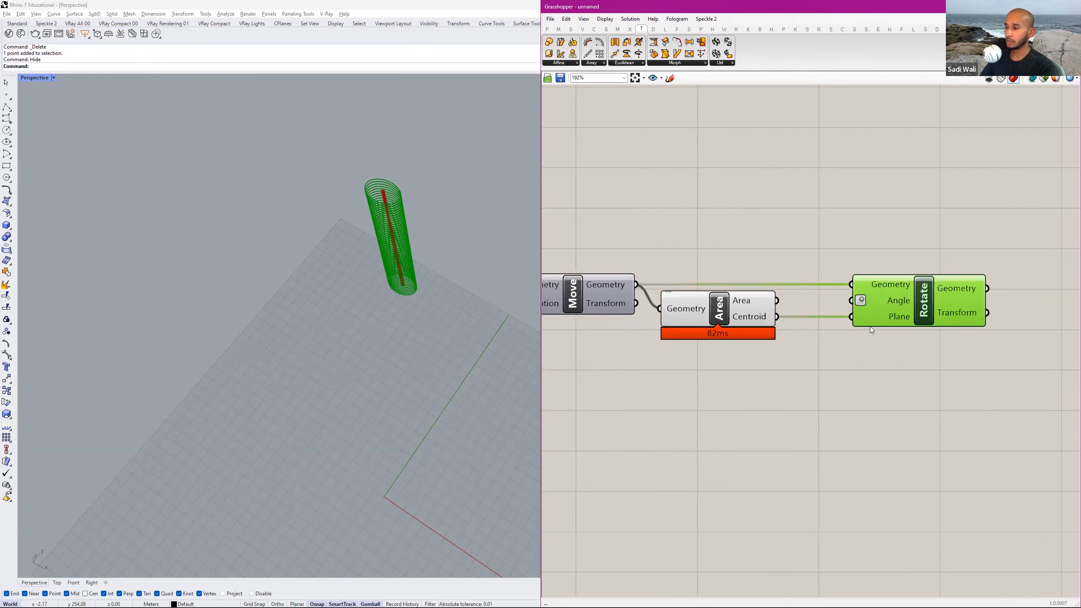
{"action": "left_click", "coordinate": [870, 326]}
Add a second Series component in the empty canvas area below the Unit Z and Move components.
{"action": "scroll", "coordinate": [860, 313], "scroll_direction": "down", "scroll_amount": 4}
{"action": "scroll", "coordinate": [922, 260], "scroll_direction": "down", "scroll_amount": 1}
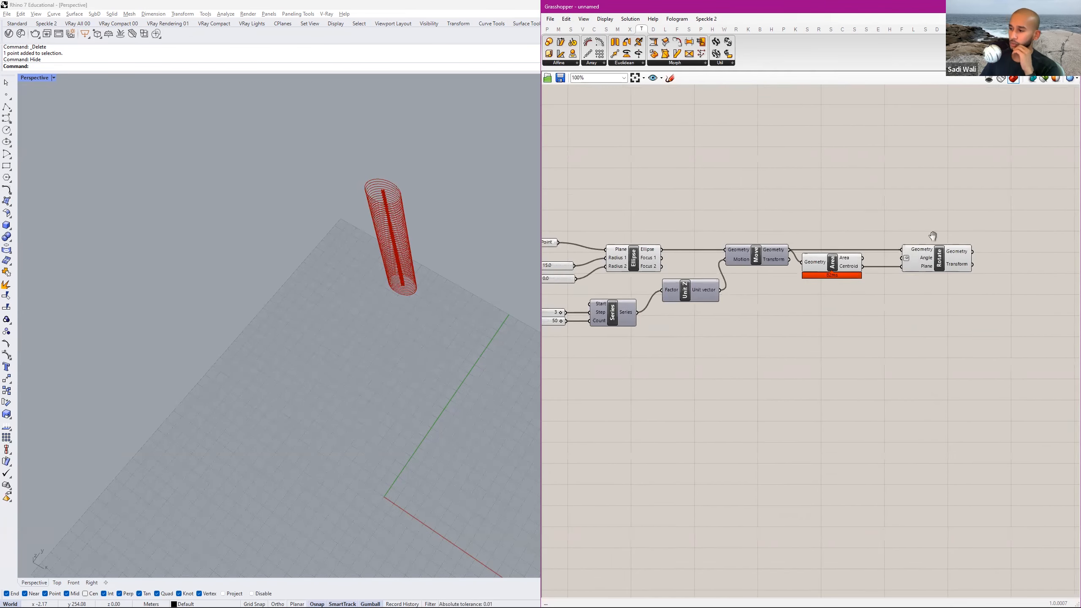
{"action": "right_click_drag", "start_coordinate": [934, 237], "coordinate": [962, 188]}
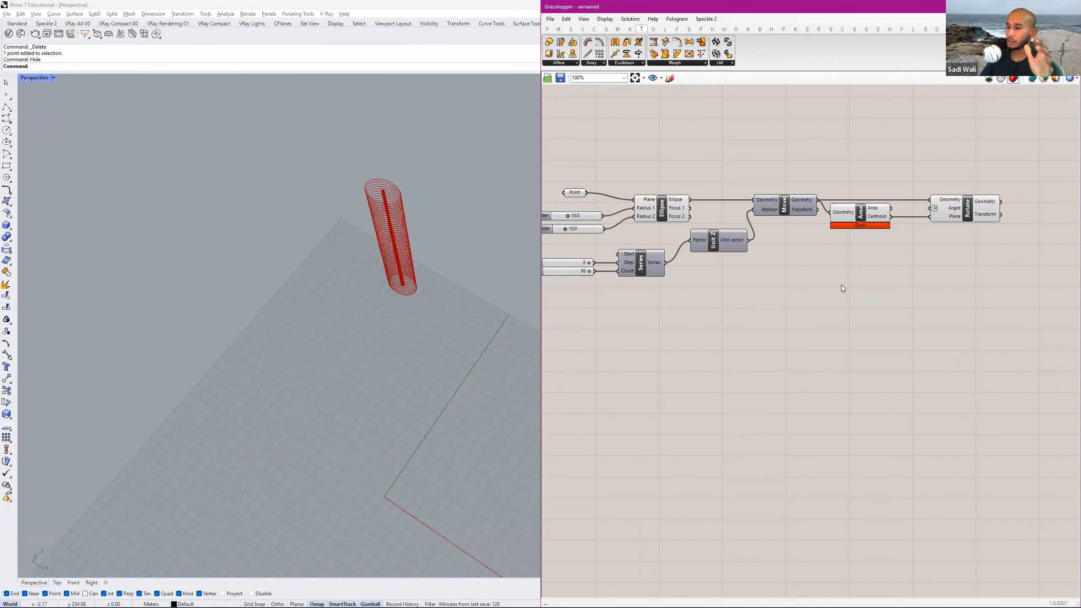
{"action": "double_click", "coordinate": [795, 314]}
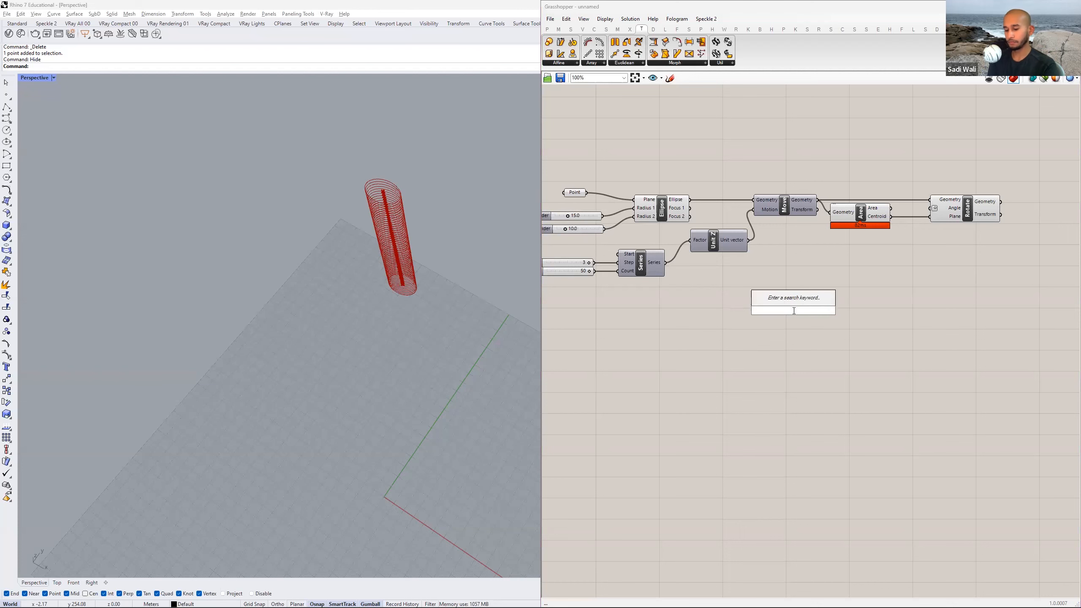
{"action": "type", "text": "series"}
{"action": "key", "text": "Return"}
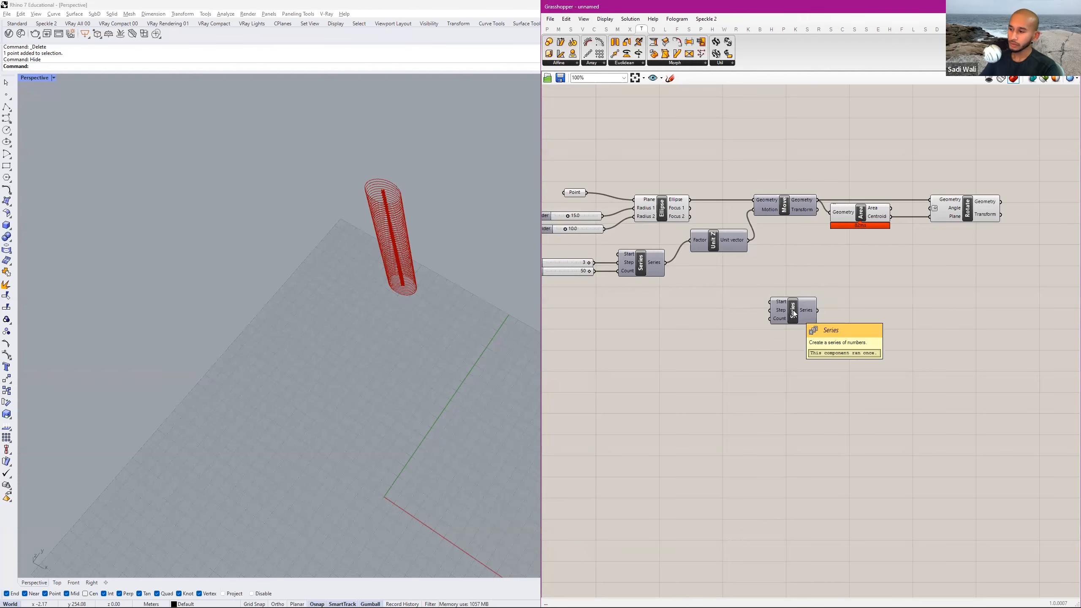
{"action": "scroll", "coordinate": [739, 303], "scroll_direction": "up", "scroll_amount": 1}
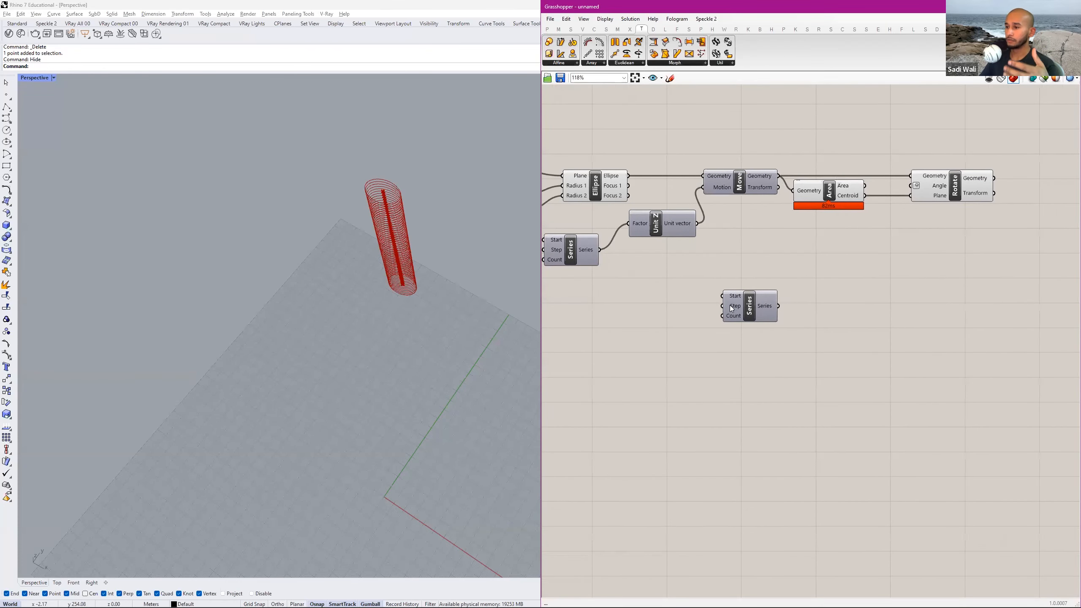
Add a Quick Graph component beside the new Series component's output.
{"action": "double_click", "coordinate": [822, 304]}
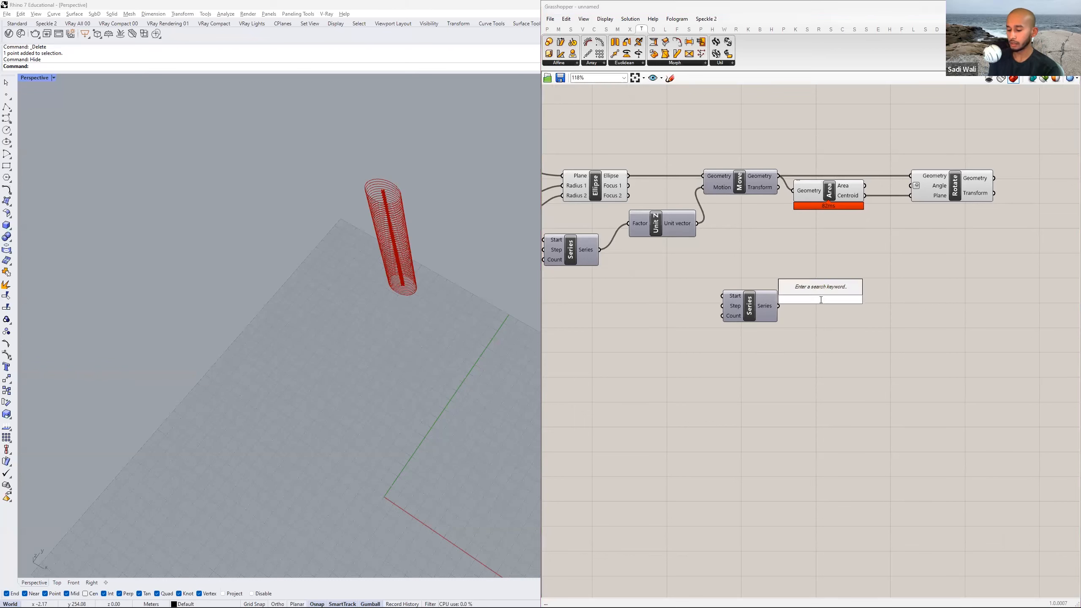
{"action": "type", "text": "graph"}
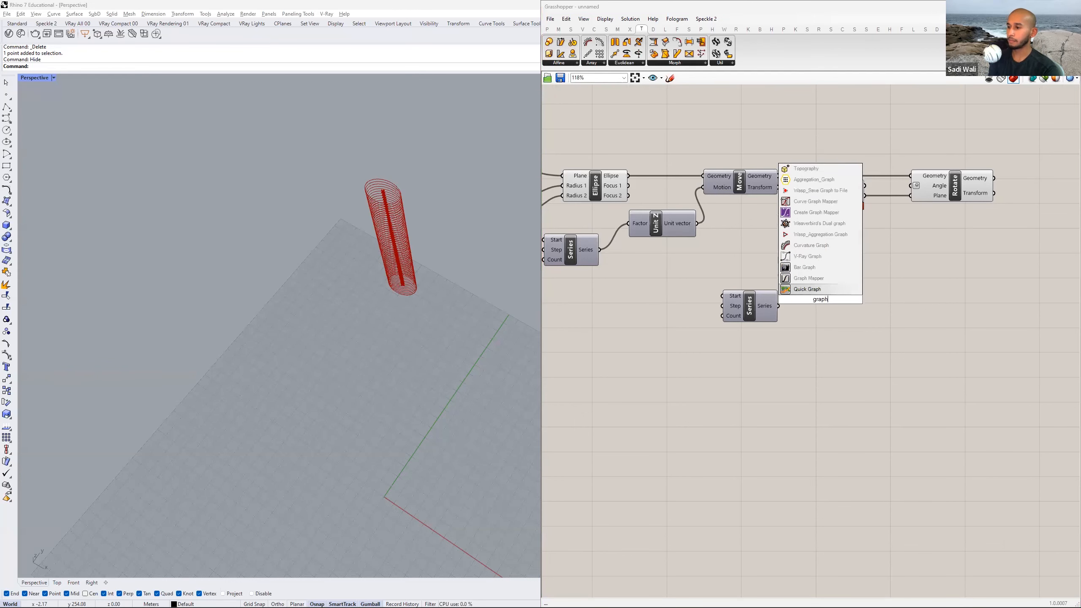
{"action": "key", "text": "Return"}
Switch to the homework PDF in Adobe Acrobat and check the Part 1 requirements for the Graph Mapper and Series rotations against the reference towers.
{"action": "key", "text": "alt+Tab"}
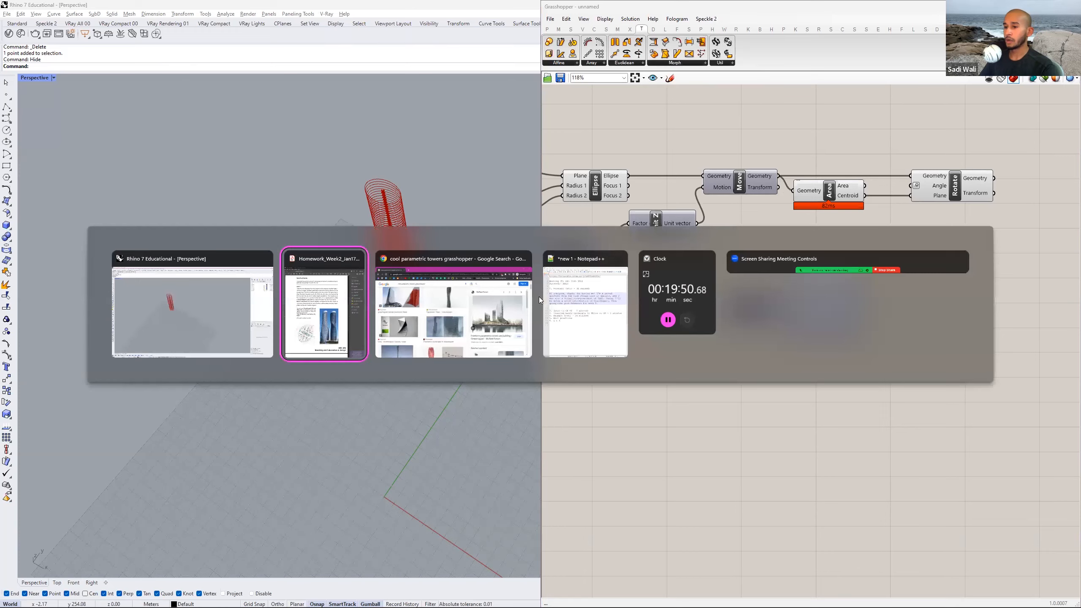
{"action": "left_click", "coordinate": [336, 310]}
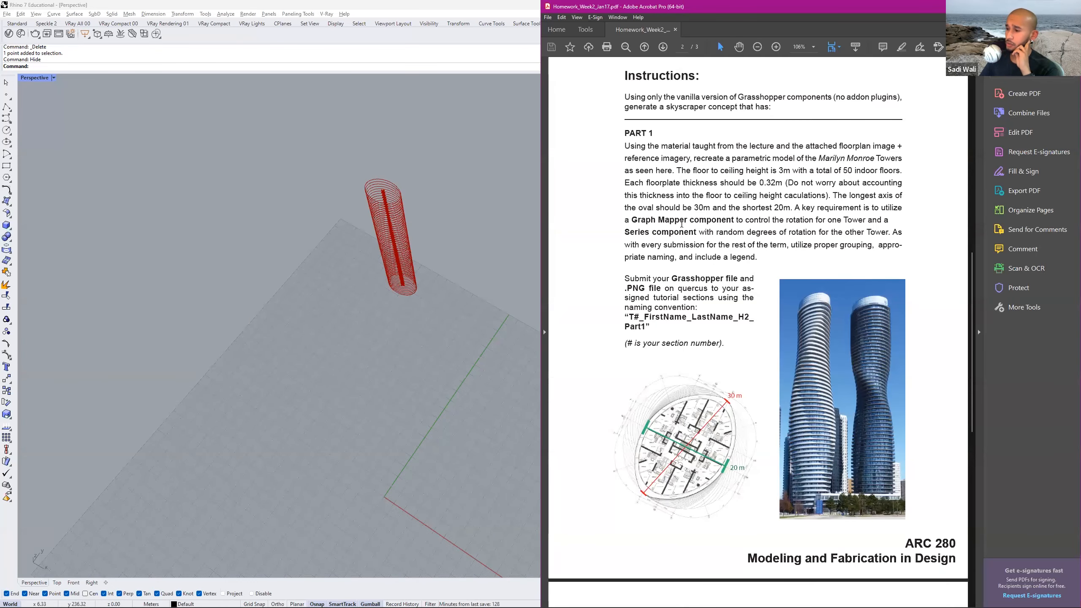
{"action": "double_click", "coordinate": [672, 220]}
{"action": "left_click", "coordinate": [714, 233]}
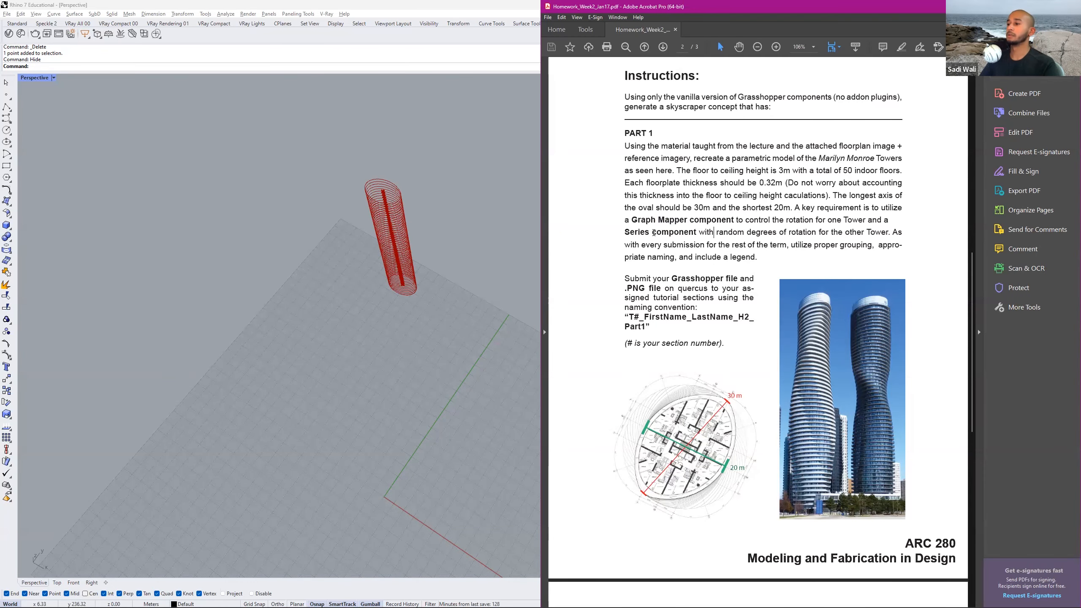
{"action": "key", "text": "alt+Tab"}
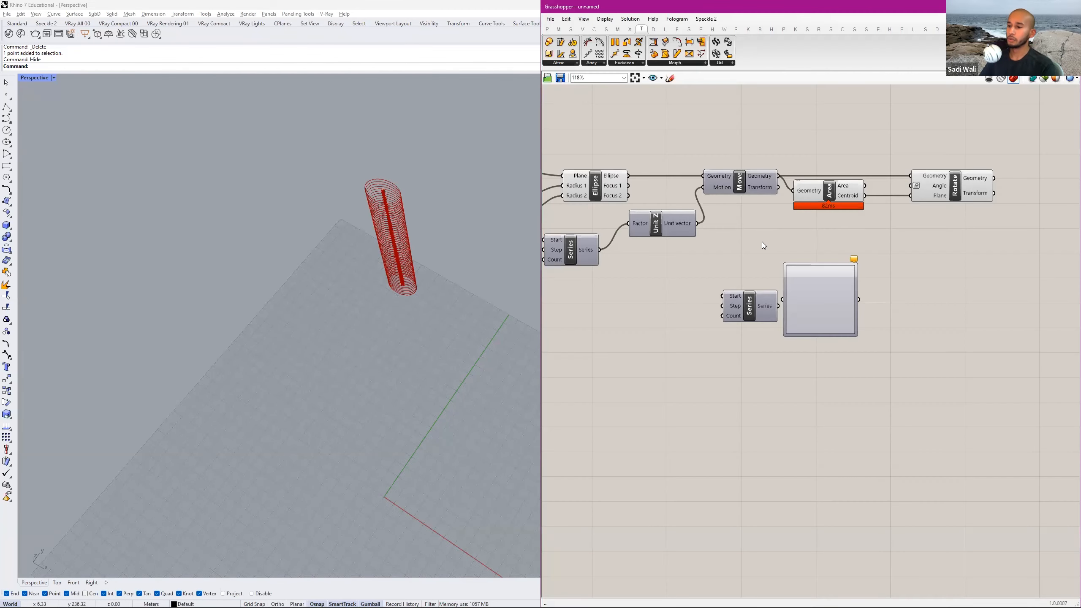
{"action": "key", "text": "alt+Tab"}
{"action": "left_click", "coordinate": [358, 305]}
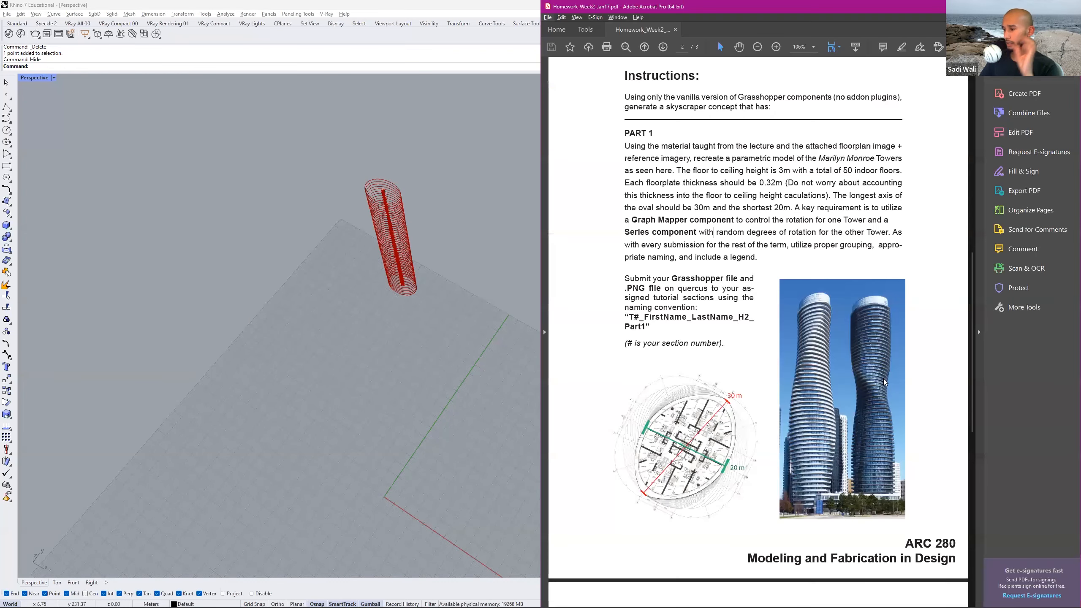
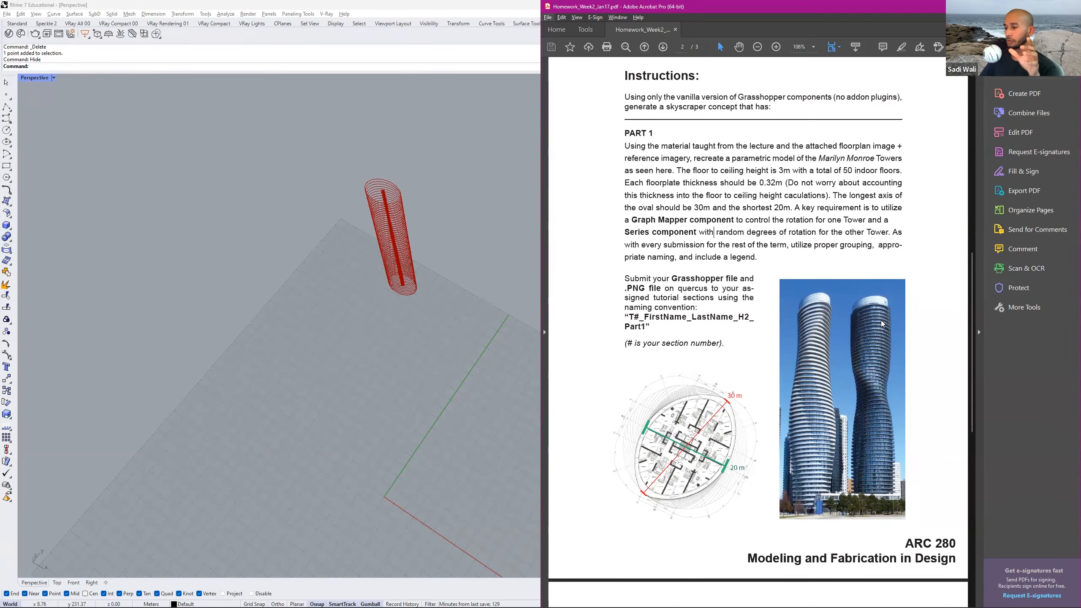
Switch back to Grasshopper and set the Graph Mapper beside the second Series to the Bezier graph type.
{"action": "key", "text": "alt+Tab"}
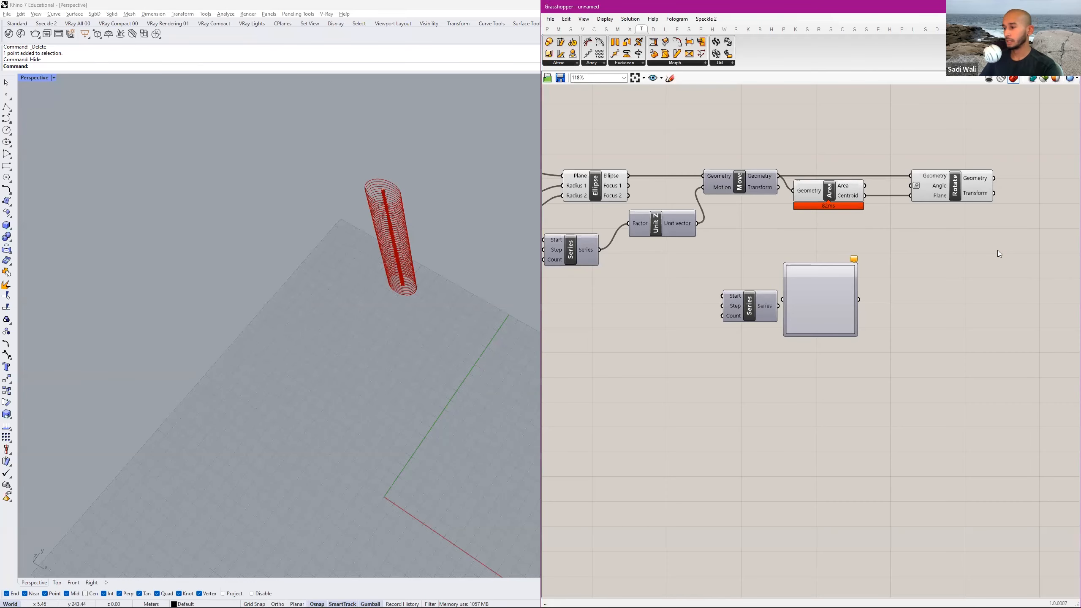
{"action": "left_click_drag", "start_coordinate": [832, 274], "coordinate": [849, 277]}
{"action": "right_click_drag", "start_coordinate": [811, 277], "coordinate": [765, 263]}
{"action": "right_click", "coordinate": [797, 277]}
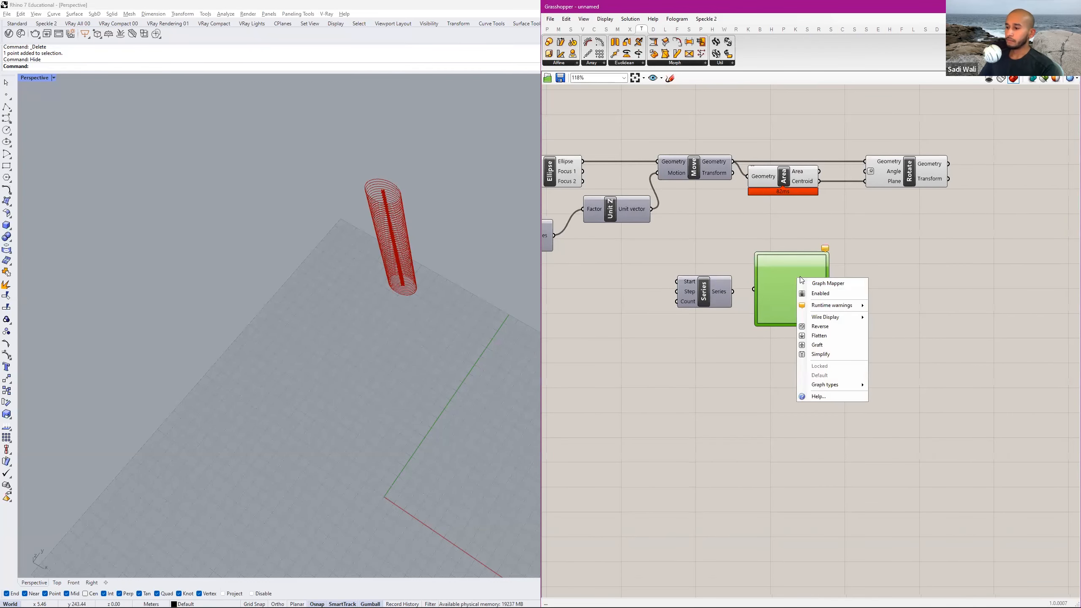
{"action": "mouse_move", "coordinate": [849, 386]}
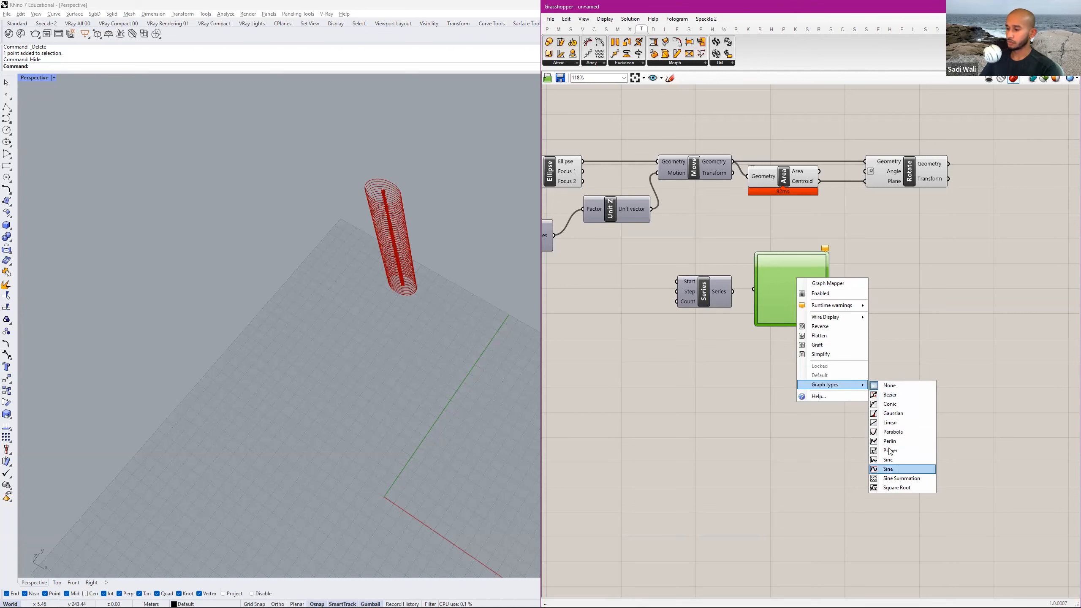
{"action": "left_click", "coordinate": [891, 395]}
{"action": "mouse_move", "coordinate": [773, 305]}
{"action": "left_mouse_down"}
{"action": "mouse_move", "coordinate": [738, 277]}
{"action": "mouse_move", "coordinate": [783, 292]}
{"action": "left_mouse_up"}
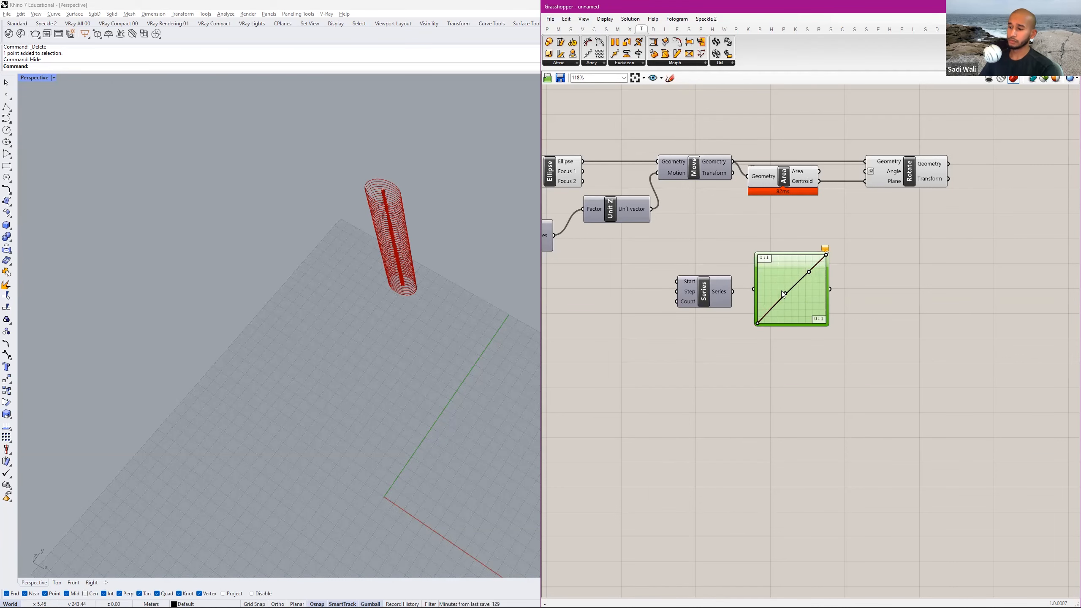
Move the second Series component away from the Graph Mapper and shift the Graph Mapper slightly down and toward it.
{"action": "right_click_drag", "start_coordinate": [666, 281], "coordinate": [743, 270]}
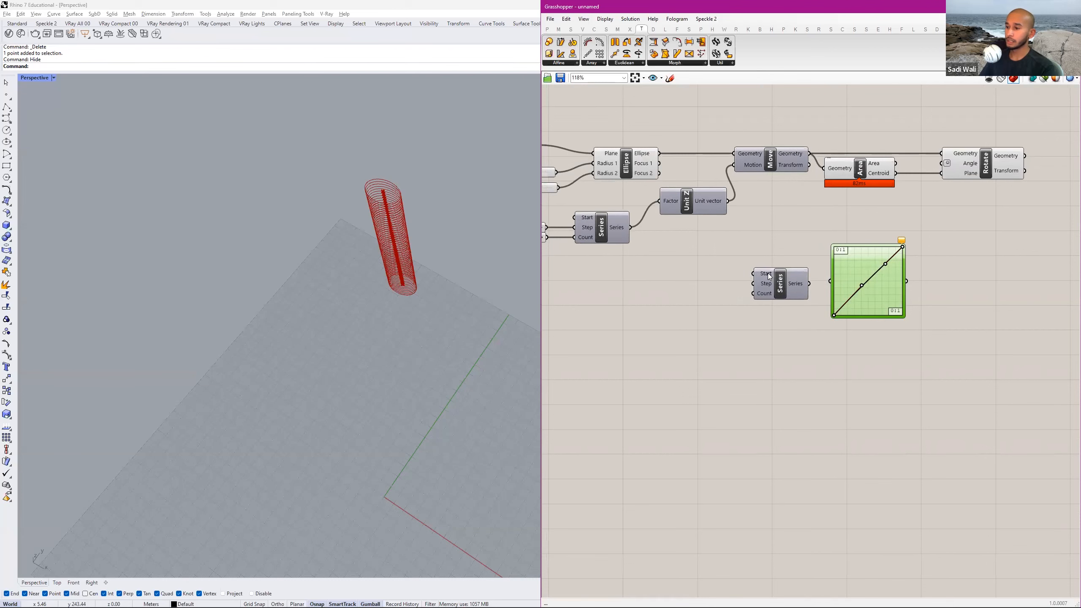
{"action": "left_click_drag", "start_coordinate": [768, 277], "coordinate": [726, 288]}
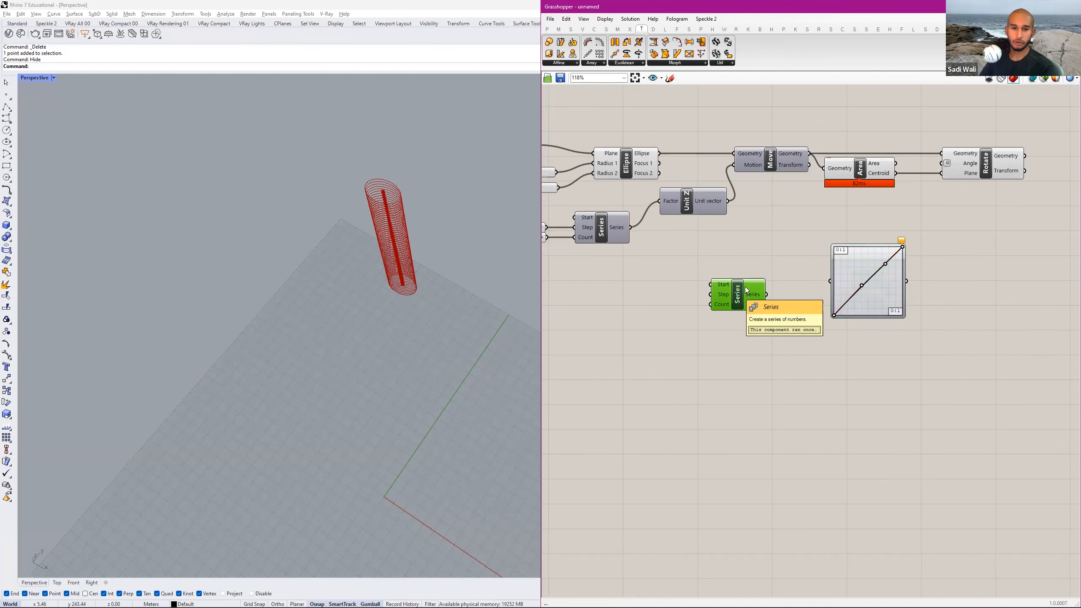
{"action": "scroll", "coordinate": [724, 285], "scroll_direction": "up", "scroll_amount": 3}
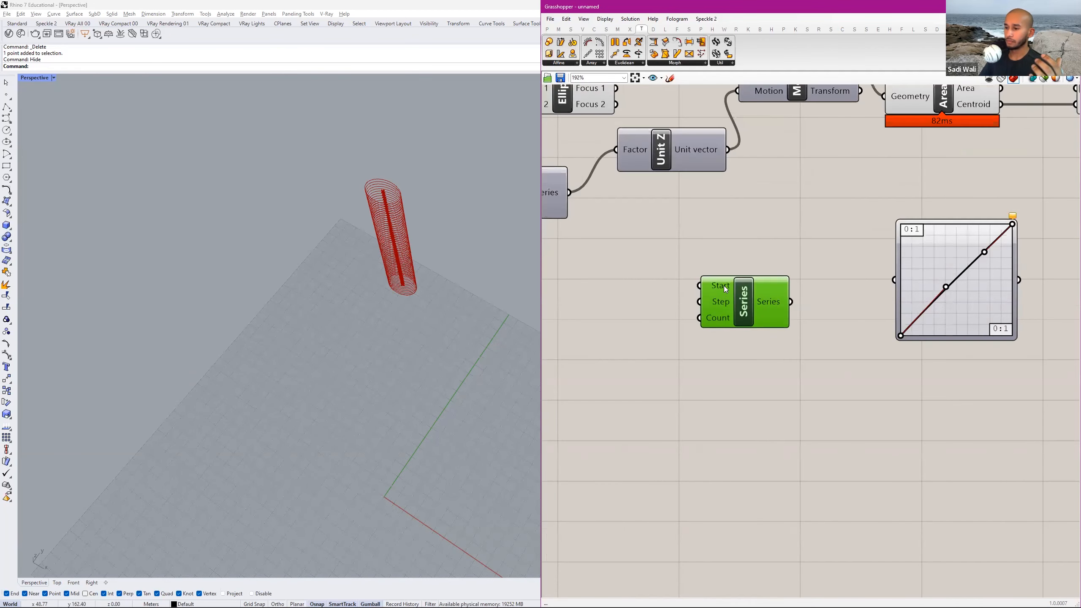
{"action": "right_click_drag", "start_coordinate": [724, 320], "coordinate": [749, 317]}
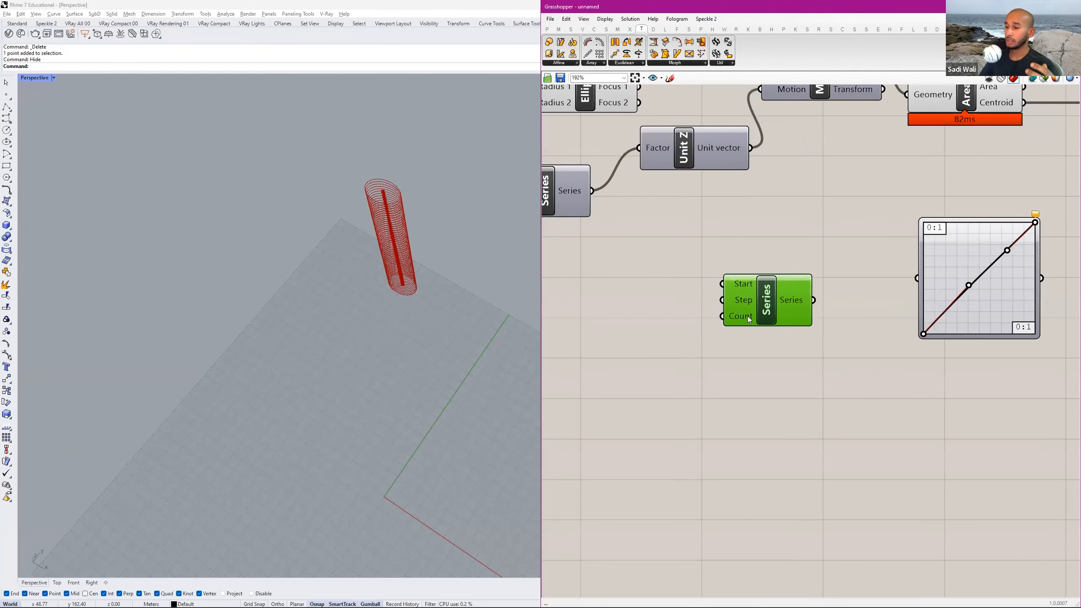
{"action": "right_click_drag", "start_coordinate": [872, 275], "coordinate": [752, 290]}
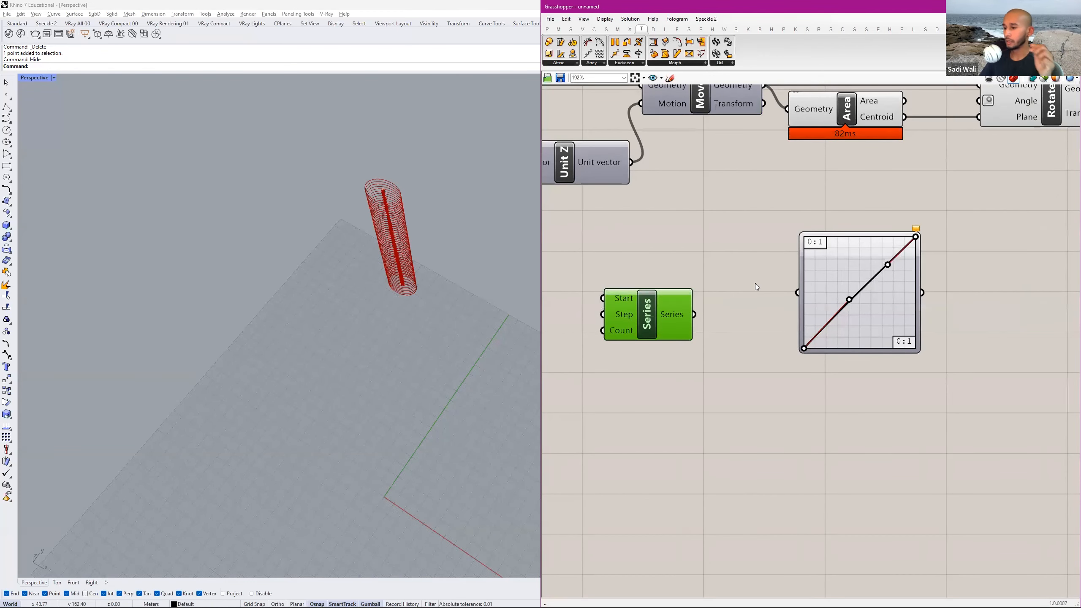
{"action": "left_click_drag", "start_coordinate": [829, 253], "coordinate": [790, 258]}
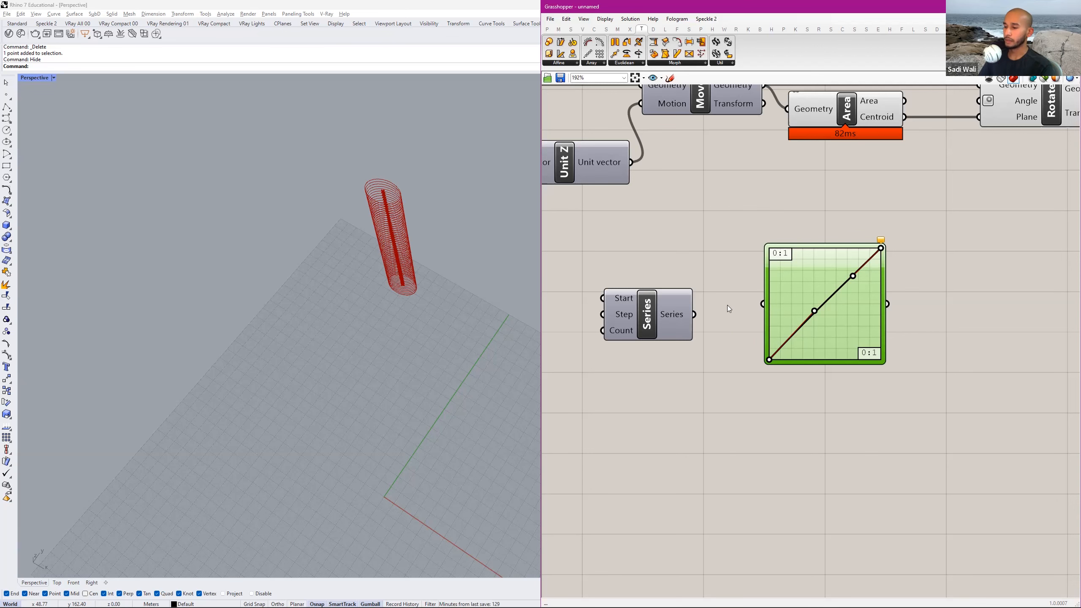
{"action": "right_click_drag", "start_coordinate": [727, 305], "coordinate": [782, 300]}
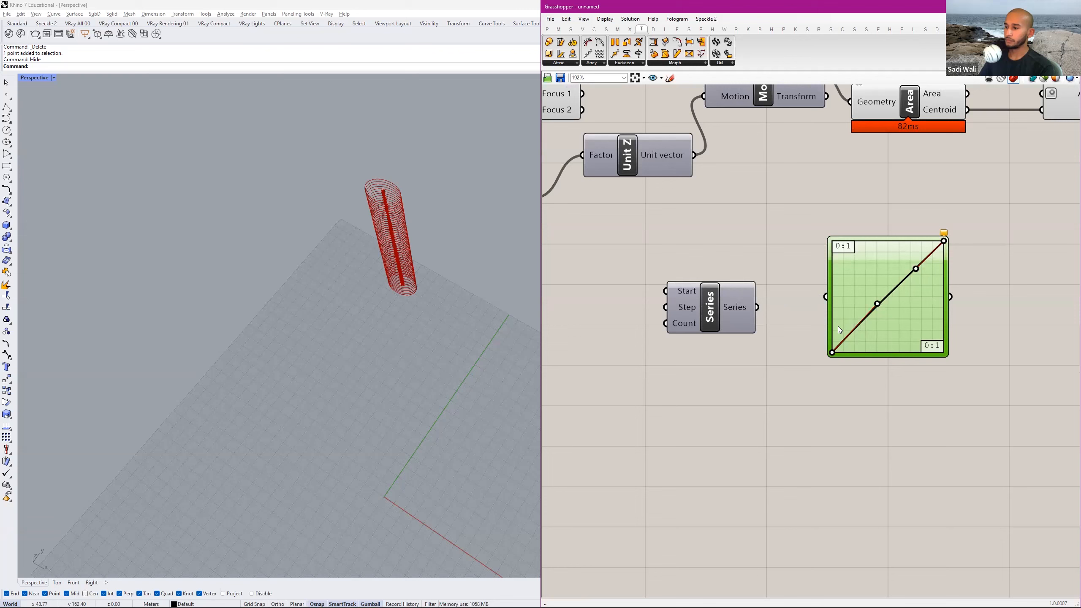
{"action": "left_click", "coordinate": [727, 306]}
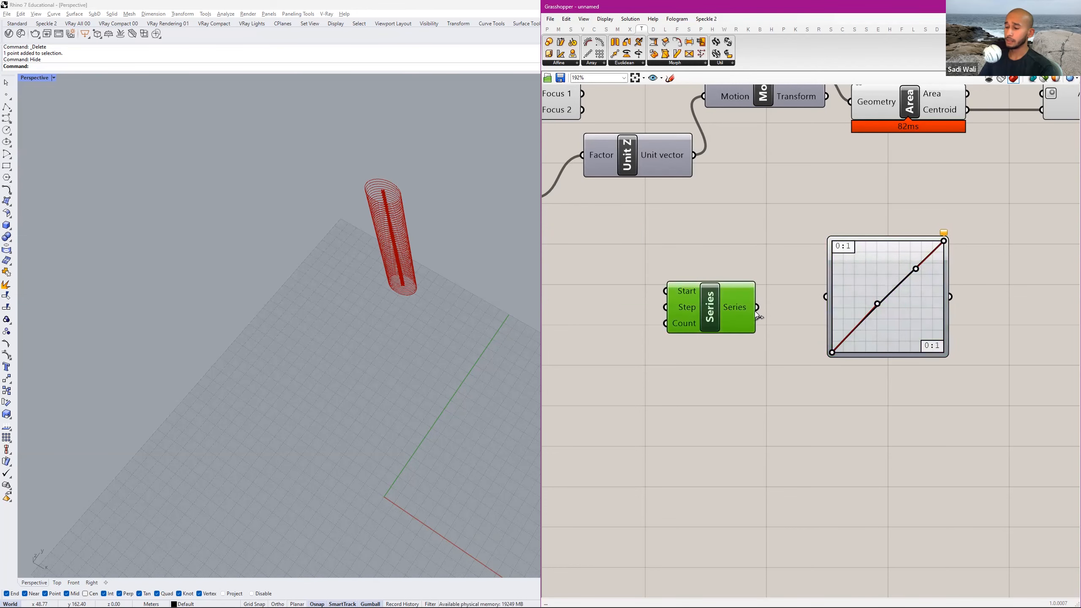
Connect the 50-floor number slider to the Count input of the second Series component.
{"action": "scroll", "coordinate": [755, 307], "scroll_direction": "down", "scroll_amount": 3}
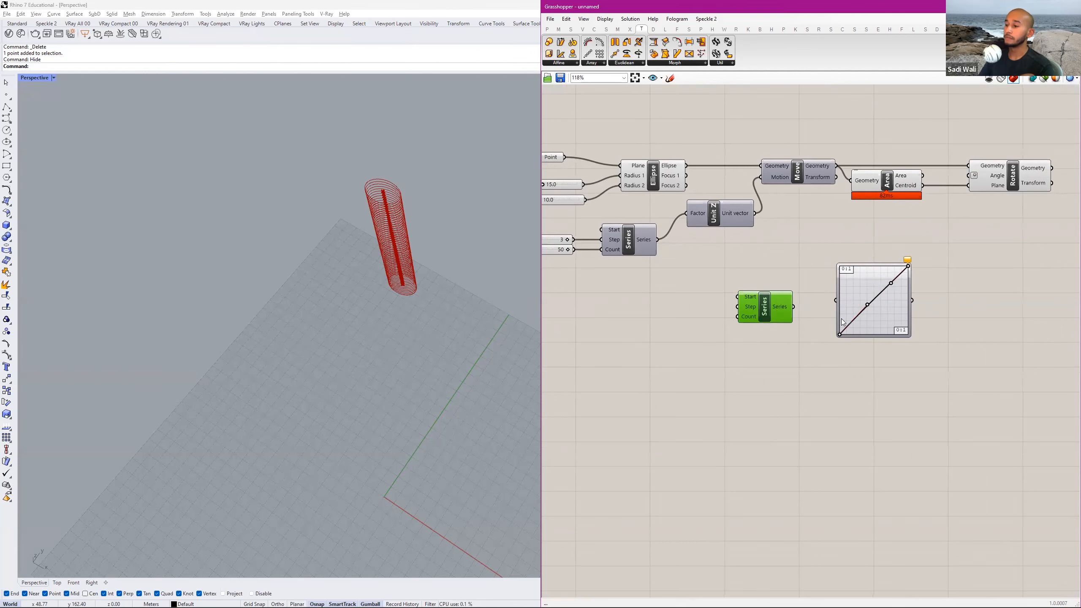
{"action": "right_click_drag", "start_coordinate": [704, 307], "coordinate": [781, 306]}
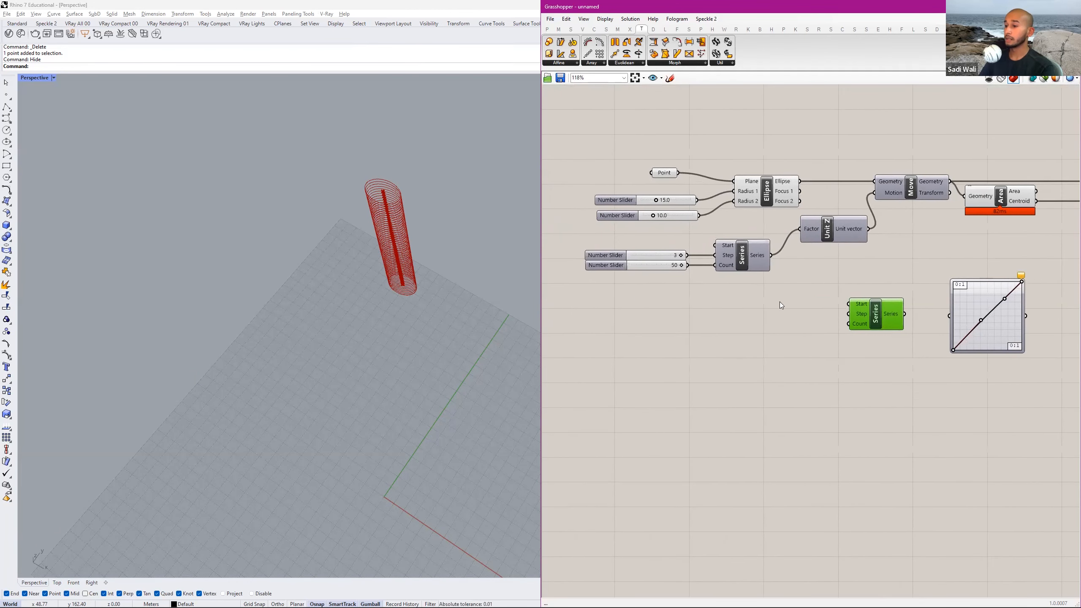
{"action": "scroll", "coordinate": [689, 267], "scroll_direction": "up", "scroll_amount": 2}
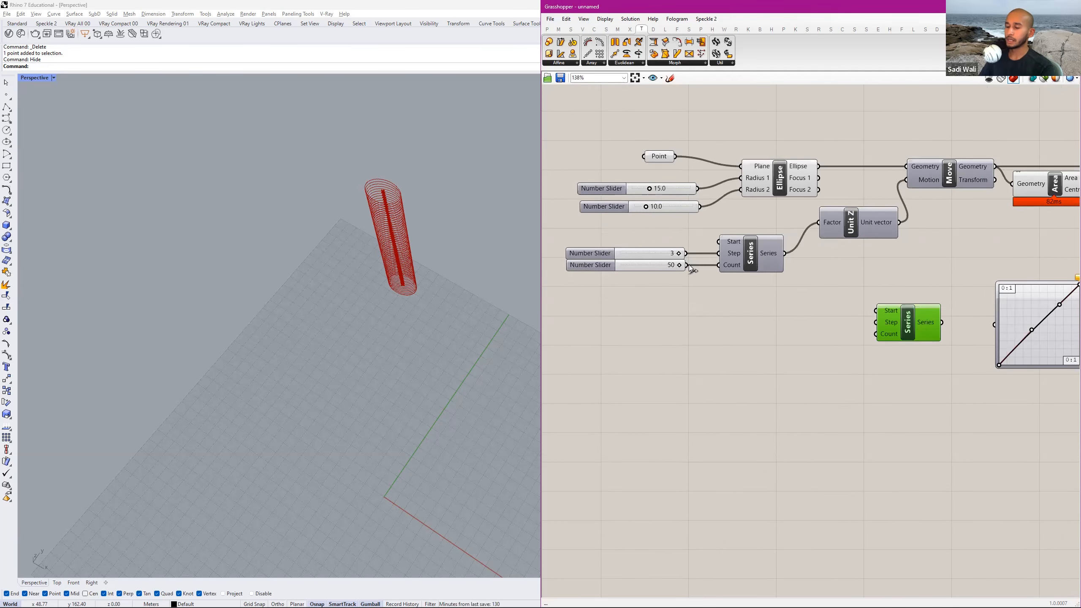
{"action": "left_click_drag", "start_coordinate": [690, 268], "coordinate": [883, 339]}
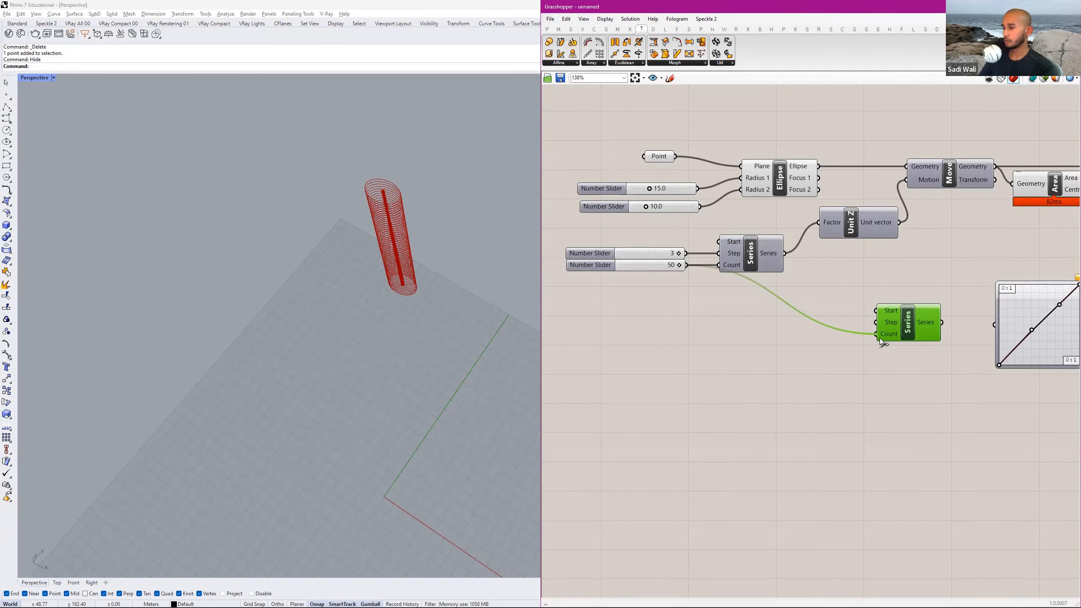
{"action": "mouse_move", "coordinate": [895, 314]}
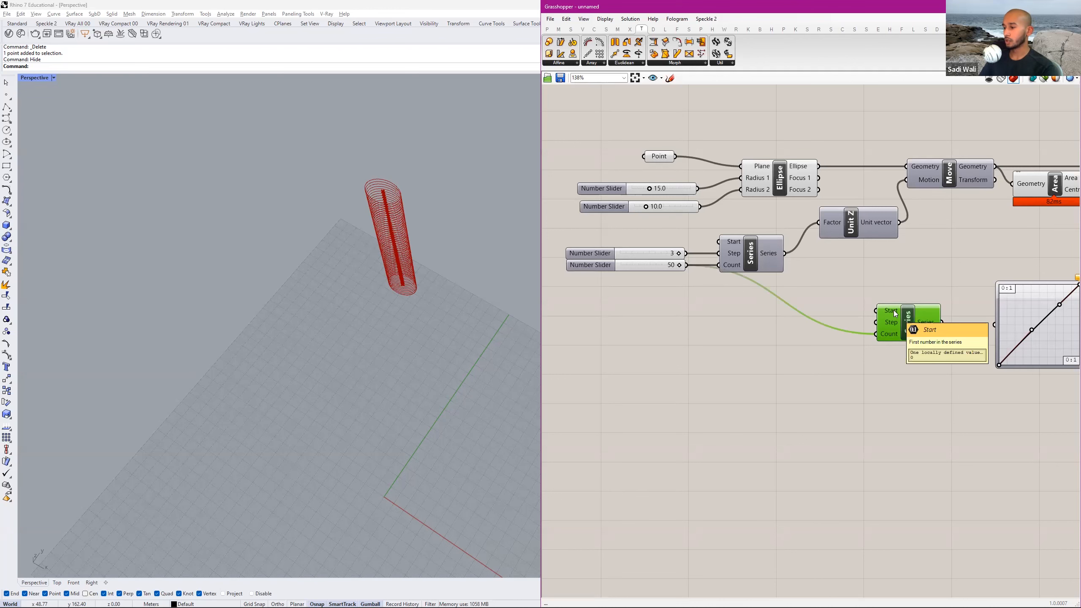
{"action": "right_click_drag", "start_coordinate": [928, 296], "coordinate": [886, 287]}
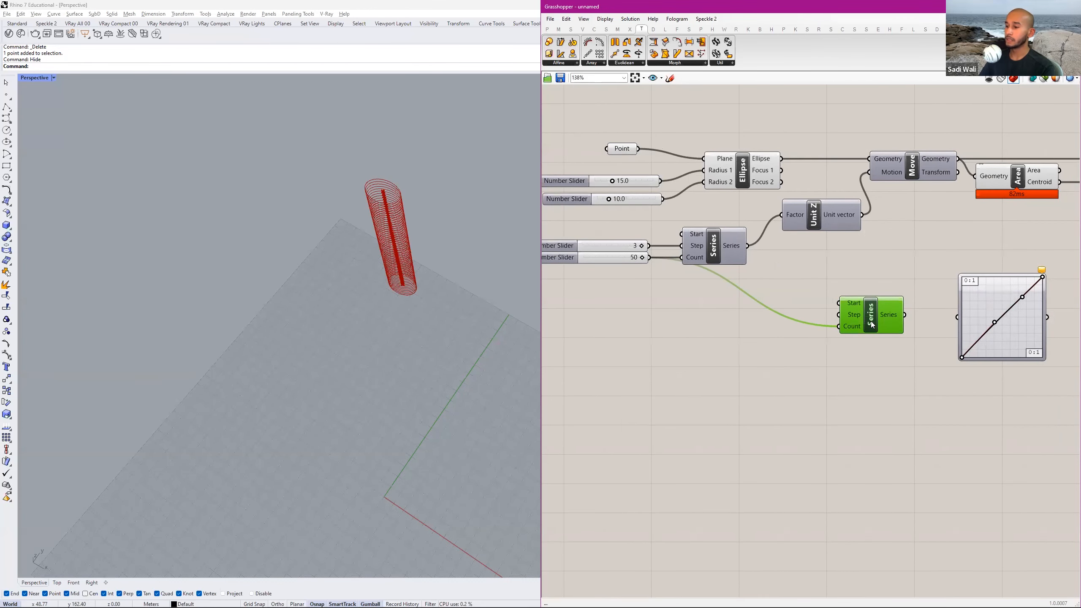
{"action": "mouse_move", "coordinate": [858, 314]}
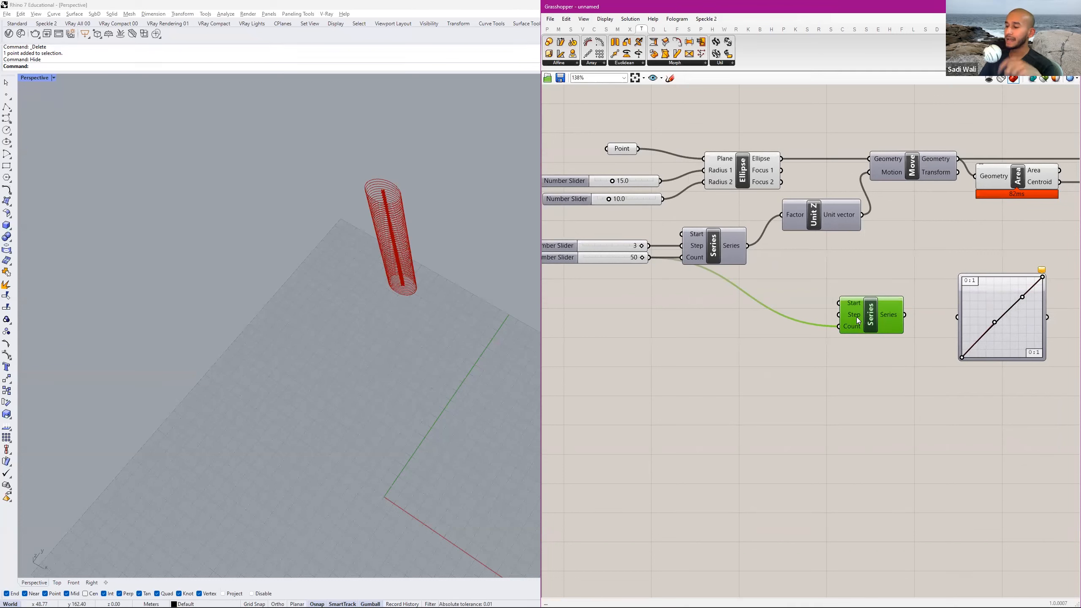
{"action": "left_click", "coordinate": [813, 285]}
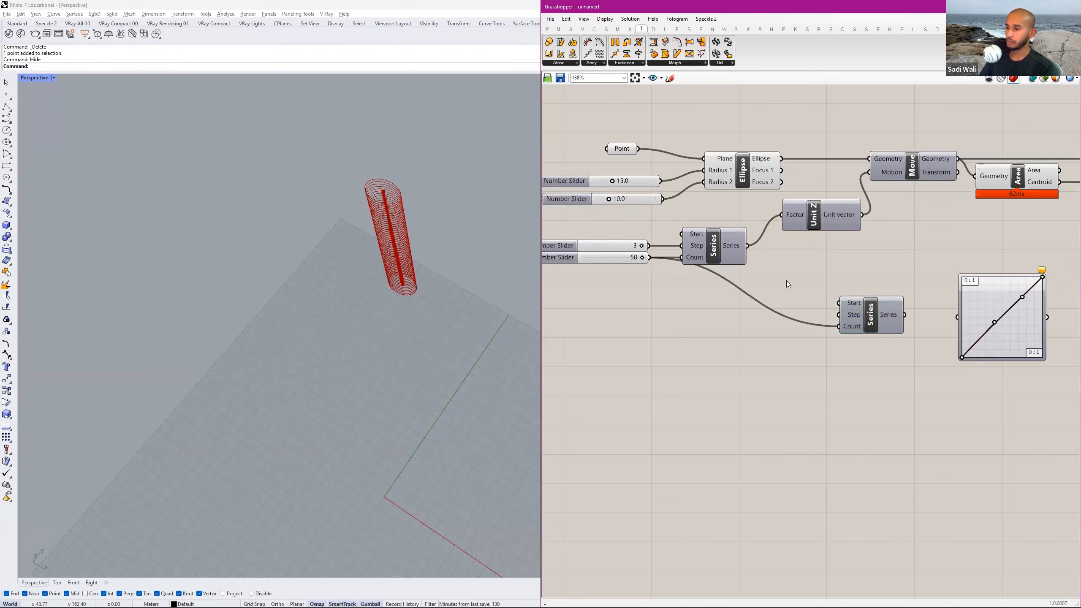
Add a panel containing 1 above the second Series and shrink it to a compact size.
{"action": "double_click", "coordinate": [787, 281]}
{"action": "type", "text": "panel"}
{"action": "key", "text": "Return"}
{"action": "double_click", "coordinate": [798, 285]}
{"action": "type", "text": "1"}
{"action": "left_click", "coordinate": [837, 272]}
{"action": "left_click", "coordinate": [826, 281]}
{"action": "left_click_drag", "start_coordinate": [831, 308], "coordinate": [761, 269]}
Add a Division component beside the panel, wiring the panel's 1 into A and the 50-floor slider into B.
{"action": "double_click", "coordinate": [814, 275]}
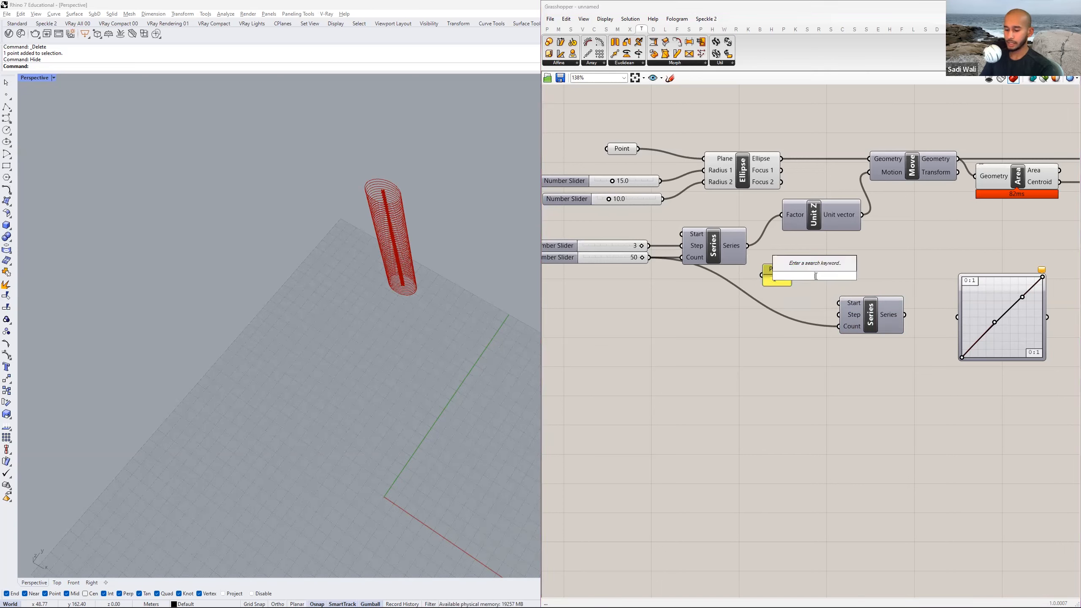
{"action": "type", "text": "divide"}
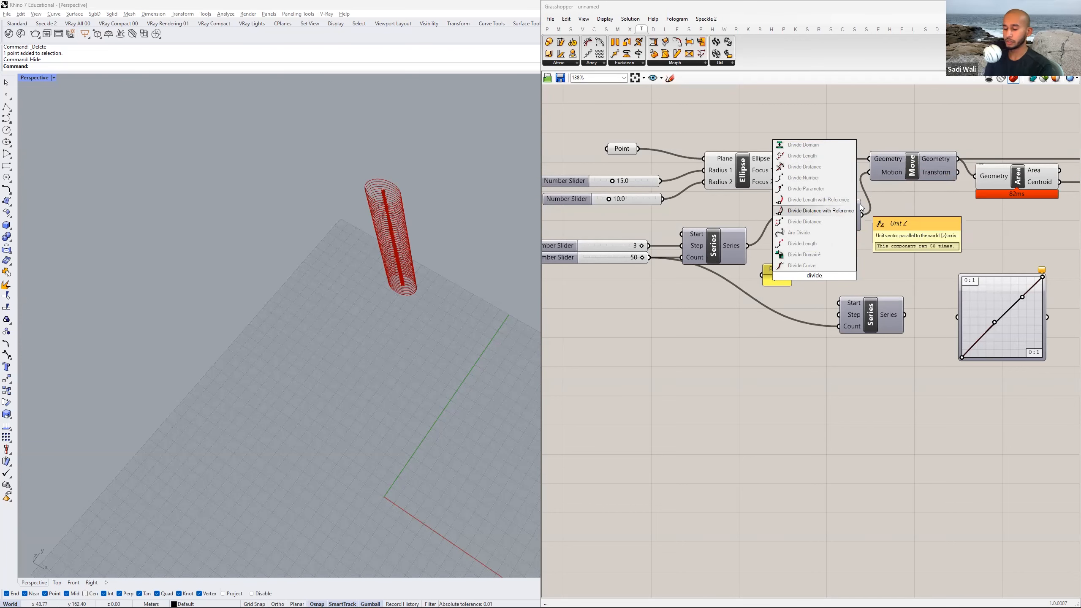
{"action": "key", "text": "BackSpace"}
{"action": "key", "text": "BackSpace"}
{"action": "key", "text": "BackSpace"}
{"action": "key", "text": "BackSpace"}
{"action": "key", "text": "BackSpace"}
{"action": "key", "text": "BackSpace"}
{"action": "key", "text": "BackSpace"}
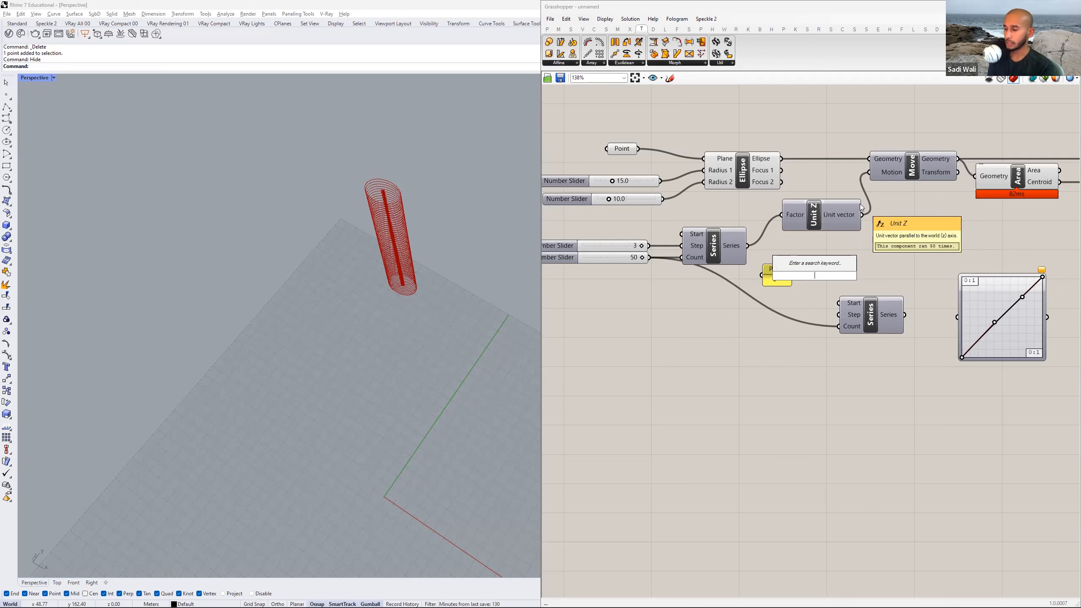
{"action": "type", "text": "/"}
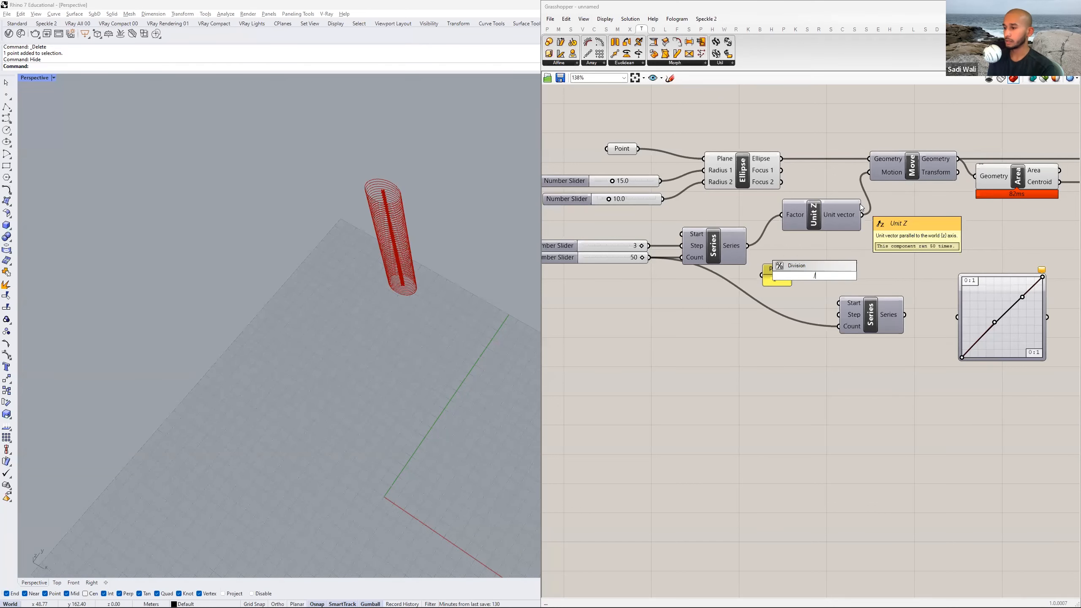
{"action": "left_click", "coordinate": [817, 265]}
{"action": "mouse_move", "coordinate": [813, 273]}
{"action": "left_mouse_down"}
{"action": "mouse_move", "coordinate": [827, 273]}
{"action": "mouse_move", "coordinate": [767, 253]}
{"action": "mouse_move", "coordinate": [797, 259]}
{"action": "left_mouse_up"}
{"action": "scroll", "coordinate": [828, 280], "scroll_direction": "up", "scroll_amount": 1}
{"action": "left_click_drag", "start_coordinate": [617, 254], "coordinate": [799, 281]}
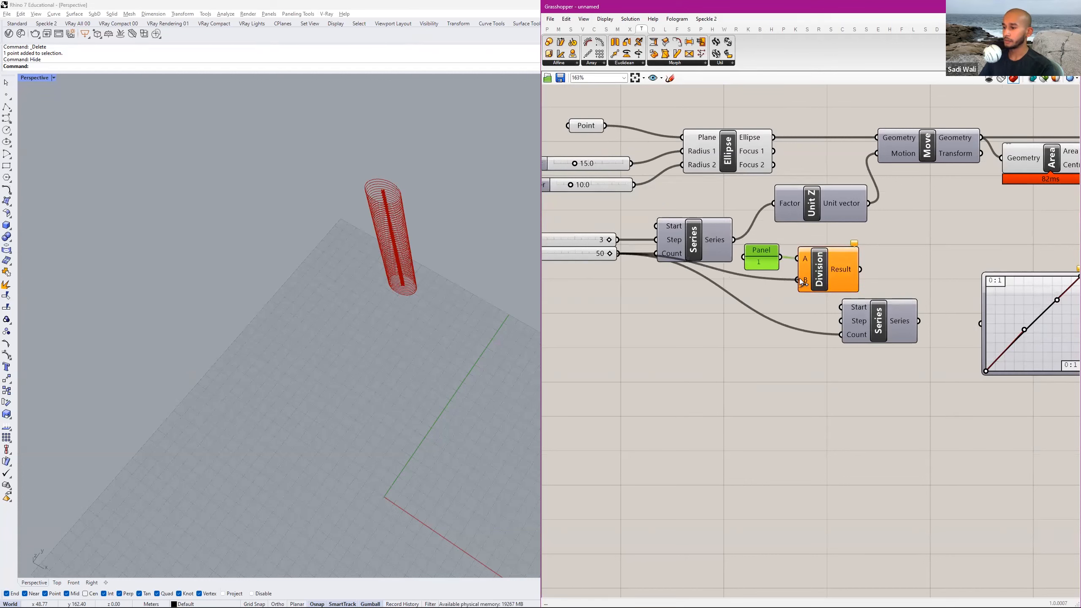
Show the Division result in a new panel, and place Division before the second Series with its Result wired into Step.
{"action": "double_click", "coordinate": [888, 434]}
{"action": "type", "text": "//"}
{"action": "left_click", "coordinate": [884, 425]}
{"action": "left_click_drag", "start_coordinate": [862, 269], "coordinate": [863, 405]}
{"action": "left_click_drag", "start_coordinate": [827, 268], "coordinate": [841, 321]}
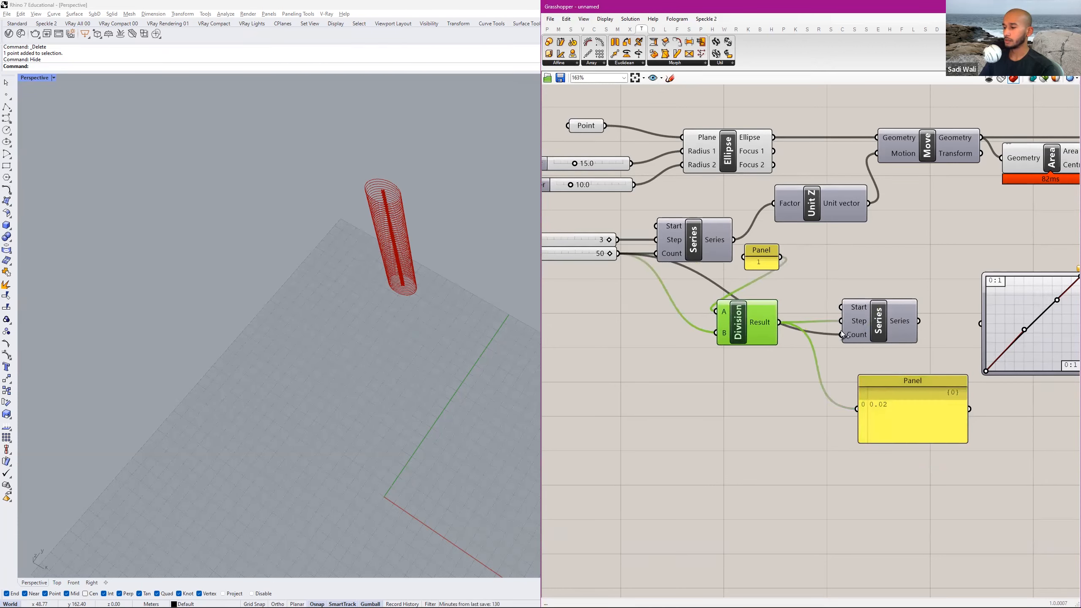
Feed the second Series into the lower panel and enlarge it to check the values through the end of the list.
{"action": "left_click_drag", "start_coordinate": [918, 321], "coordinate": [856, 409]}
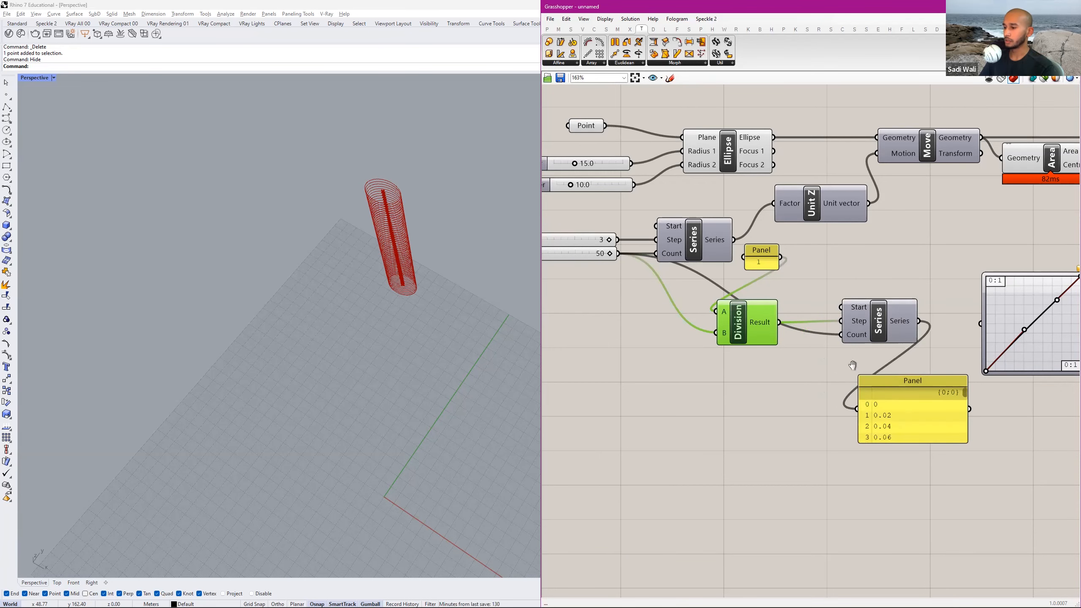
{"action": "right_click_drag", "start_coordinate": [853, 365], "coordinate": [792, 320]}
{"action": "left_click_drag", "start_coordinate": [897, 359], "coordinate": [918, 352]}
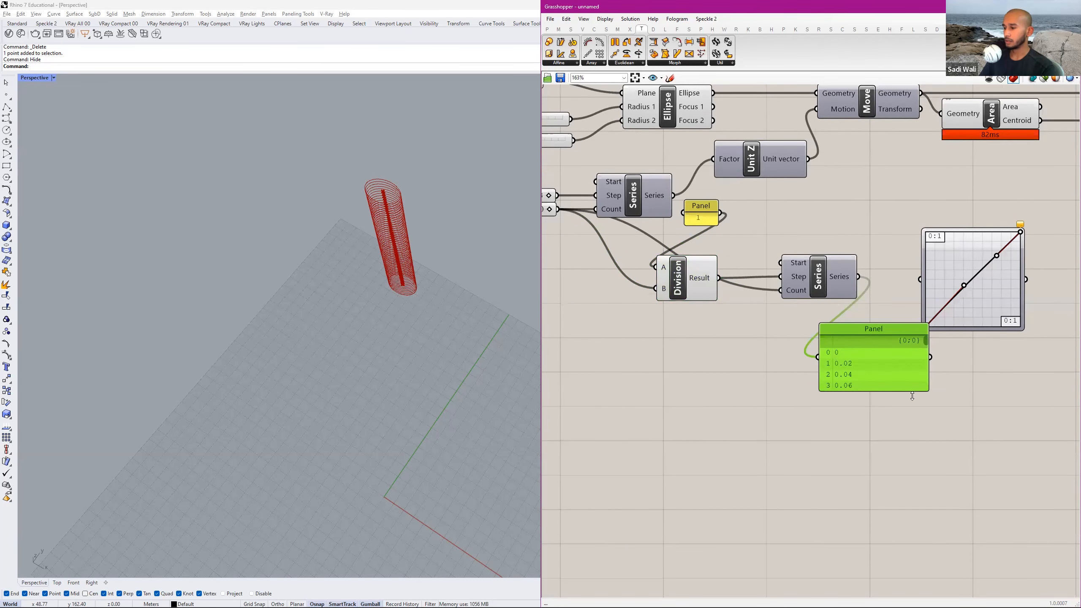
{"action": "left_click_drag", "start_coordinate": [912, 396], "coordinate": [911, 471]}
{"action": "right_click_drag", "start_coordinate": [857, 371], "coordinate": [802, 328]}
{"action": "left_click_drag", "start_coordinate": [871, 307], "coordinate": [877, 432]}
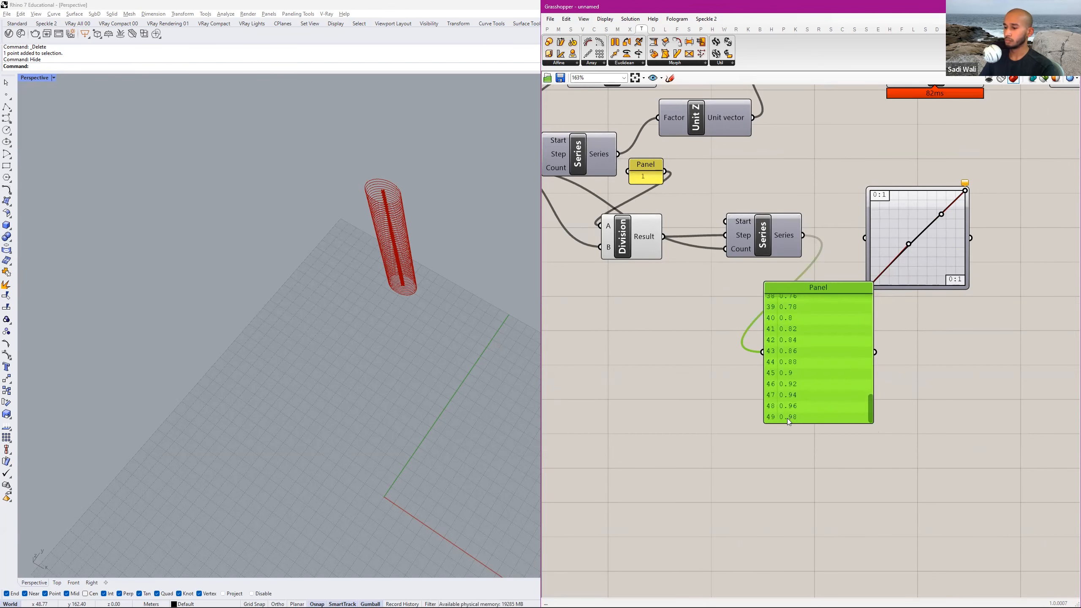
{"action": "left_click_drag", "start_coordinate": [799, 426], "coordinate": [800, 439]}
Delete the read-out panel and connect the second Series' output to the Graph Mapper, positioned close beside it.
{"action": "scroll", "coordinate": [827, 342], "scroll_direction": "down", "scroll_amount": 2}
{"action": "key", "text": "Delete"}
{"action": "scroll", "coordinate": [808, 270], "scroll_direction": "up", "scroll_amount": 2}
{"action": "left_click_drag", "start_coordinate": [809, 268], "coordinate": [852, 260]}
{"action": "scroll", "coordinate": [918, 404], "scroll_direction": "down", "scroll_amount": 2}
{"action": "scroll", "coordinate": [723, 281], "scroll_direction": "up", "scroll_amount": 1}
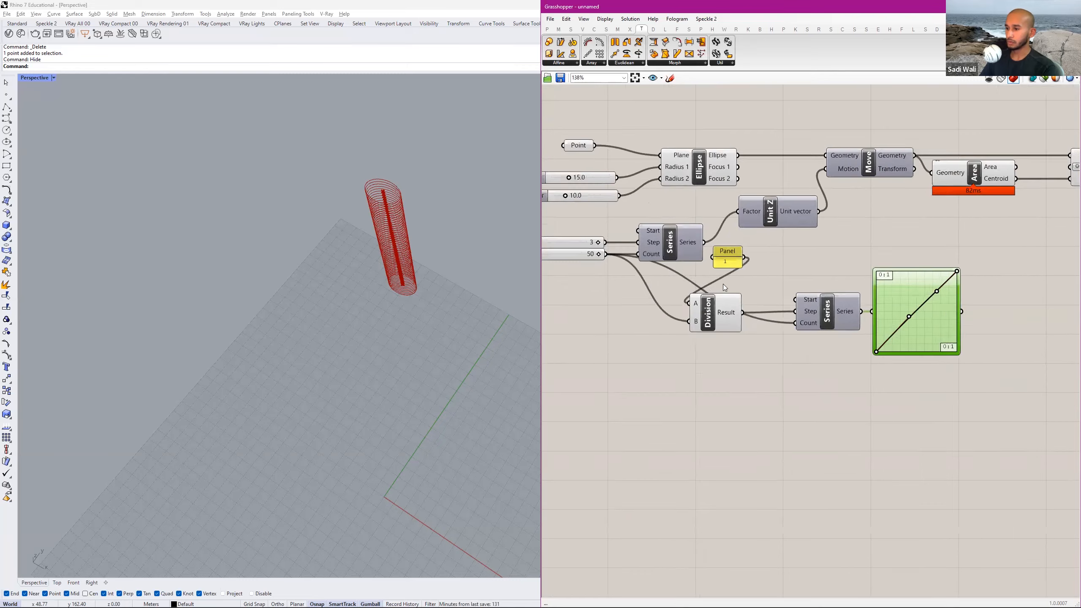
Tidy the Division component closer to the second Series and place the panel containing 1 directly before its A input.
{"action": "scroll", "coordinate": [725, 288], "scroll_direction": "up", "scroll_amount": 2}
{"action": "left_click_drag", "start_coordinate": [743, 339], "coordinate": [799, 335]}
{"action": "left_click_drag", "start_coordinate": [763, 269], "coordinate": [713, 323]}
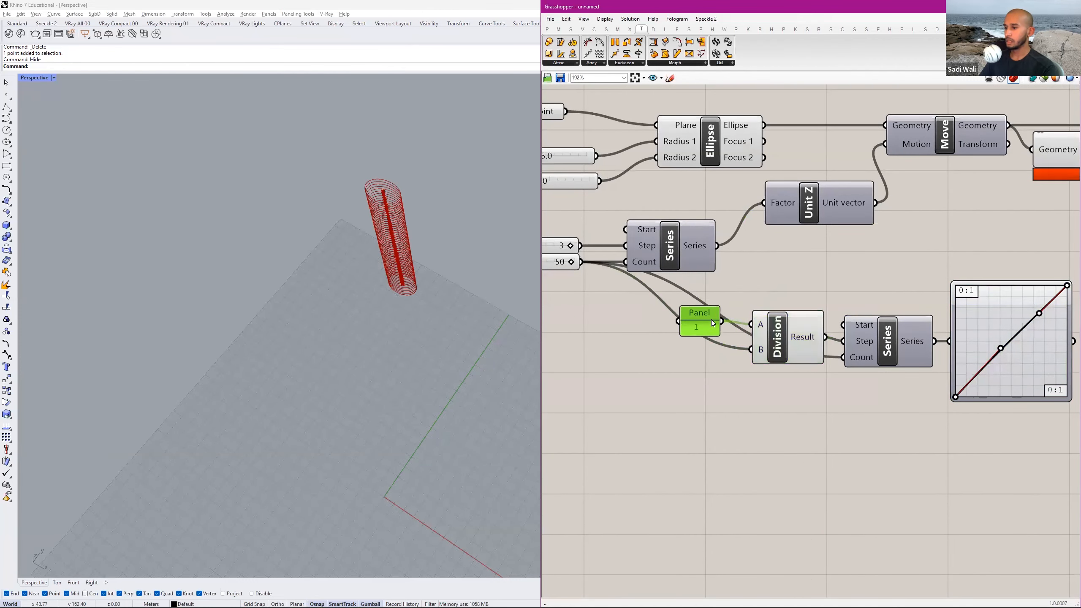
Move the panel, Division, second Series and Graph Mapper together to a lower area of the canvas, away from the floor components.
{"action": "scroll", "coordinate": [655, 294], "scroll_direction": "down", "scroll_amount": 3}
{"action": "left_click_drag", "start_coordinate": [898, 270], "coordinate": [719, 336]}
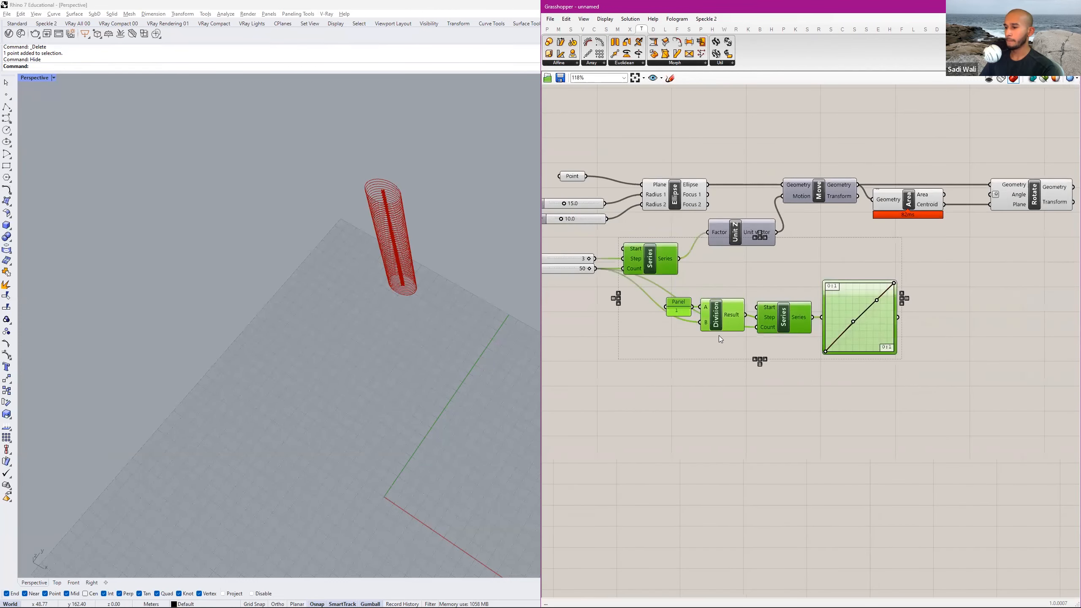
{"action": "scroll", "coordinate": [718, 336], "scroll_direction": "down", "scroll_amount": 2}
{"action": "left_click_drag", "start_coordinate": [825, 287], "coordinate": [668, 339]}
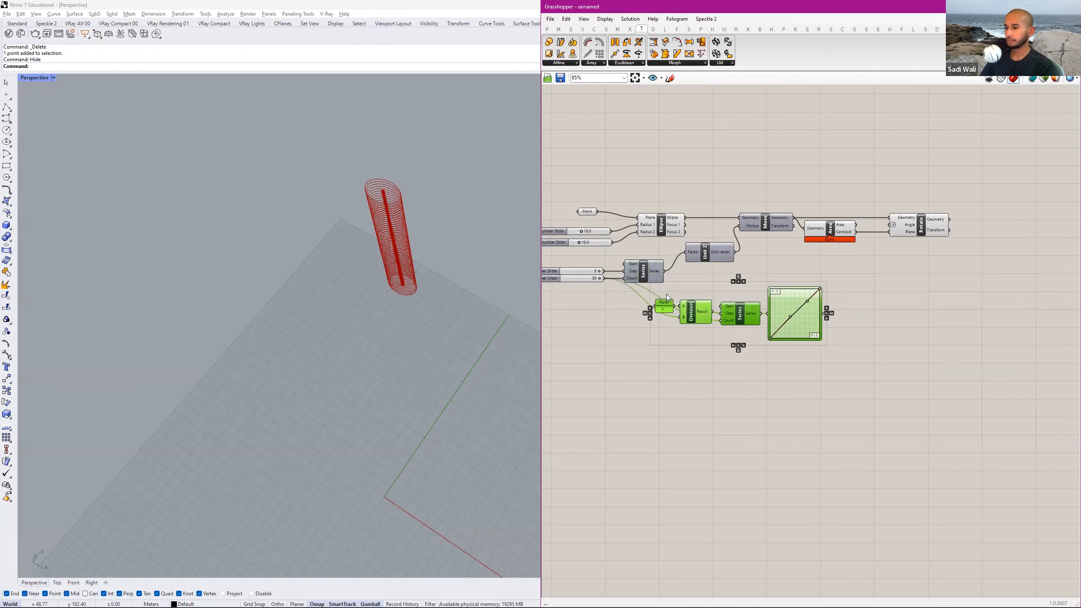
{"action": "left_click_drag", "start_coordinate": [740, 319], "coordinate": [758, 376]}
{"action": "left_click", "coordinate": [824, 309]}
{"action": "right_click_drag", "start_coordinate": [822, 365], "coordinate": [796, 355]}
Add a panel connected to the Graph Mapper's output and enlarge it to show the list of mapped values.
{"action": "scroll", "coordinate": [796, 355], "scroll_direction": "up", "scroll_amount": 3}
{"action": "double_click", "coordinate": [883, 344]}
{"action": "type", "text": "//"}
{"action": "key", "text": "Return"}
{"action": "left_click_drag", "start_coordinate": [883, 344], "coordinate": [857, 356]}
{"action": "right_click_drag", "start_coordinate": [847, 331], "coordinate": [813, 296]}
{"action": "scroll", "coordinate": [813, 297], "scroll_direction": "down", "scroll_amount": 1}
{"action": "left_click_drag", "start_coordinate": [841, 340], "coordinate": [821, 474]}
{"action": "right_click_drag", "start_coordinate": [899, 327], "coordinate": [853, 292]}
{"action": "mouse_move", "coordinate": [852, 292]}
{"action": "left_mouse_down"}
{"action": "mouse_move", "coordinate": [853, 360]}
{"action": "mouse_move", "coordinate": [856, 291]}
{"action": "left_mouse_up"}
{"action": "right_click_drag", "start_coordinate": [855, 307], "coordinate": [871, 350]}
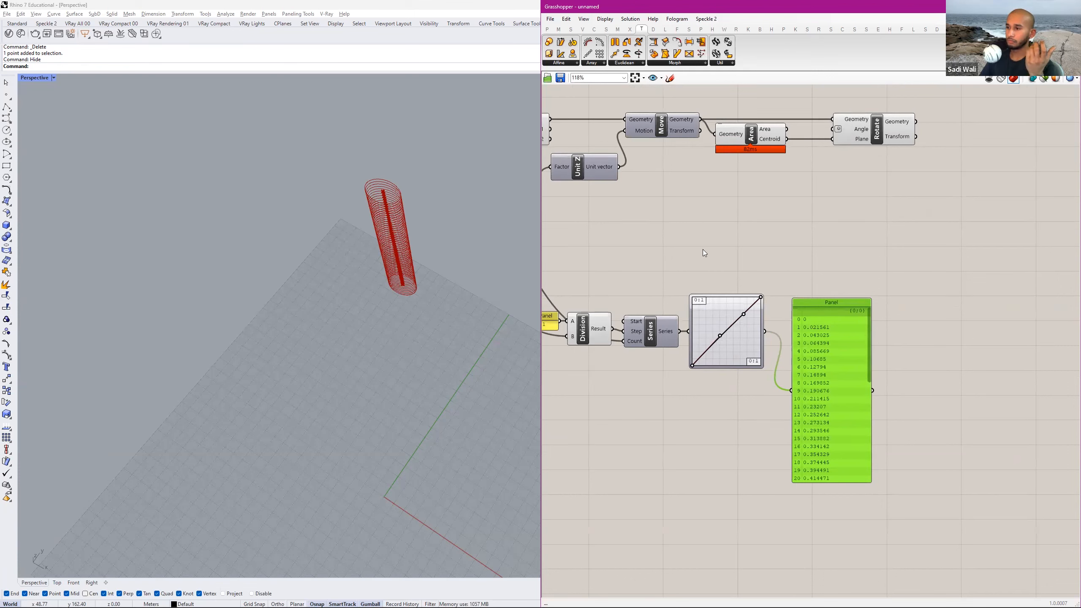
{"action": "right_click_drag", "start_coordinate": [407, 252], "coordinate": [403, 256]}
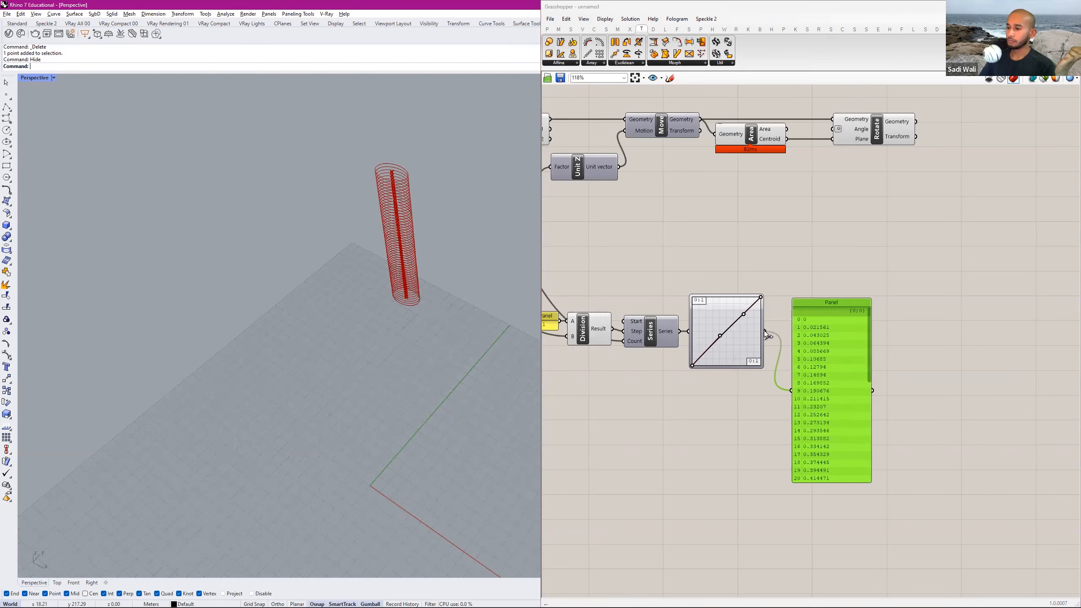
Connect the Graph Mapper's output to Rotate's Angle input and show the end of the list in the mapped values panel.
{"action": "left_click_drag", "start_coordinate": [767, 336], "coordinate": [832, 130]}
{"action": "left_click", "coordinate": [869, 142]}
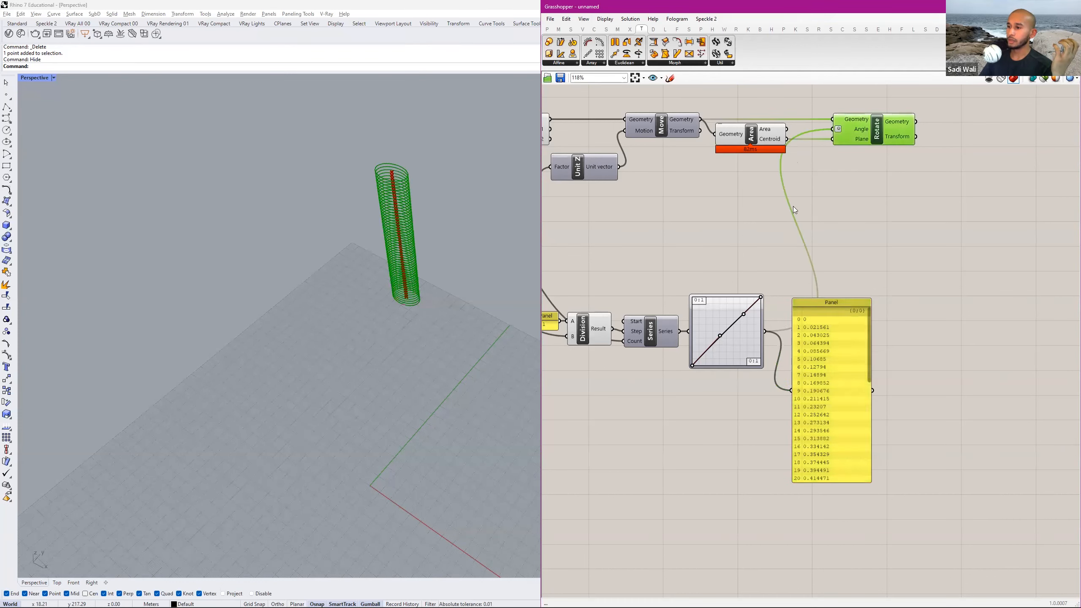
{"action": "left_click_drag", "start_coordinate": [869, 325], "coordinate": [897, 429]}
{"action": "scroll", "coordinate": [817, 443], "scroll_direction": "up", "scroll_amount": 3}
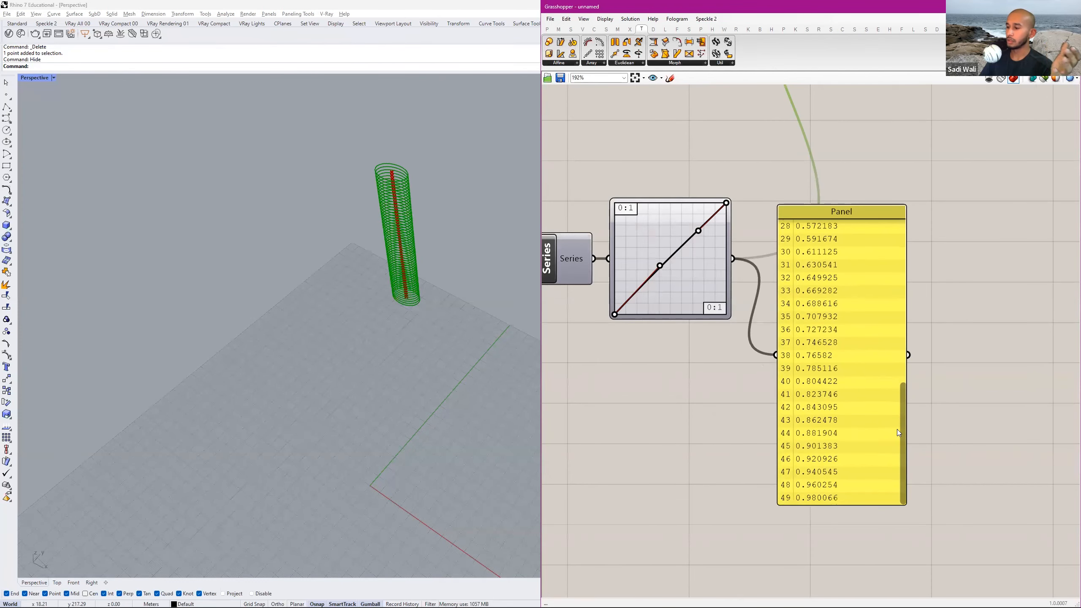
Reshape the Graph Mapper's Bezier curve with its two handles so it rises steeply from the start and flattens toward the upper end.
{"action": "scroll", "coordinate": [424, 331], "scroll_direction": "up", "scroll_amount": 5}
{"action": "right_click_drag", "start_coordinate": [424, 331], "coordinate": [439, 349]}
{"action": "right_click_drag", "start_coordinate": [770, 268], "coordinate": [839, 296]}
{"action": "left_click_drag", "start_coordinate": [763, 256], "coordinate": [726, 237]}
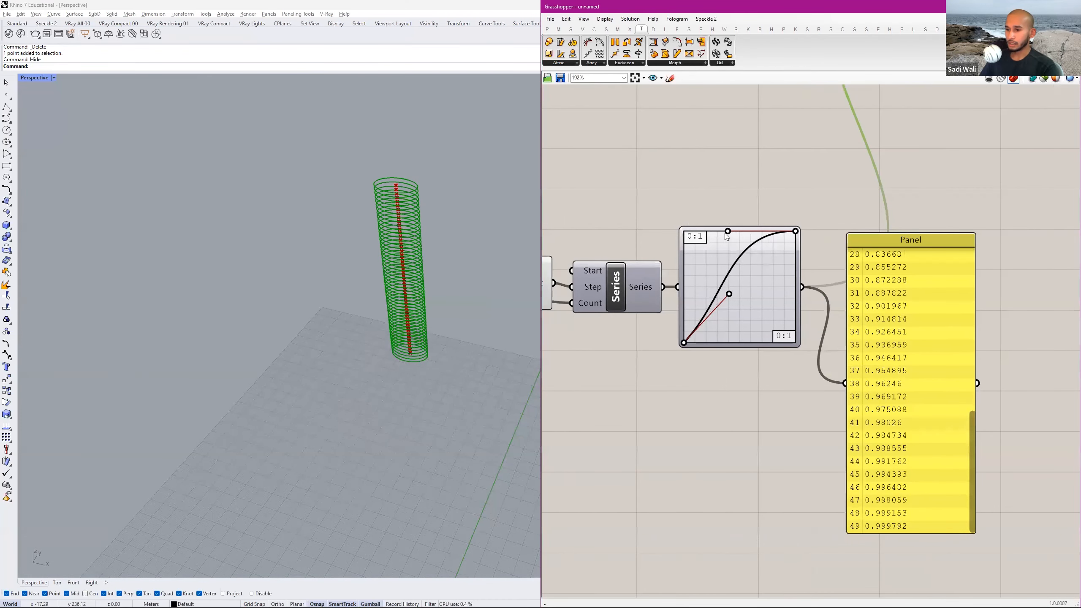
{"action": "left_click_drag", "start_coordinate": [731, 296], "coordinate": [775, 336]}
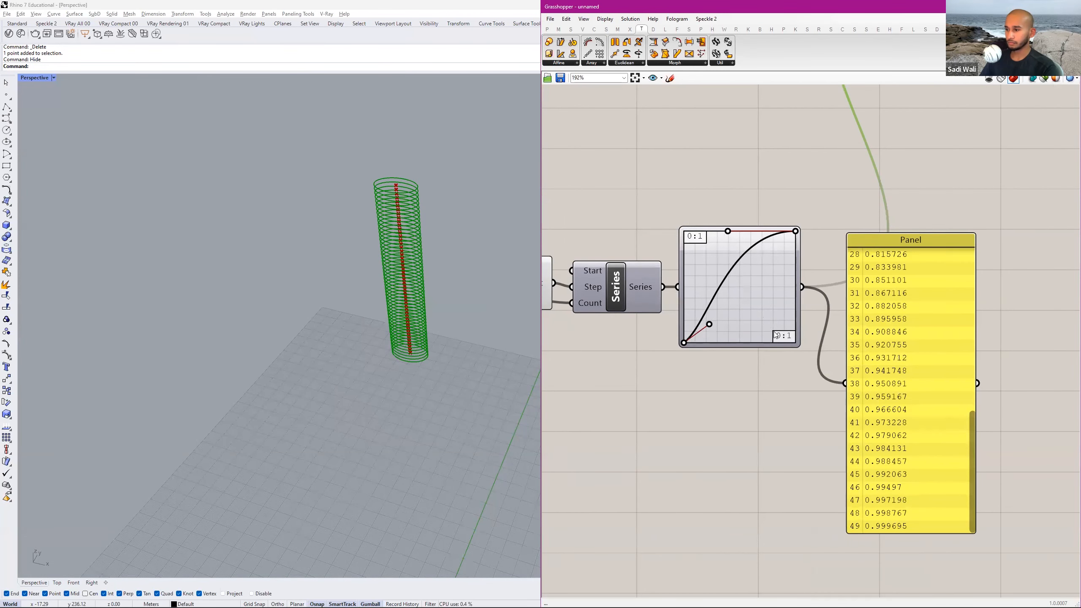
Delete the panel listing the mapped values and inspect the Graph Mapper's output.
{"action": "scroll", "coordinate": [787, 323], "scroll_direction": "down", "scroll_amount": 2}
{"action": "left_click", "coordinate": [784, 321]}
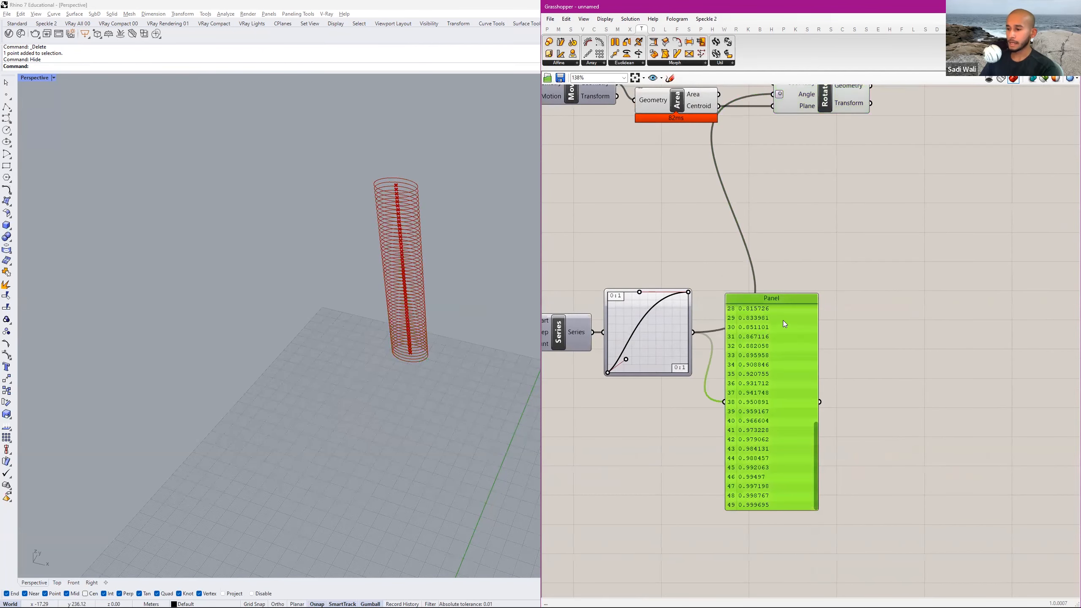
{"action": "key", "text": "Delete"}
{"action": "scroll", "coordinate": [828, 330], "scroll_direction": "down", "scroll_amount": 3}
{"action": "right_click_drag", "start_coordinate": [785, 328], "coordinate": [886, 347]}
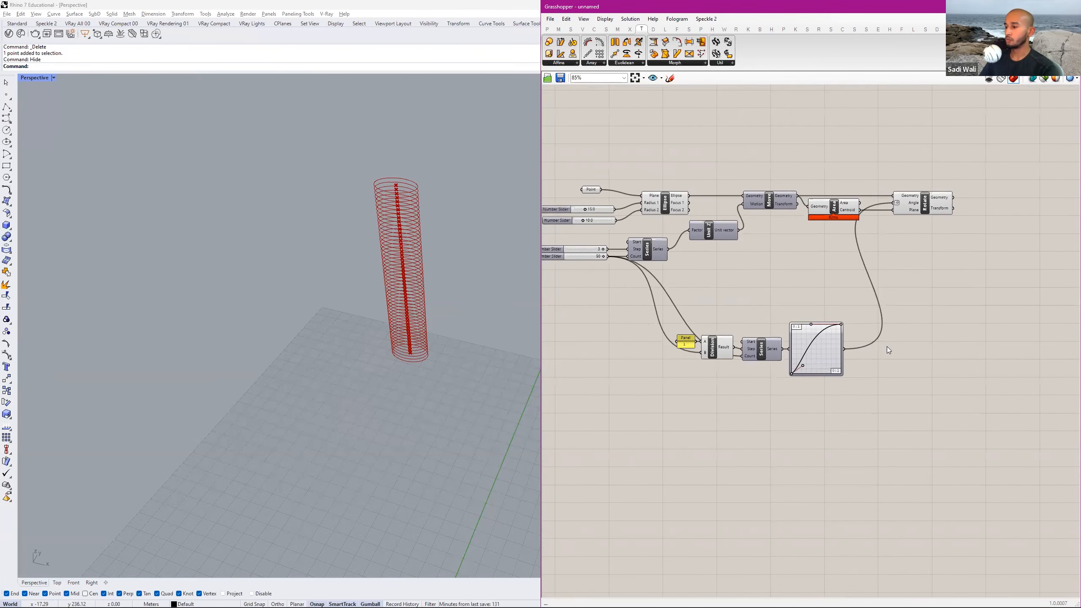
{"action": "scroll", "coordinate": [834, 337], "scroll_direction": "up", "scroll_amount": 5}
{"action": "mouse_move", "coordinate": [782, 318]}
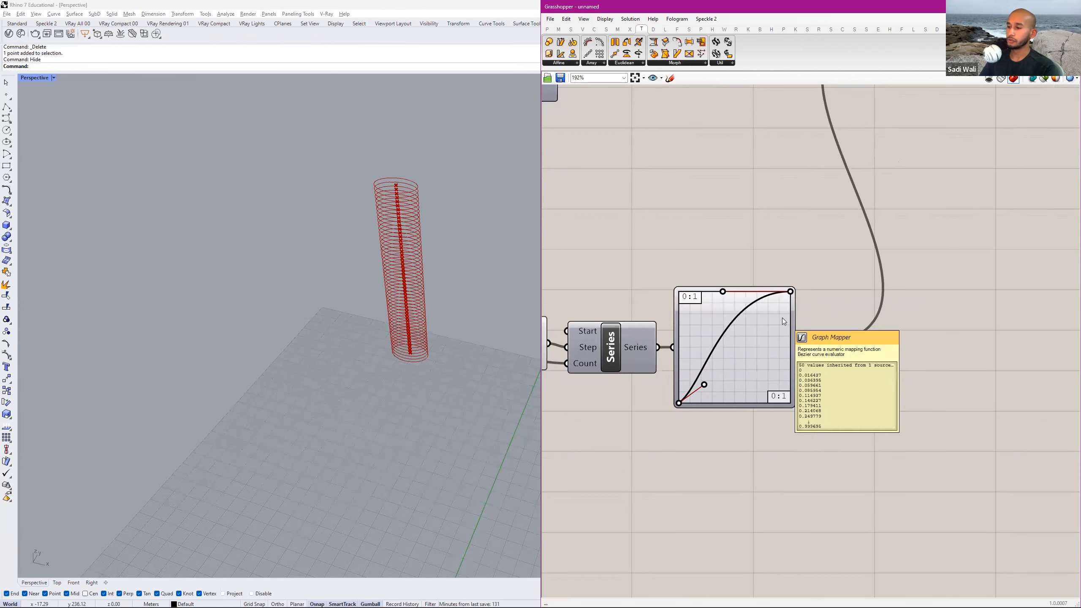
{"action": "scroll", "coordinate": [826, 319], "scroll_direction": "down", "scroll_amount": 2}
Consult the homework PDF in Acrobat and add a Remap Numbers component to the Grasshopper canvas, beyond the Graph Mapper's output.
{"action": "key", "text": "alt+Tab"}
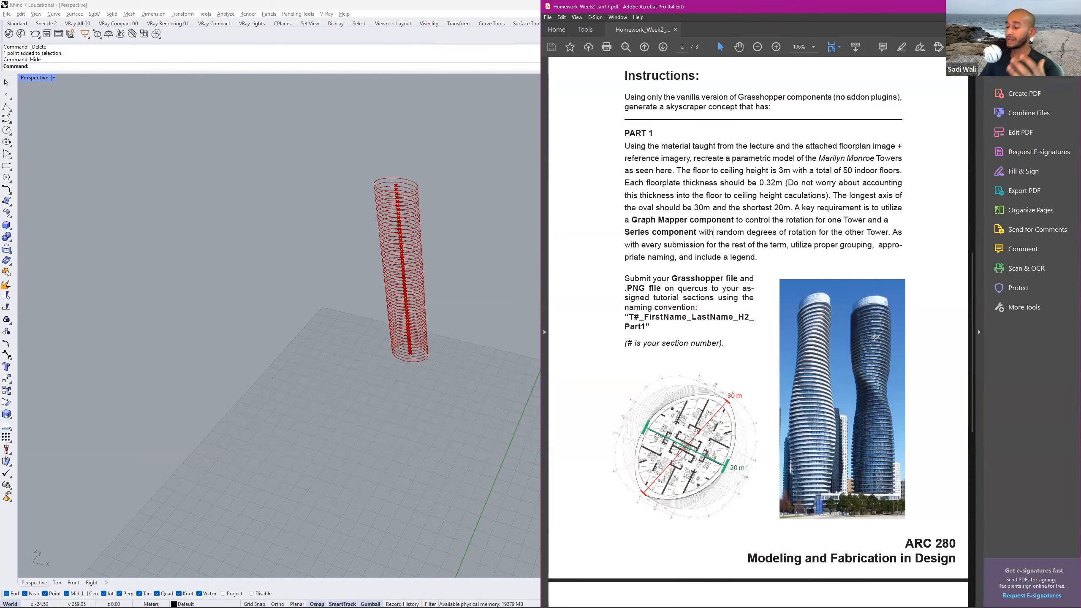
{"action": "key", "text": "alt+Tab"}
{"action": "right_click_drag", "start_coordinate": [788, 317], "coordinate": [717, 313]}
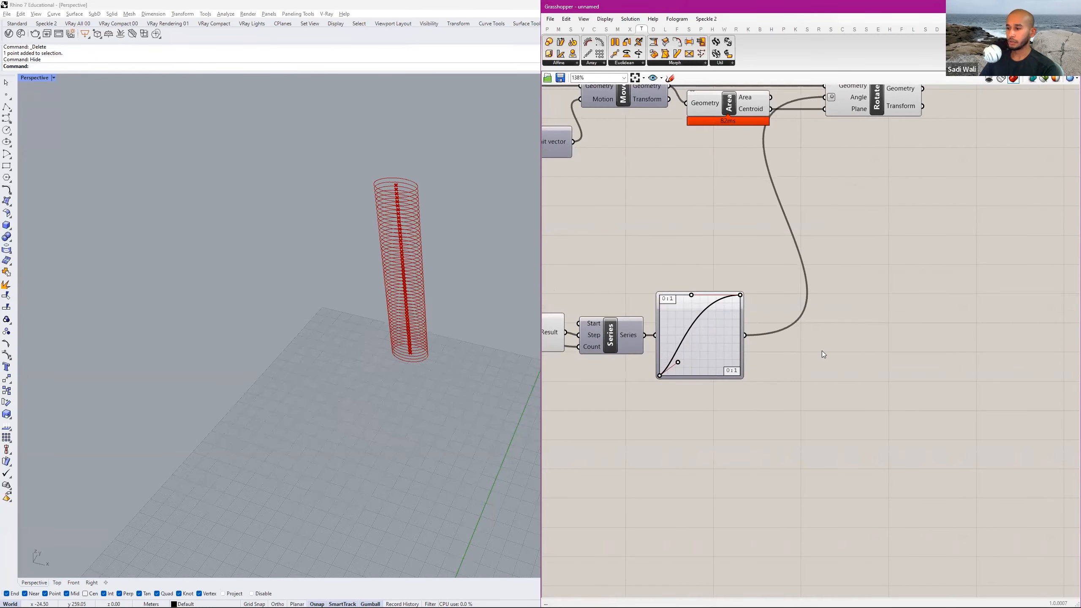
{"action": "double_click", "coordinate": [822, 351]}
{"action": "type", "text": "remap"}
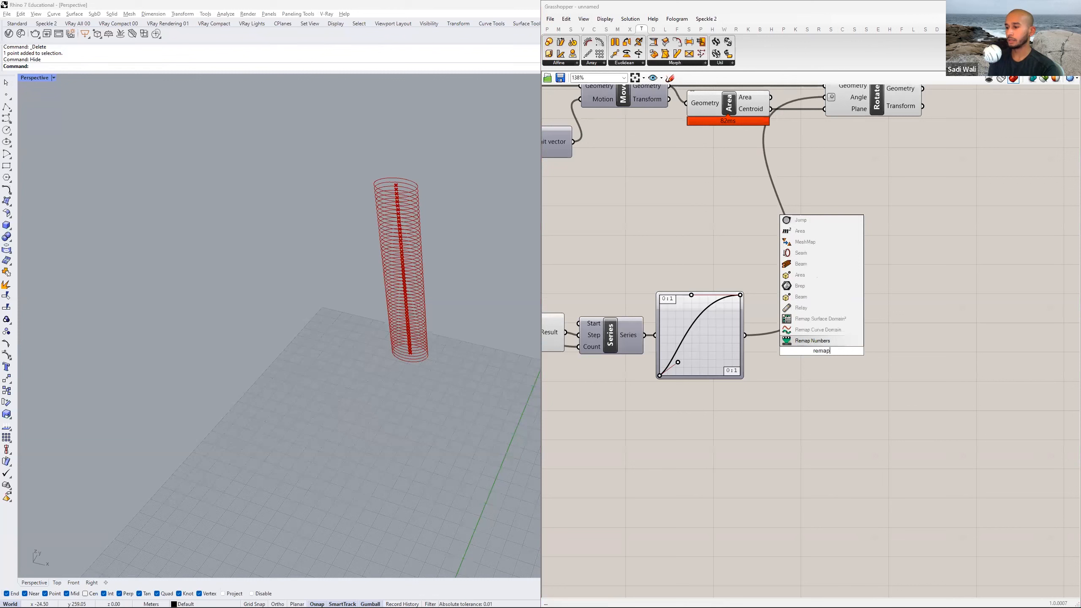
{"action": "left_click", "coordinate": [815, 341]}
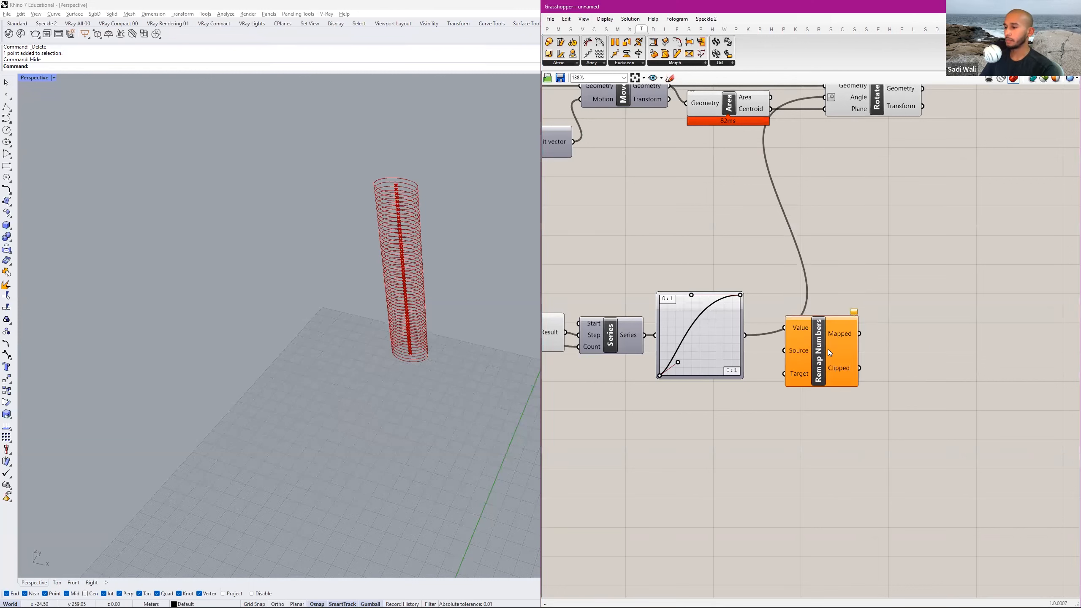
{"action": "left_click_drag", "start_coordinate": [801, 324], "coordinate": [869, 333]}
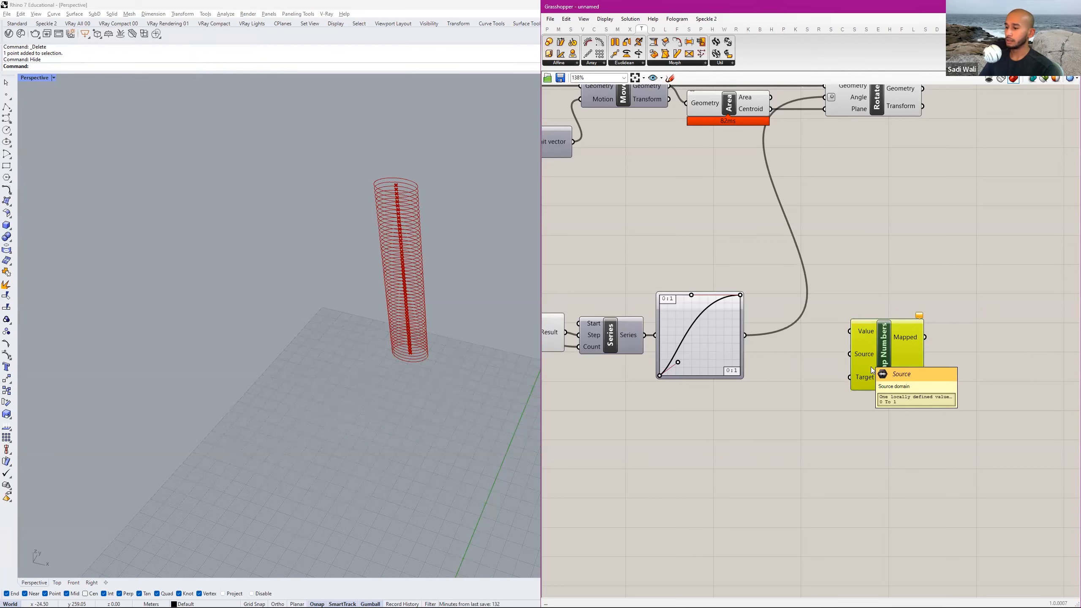
Connect the Graph Mapper's output to the Value input of Remap Numbers and align the component with it.
{"action": "mouse_move", "coordinate": [871, 378]}
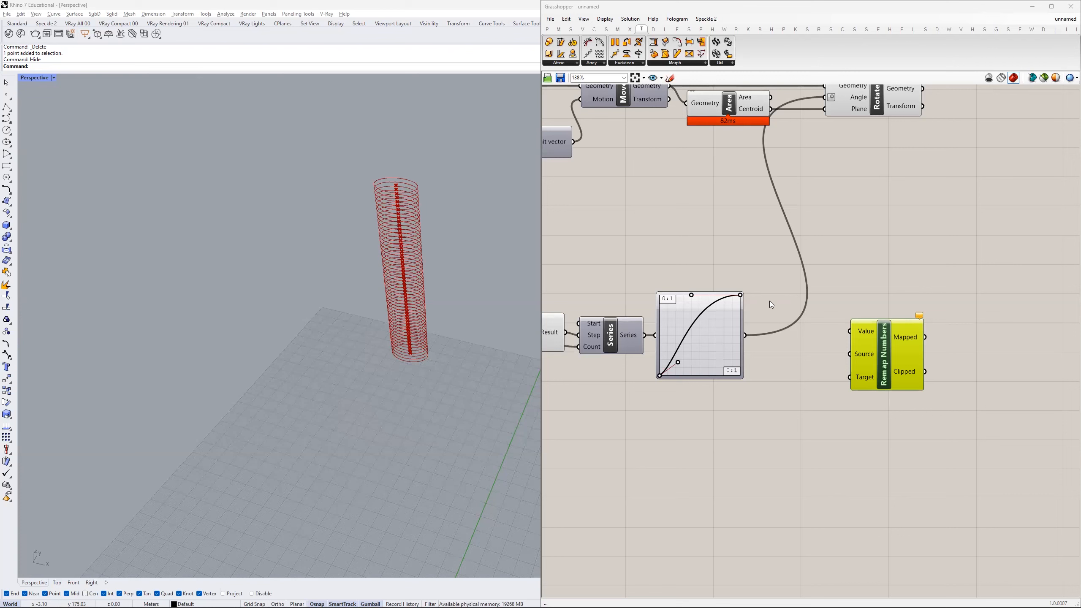
{"action": "left_click", "coordinate": [733, 327]}
{"action": "left_click_drag", "start_coordinate": [745, 337], "coordinate": [905, 362]}
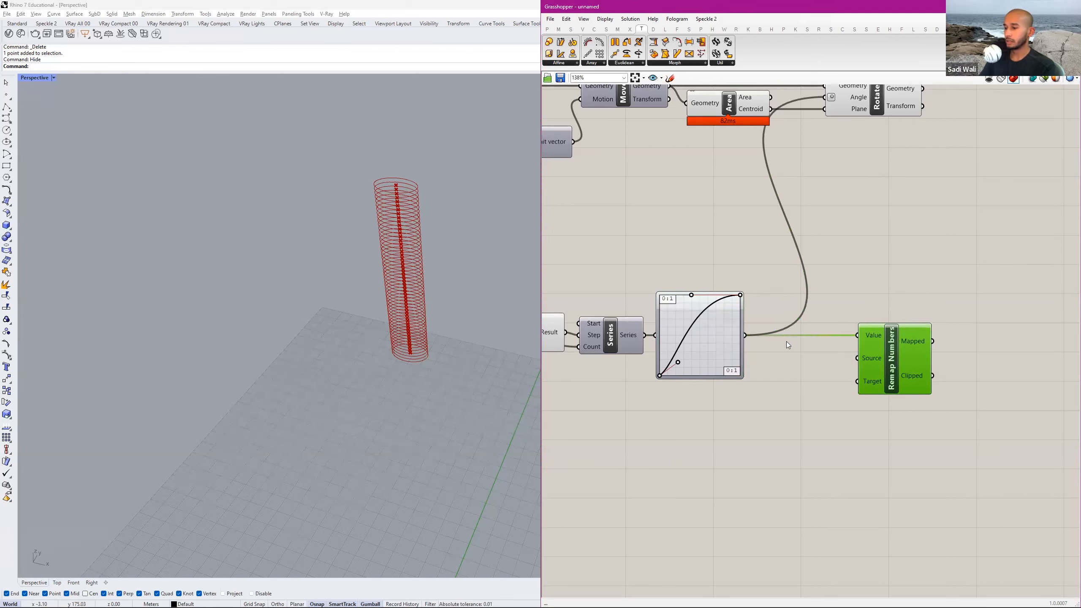
Add a Bounds component fed by the Graph Mapper's output and connect its Domain to the Source input of Remap Numbers.
{"action": "double_click", "coordinate": [769, 383]}
{"action": "type", "text": "bo"}
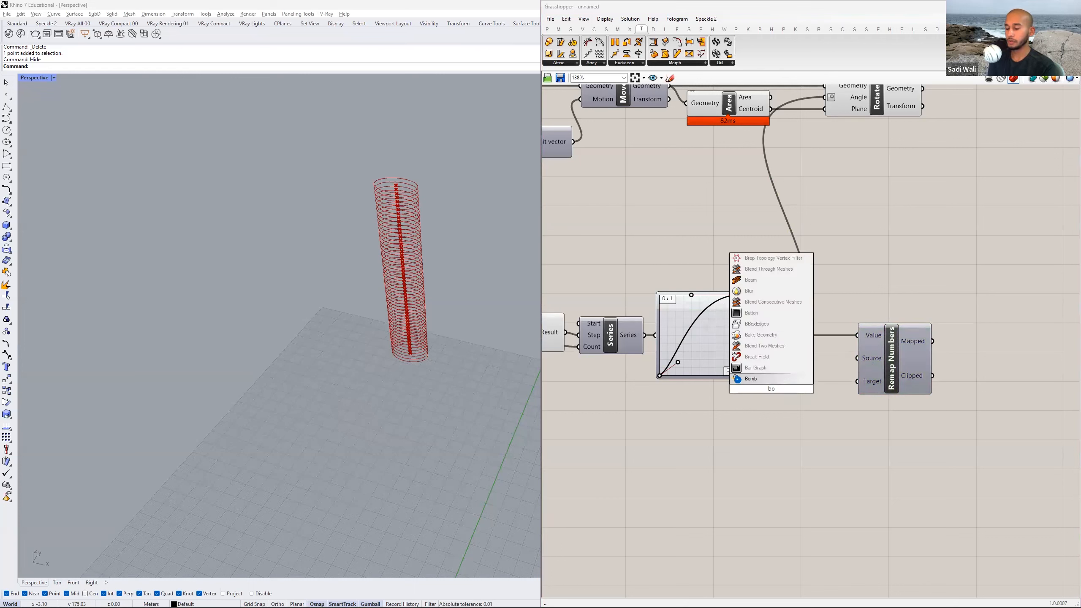
{"action": "type", "text": "unds"}
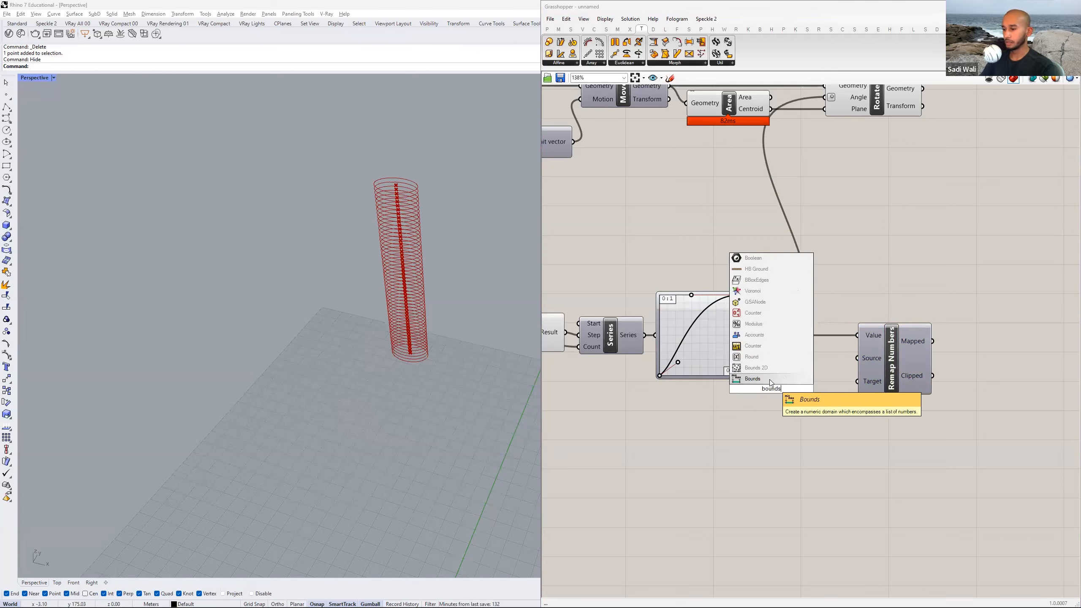
{"action": "left_click", "coordinate": [753, 379]}
{"action": "left_click_drag", "start_coordinate": [746, 335], "coordinate": [896, 362]}
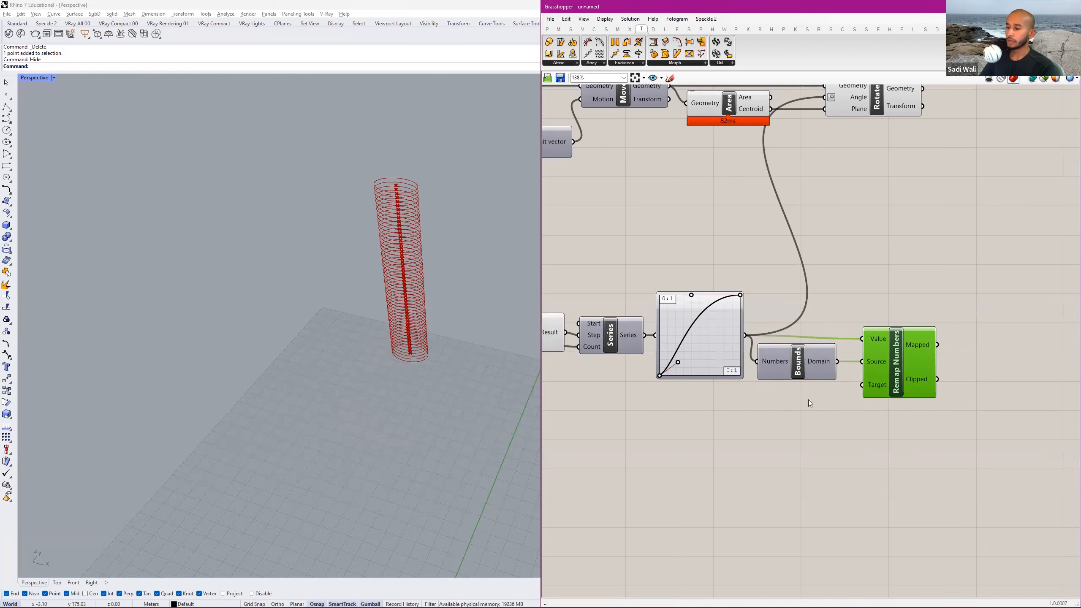
Add a Construct Domain component below Bounds and connect its Domain output to the Target input of Remap Numbers.
{"action": "double_click", "coordinate": [797, 425]}
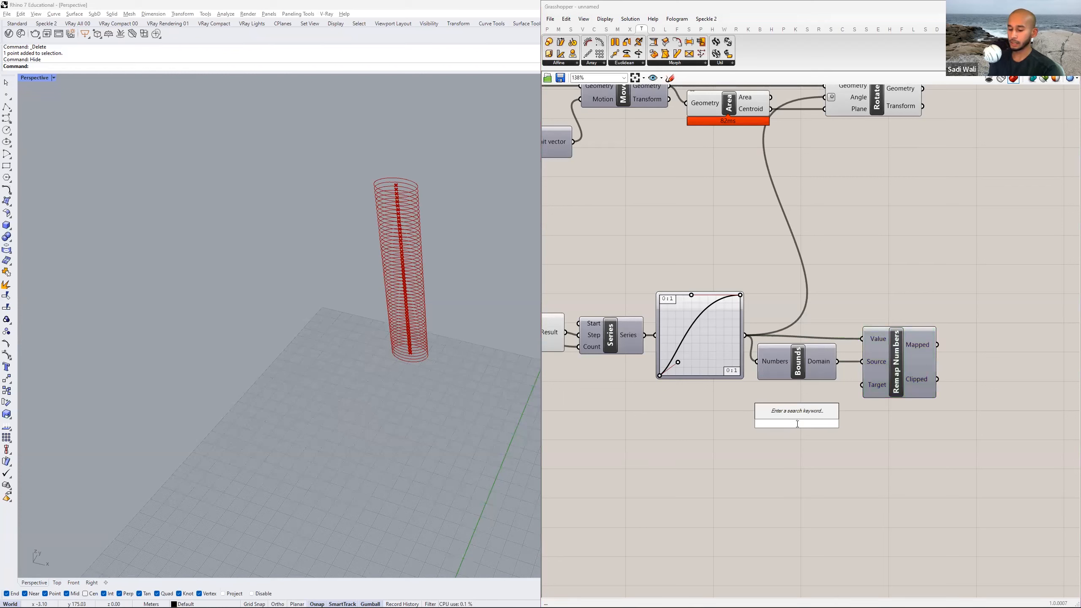
{"action": "type", "text": "construct"}
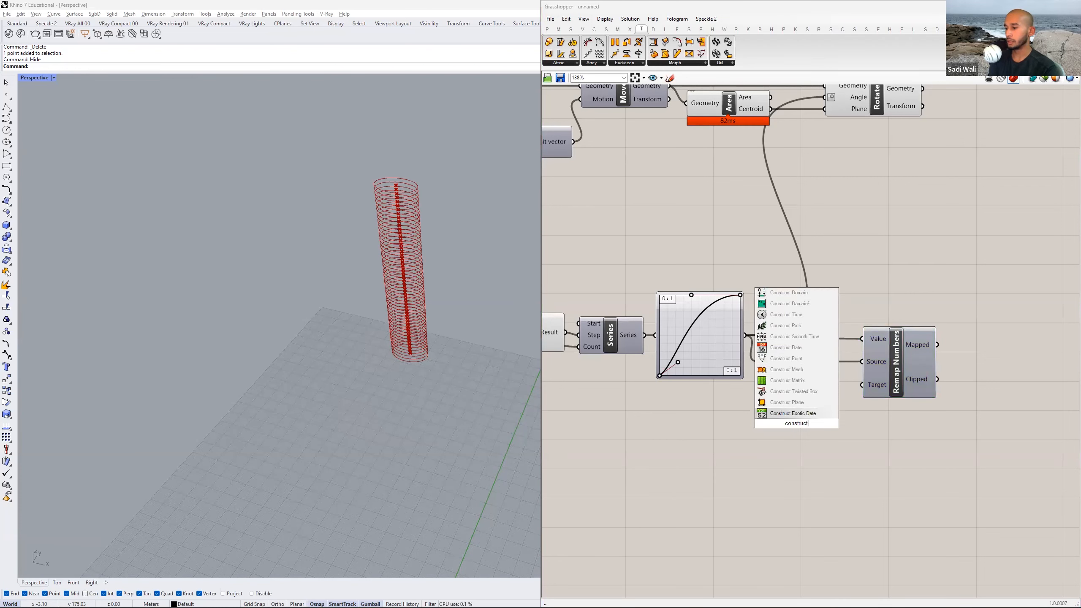
{"action": "type", "text": " domia"}
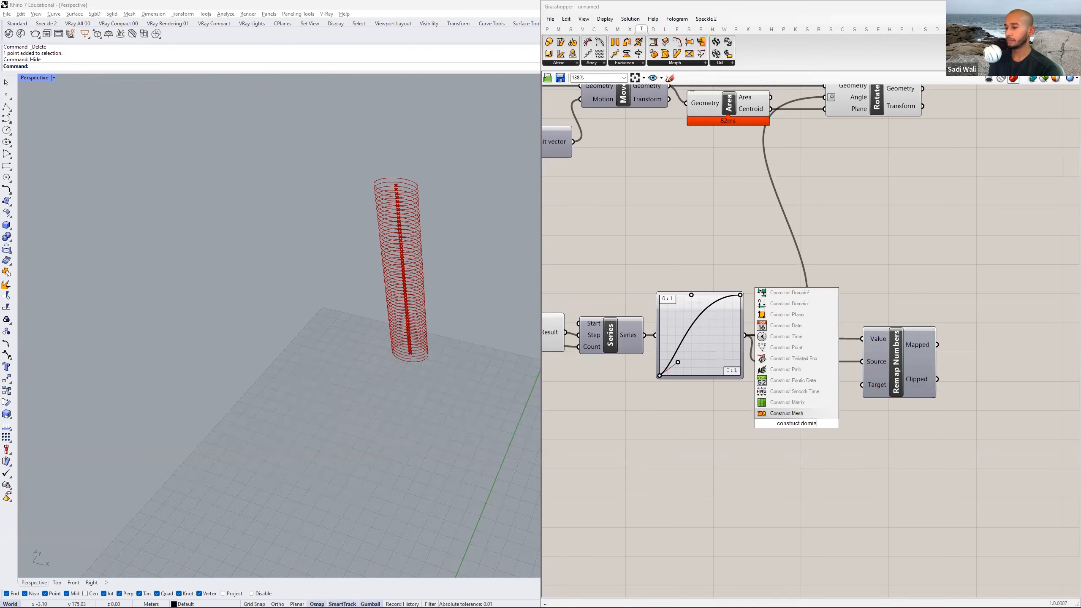
{"action": "key", "text": "BackSpace"}
{"action": "key", "text": "BackSpace"}
{"action": "type", "text": "a"}
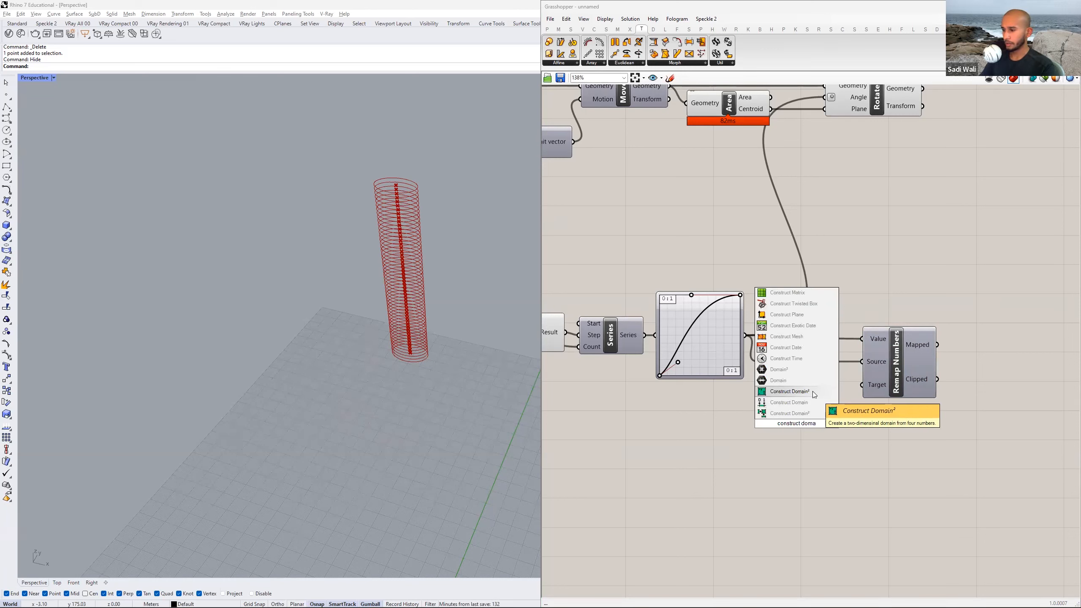
{"action": "left_click", "coordinate": [794, 403]}
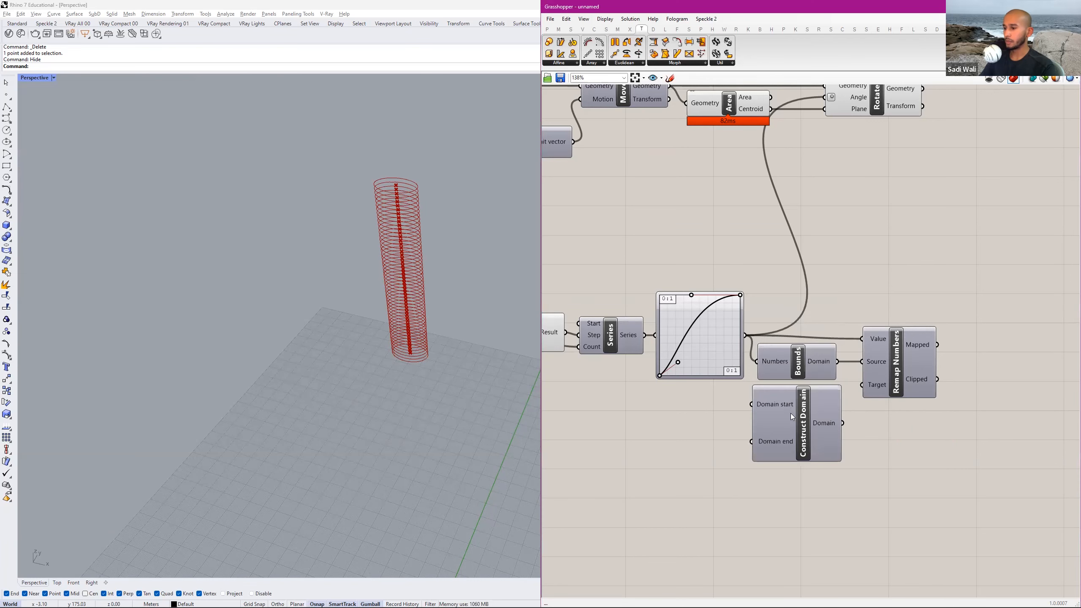
{"action": "left_click_drag", "start_coordinate": [785, 445], "coordinate": [857, 396]}
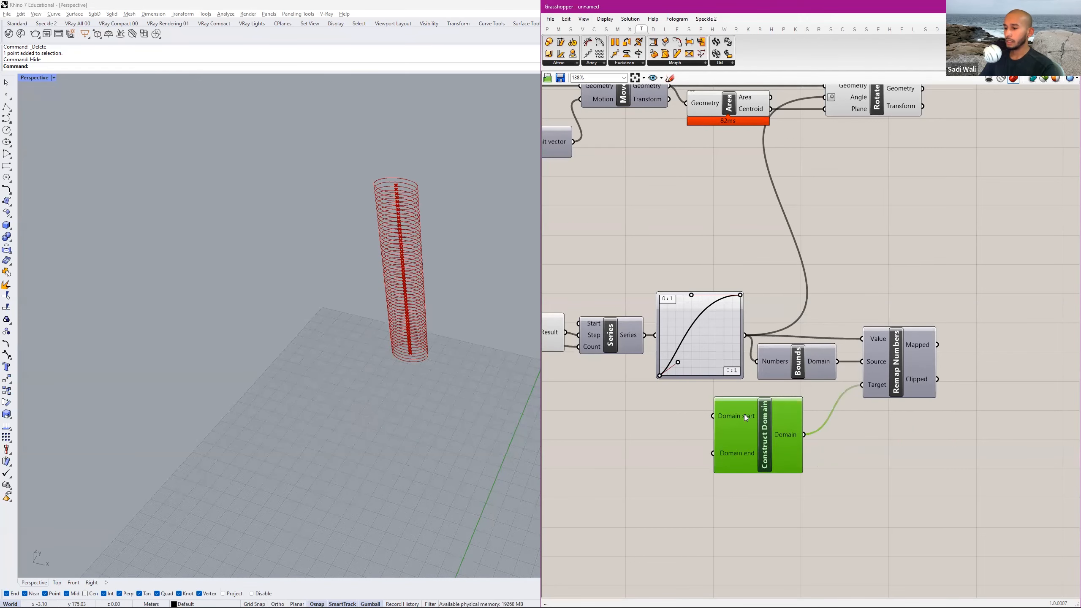
{"action": "right_click_drag", "start_coordinate": [745, 414], "coordinate": [798, 405]}
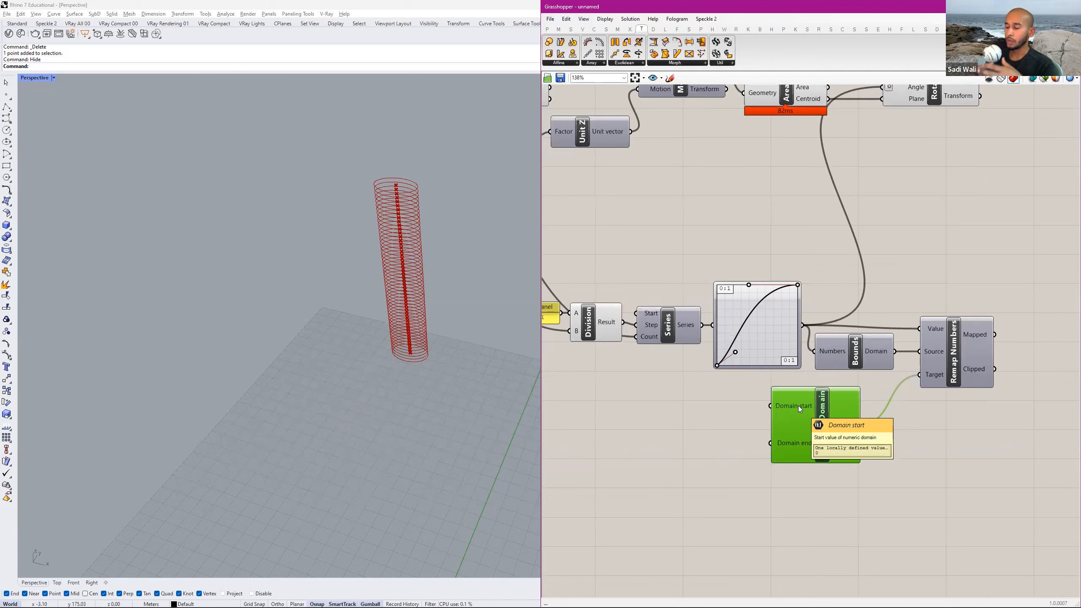
{"action": "left_click_drag", "start_coordinate": [815, 428], "coordinate": [820, 449]}
Create a number slider ranging from 0 to 180, set at 0, for Construct Domain's Domain start input.
{"action": "double_click", "coordinate": [729, 415]}
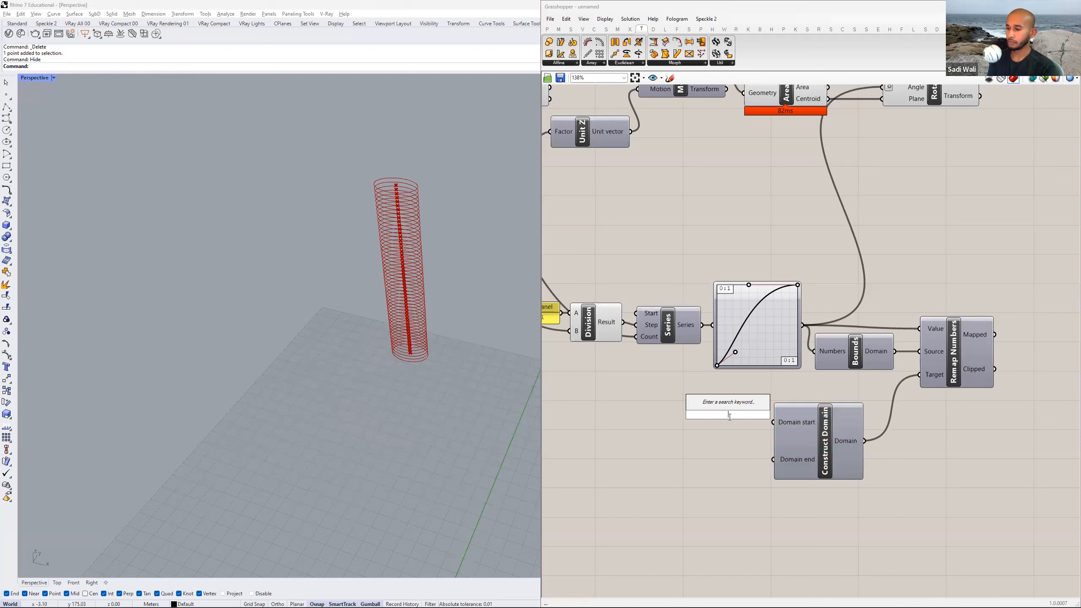
{"action": "type", "text": "0"}
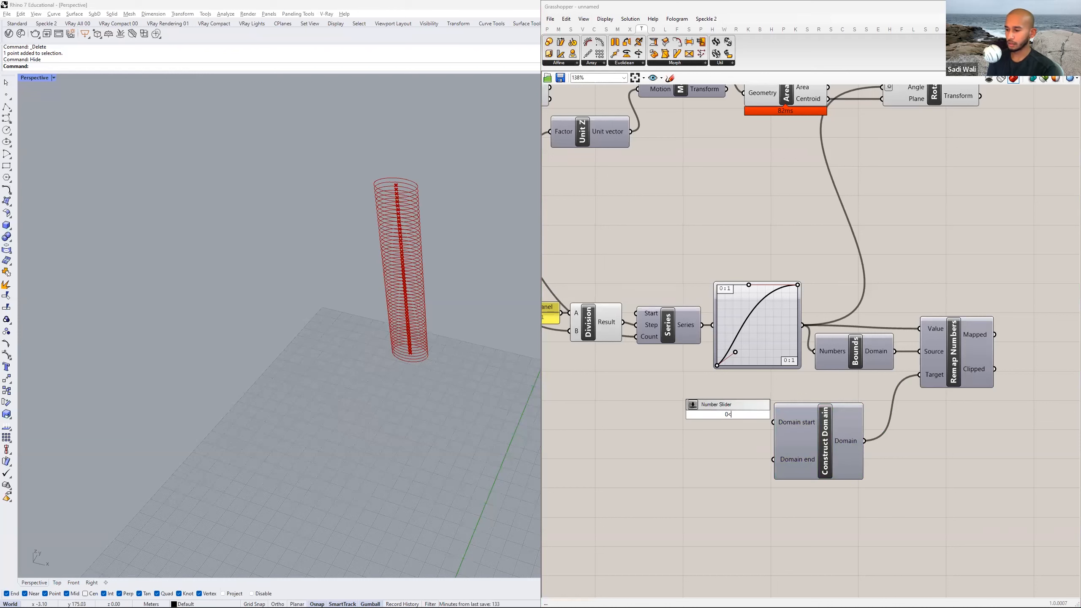
{"action": "type", "text": "<180"}
{"action": "key", "text": "Return"}
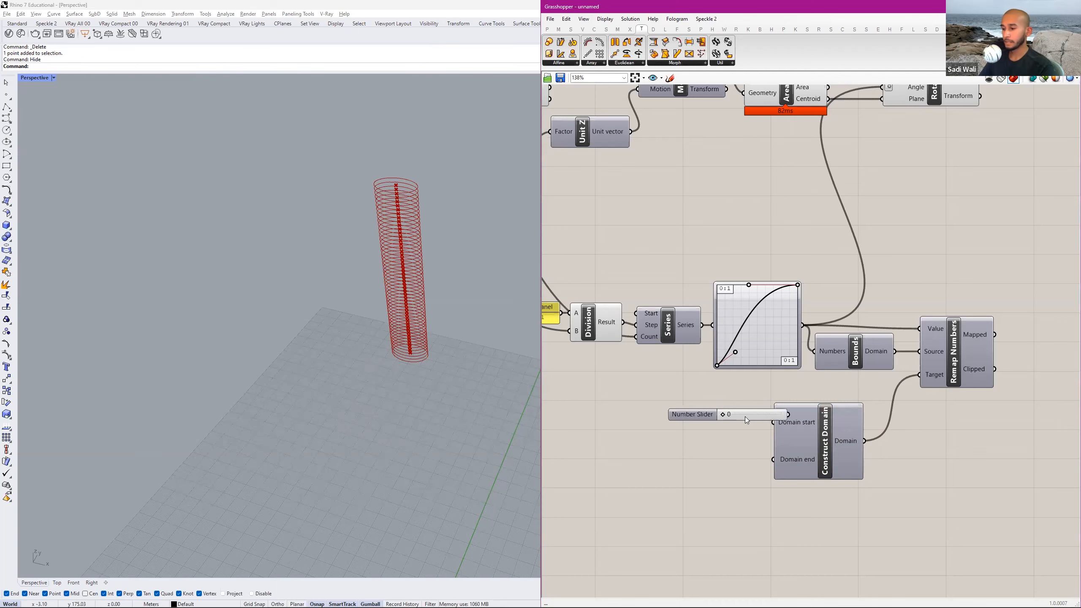
{"action": "left_click_drag", "start_coordinate": [745, 416], "coordinate": [687, 416]}
Check the tower reference in Acrobat's homework PDF and connect a second number slider, set to 180, to Domain end.
{"action": "key", "text": "alt+Tab"}
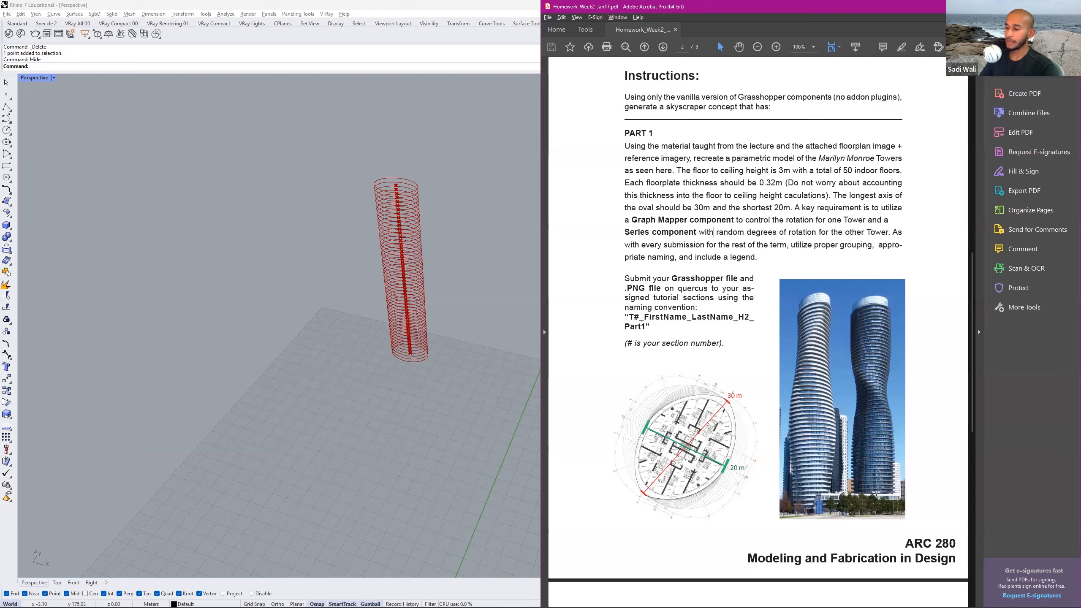
{"action": "key", "text": "alt+Tab"}
{"action": "left_click_drag", "start_coordinate": [705, 417], "coordinate": [698, 466]}
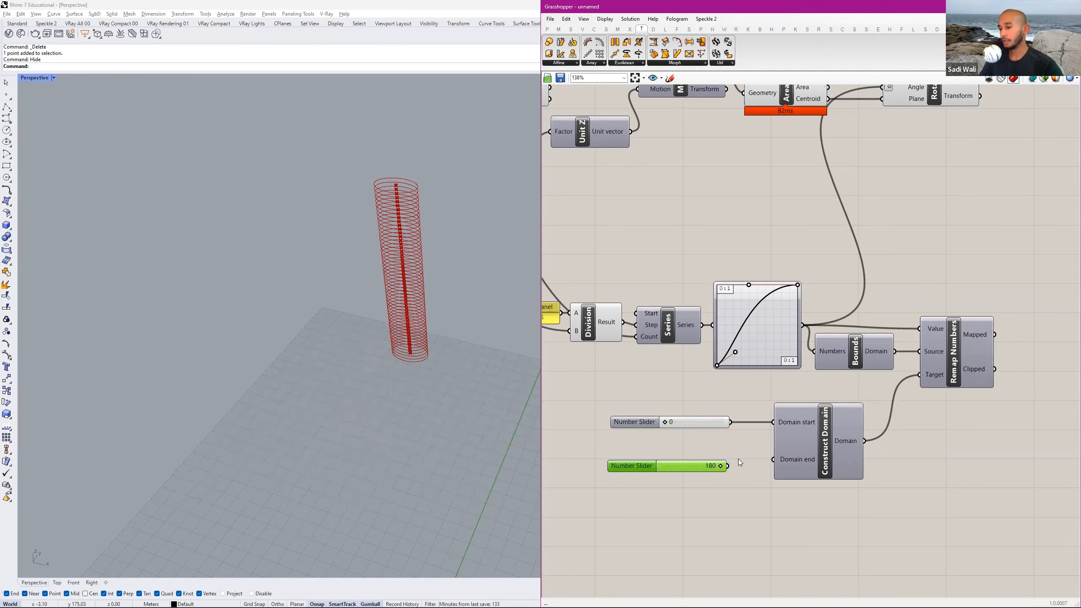
{"action": "key", "text": "alt+Tab"}
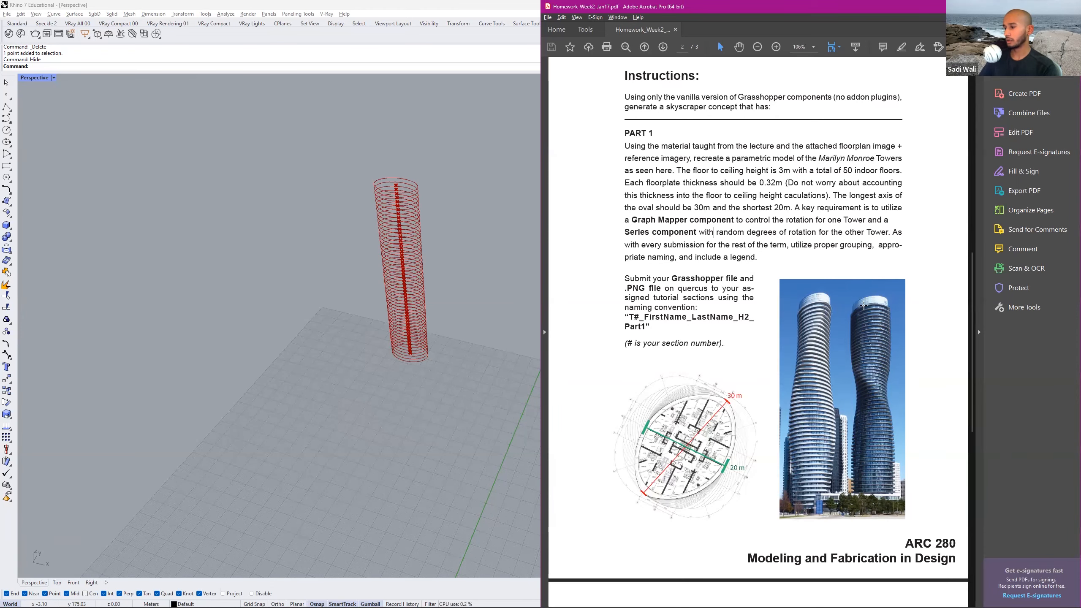
{"action": "key", "text": "alt+Tab"}
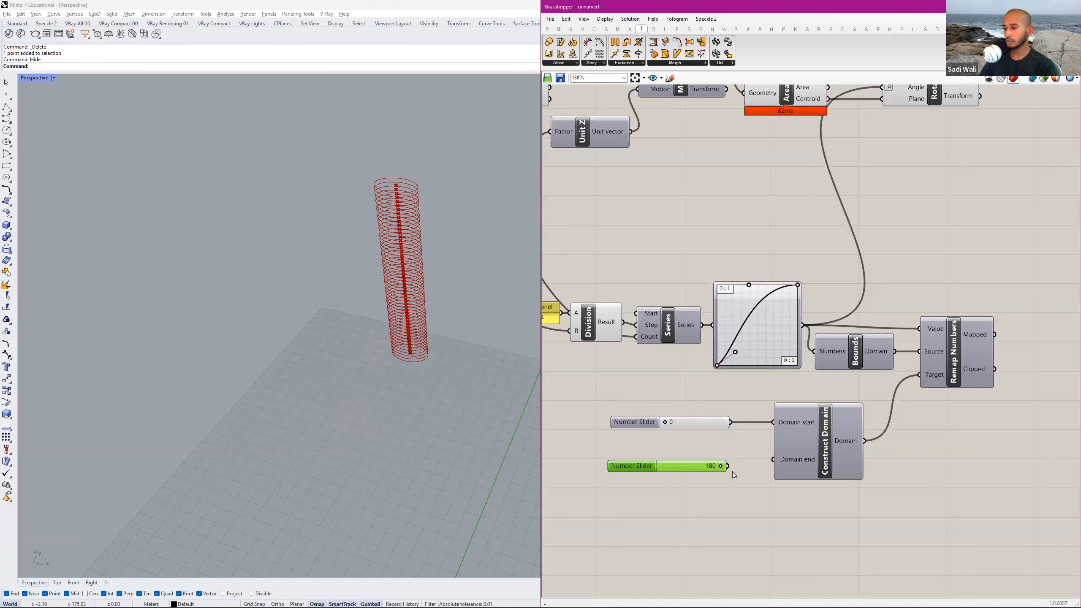
{"action": "left_click_drag", "start_coordinate": [704, 470], "coordinate": [720, 461]}
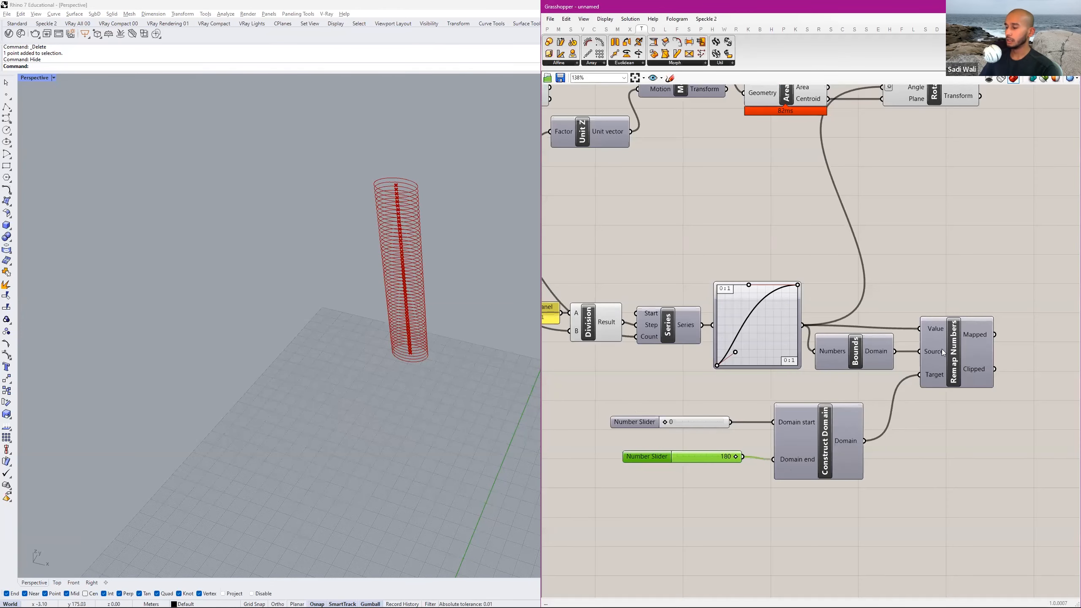
{"action": "key", "text": "alt+Tab"}
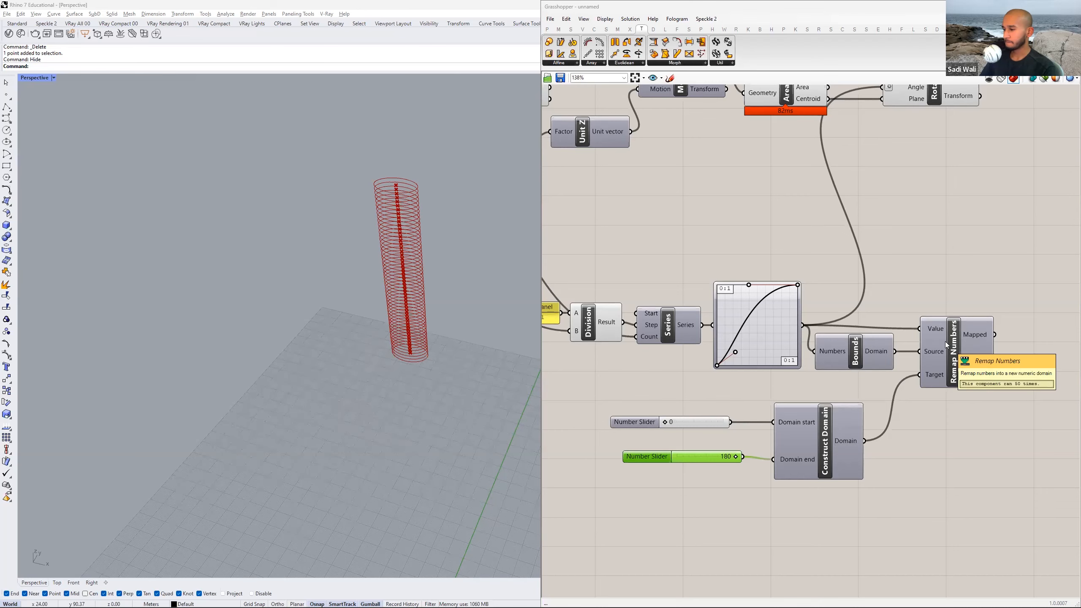
Reposition Remap Numbers slightly lower and farther from Bounds to leave clear space around its wires.
{"action": "right_click_drag", "start_coordinate": [942, 344], "coordinate": [874, 339]}
{"action": "left_click_drag", "start_coordinate": [887, 350], "coordinate": [903, 350]}
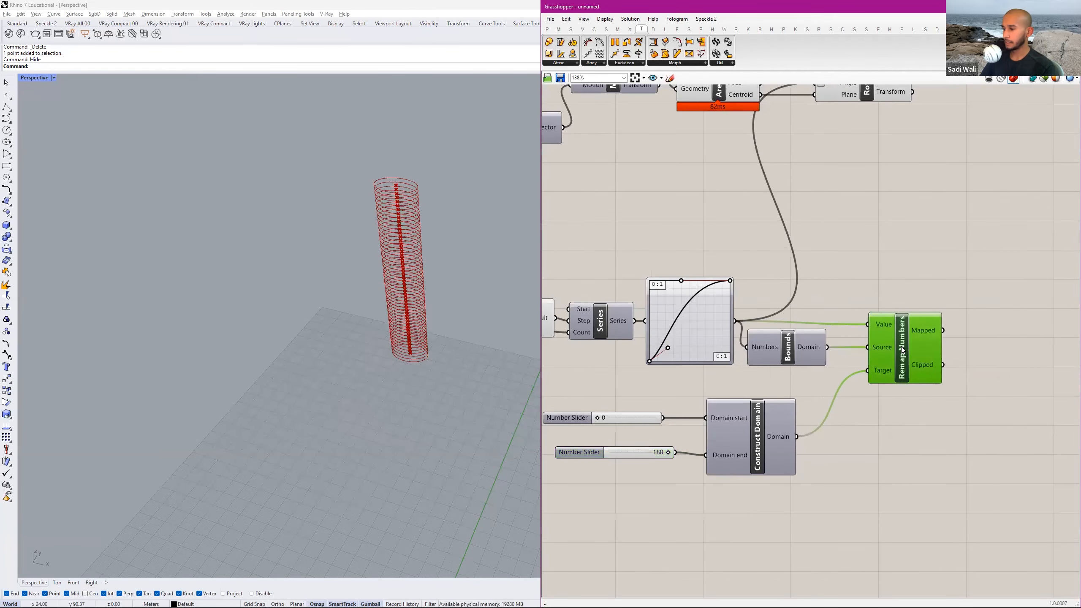
{"action": "right_click_drag", "start_coordinate": [899, 358], "coordinate": [867, 375]}
{"action": "scroll", "coordinate": [857, 375], "scroll_direction": "down", "scroll_amount": 2}
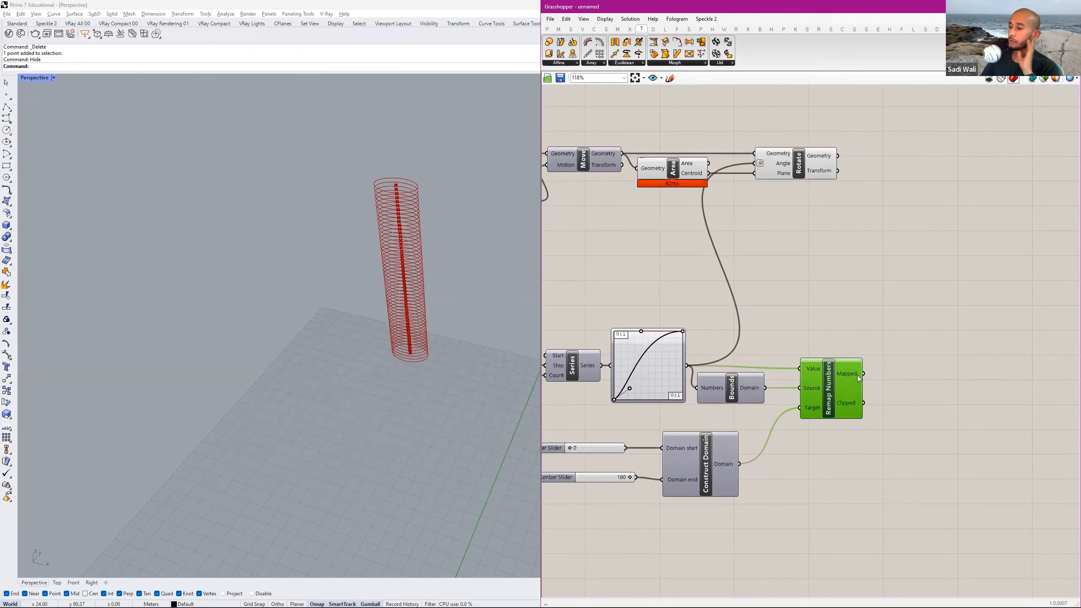
Spread out Rotate and Bounds on the canvas, and connect Remap Numbers' Mapped output to Rotate's Angle input, replacing the Graph Mapper wire.
{"action": "left_click_drag", "start_coordinate": [798, 168], "coordinate": [960, 168]}
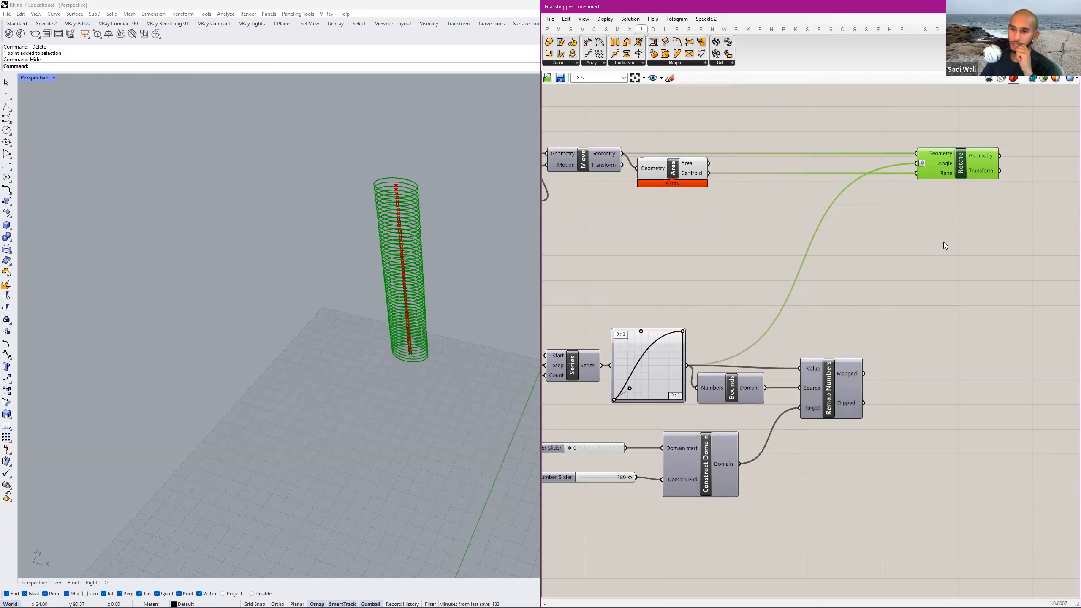
{"action": "left_click", "coordinate": [868, 357]}
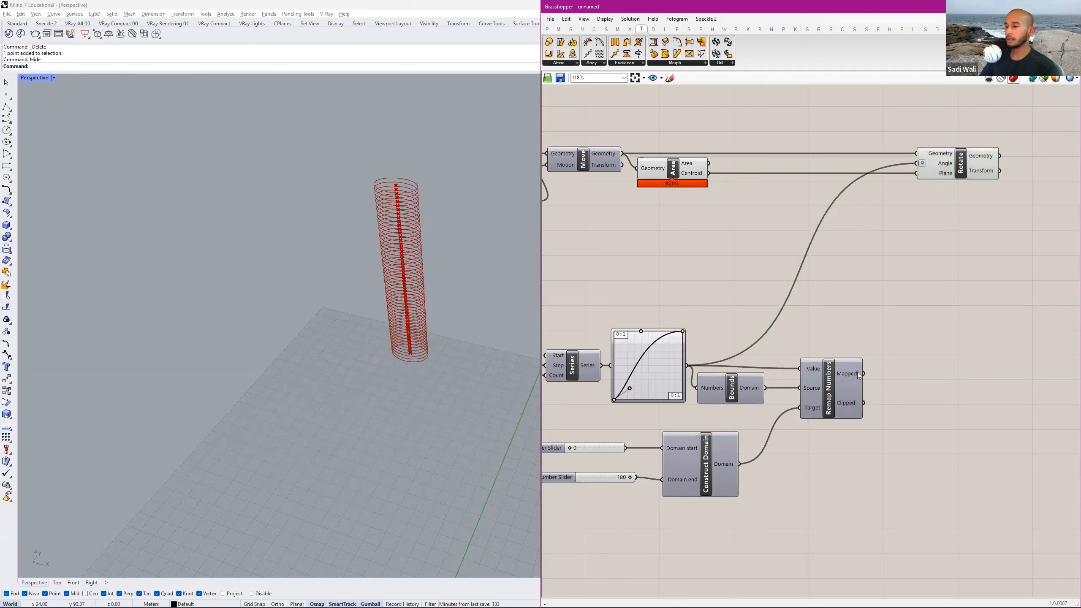
{"action": "left_click", "coordinate": [678, 364]}
{"action": "left_click_drag", "start_coordinate": [686, 366], "coordinate": [895, 205]}
{"action": "left_click_drag", "start_coordinate": [731, 388], "coordinate": [753, 388]}
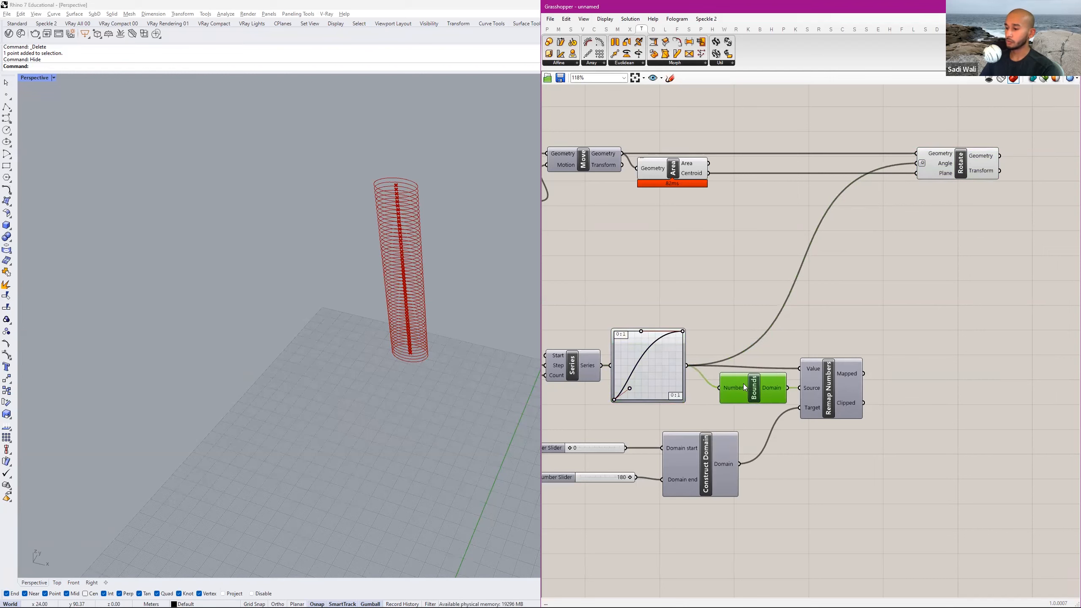
{"action": "left_click_drag", "start_coordinate": [863, 373], "coordinate": [916, 163]}
{"action": "left_click", "coordinate": [929, 270]}
{"action": "left_click", "coordinate": [828, 405]}
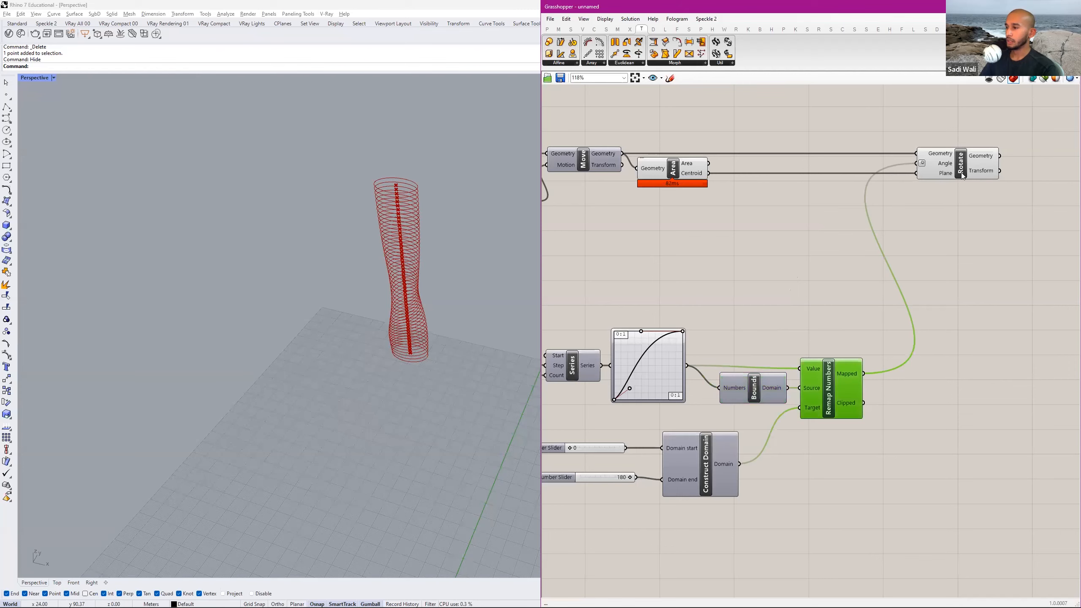
Highlight the Rotate result and examine the twist of the floors from several angles in the Rhino perspective view.
{"action": "left_click", "coordinate": [961, 173]}
{"action": "right_click_drag", "start_coordinate": [428, 331], "coordinate": [457, 362]}
{"action": "scroll", "coordinate": [385, 264], "scroll_direction": "up", "scroll_amount": 7}
{"action": "scroll", "coordinate": [699, 368], "scroll_direction": "down", "scroll_amount": 1}
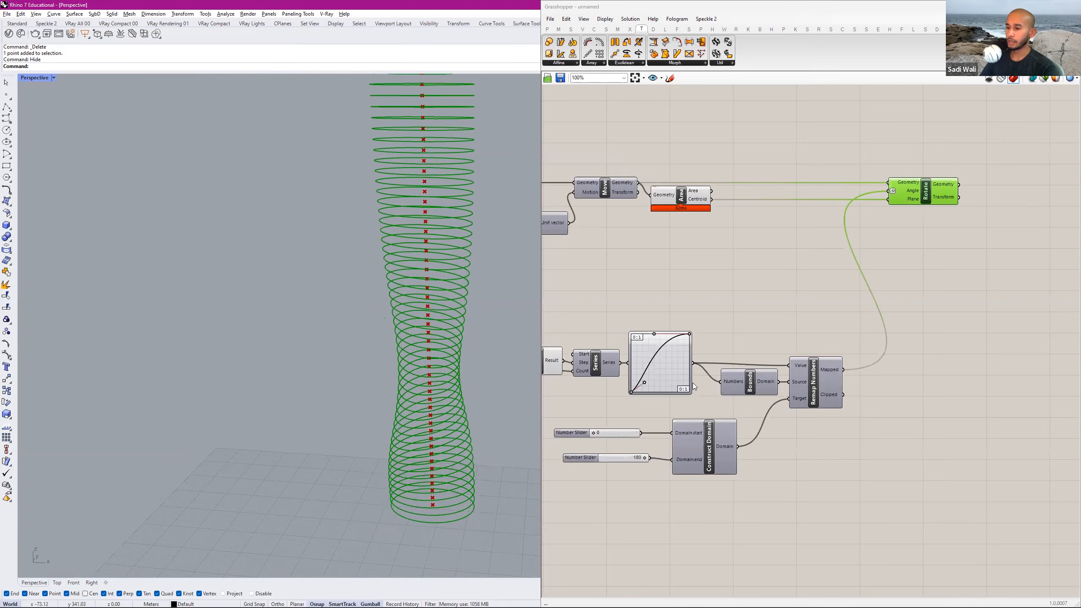
{"action": "right_click_drag", "start_coordinate": [697, 367], "coordinate": [782, 351]}
{"action": "scroll", "coordinate": [783, 351], "scroll_direction": "up", "scroll_amount": 4}
{"action": "scroll", "coordinate": [781, 350], "scroll_direction": "down", "scroll_amount": 5}
{"action": "right_click_drag", "start_coordinate": [854, 244], "coordinate": [703, 265]}
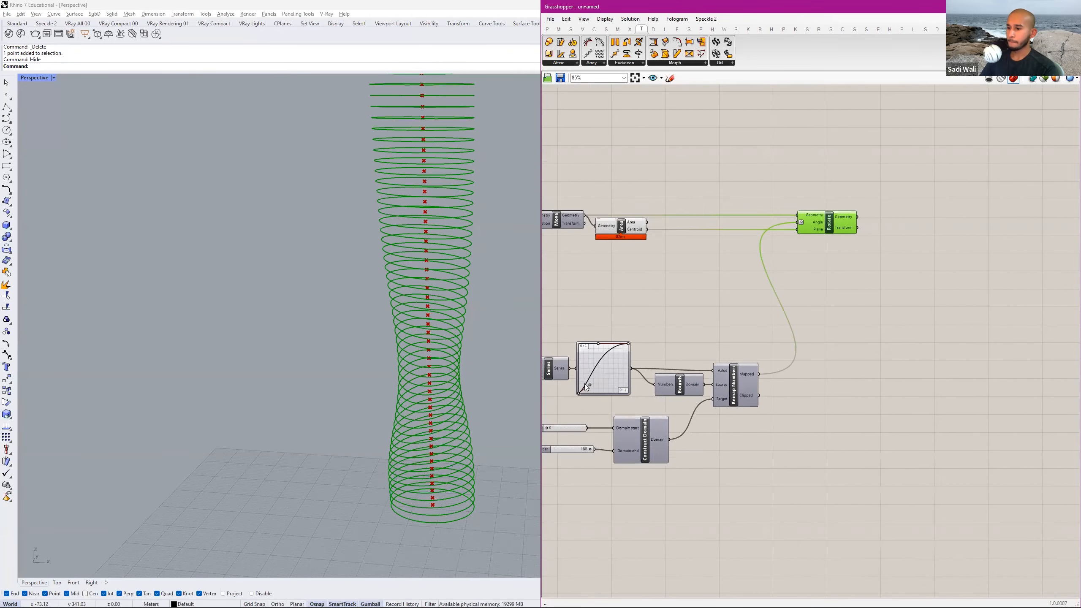
{"action": "right_click_drag", "start_coordinate": [758, 298], "coordinate": [726, 333]}
{"action": "scroll", "coordinate": [448, 336], "scroll_direction": "down", "scroll_amount": 3}
{"action": "right_click_drag", "start_coordinate": [447, 336], "coordinate": [436, 459], "text": "shift"}
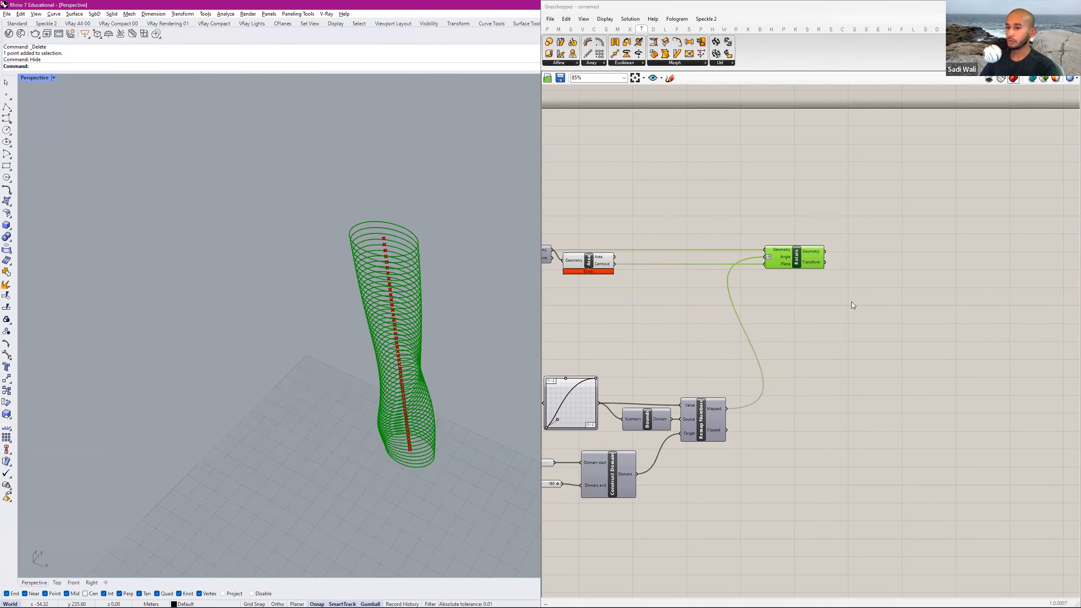
{"action": "right_click_drag", "start_coordinate": [493, 336], "coordinate": [482, 303]}
Check the tower requirements and reference photo in Acrobat's homework PDF and compare them with the rotated floors in Rhino.
{"action": "key", "text": "alt+Tab"}
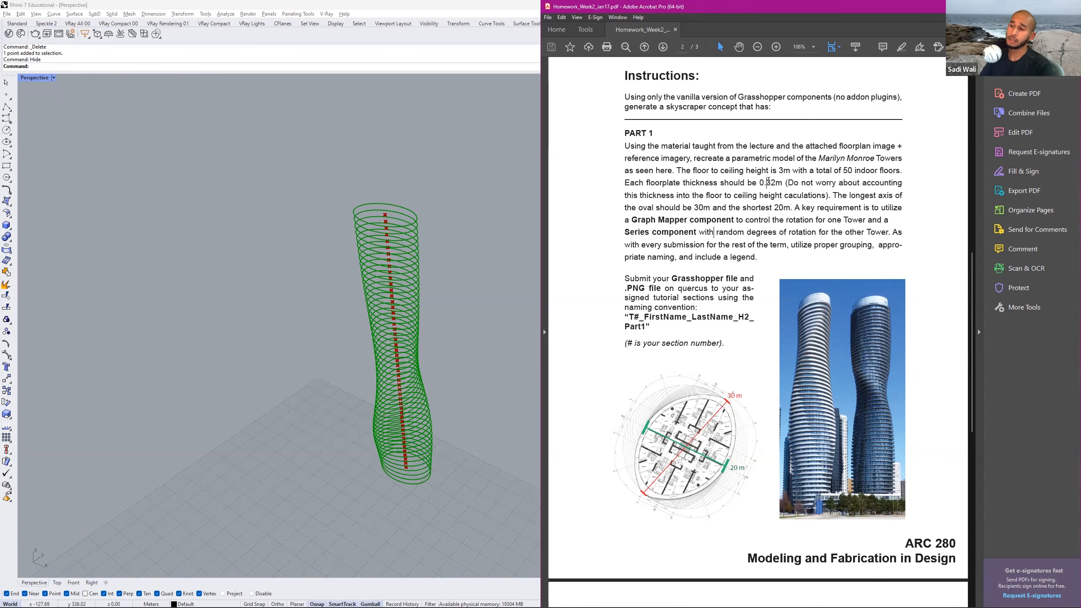
{"action": "key", "text": "alt+Tab"}
{"action": "key", "text": "alt+Tab"}
{"action": "right_click_drag", "start_coordinate": [866, 271], "coordinate": [743, 266]}
{"action": "right_click_drag", "start_coordinate": [426, 279], "coordinate": [440, 272]}
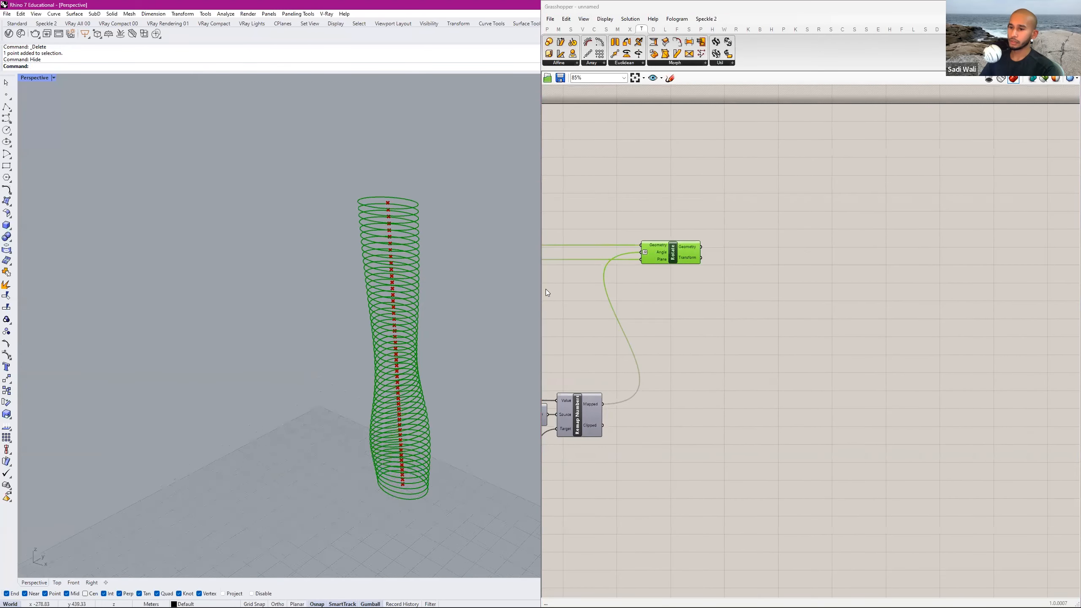
{"action": "left_click", "coordinate": [719, 258]}
{"action": "left_click", "coordinate": [684, 244]}
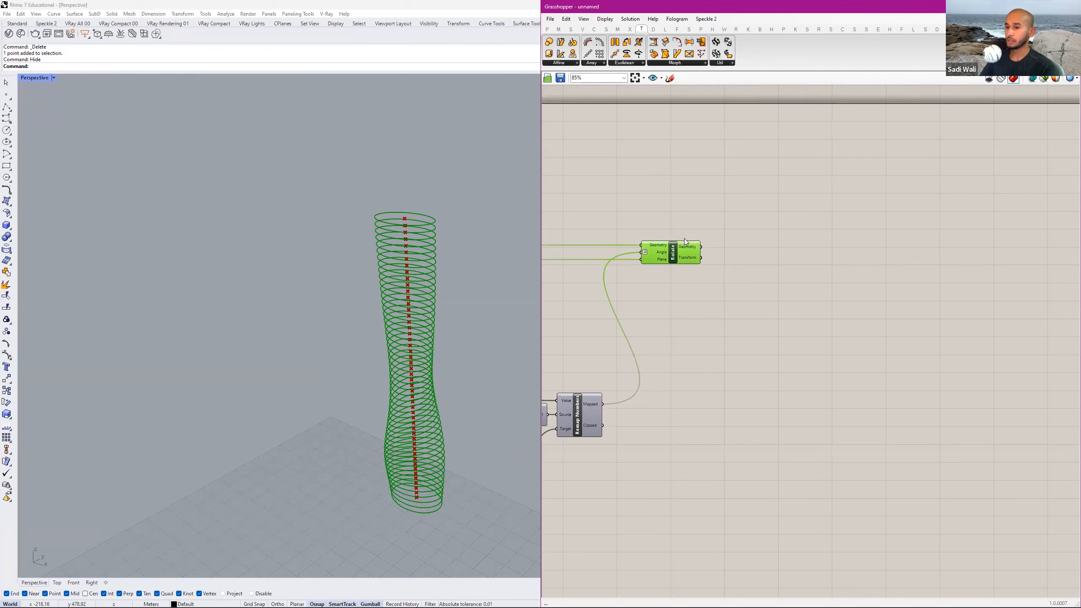
Add an Extrude component after Rotate and connect Rotate's Geometry output to its Base input.
{"action": "double_click", "coordinate": [757, 244]}
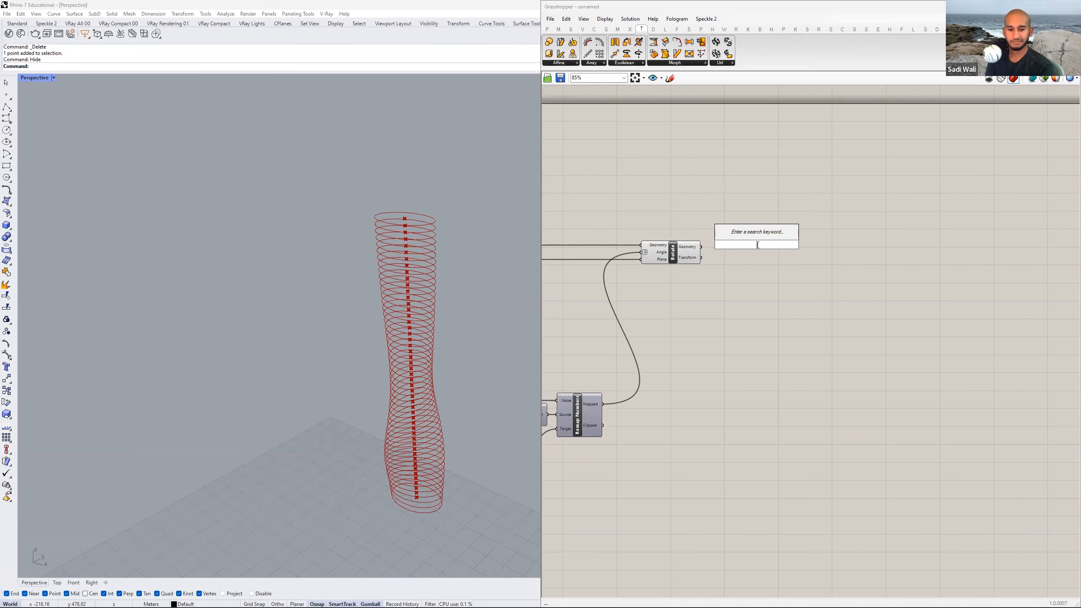
{"action": "type", "text": "extrude"}
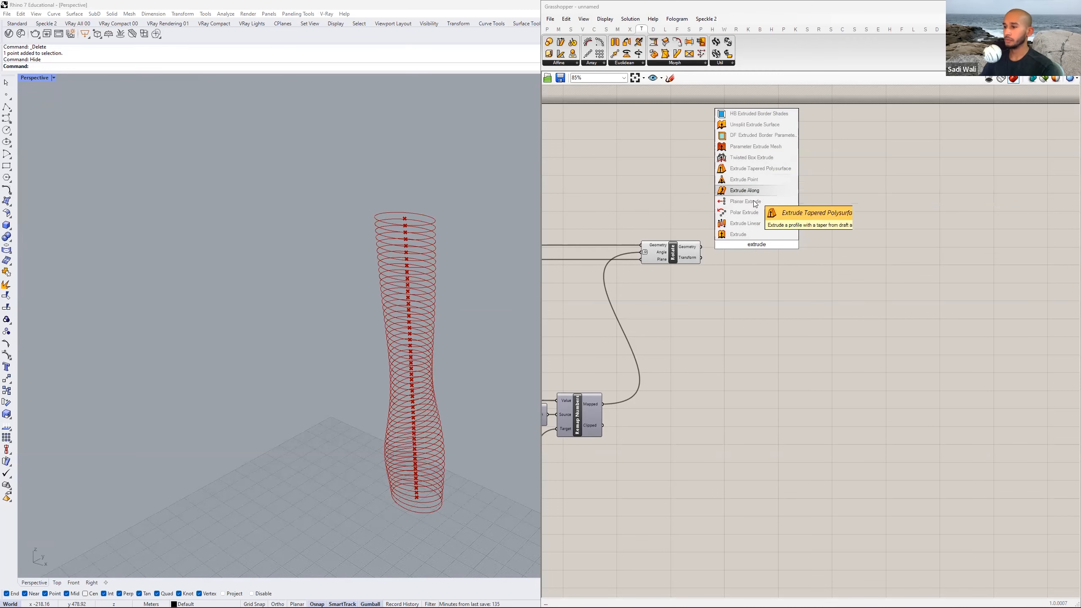
{"action": "left_click", "coordinate": [740, 237]}
{"action": "scroll", "coordinate": [749, 246], "scroll_direction": "up", "scroll_amount": 5}
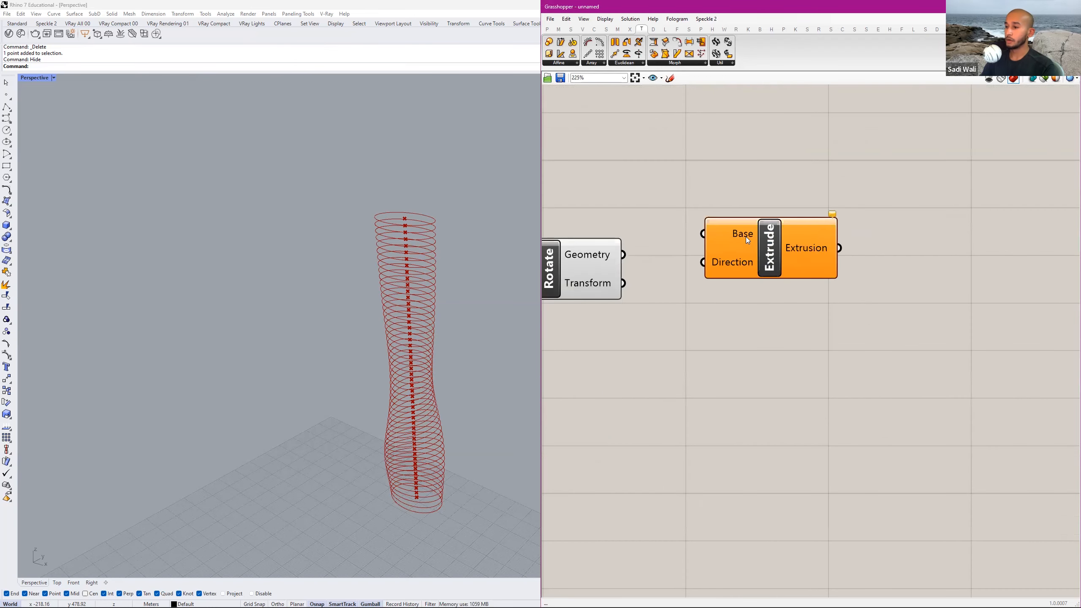
{"action": "scroll", "coordinate": [741, 262], "scroll_direction": "down", "scroll_amount": 4}
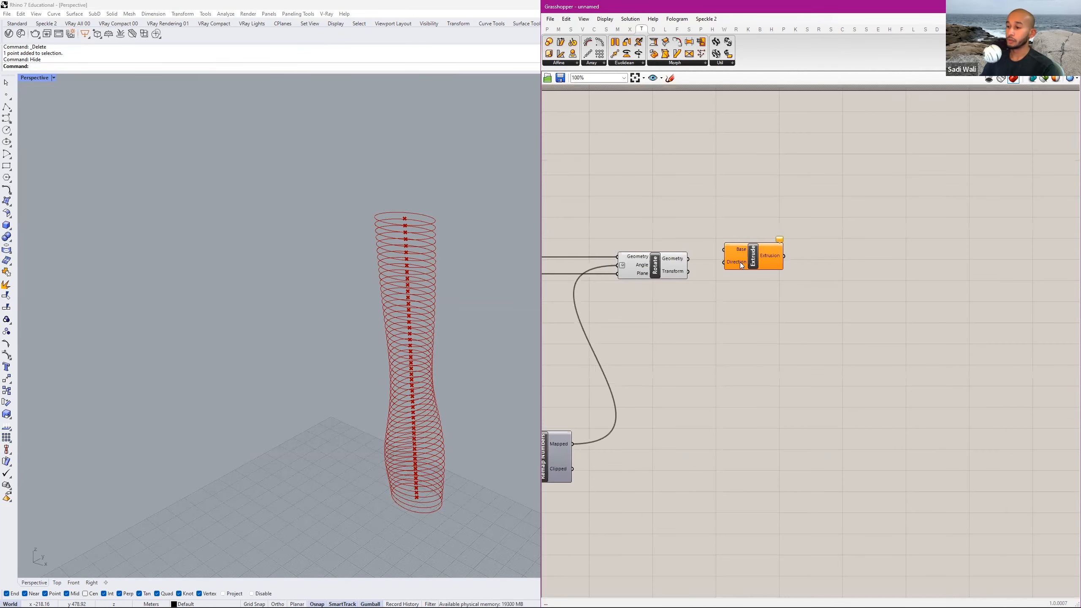
{"action": "right_click_drag", "start_coordinate": [746, 261], "coordinate": [791, 261]}
{"action": "left_click_drag", "start_coordinate": [792, 259], "coordinate": [799, 271]}
{"action": "scroll", "coordinate": [741, 266], "scroll_direction": "up", "scroll_amount": 2}
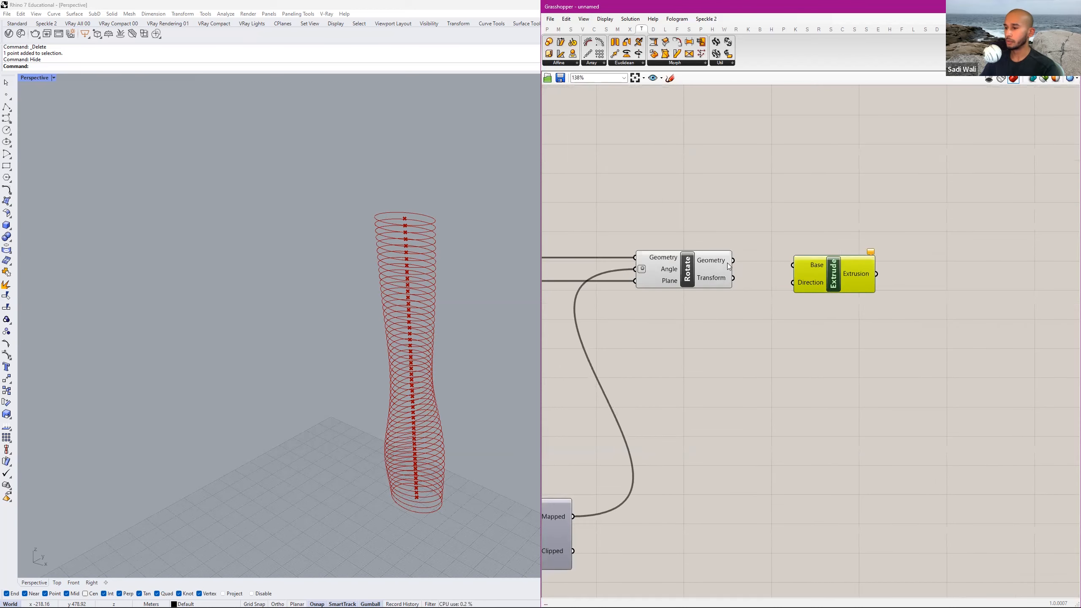
{"action": "left_click", "coordinate": [687, 264]}
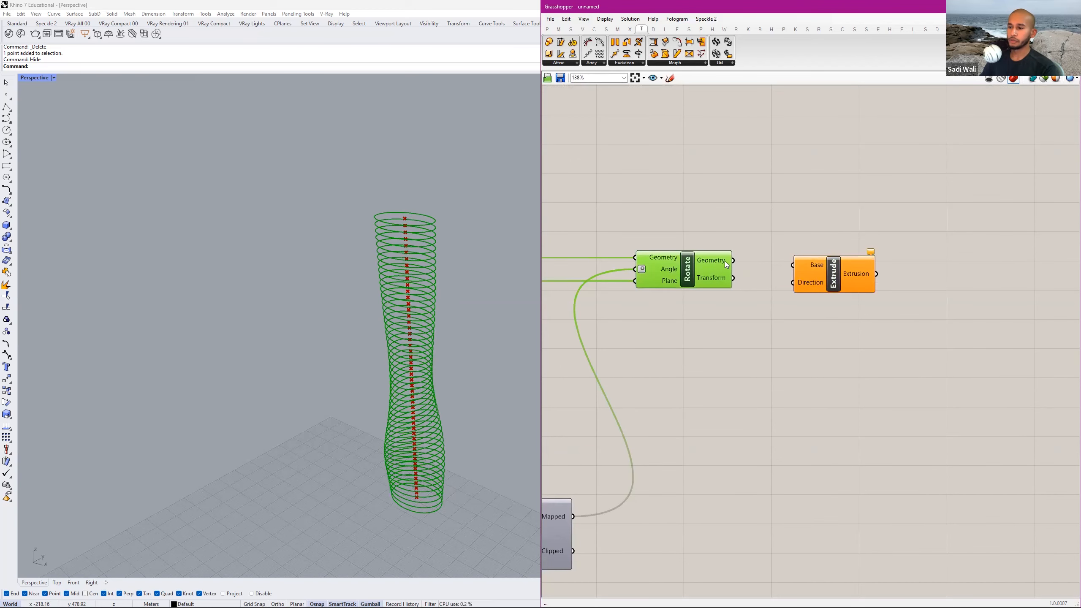
{"action": "left_click_drag", "start_coordinate": [800, 263], "coordinate": [827, 258]}
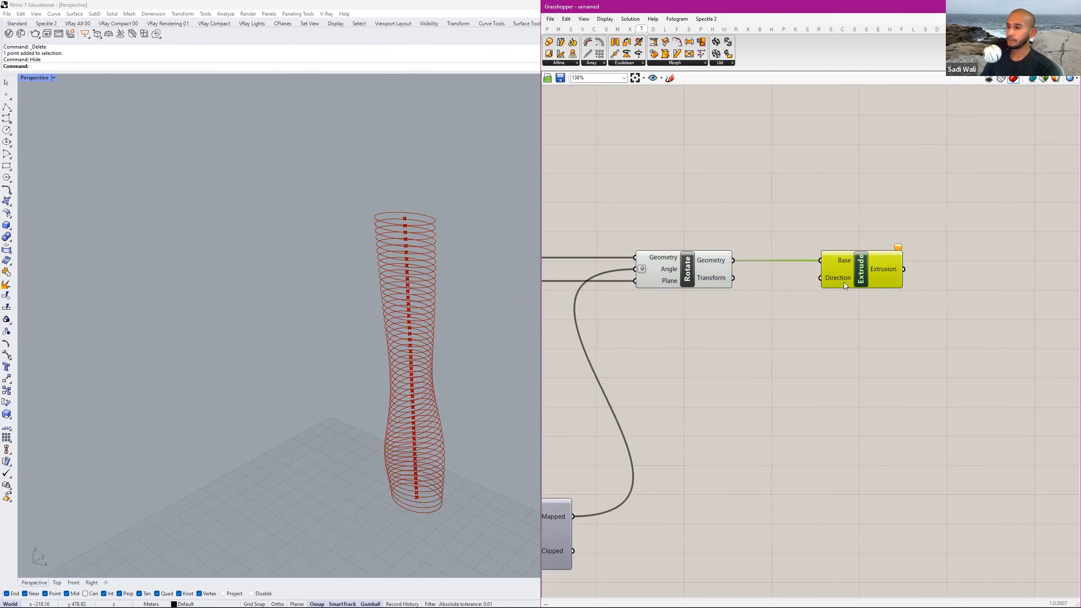
Add a Unit Z component below Extrude and connect its Unit vector output to the Direction input.
{"action": "double_click", "coordinate": [791, 338]}
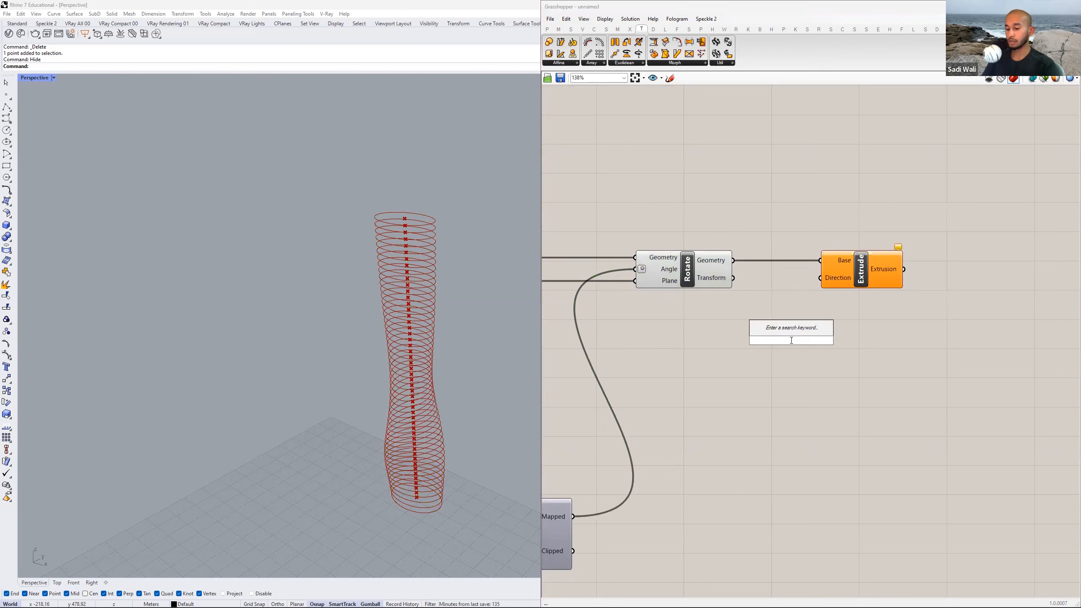
{"action": "type", "text": "unit z"}
{"action": "key", "text": "Return"}
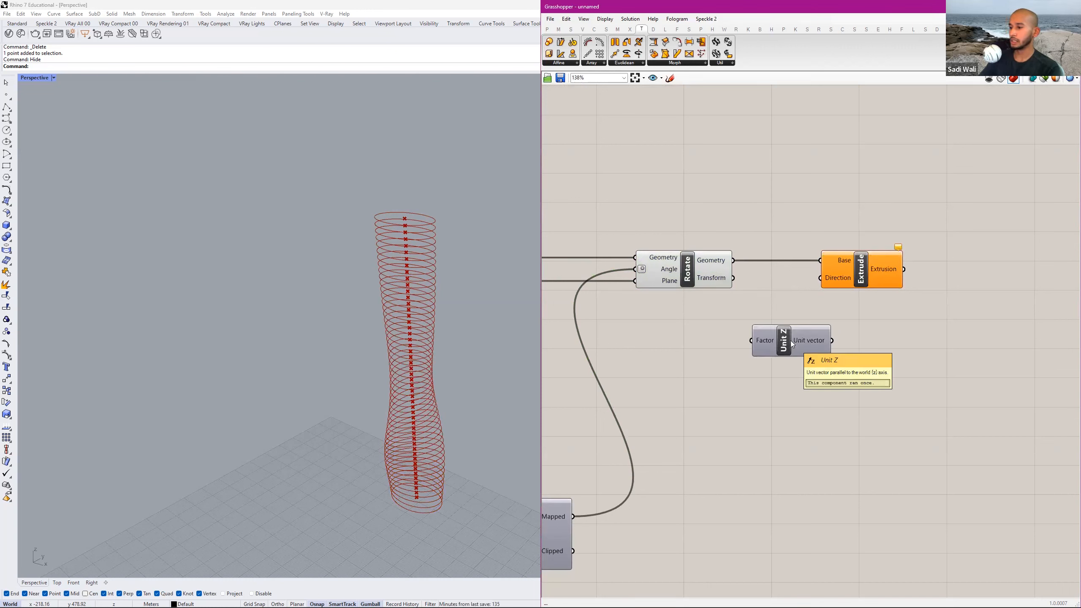
{"action": "left_click_drag", "start_coordinate": [831, 341], "coordinate": [902, 273]}
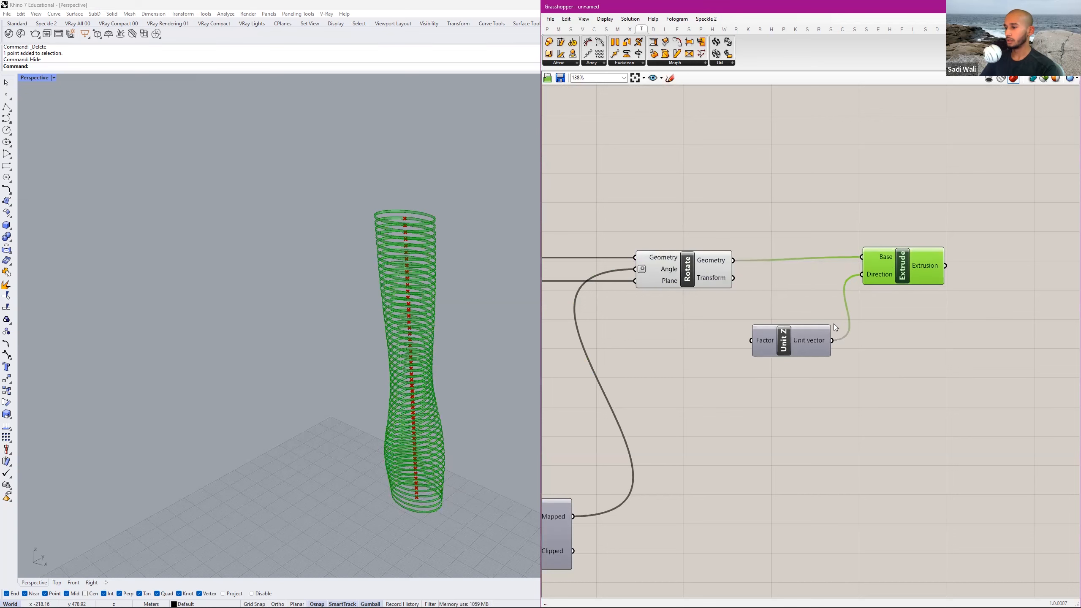
{"action": "left_click_drag", "start_coordinate": [803, 337], "coordinate": [829, 321]}
Examine the extruded floors in Rhino and check the required floorplate thickness in Acrobat's homework PDF.
{"action": "right_click_drag", "start_coordinate": [417, 318], "coordinate": [427, 388]}
{"action": "scroll", "coordinate": [419, 374], "scroll_direction": "up", "scroll_amount": 4}
{"action": "scroll", "coordinate": [785, 342], "scroll_direction": "down", "scroll_amount": 1}
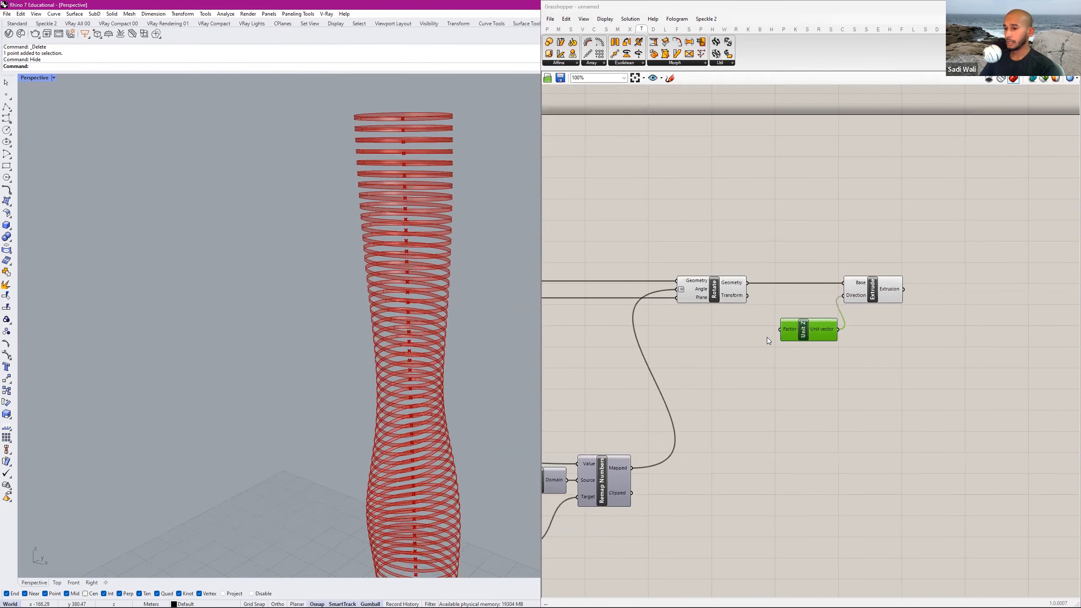
{"action": "scroll", "coordinate": [759, 335], "scroll_direction": "down", "scroll_amount": 1}
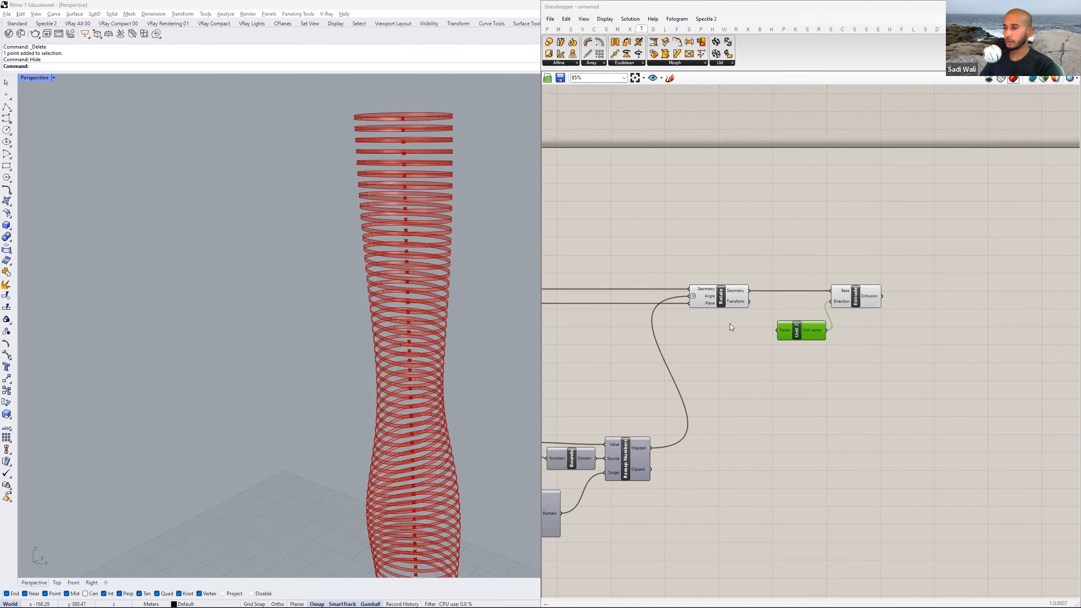
{"action": "key", "text": "alt+Tab"}
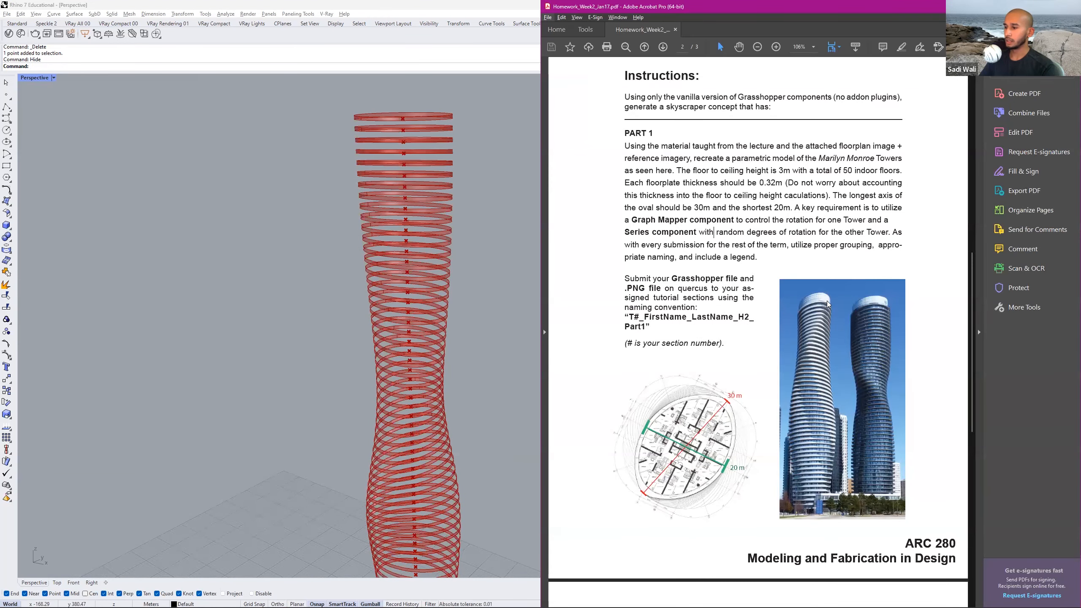
{"action": "double_click", "coordinate": [770, 182]}
{"action": "key", "text": "alt+Tab"}
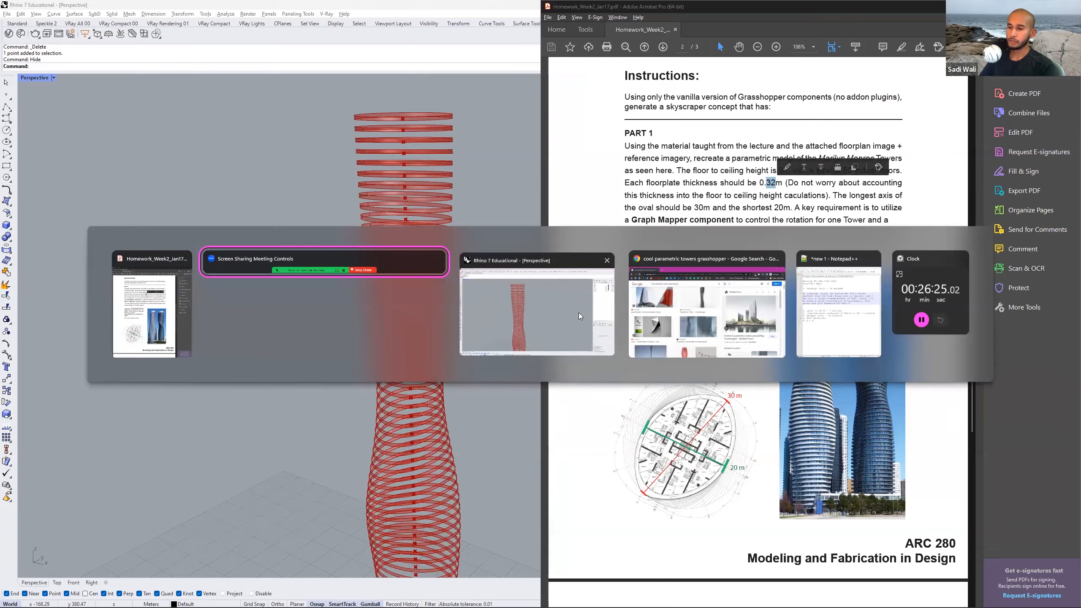
{"action": "left_click", "coordinate": [551, 302]}
Connect the floor height number slider set to 3 to the Factor input of the Unit Z that drives Extrude.
{"action": "left_click", "coordinate": [712, 332]}
{"action": "right_click_drag", "start_coordinate": [644, 332], "coordinate": [785, 335]}
{"action": "scroll", "coordinate": [643, 339], "scroll_direction": "down", "scroll_amount": 2}
{"action": "right_click_drag", "start_coordinate": [643, 339], "coordinate": [702, 336]}
{"action": "scroll", "coordinate": [585, 332], "scroll_direction": "up", "scroll_amount": 4}
{"action": "right_click_drag", "start_coordinate": [586, 332], "coordinate": [642, 327]}
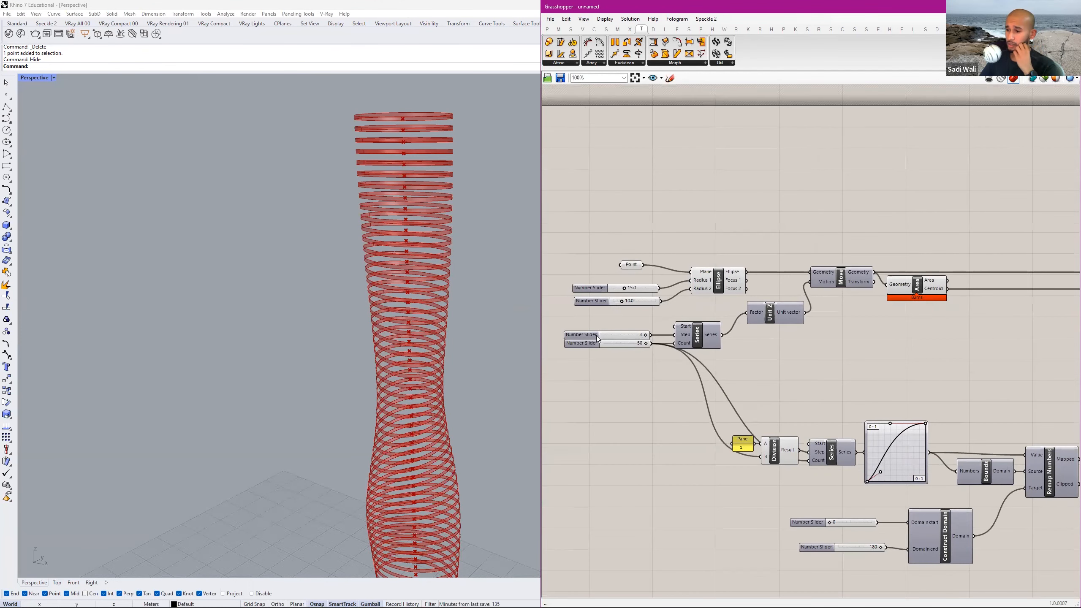
{"action": "left_click_drag", "start_coordinate": [651, 335], "coordinate": [983, 328]}
{"action": "scroll", "coordinate": [830, 337], "scroll_direction": "down", "scroll_amount": 3}
{"action": "scroll", "coordinate": [1018, 334], "scroll_direction": "up", "scroll_amount": 5}
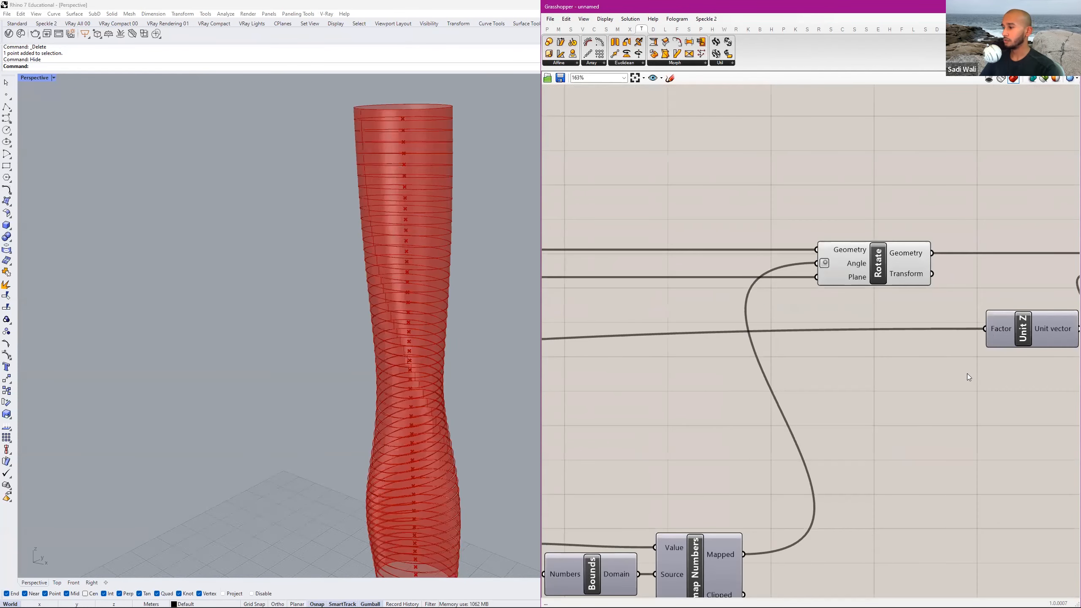
Highlight the Extrude result and examine the tower shell from several angles alongside the Graph Mapper part of the definition.
{"action": "scroll", "coordinate": [963, 382], "scroll_direction": "down", "scroll_amount": 4}
{"action": "right_click_drag", "start_coordinate": [995, 347], "coordinate": [822, 350]}
{"action": "left_click", "coordinate": [927, 291]}
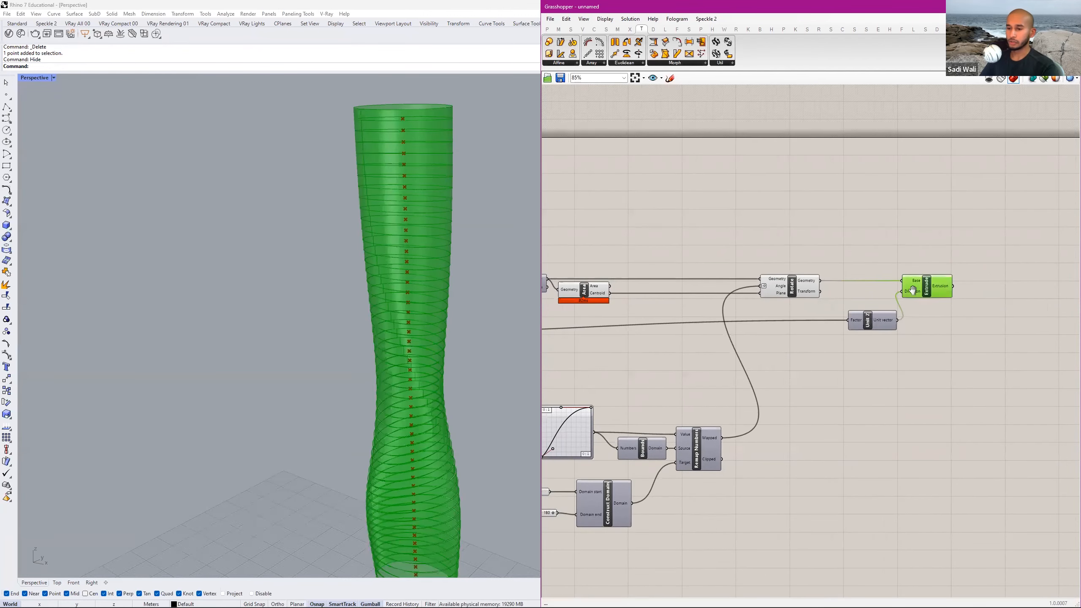
{"action": "right_click_drag", "start_coordinate": [927, 292], "coordinate": [894, 279]}
{"action": "right_click_drag", "start_coordinate": [477, 315], "coordinate": [508, 272]}
{"action": "right_click_drag", "start_coordinate": [688, 249], "coordinate": [699, 225]}
{"action": "right_click_drag", "start_coordinate": [468, 262], "coordinate": [464, 295], "text": "shift"}
{"action": "right_click_drag", "start_coordinate": [465, 294], "coordinate": [502, 303]}
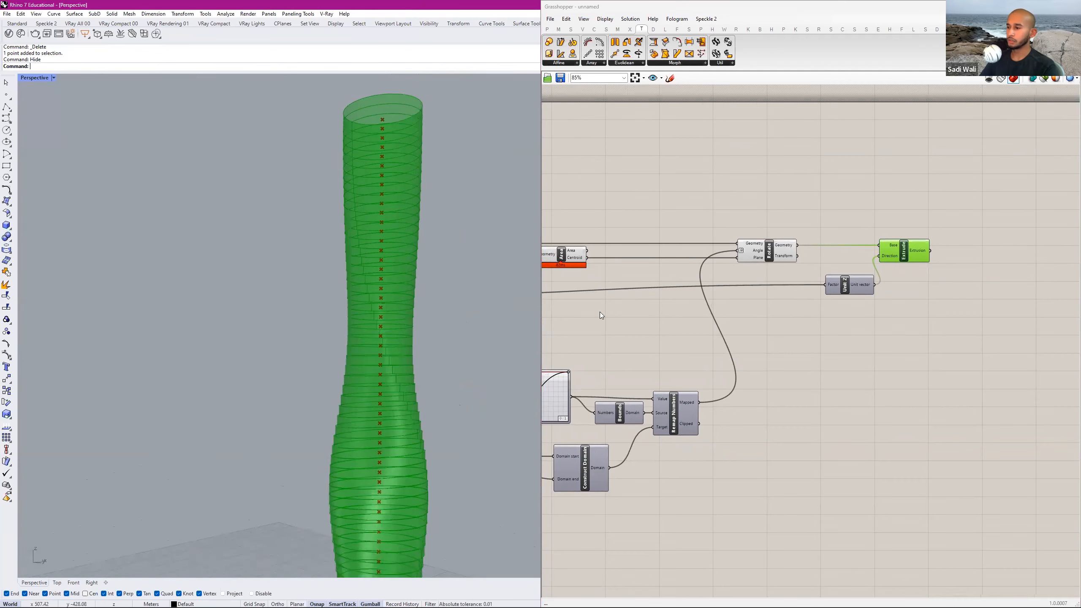
{"action": "scroll", "coordinate": [802, 289], "scroll_direction": "up", "scroll_amount": 1}
{"action": "right_click_drag", "start_coordinate": [858, 297], "coordinate": [973, 272]}
{"action": "right_click_drag", "start_coordinate": [763, 338], "coordinate": [840, 300]}
{"action": "right_click_drag", "start_coordinate": [435, 396], "coordinate": [434, 337]}
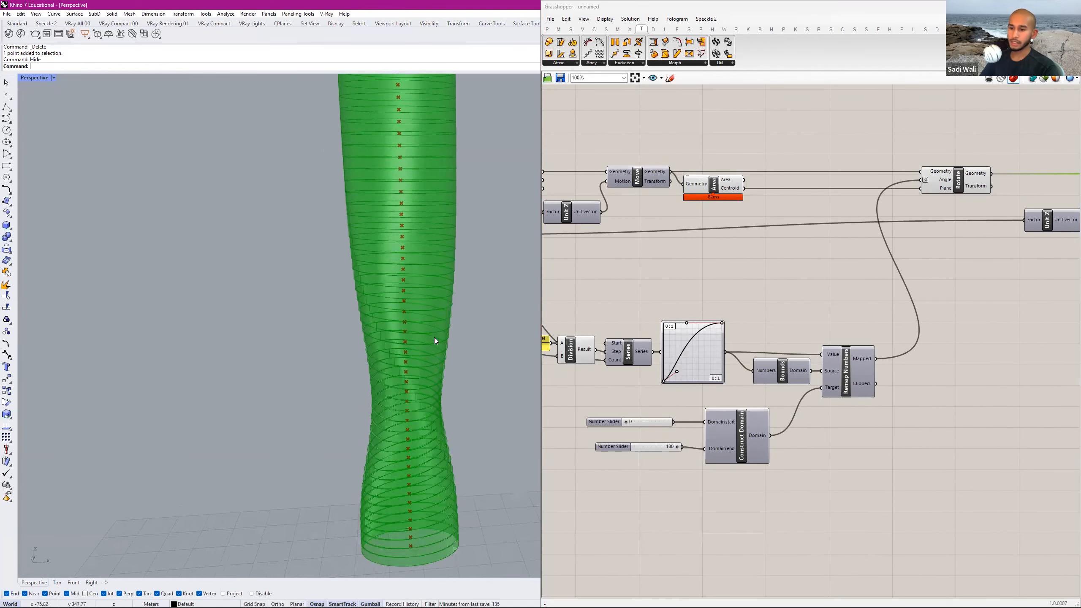
{"action": "scroll", "coordinate": [435, 337], "scroll_direction": "down", "scroll_amount": 3}
Reshape the Graph Mapper curve into an S-curve, with the upper handle near mid-width and the lower handle at about three quarters.
{"action": "scroll", "coordinate": [685, 360], "scroll_direction": "up", "scroll_amount": 5}
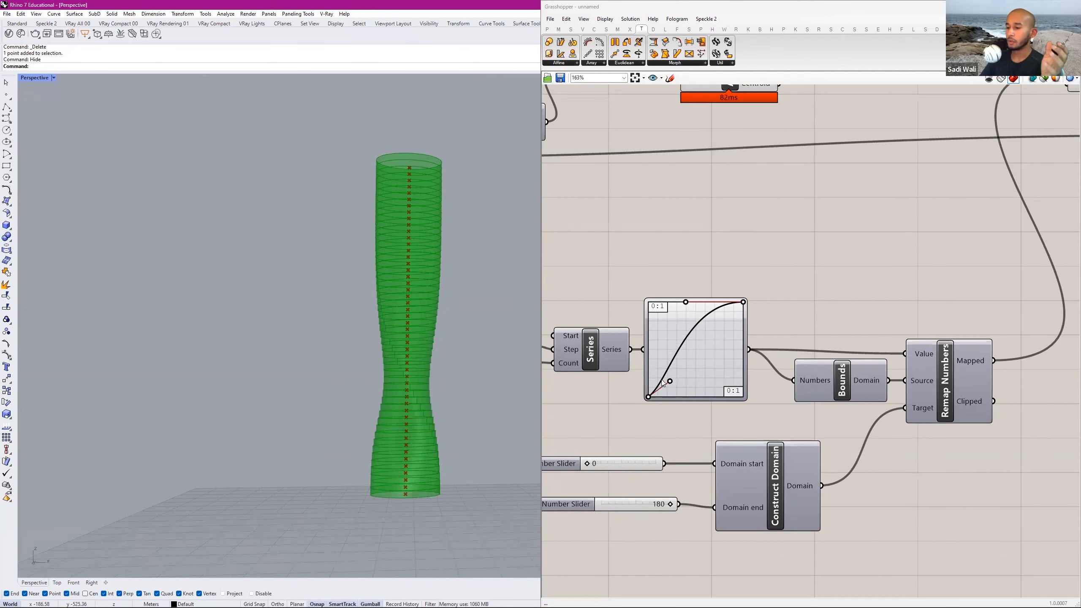
{"action": "left_click_drag", "start_coordinate": [671, 382], "coordinate": [660, 416]}
{"action": "left_click_drag", "start_coordinate": [685, 302], "coordinate": [663, 302]}
{"action": "right_click_drag", "start_coordinate": [422, 379], "coordinate": [489, 317]}
{"action": "left_click_drag", "start_coordinate": [662, 302], "coordinate": [692, 341]}
{"action": "left_click_drag", "start_coordinate": [663, 395], "coordinate": [700, 344]}
{"action": "right_click_drag", "start_coordinate": [276, 370], "coordinate": [373, 377]}
{"action": "left_click_drag", "start_coordinate": [690, 352], "coordinate": [621, 343]}
{"action": "left_click_drag", "start_coordinate": [699, 343], "coordinate": [694, 300]}
{"action": "left_click_drag", "start_coordinate": [649, 339], "coordinate": [722, 413]}
{"action": "right_click_drag", "start_coordinate": [416, 399], "coordinate": [428, 429]}
{"action": "scroll", "coordinate": [434, 441], "scroll_direction": "up", "scroll_amount": 6}
{"action": "scroll", "coordinate": [444, 436], "scroll_direction": "down", "scroll_amount": 5}
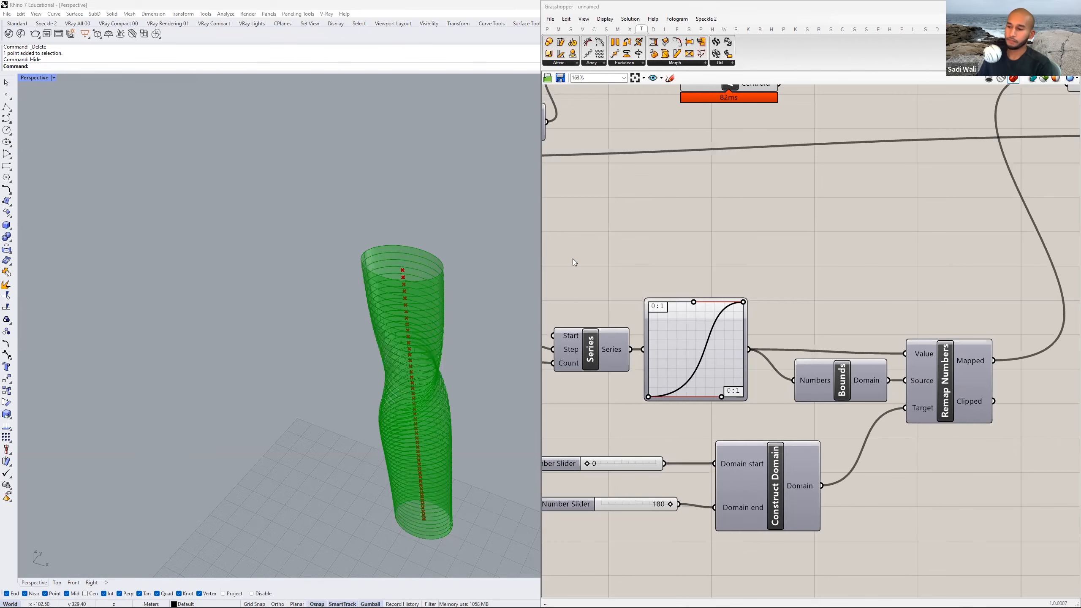
Compare the twisted tower with the reference photo in Acrobat's homework PDF and review the whole Grasshopper definition.
{"action": "key", "text": "alt+Tab"}
{"action": "left_click", "coordinate": [798, 255]}
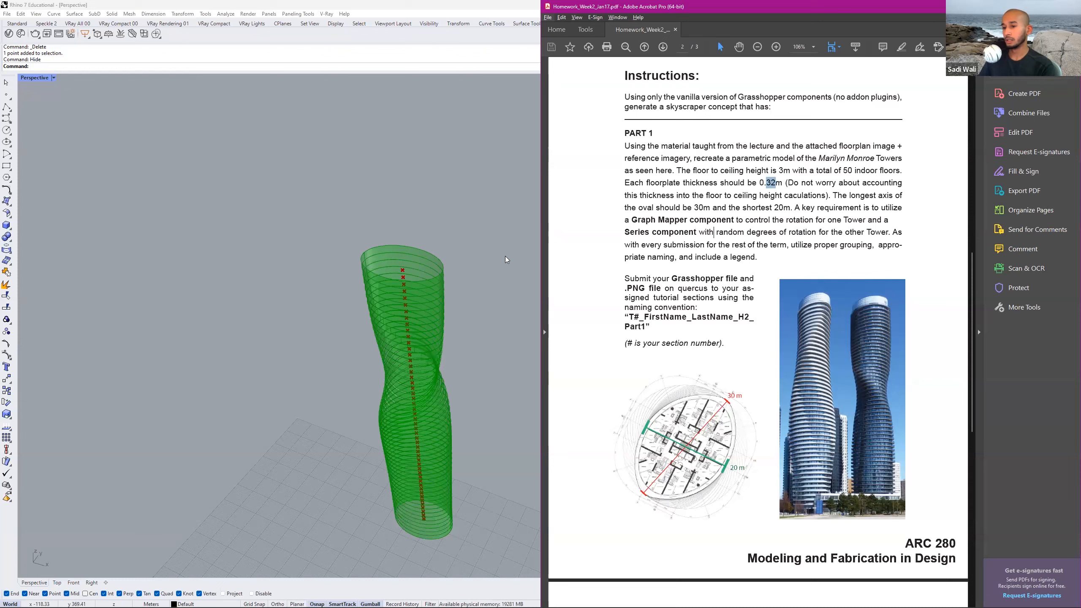
{"action": "key", "text": "alt+Tab"}
{"action": "scroll", "coordinate": [776, 270], "scroll_direction": "down", "scroll_amount": 2}
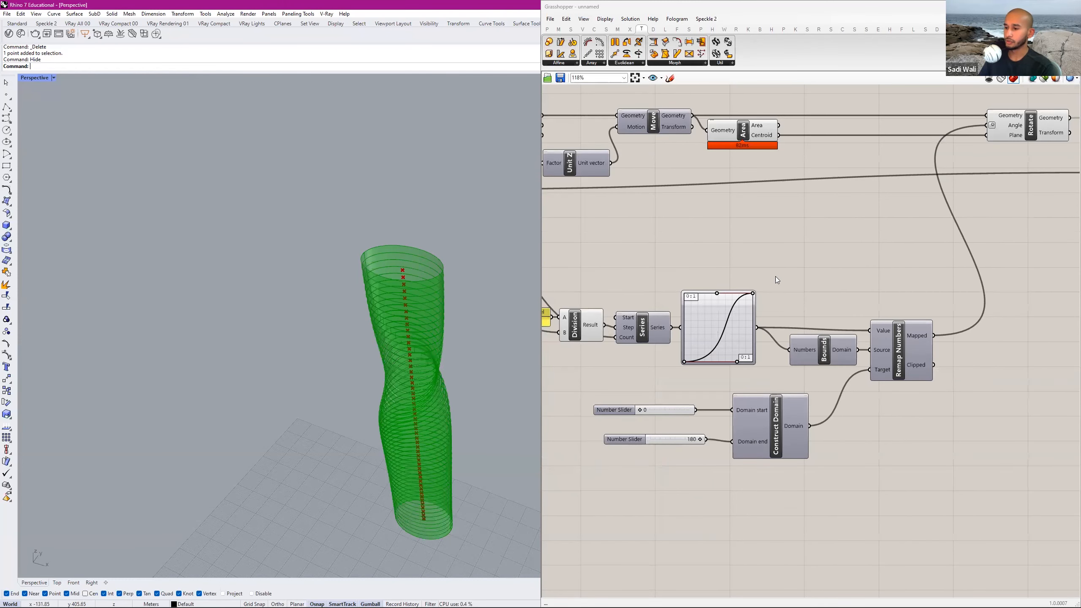
{"action": "scroll", "coordinate": [787, 267], "scroll_direction": "down", "scroll_amount": 3}
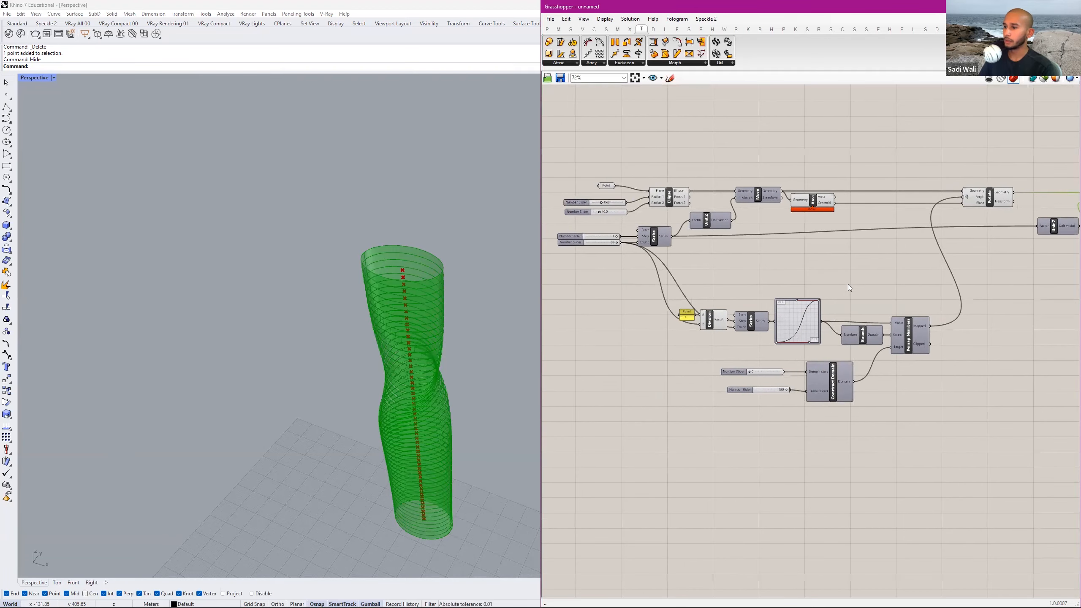
{"action": "scroll", "coordinate": [684, 219], "scroll_direction": "up", "scroll_amount": 3}
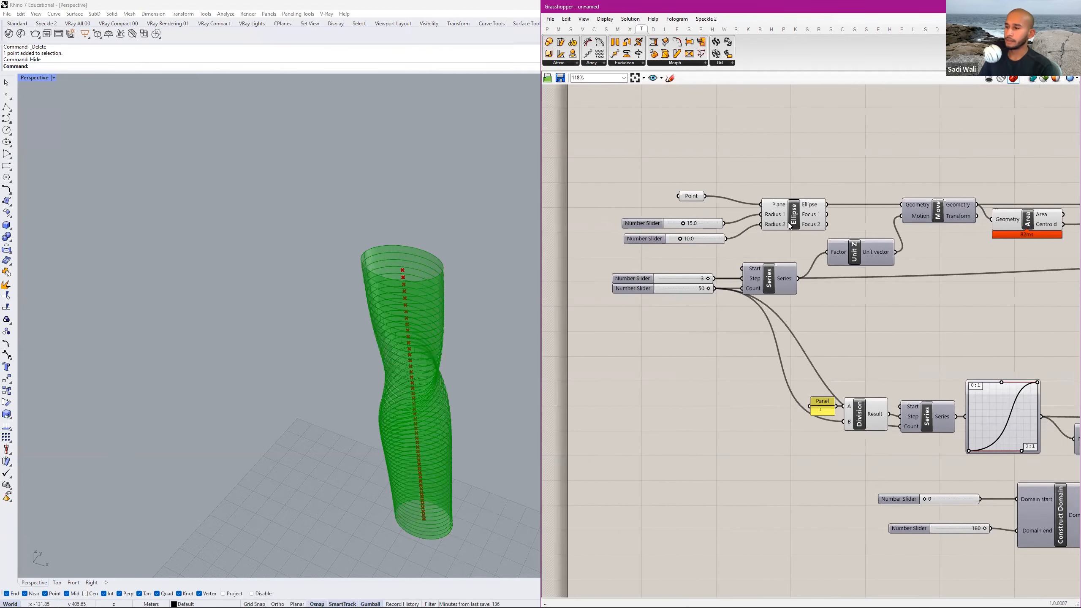
Review the definition from the Ellipse and Series components through to Rotate, Unit Z and Extrude.
{"action": "right_click_drag", "start_coordinate": [786, 234], "coordinate": [728, 221]}
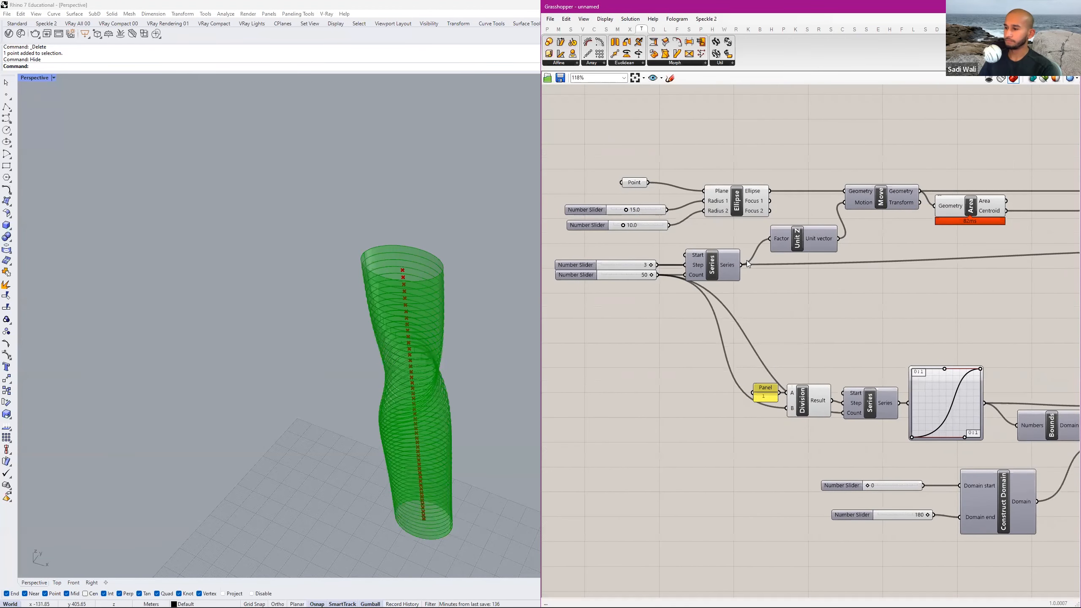
{"action": "right_click_drag", "start_coordinate": [978, 210], "coordinate": [633, 230]}
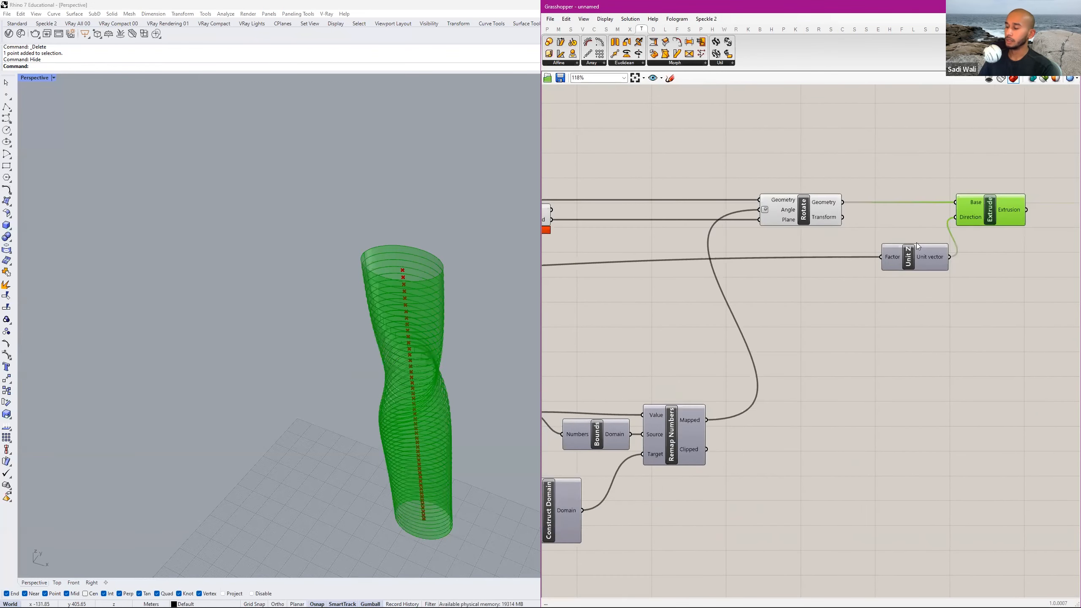
{"action": "left_click_drag", "start_coordinate": [915, 248], "coordinate": [901, 243]}
{"action": "scroll", "coordinate": [841, 266], "scroll_direction": "down", "scroll_amount": 2}
{"action": "right_click_drag", "start_coordinate": [778, 295], "coordinate": [910, 287]}
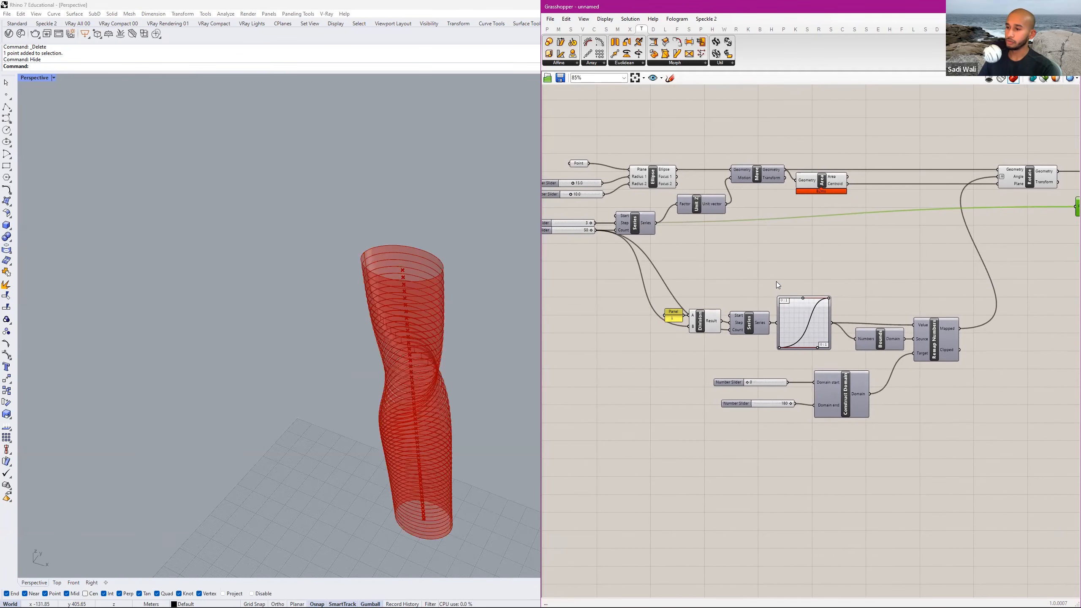
Add a Loft component near Extrude and reposition it above the wires just before Rotate.
{"action": "right_click_drag", "start_coordinate": [879, 225], "coordinate": [647, 300]}
{"action": "double_click", "coordinate": [877, 207]}
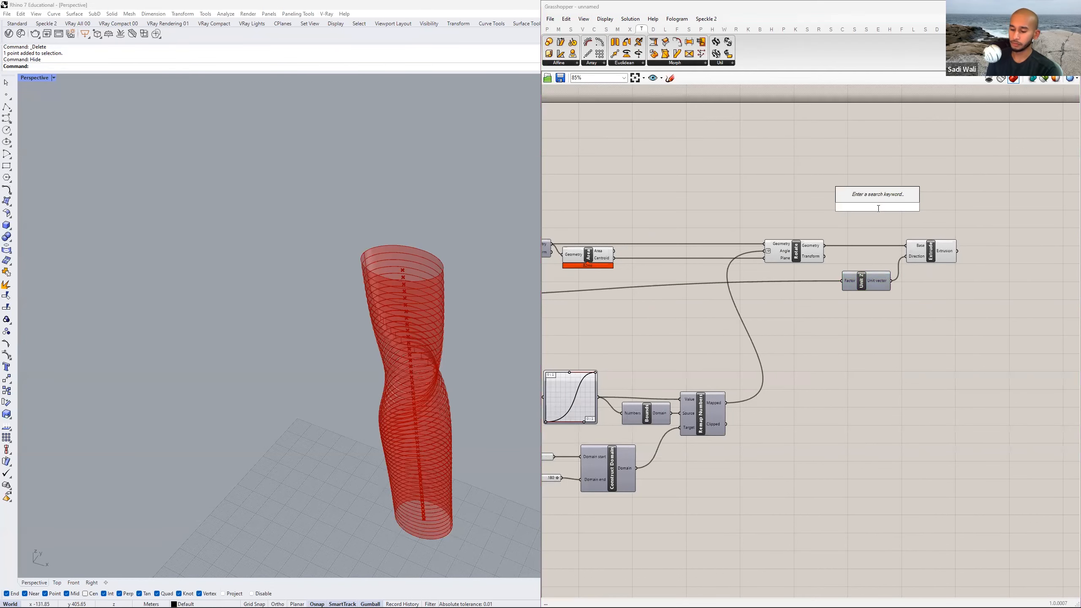
{"action": "type", "text": "loft"}
{"action": "key", "text": "Return"}
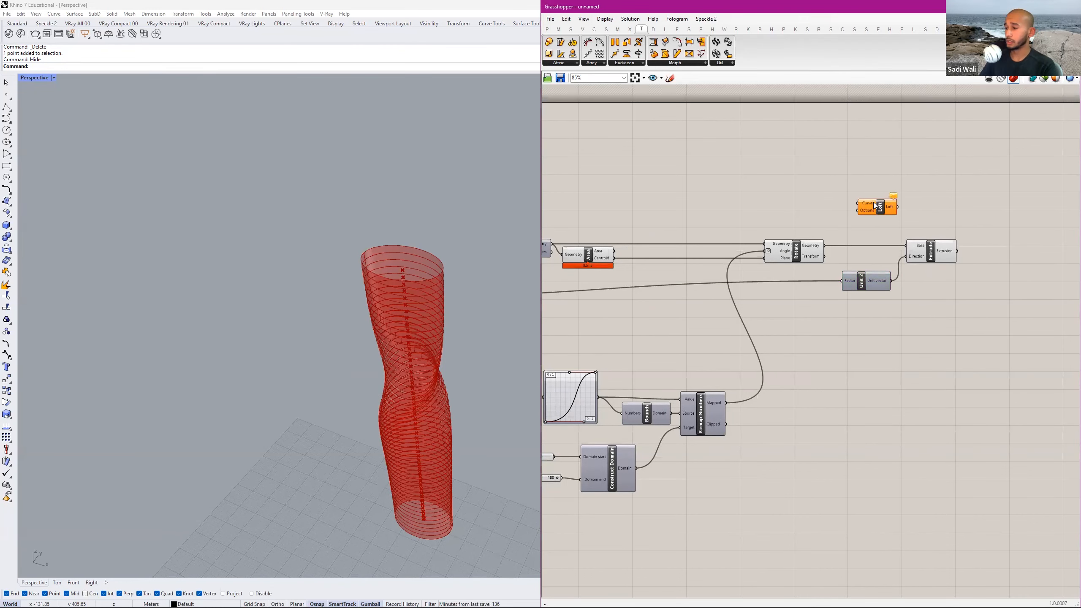
{"action": "scroll", "coordinate": [876, 208], "scroll_direction": "up", "scroll_amount": 2}
{"action": "right_click_drag", "start_coordinate": [764, 237], "coordinate": [856, 229]}
{"action": "scroll", "coordinate": [855, 229], "scroll_direction": "down", "scroll_amount": 2}
{"action": "left_click_drag", "start_coordinate": [928, 201], "coordinate": [781, 209]}
{"action": "right_click_drag", "start_coordinate": [646, 251], "coordinate": [692, 232]}
{"action": "scroll", "coordinate": [682, 243], "scroll_direction": "up", "scroll_amount": 3}
{"action": "scroll", "coordinate": [682, 246], "scroll_direction": "down", "scroll_amount": 4}
{"action": "left_click", "coordinate": [692, 233]}
{"action": "left_click", "coordinate": [983, 200]}
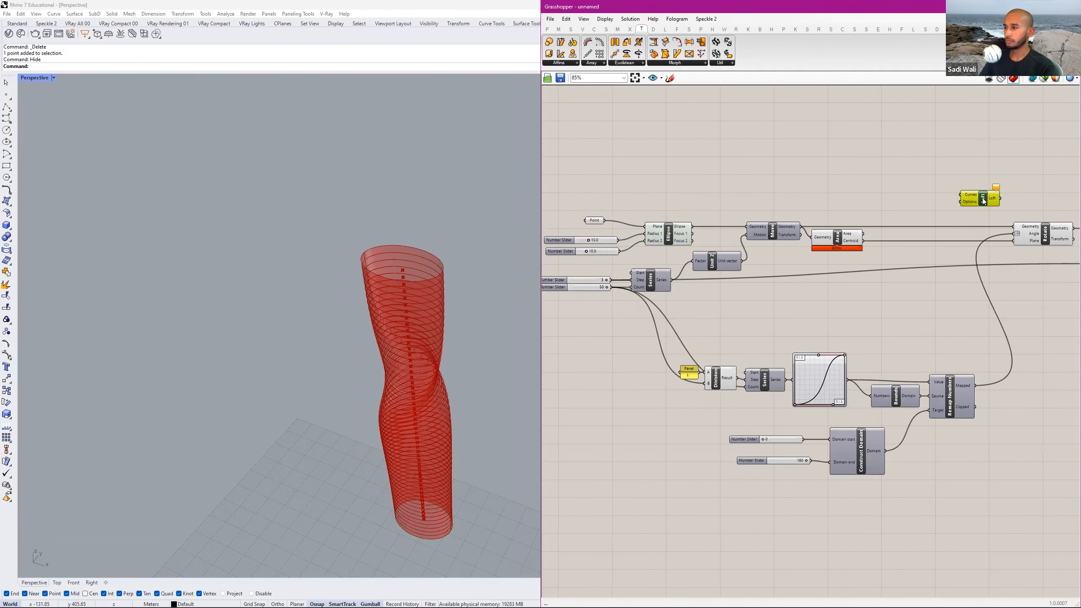
Delete the unconnected Loft component above Rotate.
{"action": "scroll", "coordinate": [677, 240], "scroll_direction": "up", "scroll_amount": 2}
{"action": "left_click", "coordinate": [670, 239]}
{"action": "left_click", "coordinate": [657, 210]}
{"action": "double_click", "coordinate": [724, 181]}
{"action": "left_click", "coordinate": [853, 162]}
{"action": "scroll", "coordinate": [1013, 173], "scroll_direction": "down", "scroll_amount": 2}
{"action": "right_click_drag", "start_coordinate": [1013, 173], "coordinate": [858, 190]}
{"action": "scroll", "coordinate": [858, 190], "scroll_direction": "down", "scroll_amount": 1}
{"action": "left_click", "coordinate": [882, 198]}
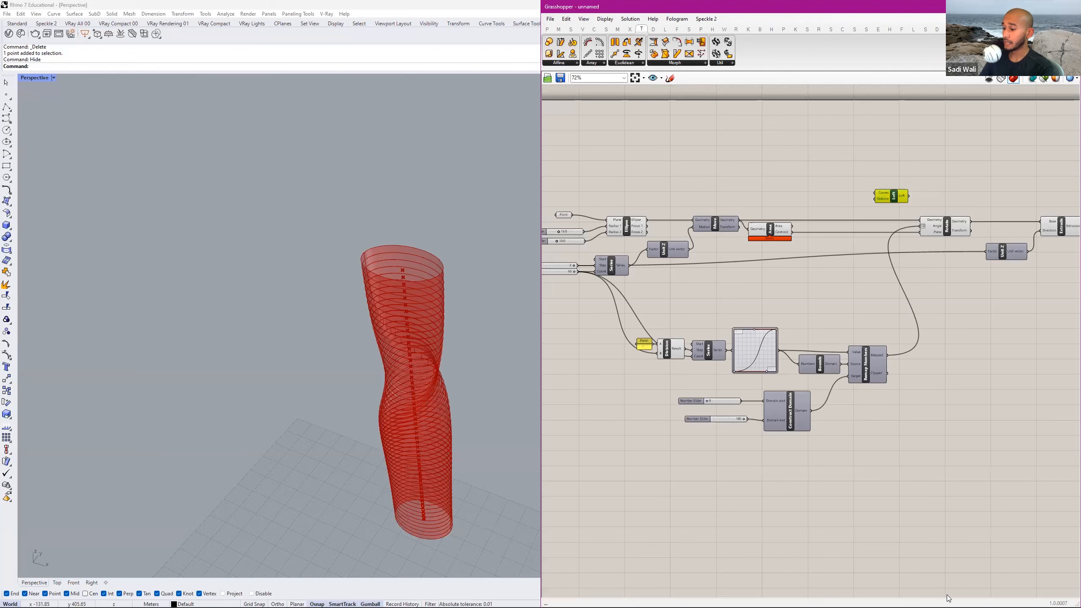
{"action": "key", "text": "Delete"}
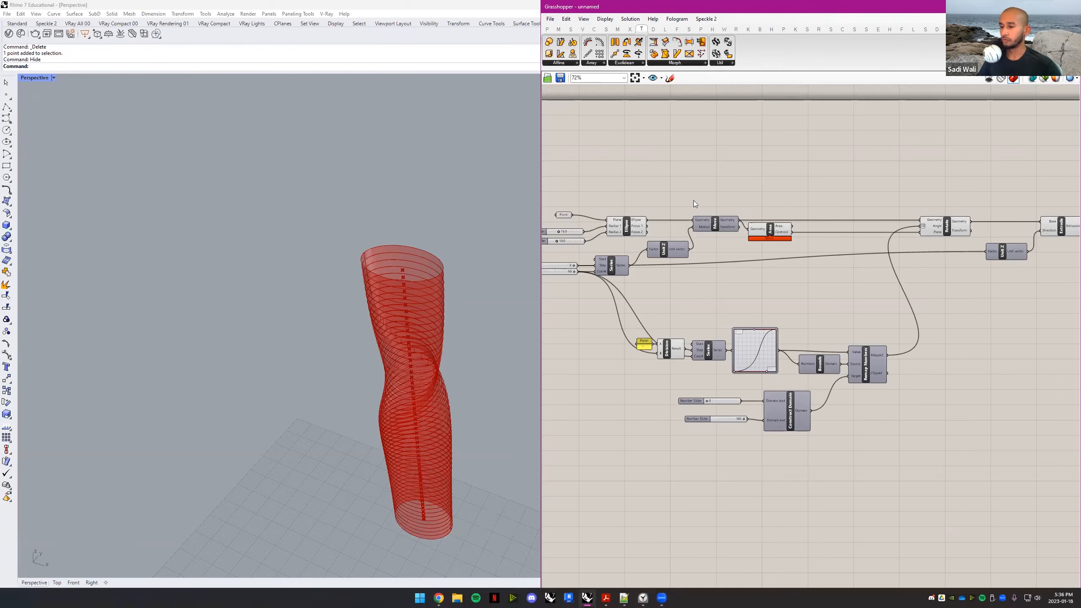
{"action": "right_click_drag", "start_coordinate": [764, 198], "coordinate": [821, 193]}
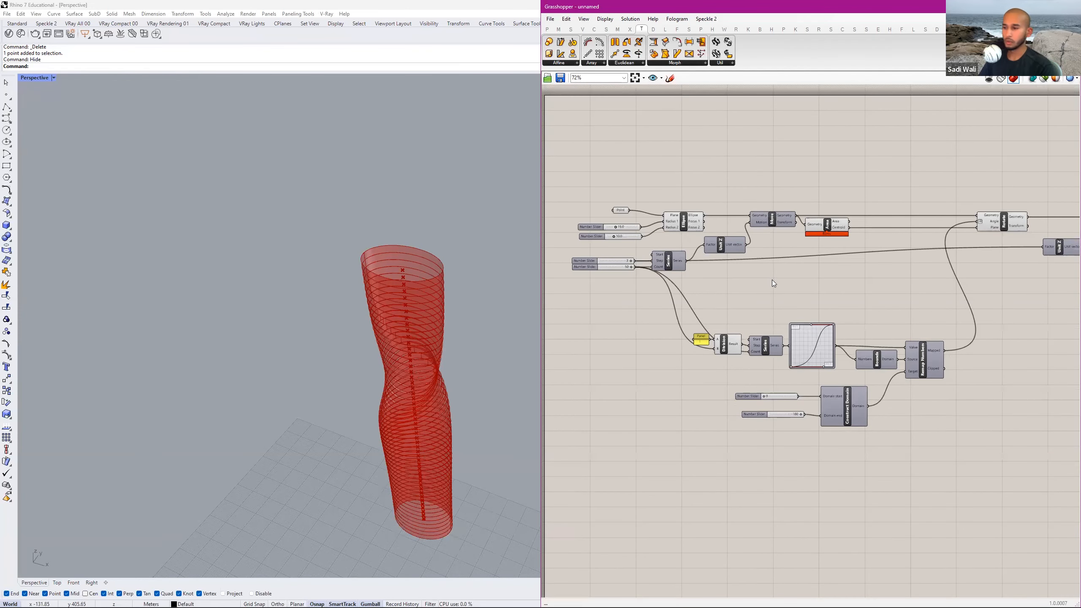